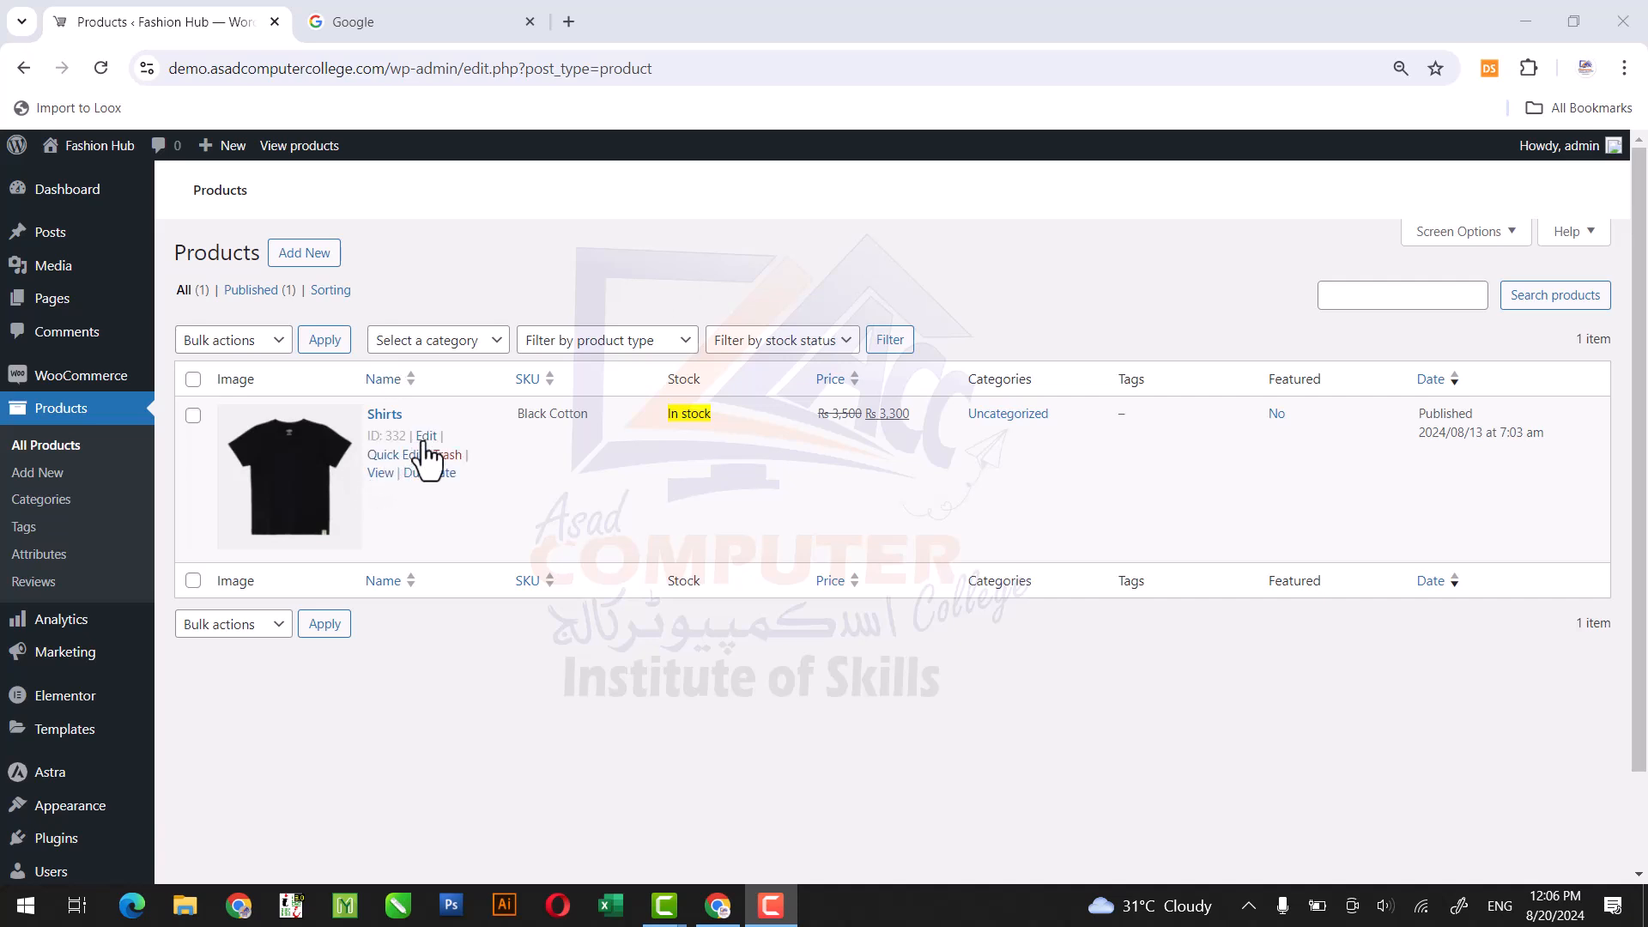
Open the Shirts product for editing in a new browser tab and close the Google tab.
right_click(426, 442)
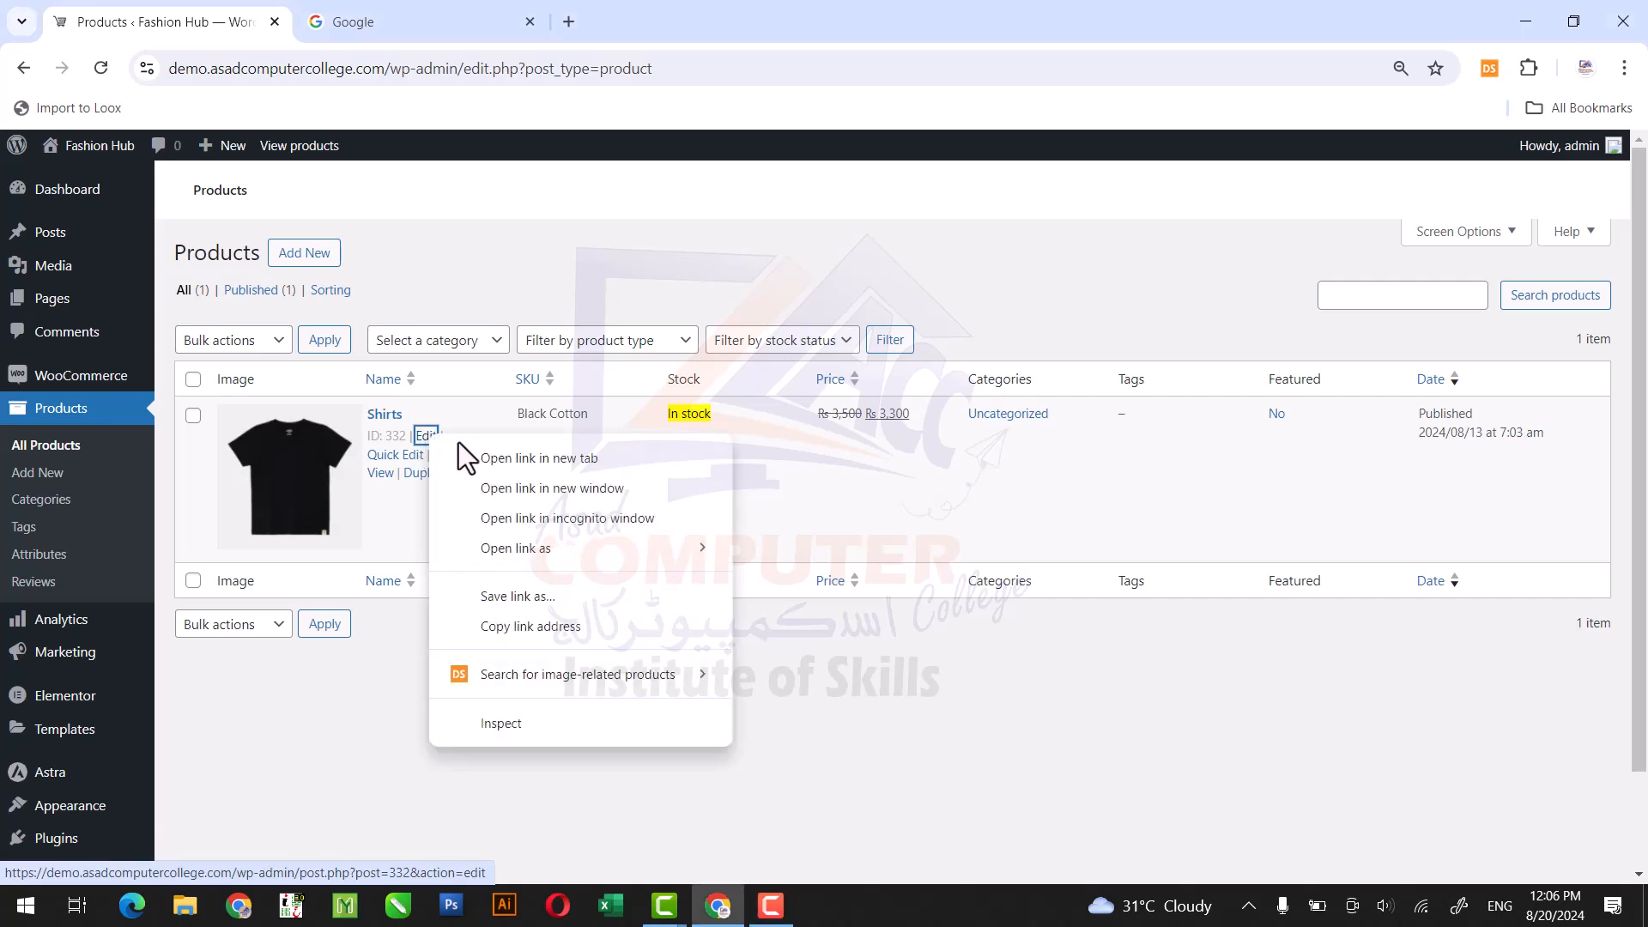
click(477, 457)
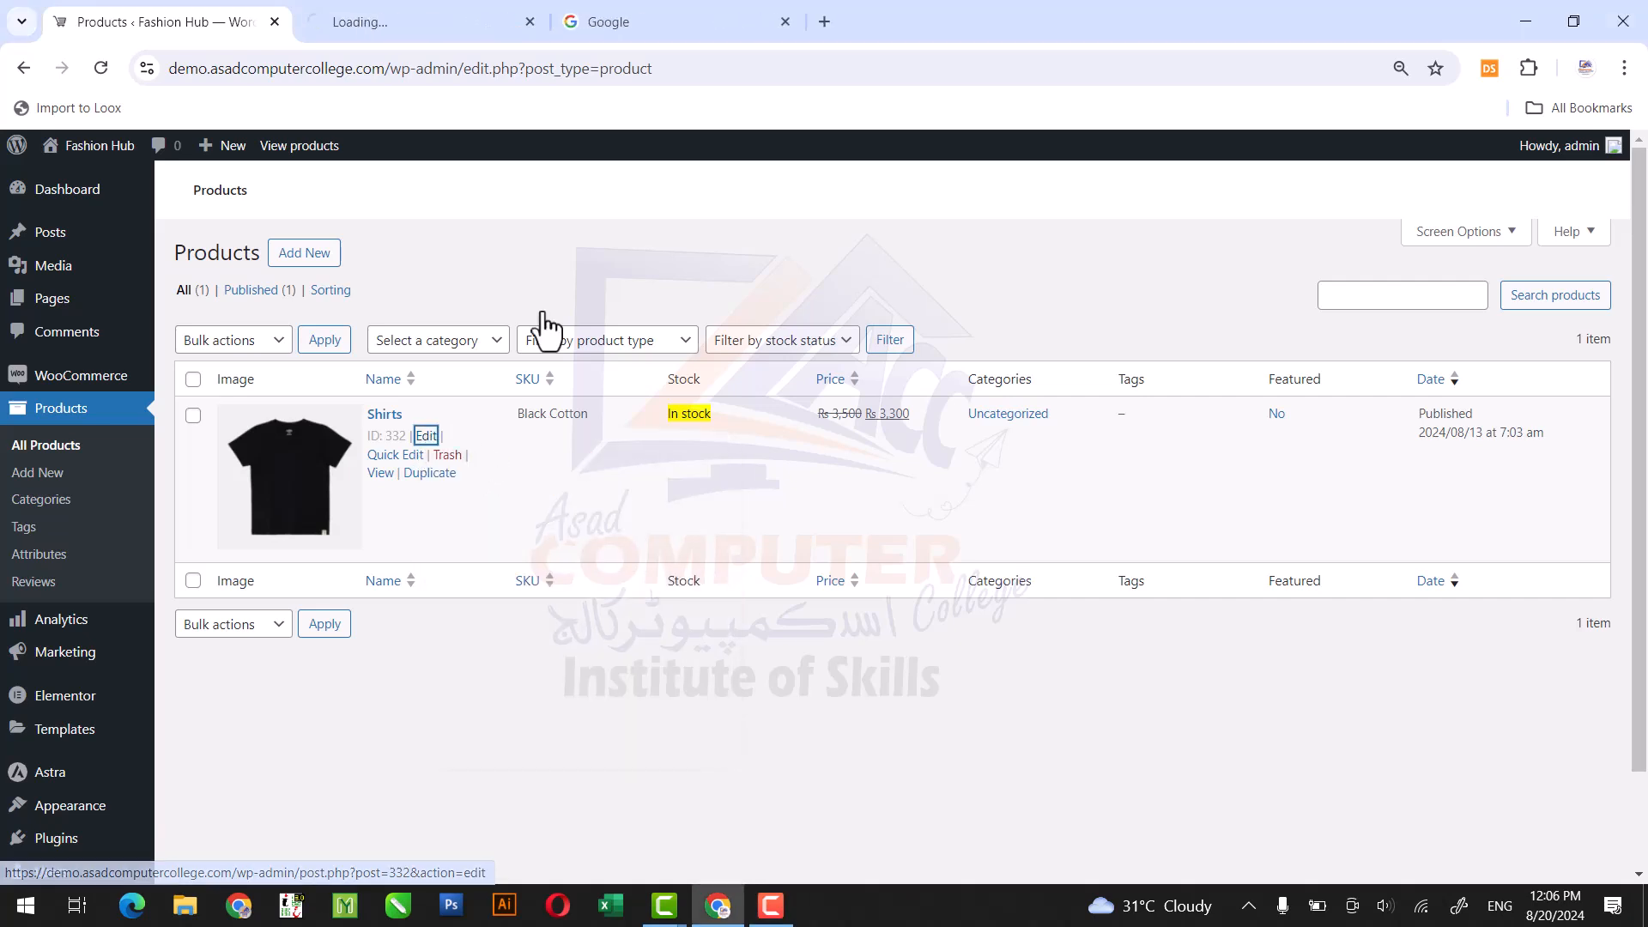
click(784, 21)
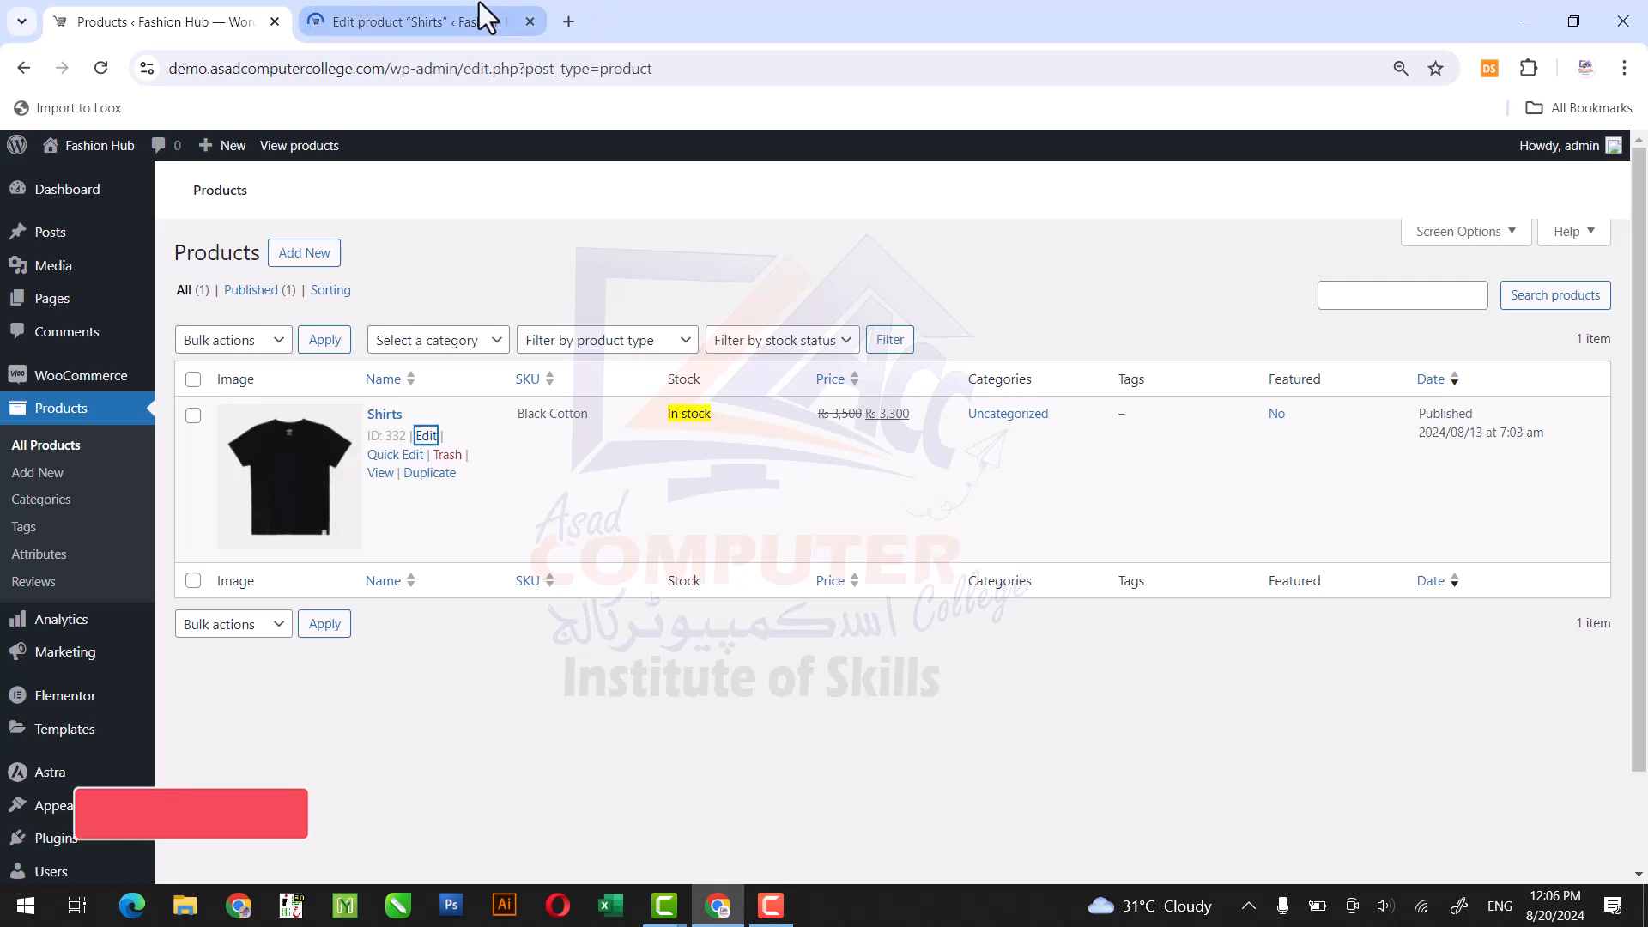
click(482, 14)
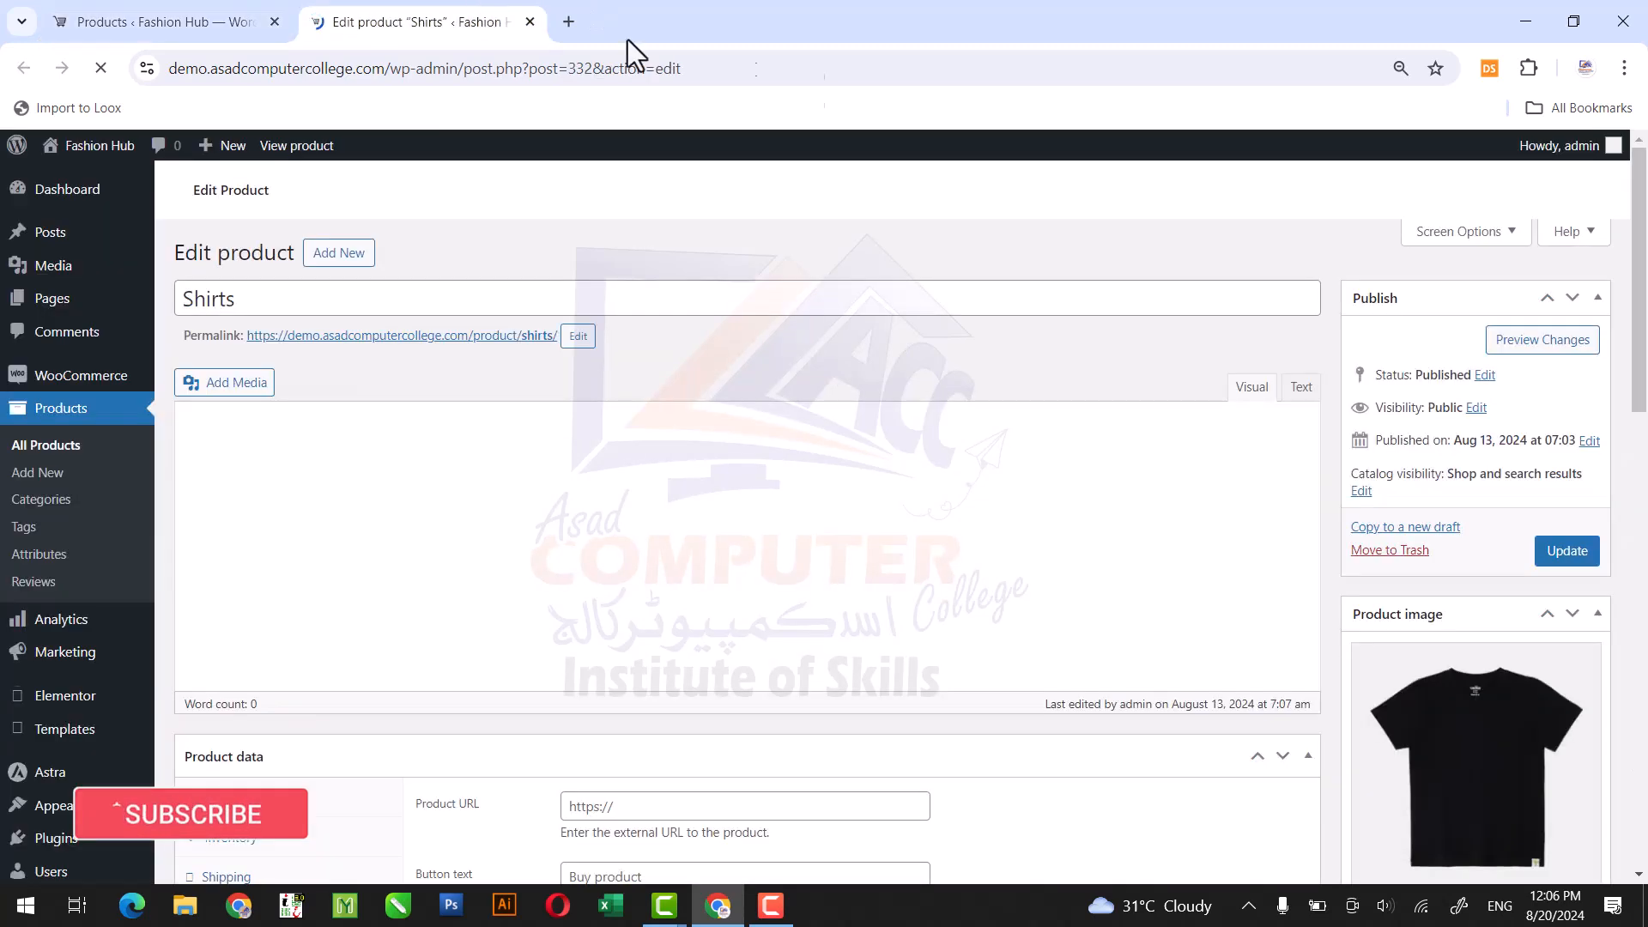
Change the product type of Shirts to Variable product and dismiss the tip about adding attributes.
drag(1640, 331, 1646, 460)
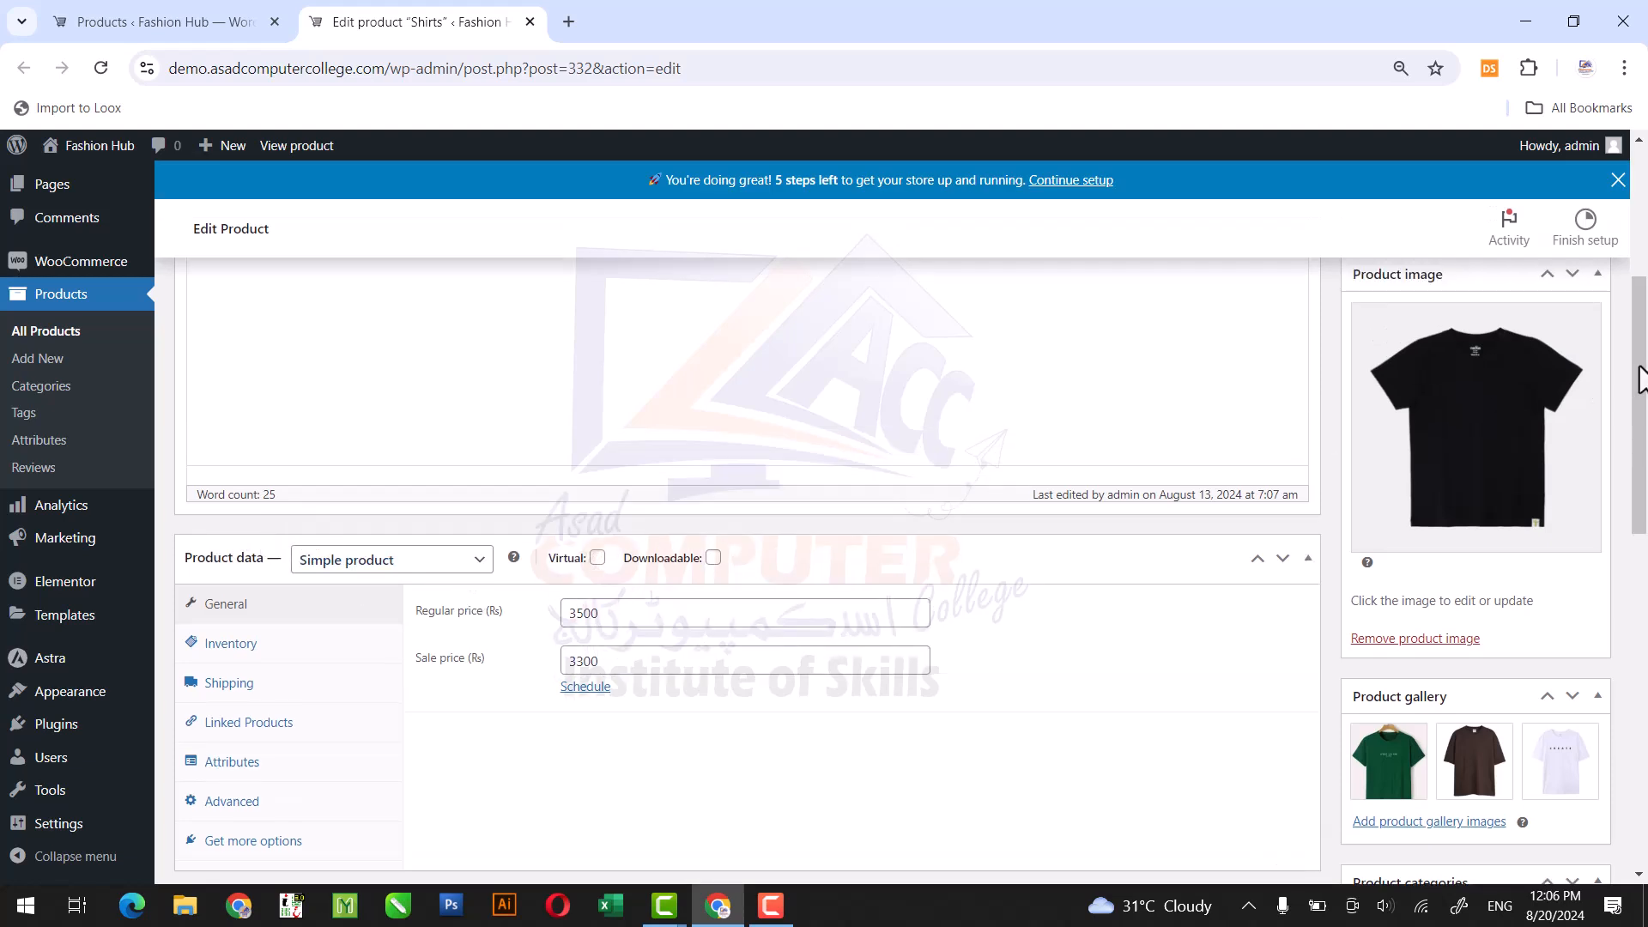
drag(1640, 378, 1646, 404)
scroll(1646, 403, down, 1)
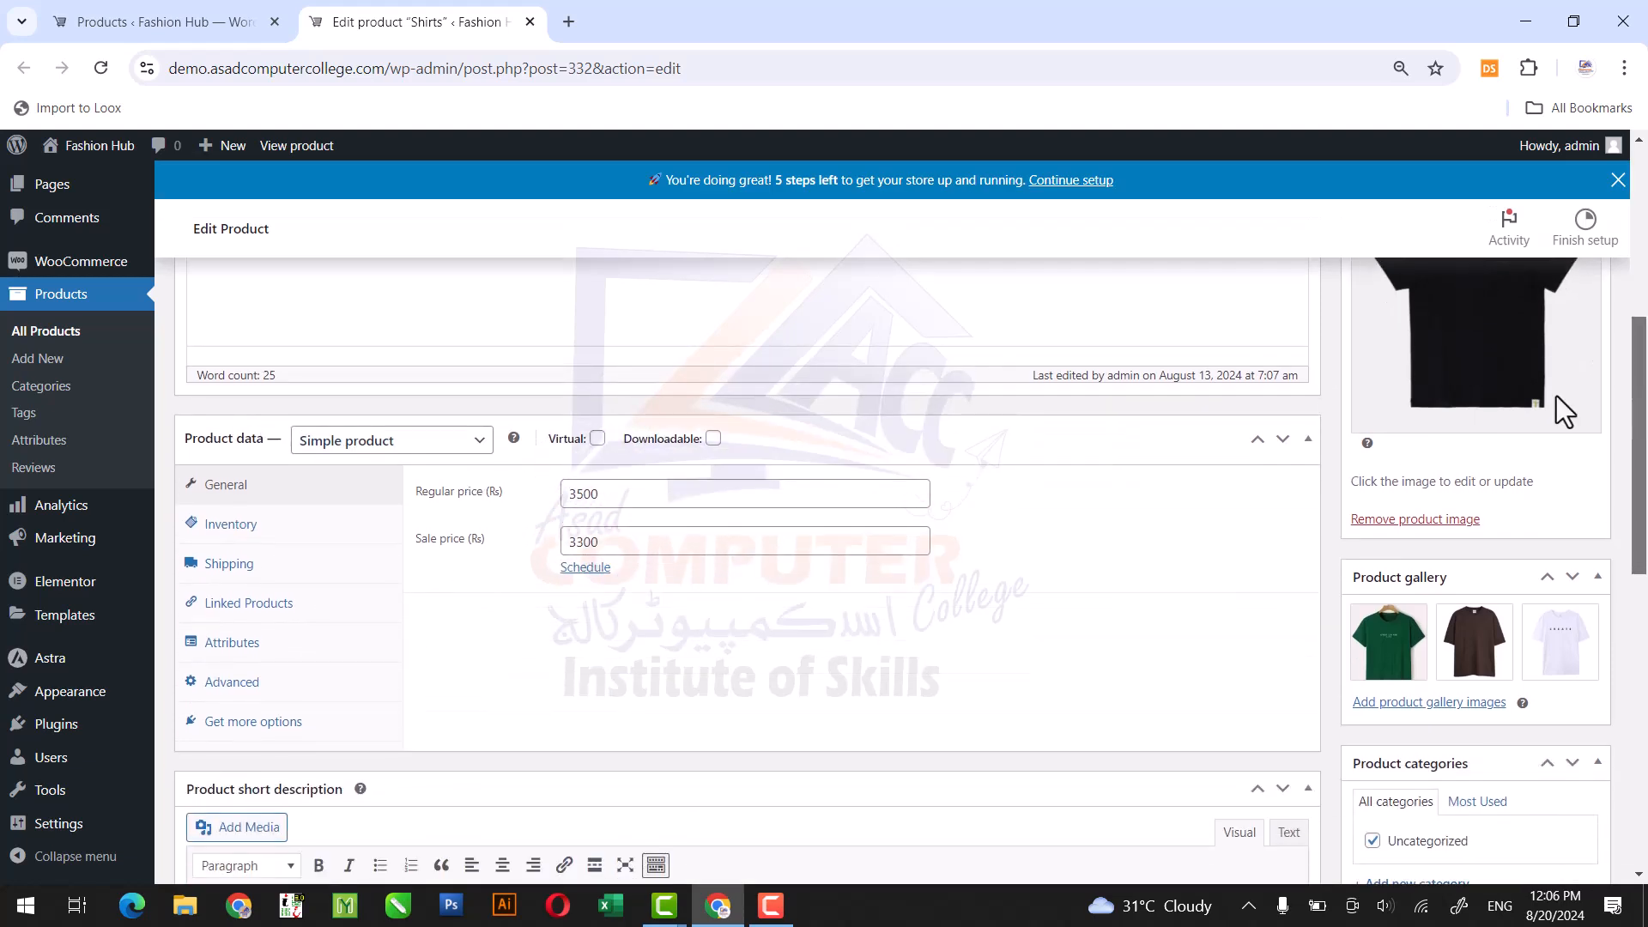
click(372, 440)
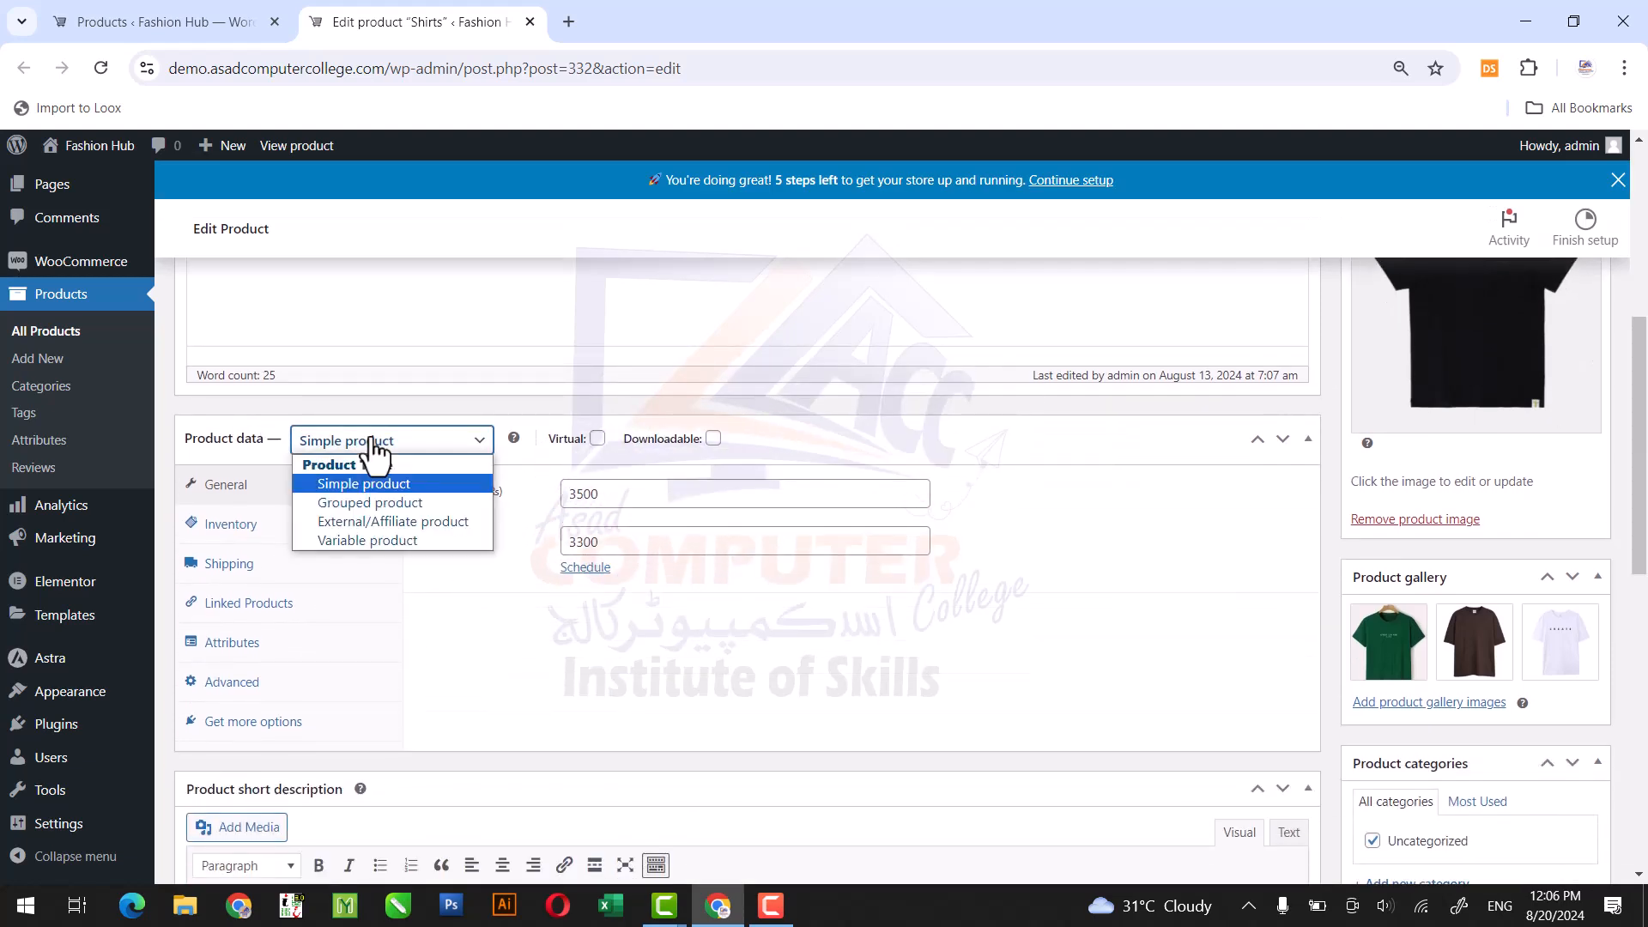
click(389, 541)
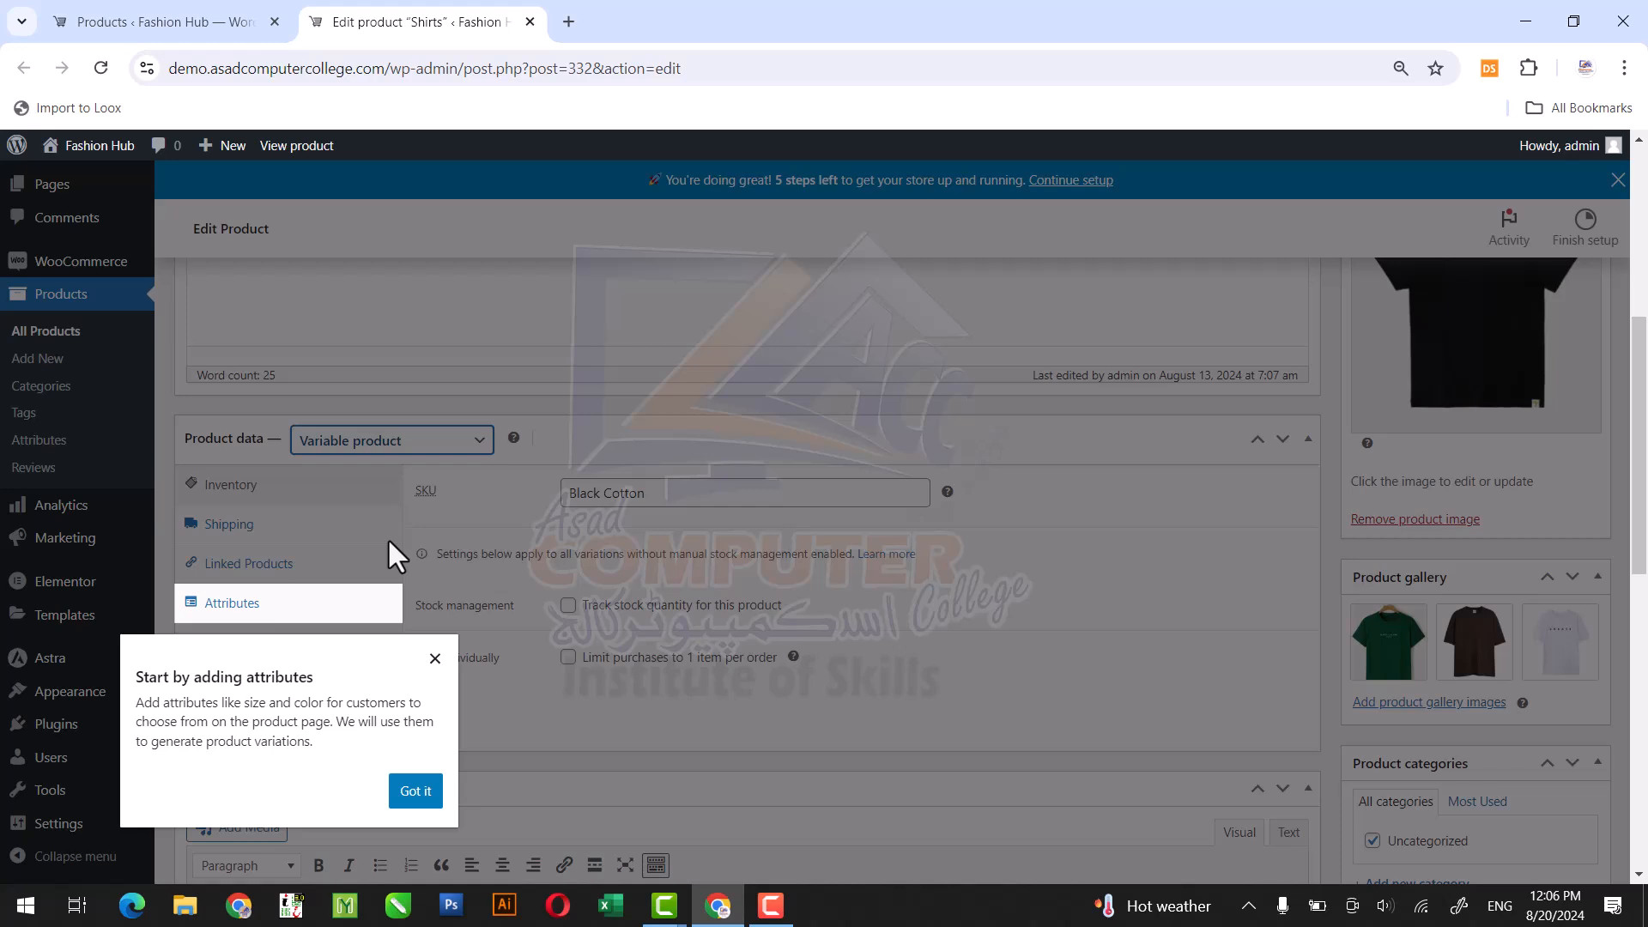
click(415, 791)
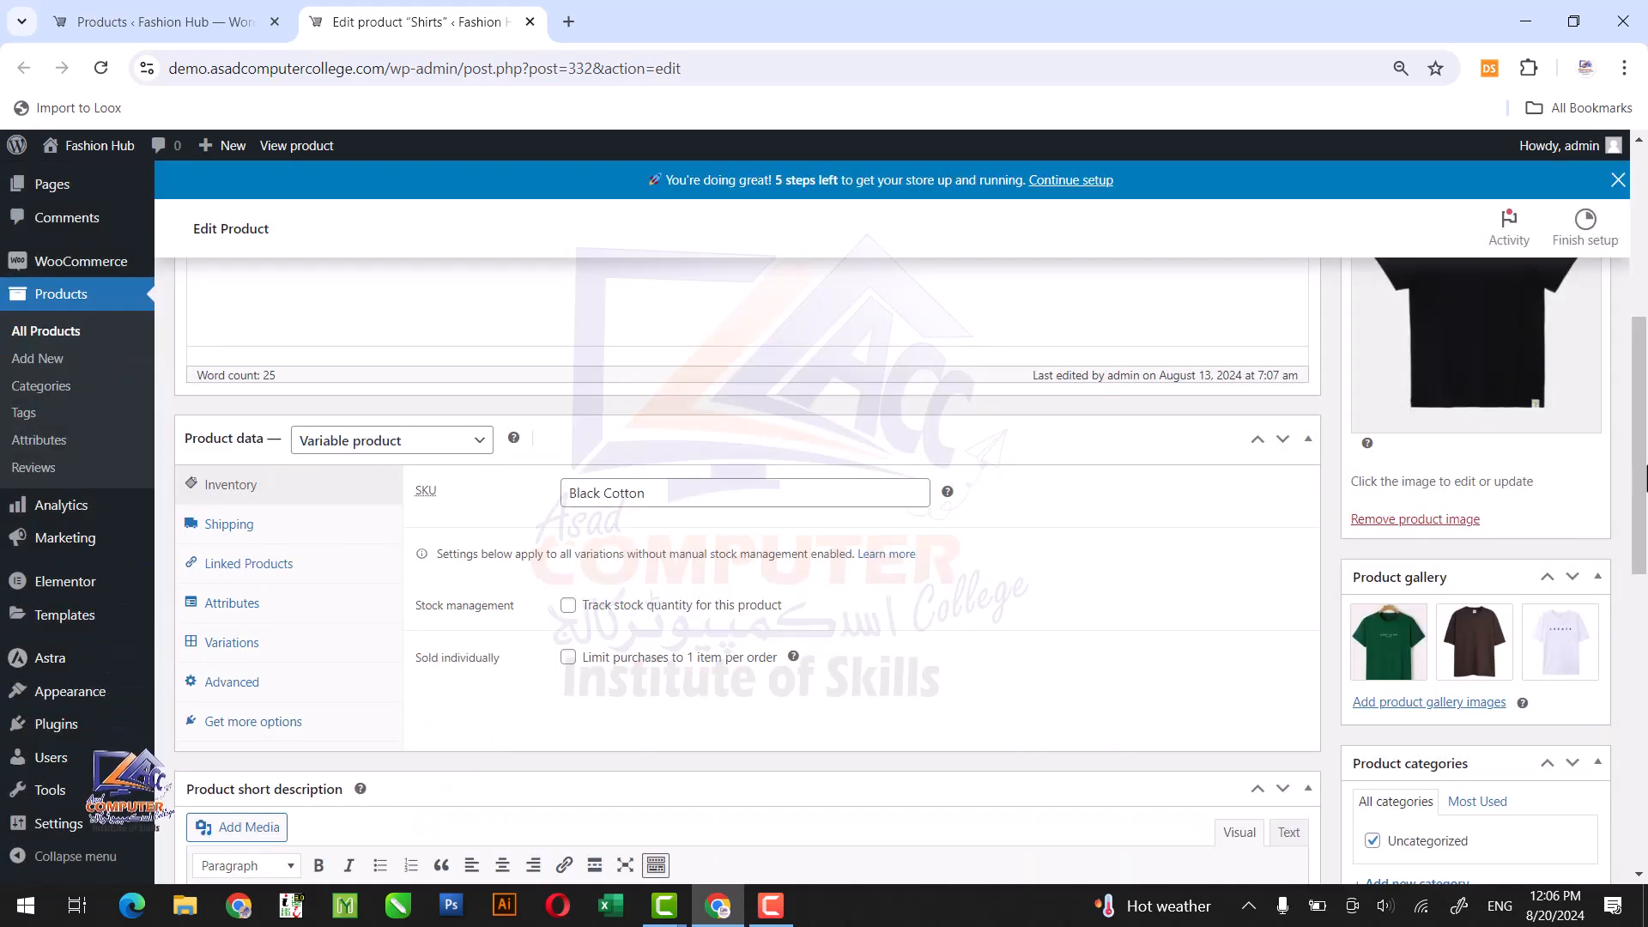
Open the product Attributes page in a new browser tab and add an attribute named Color.
scroll(1149, 649, down, 1)
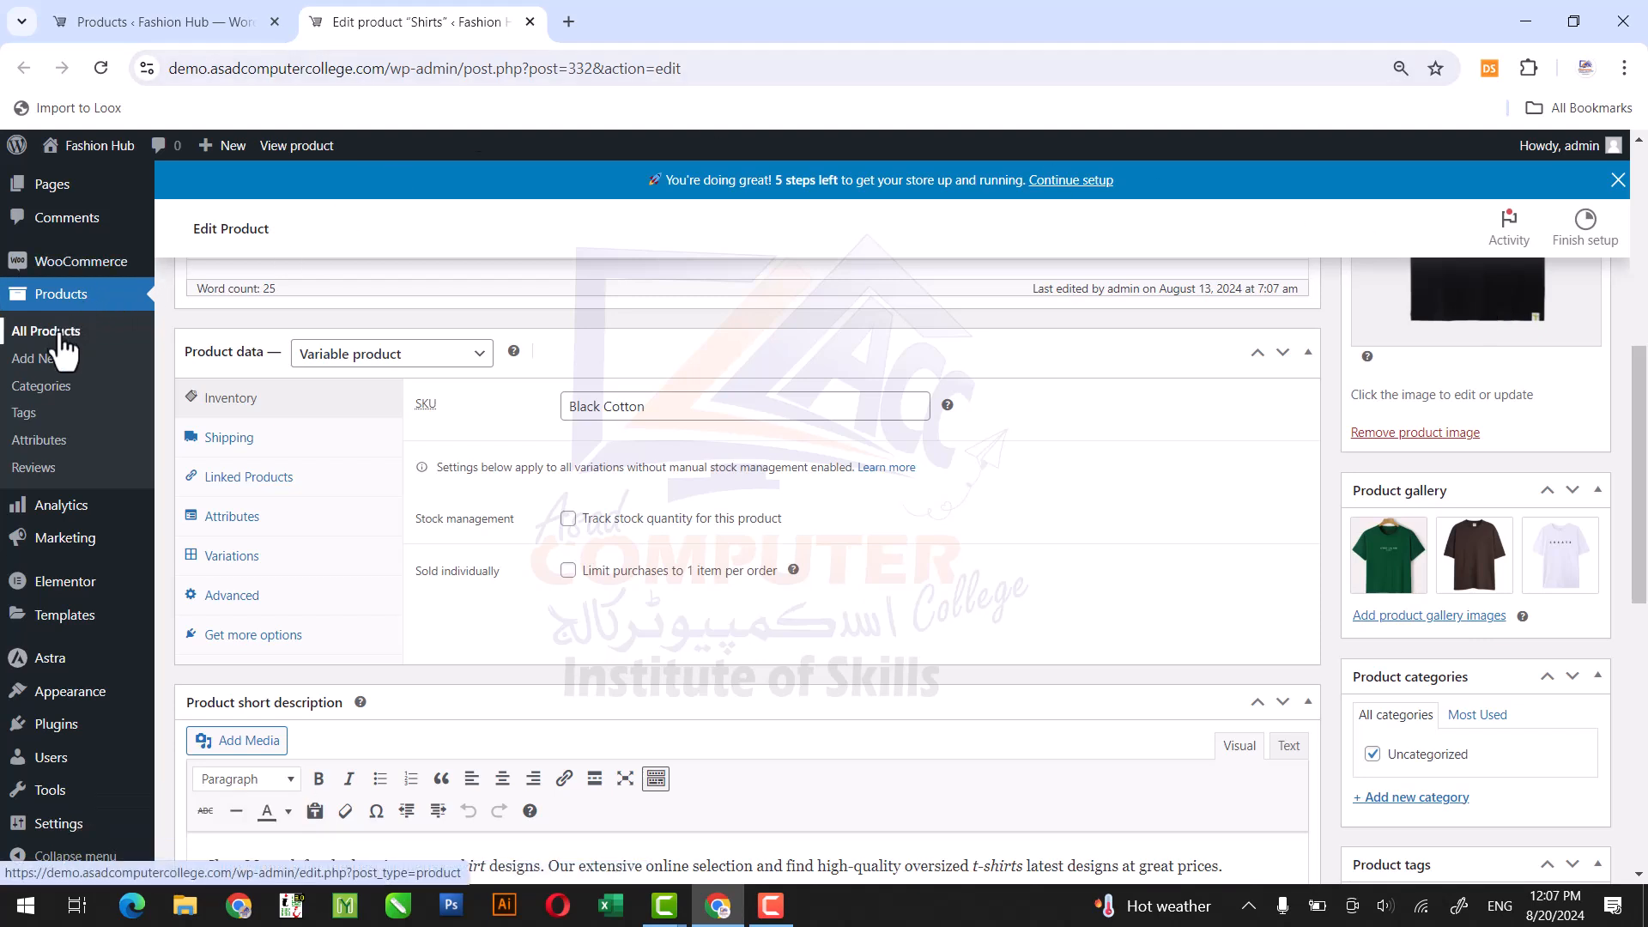
right_click(48, 446)
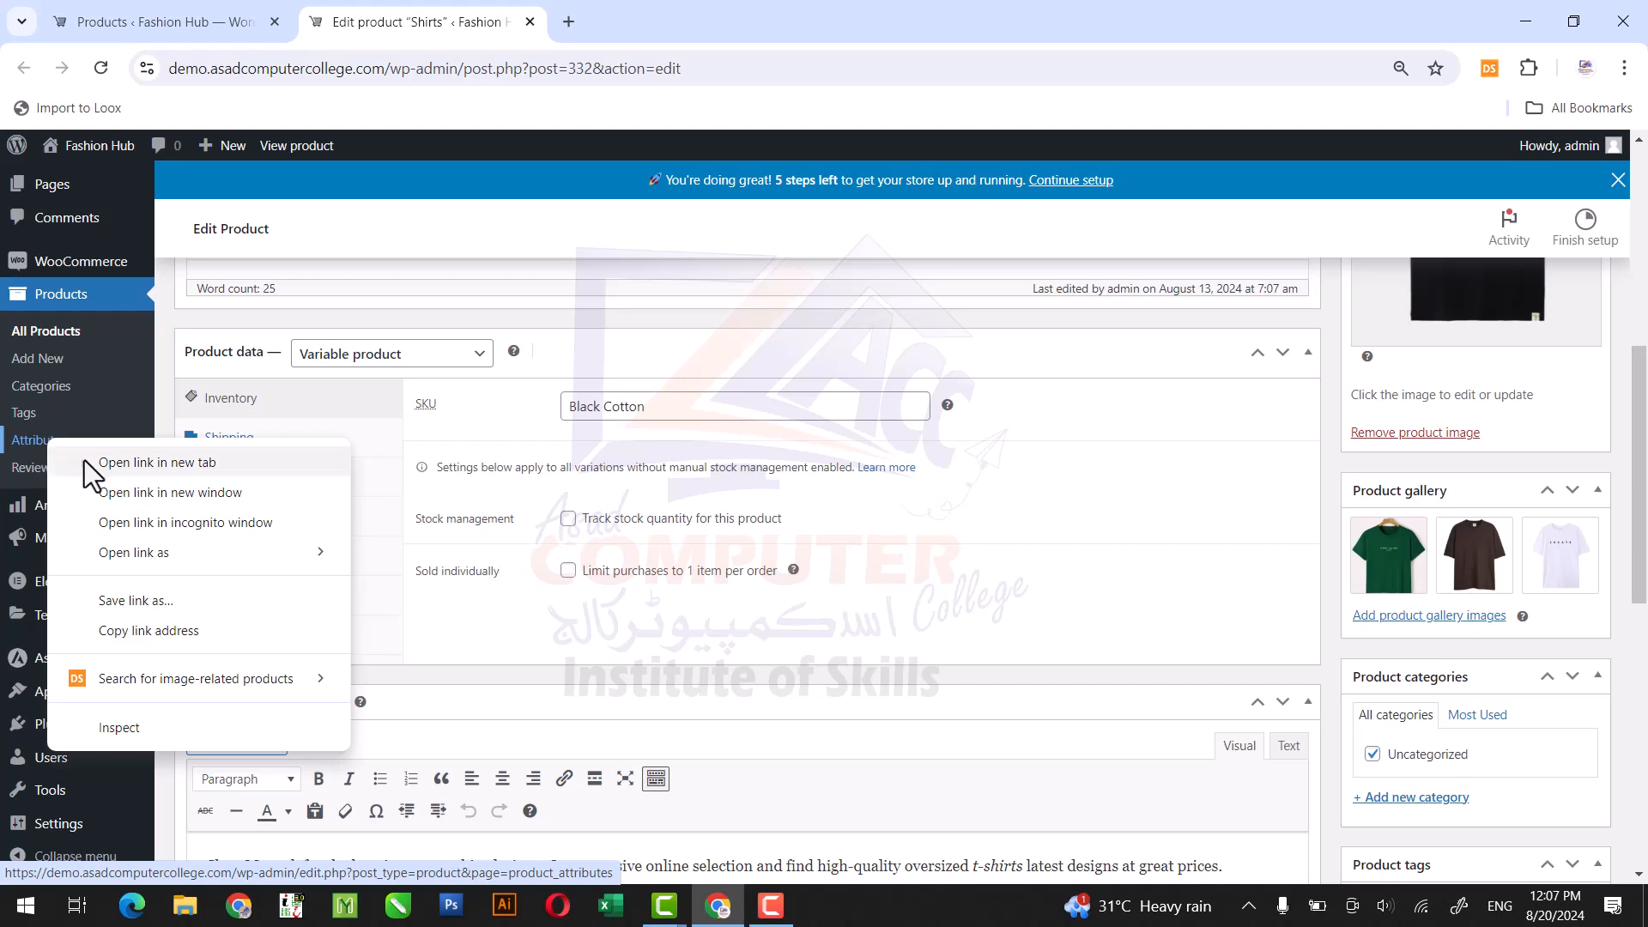
click(84, 460)
click(647, 2)
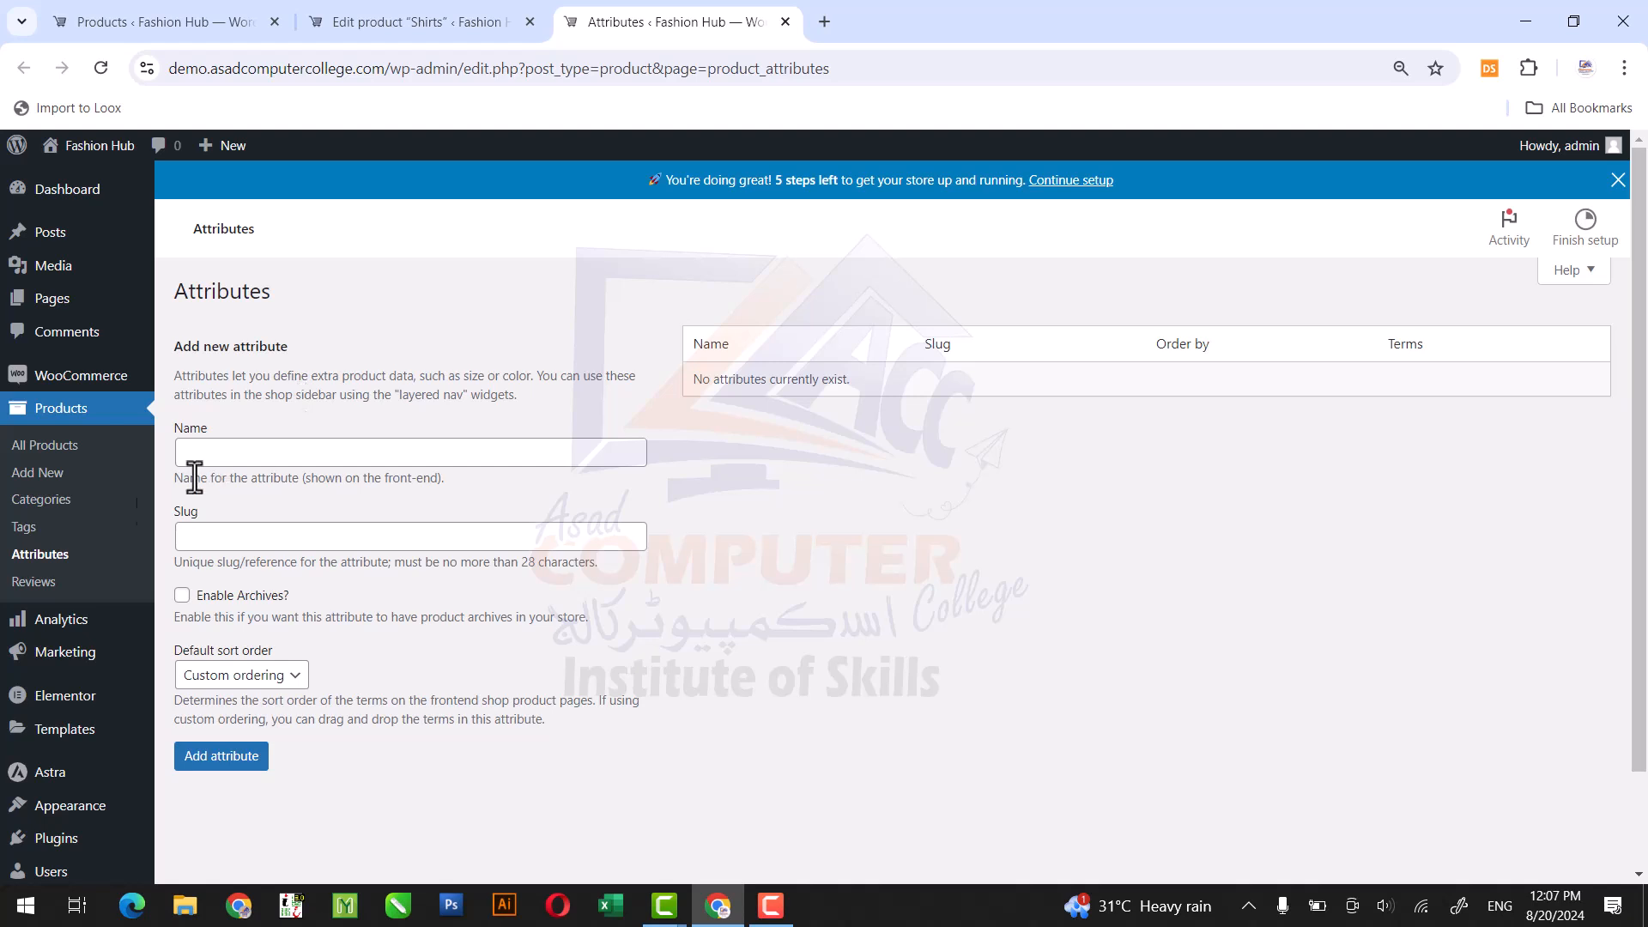
click(247, 450)
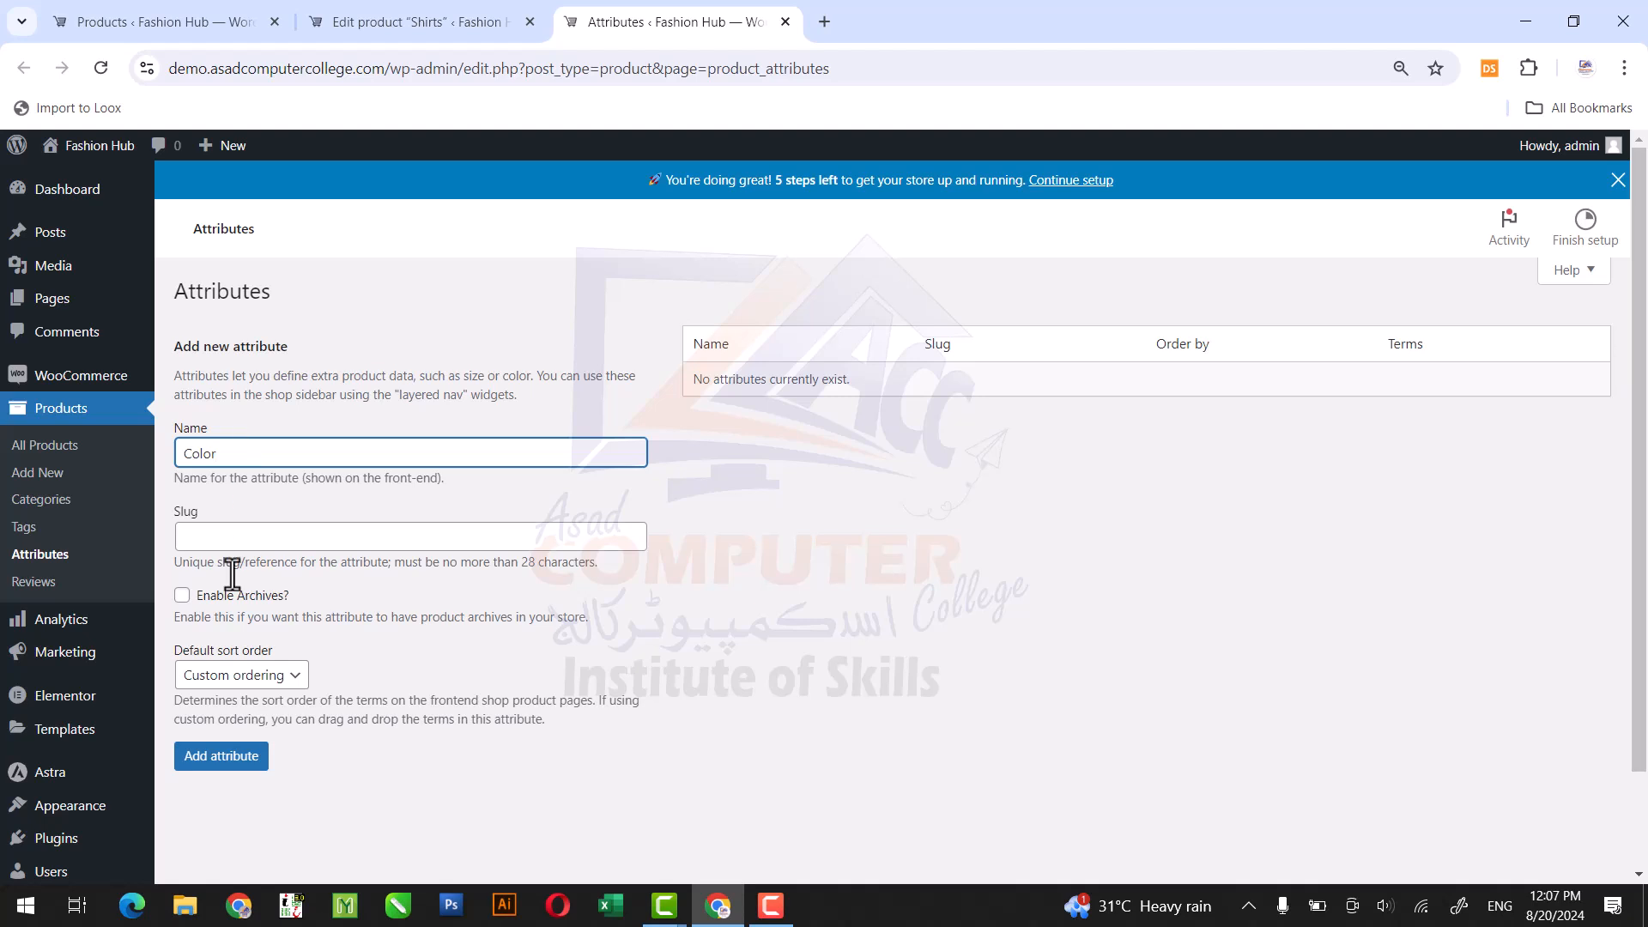
click(222, 760)
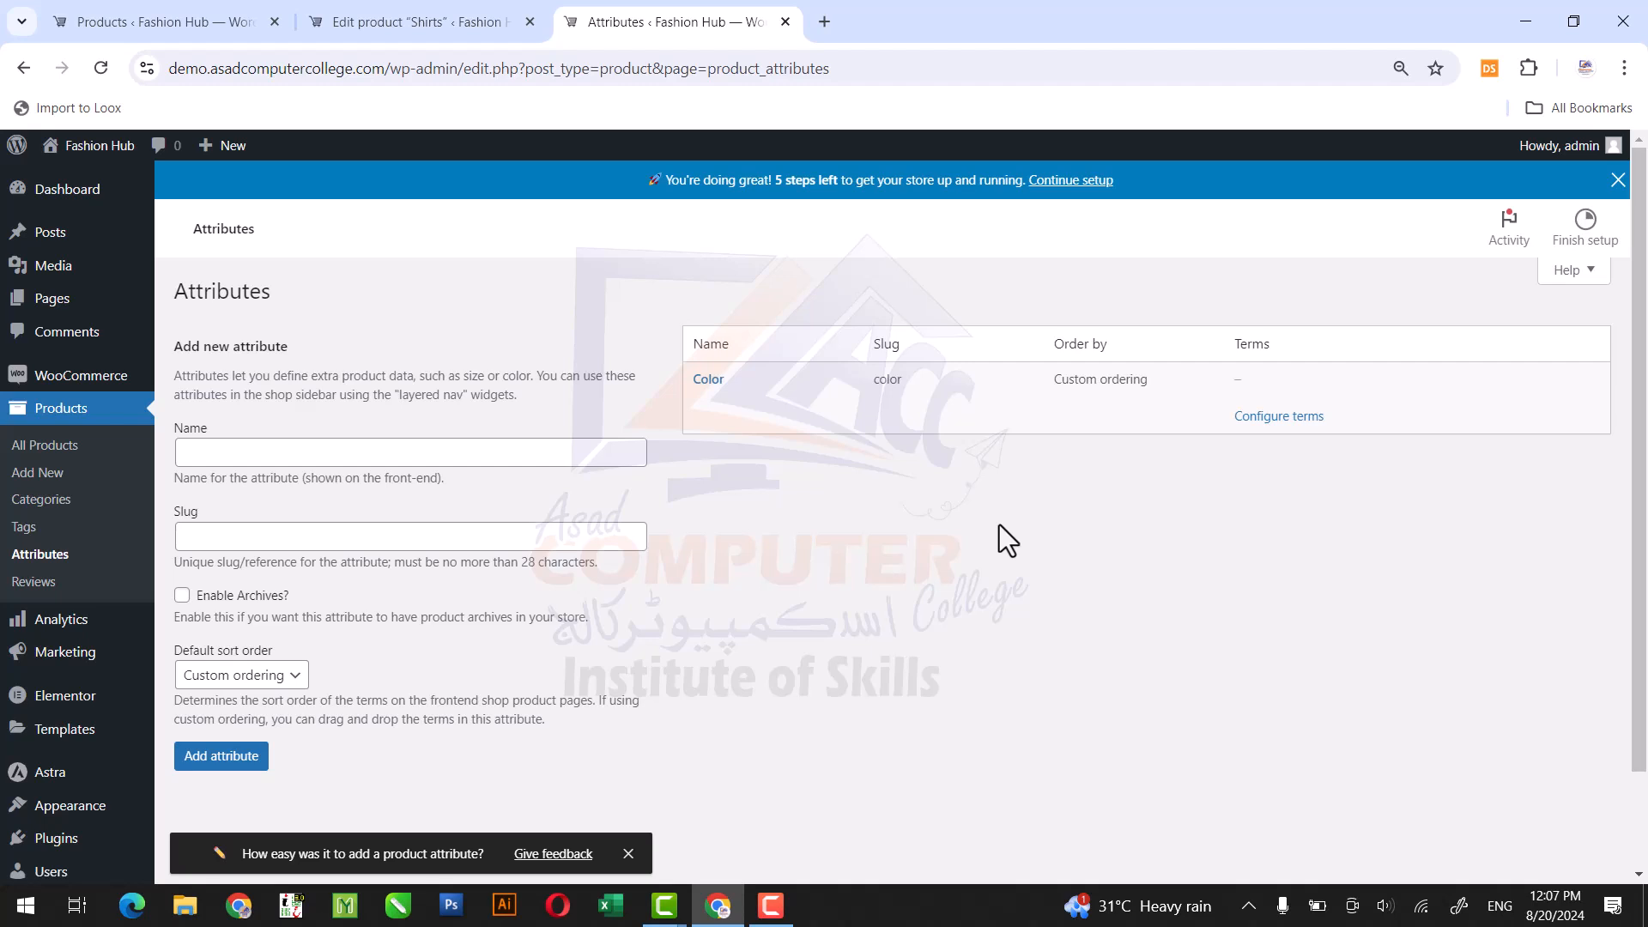
Configure the terms of the Color attribute, adding Black and Green.
click(1278, 421)
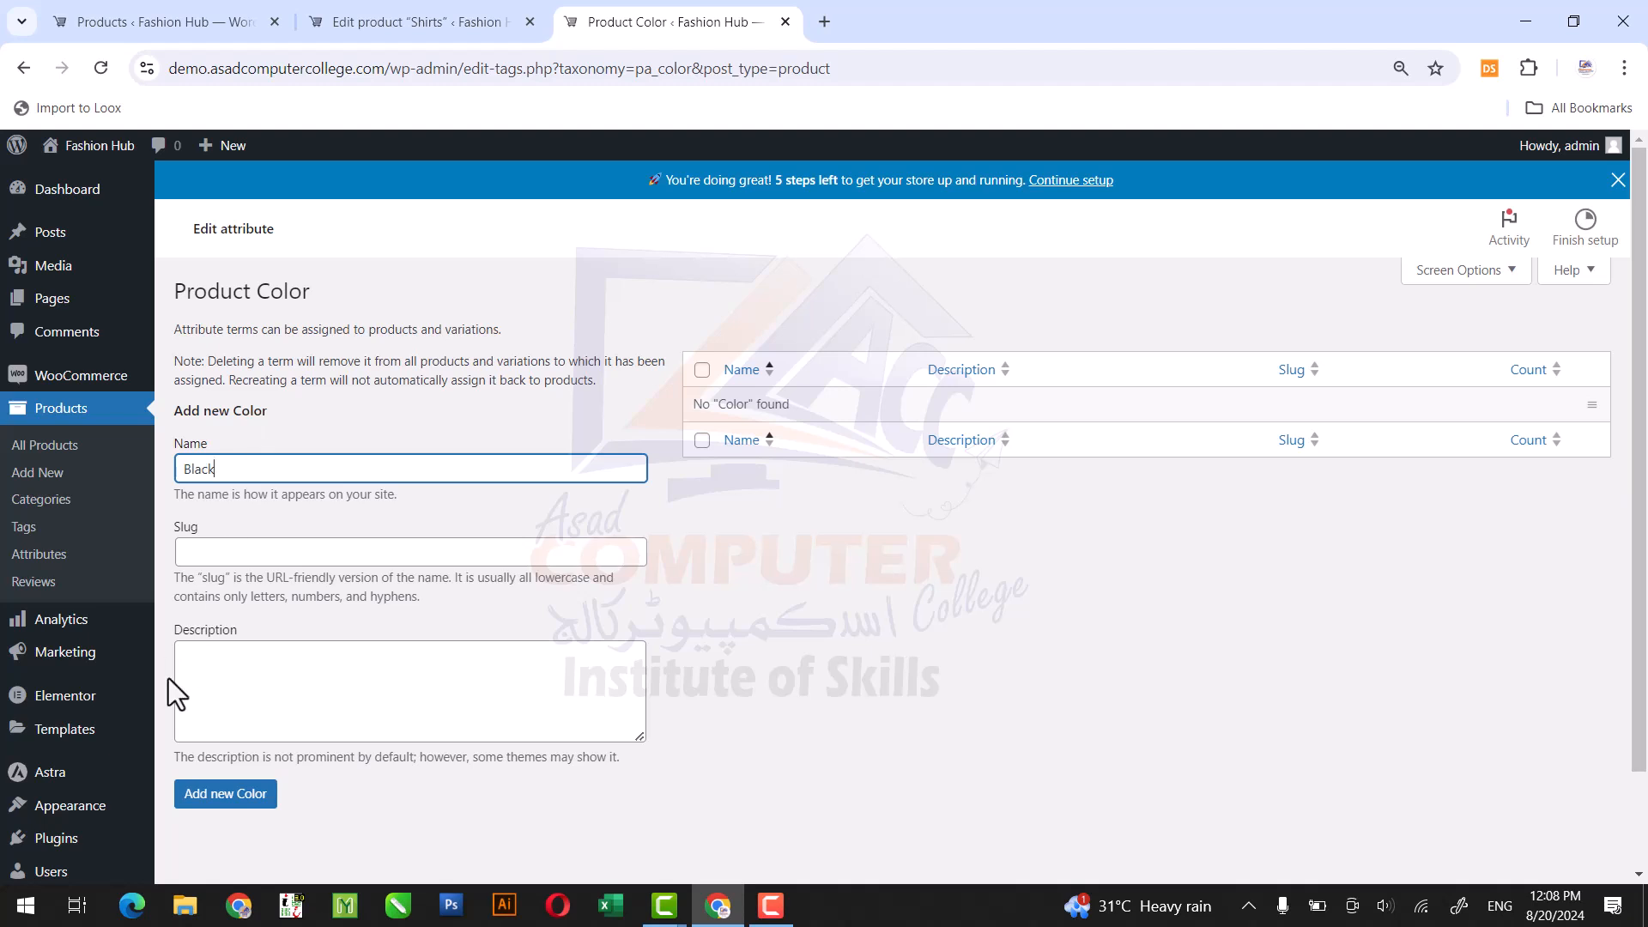
click(204, 799)
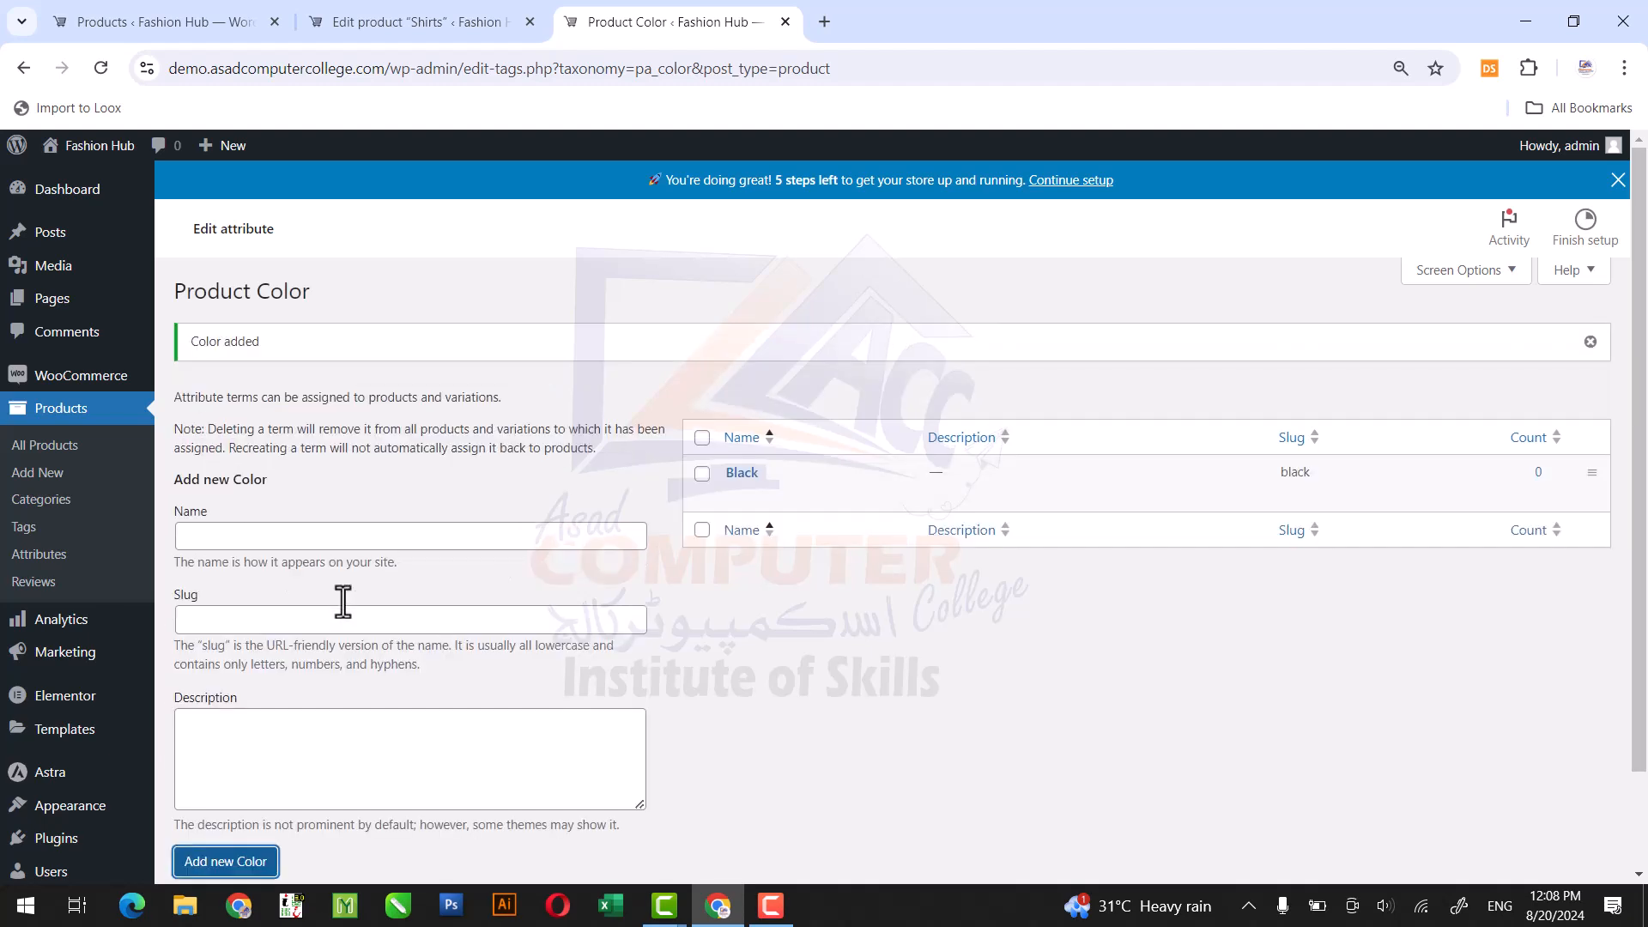
click(370, 539)
text(Green)
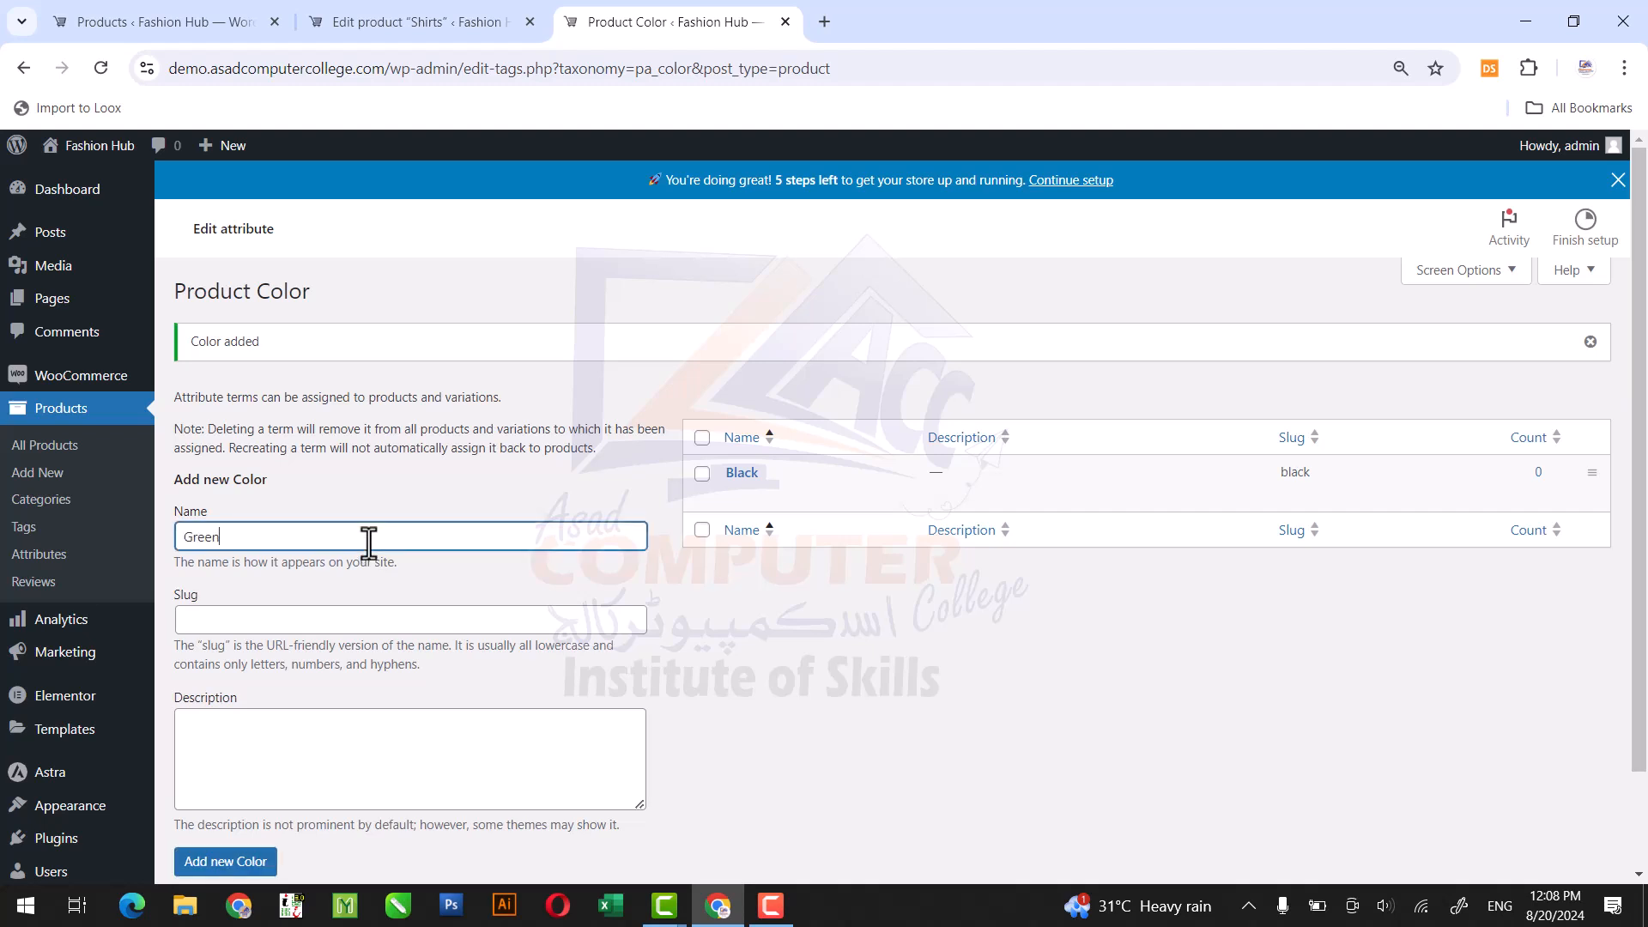
click(225, 865)
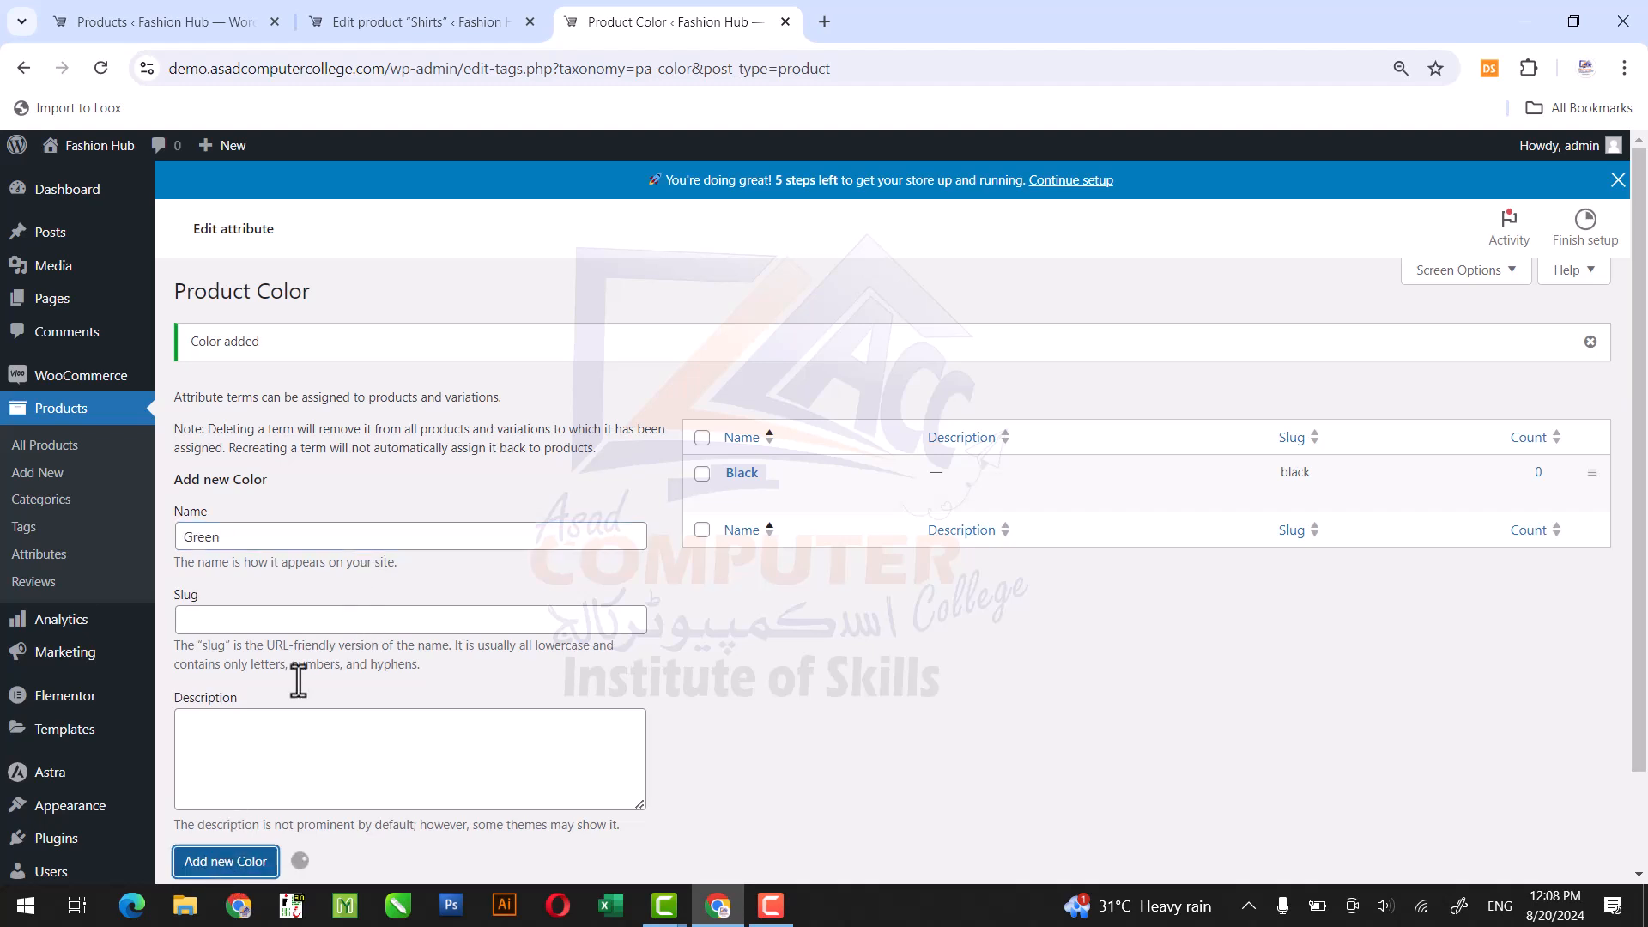
Add the terms Brown and White to the Color attribute.
click(321, 526)
text(Brown)
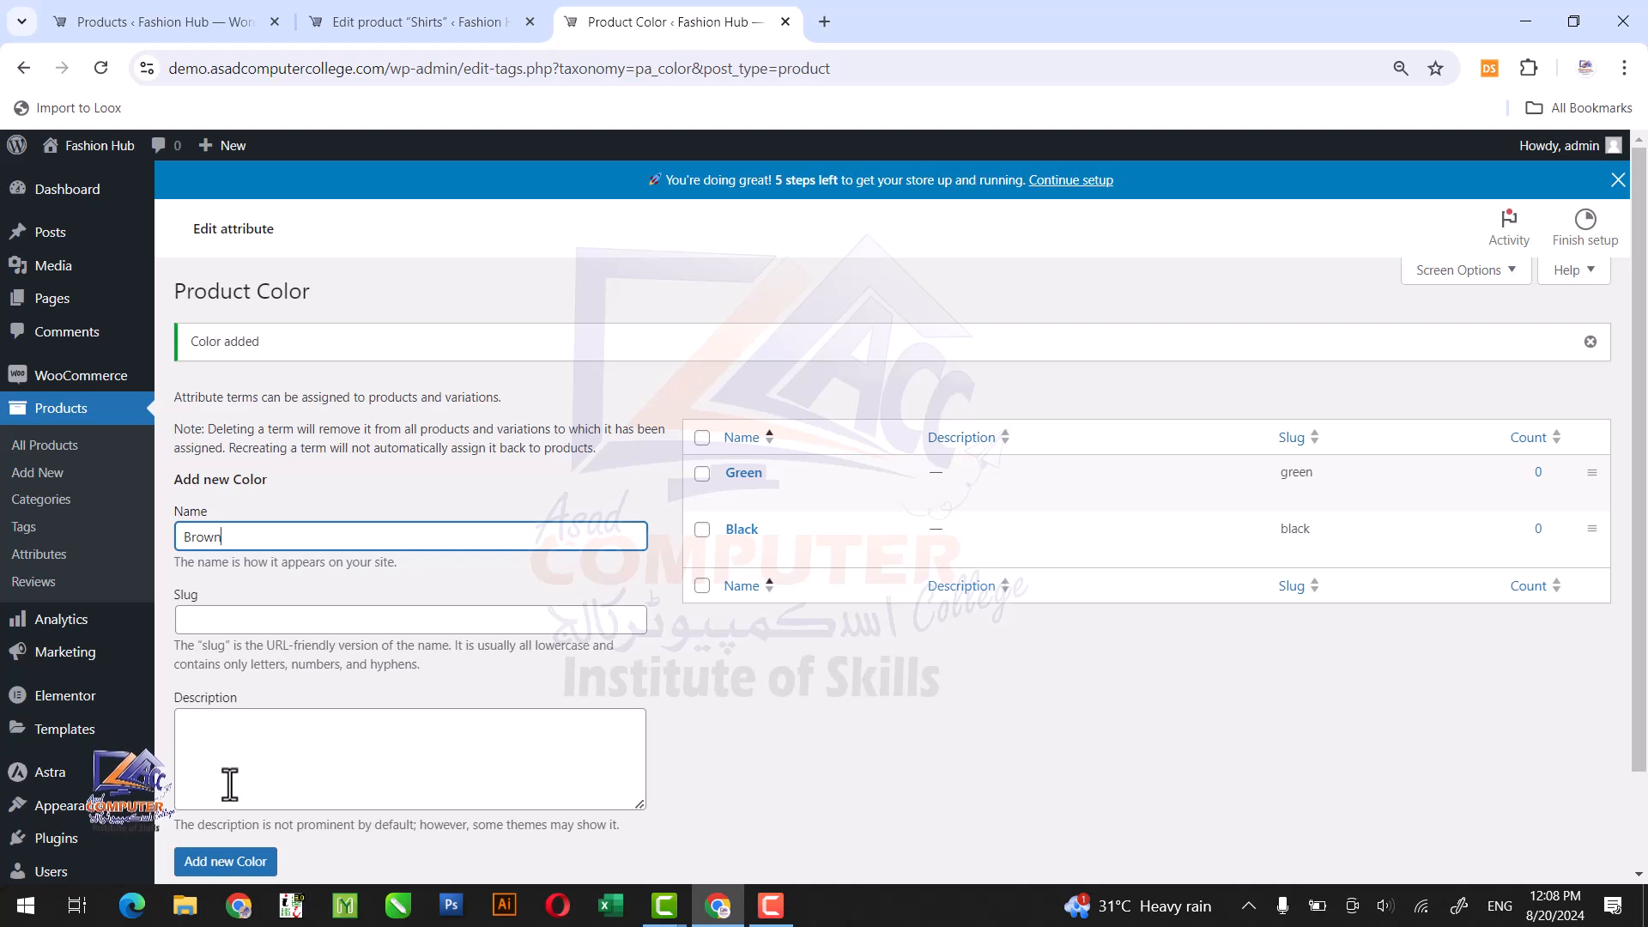
click(230, 863)
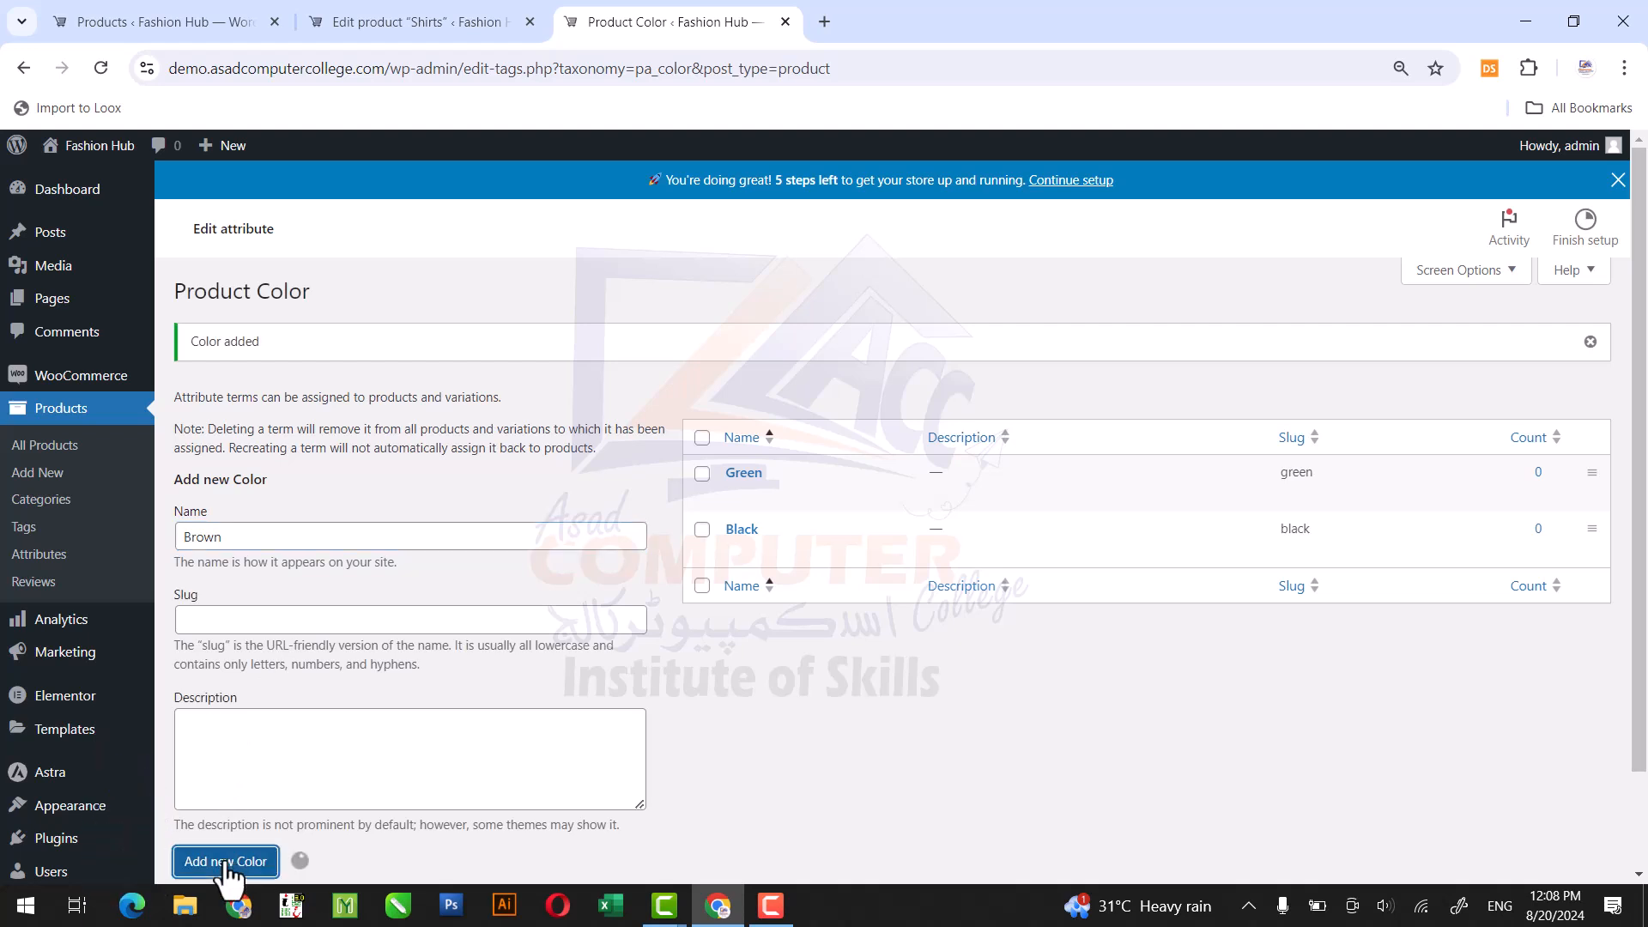
click(340, 533)
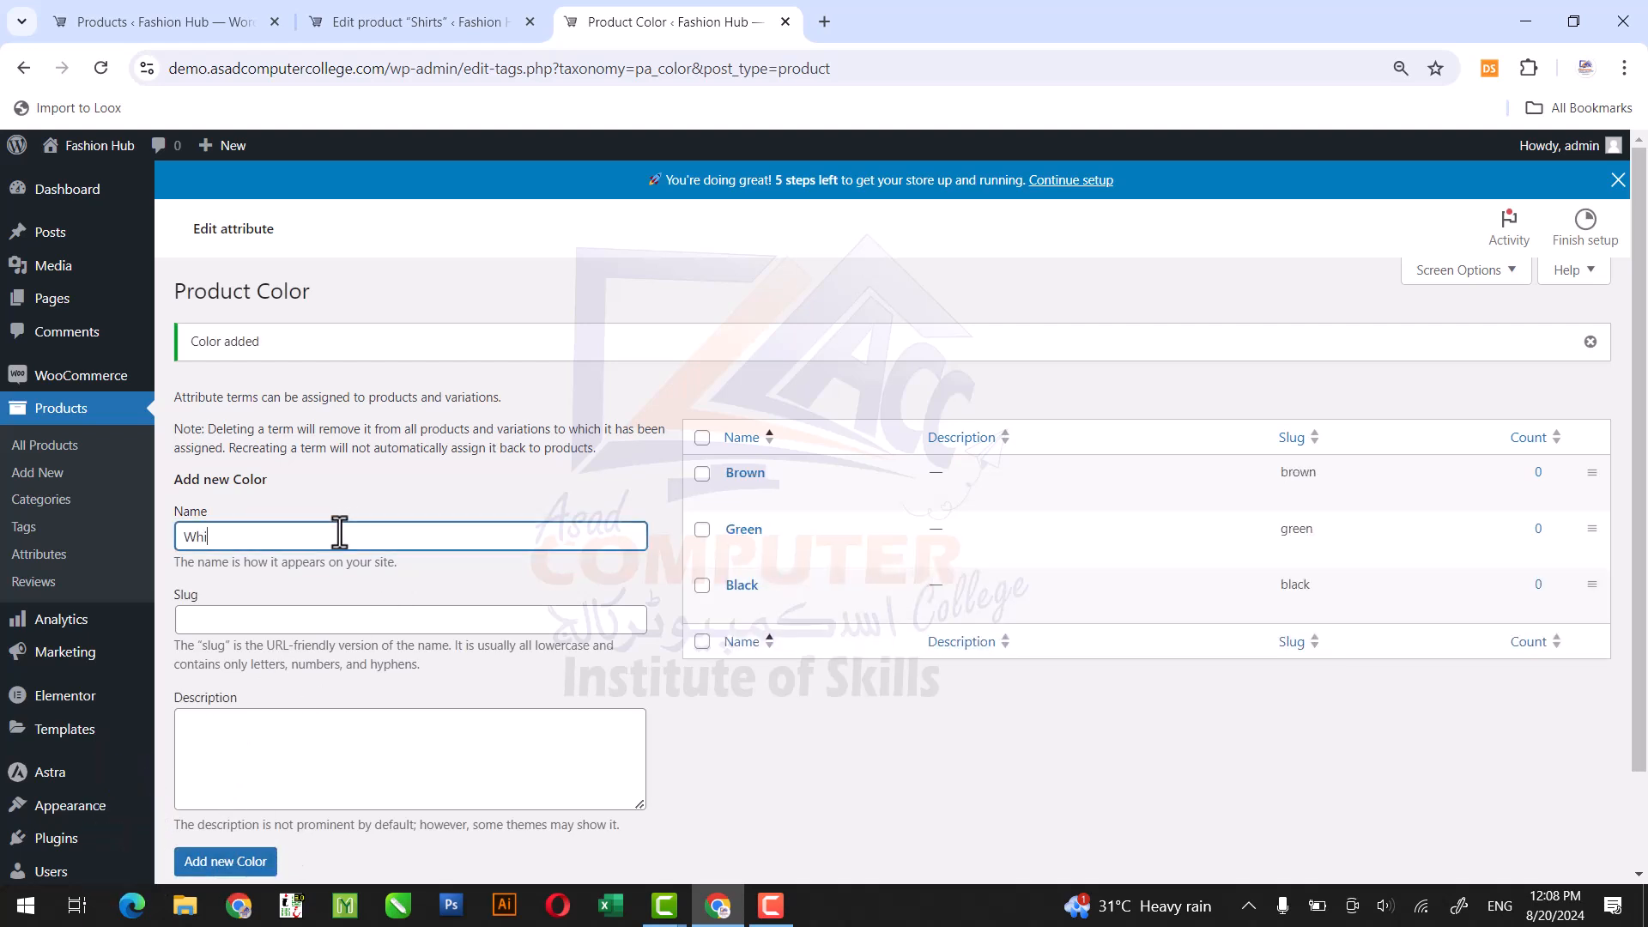
click(243, 867)
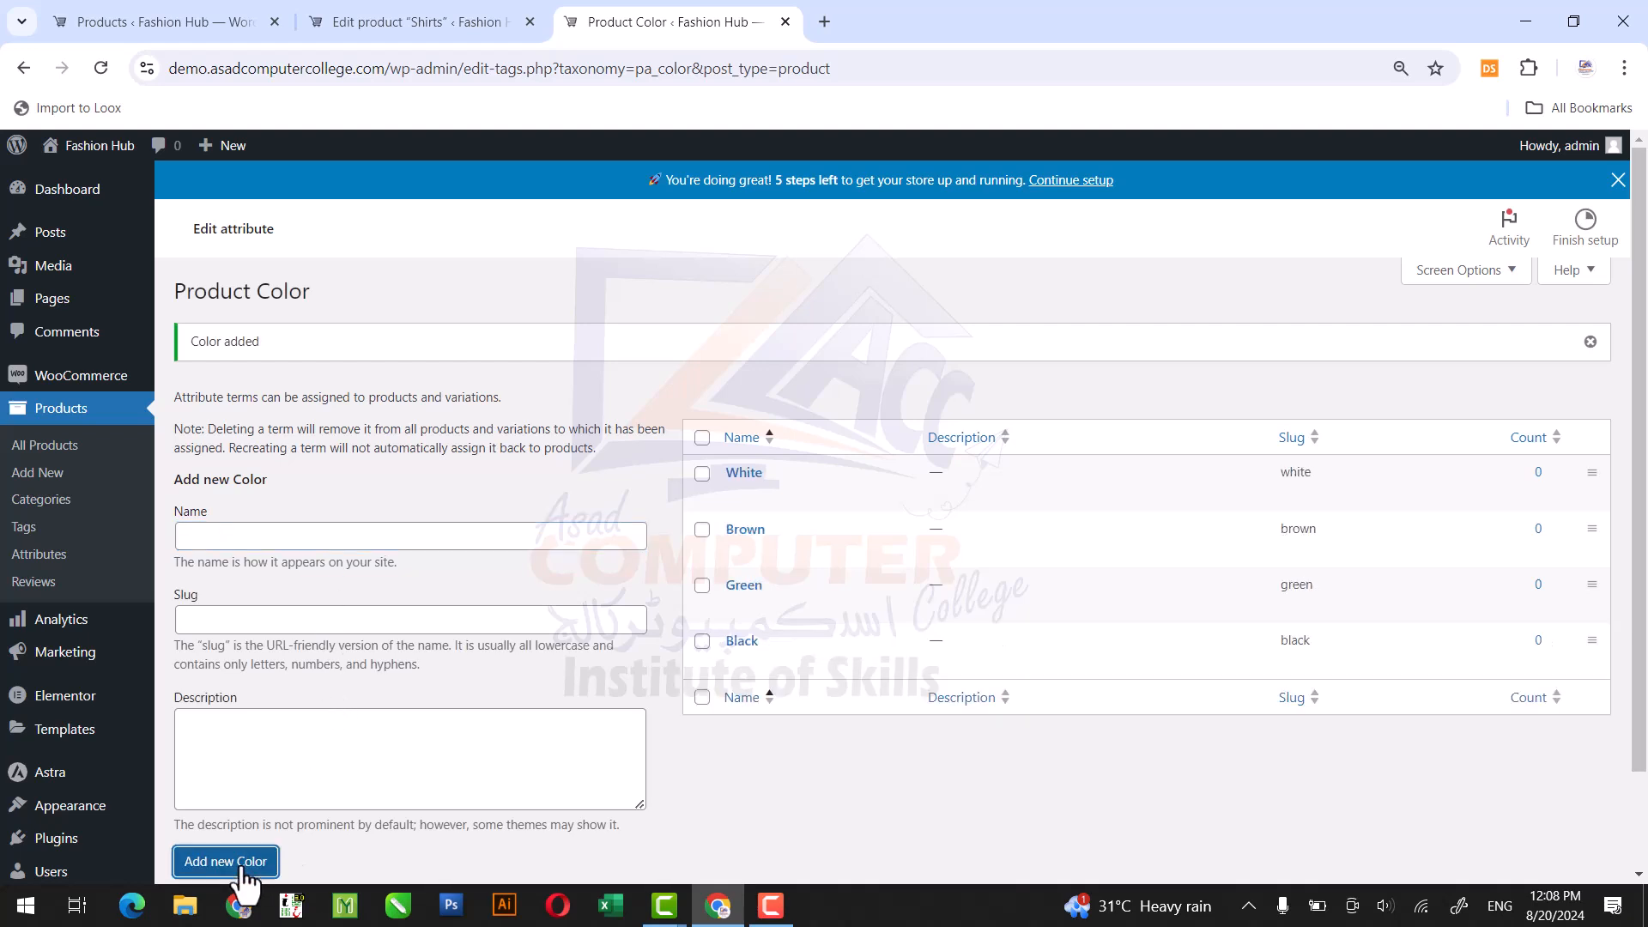
Add the terms Dark Red and Red to the Color attribute.
click(410, 536)
text(DAr)
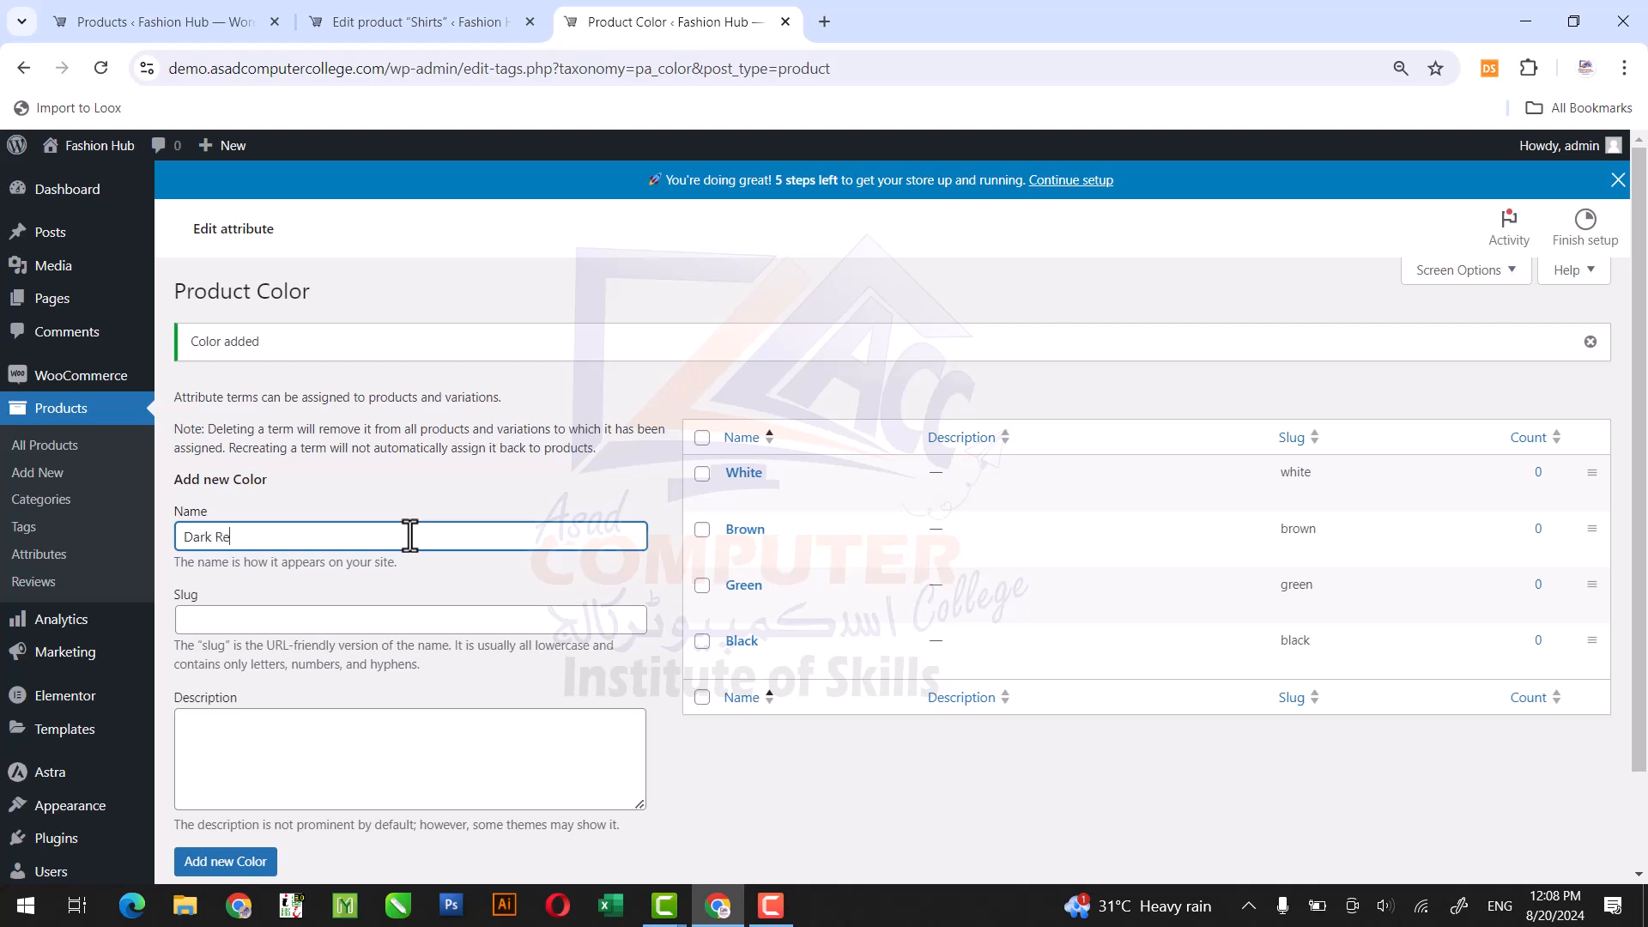
click(228, 862)
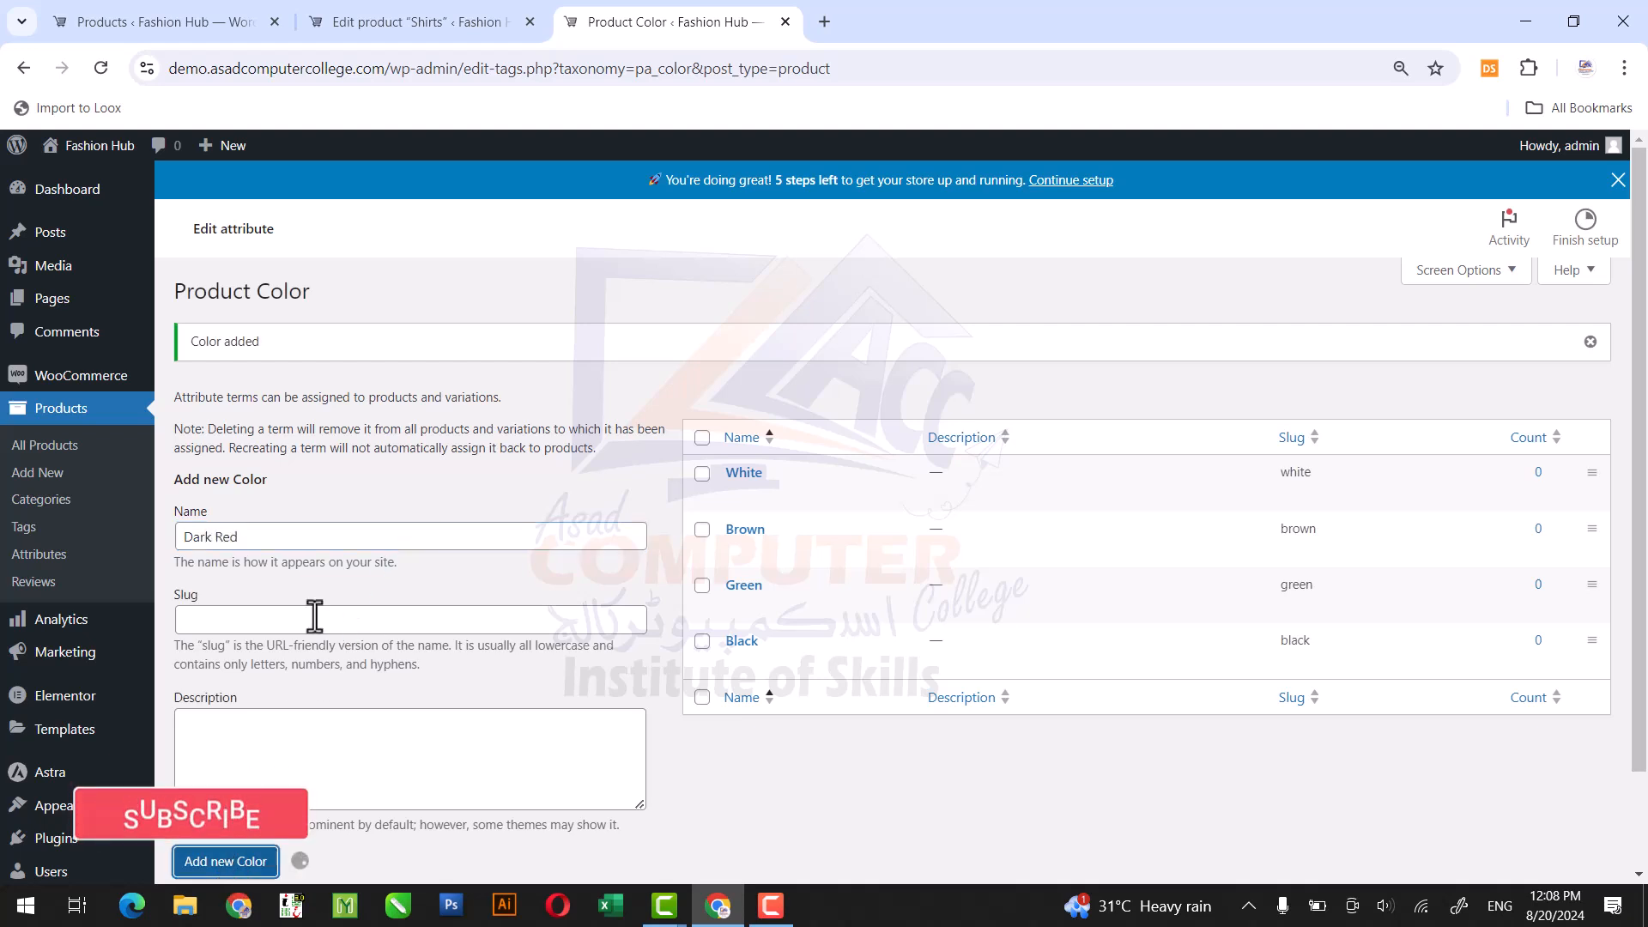
click(310, 535)
text(Red)
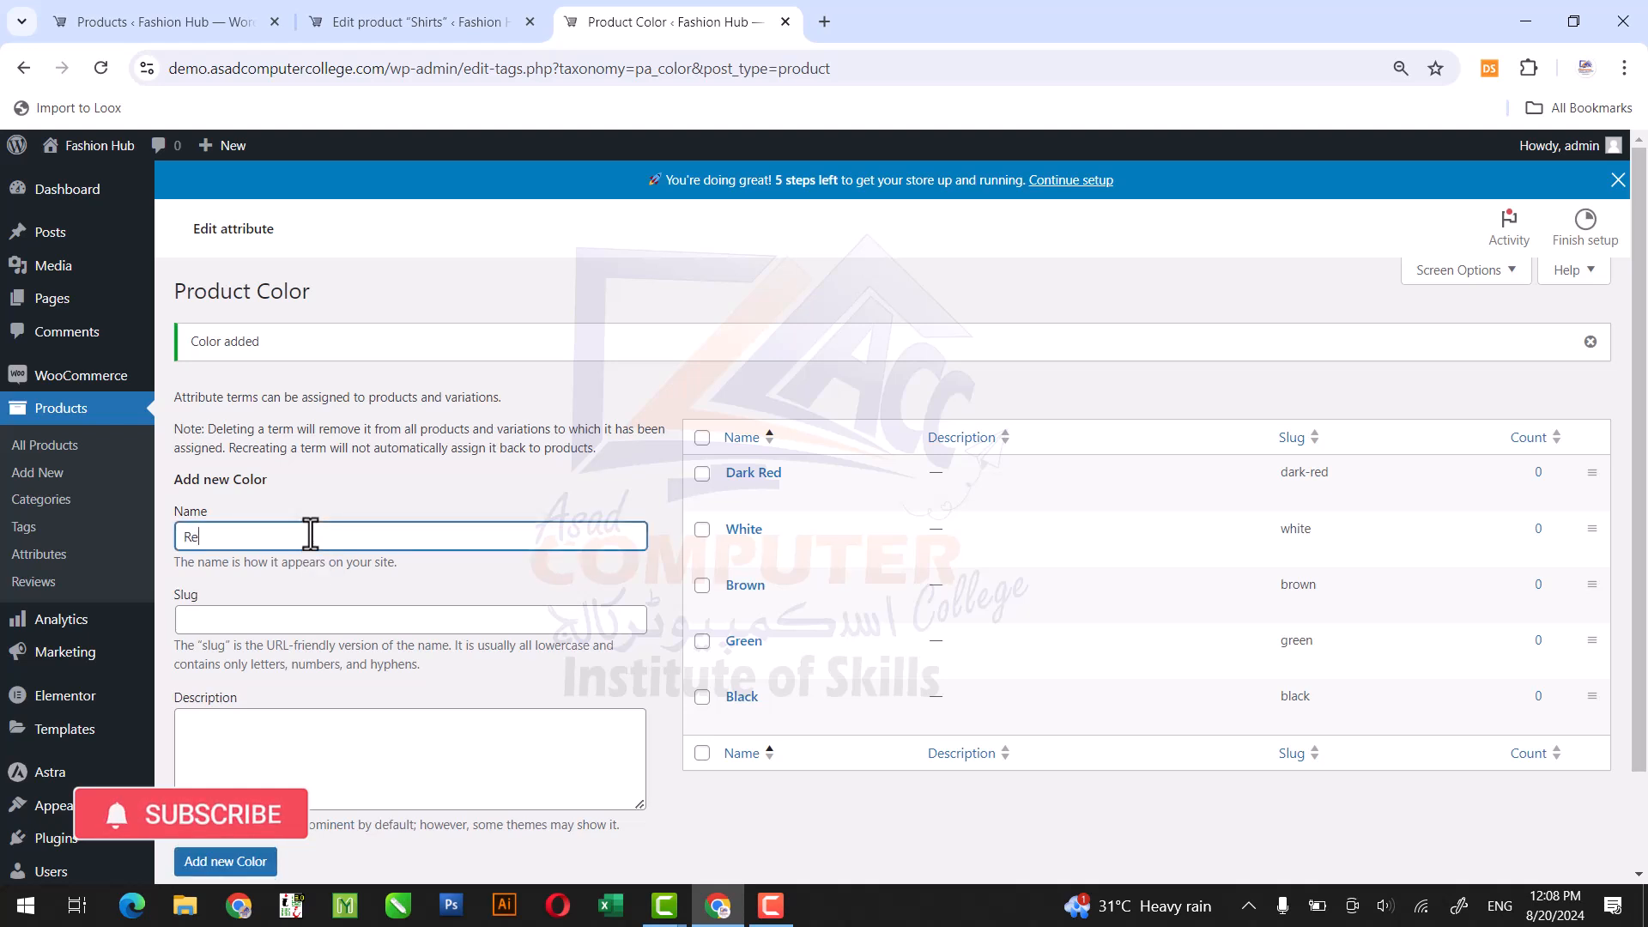
click(241, 862)
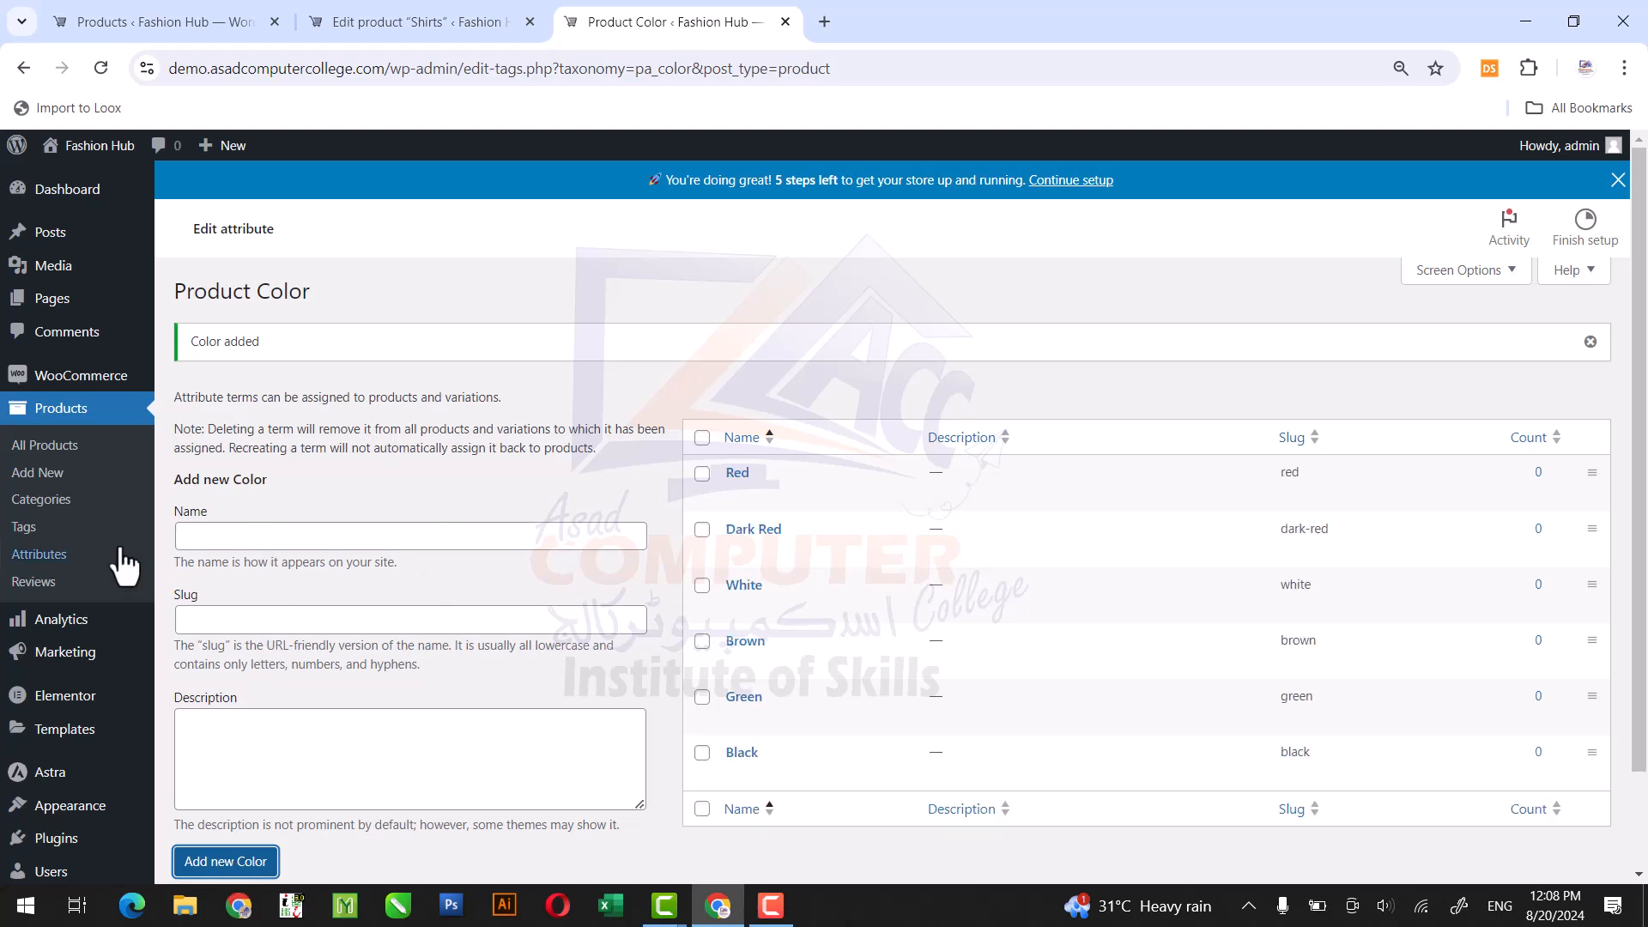
Return to the product attributes list and add a second attribute named Size.
click(50, 531)
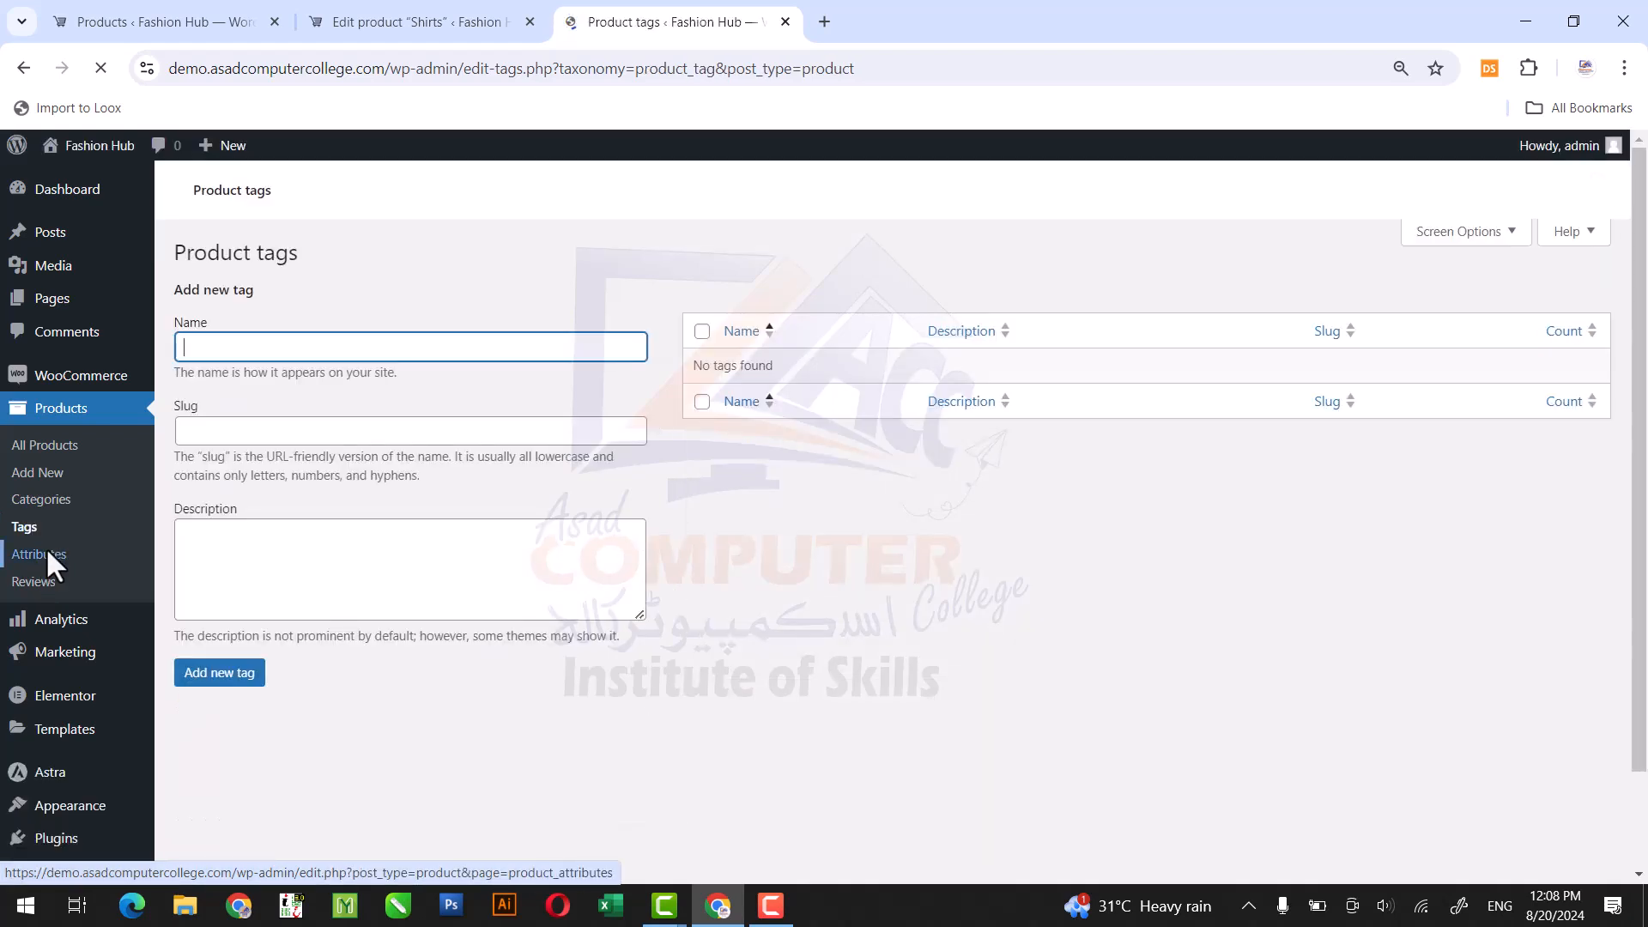
click(47, 556)
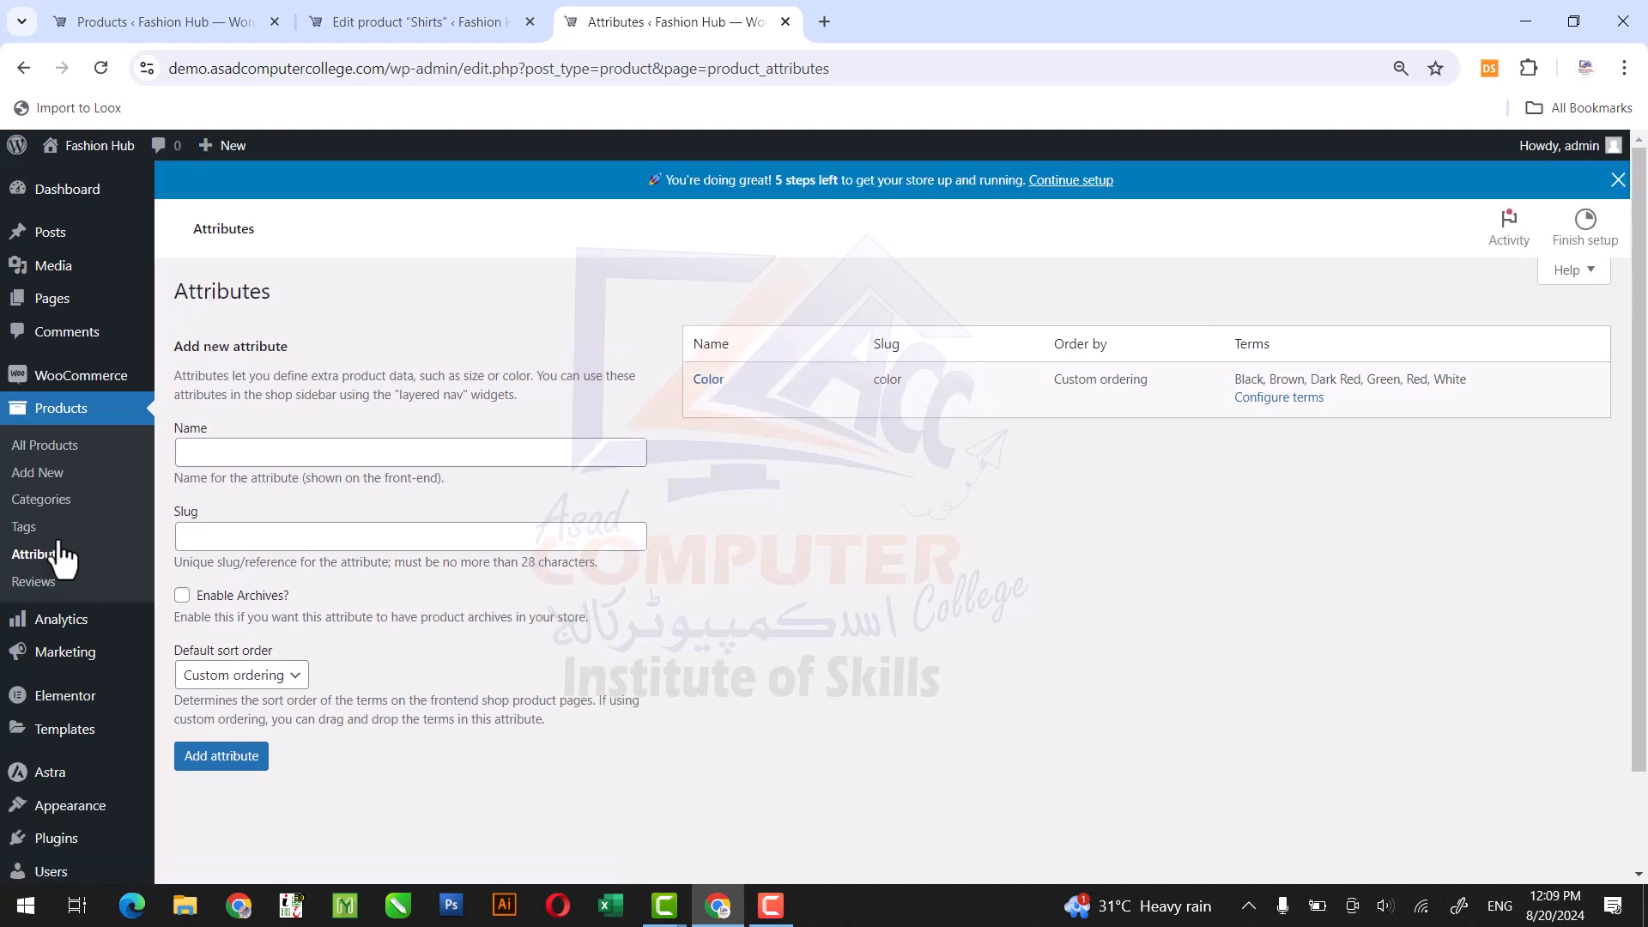
click(261, 459)
text(Size)
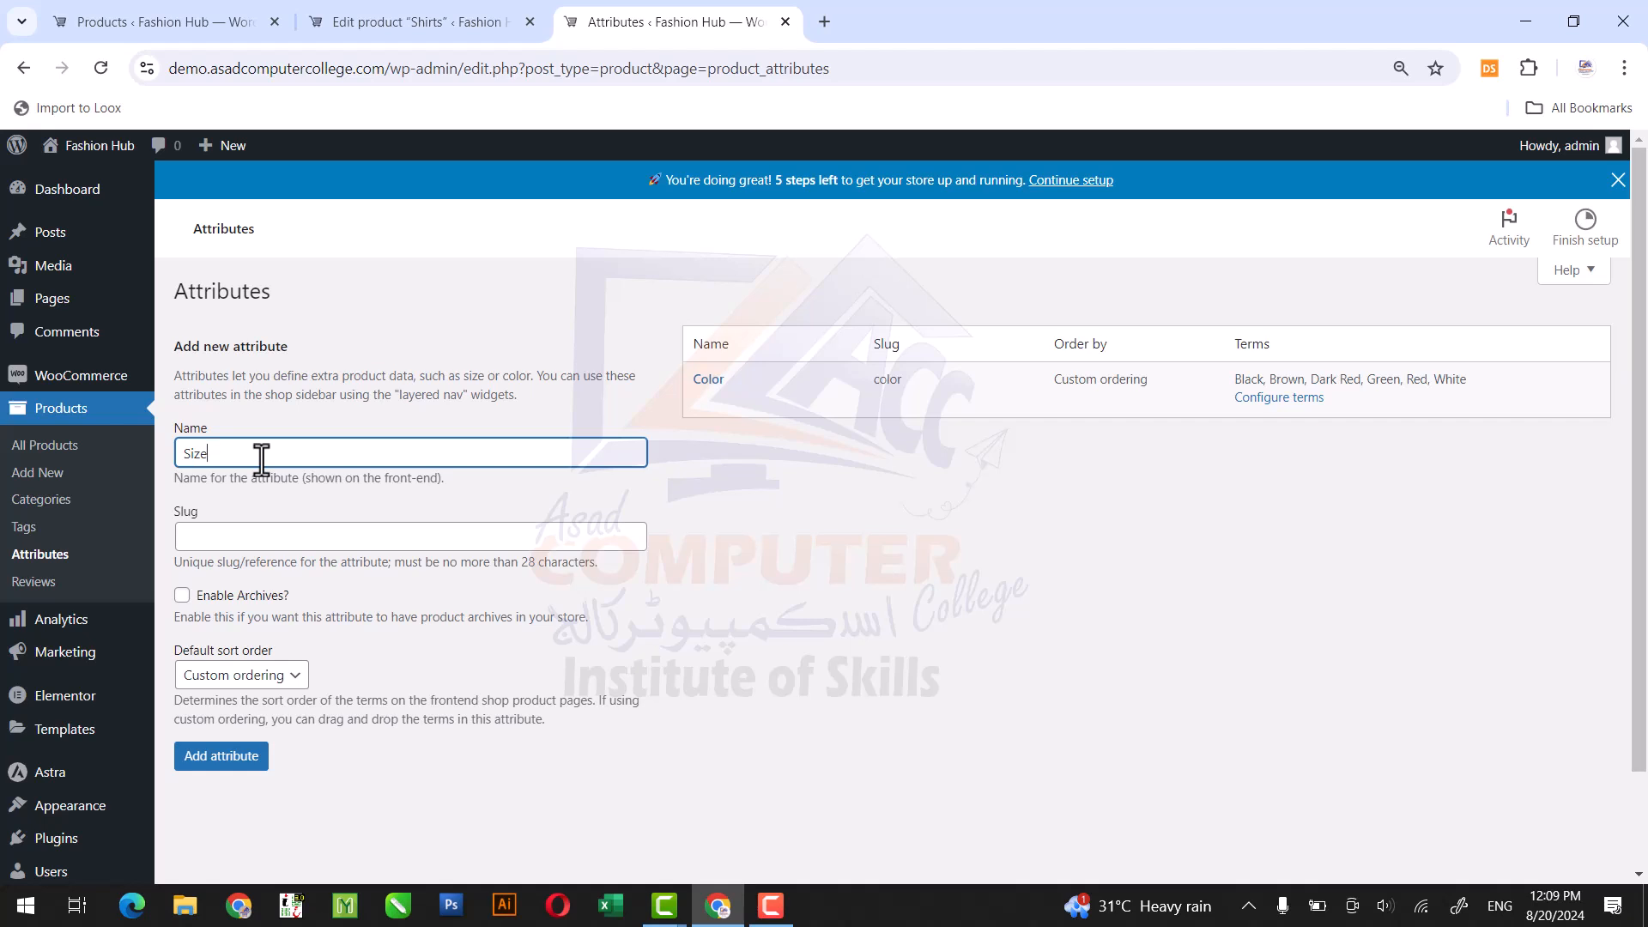
click(226, 764)
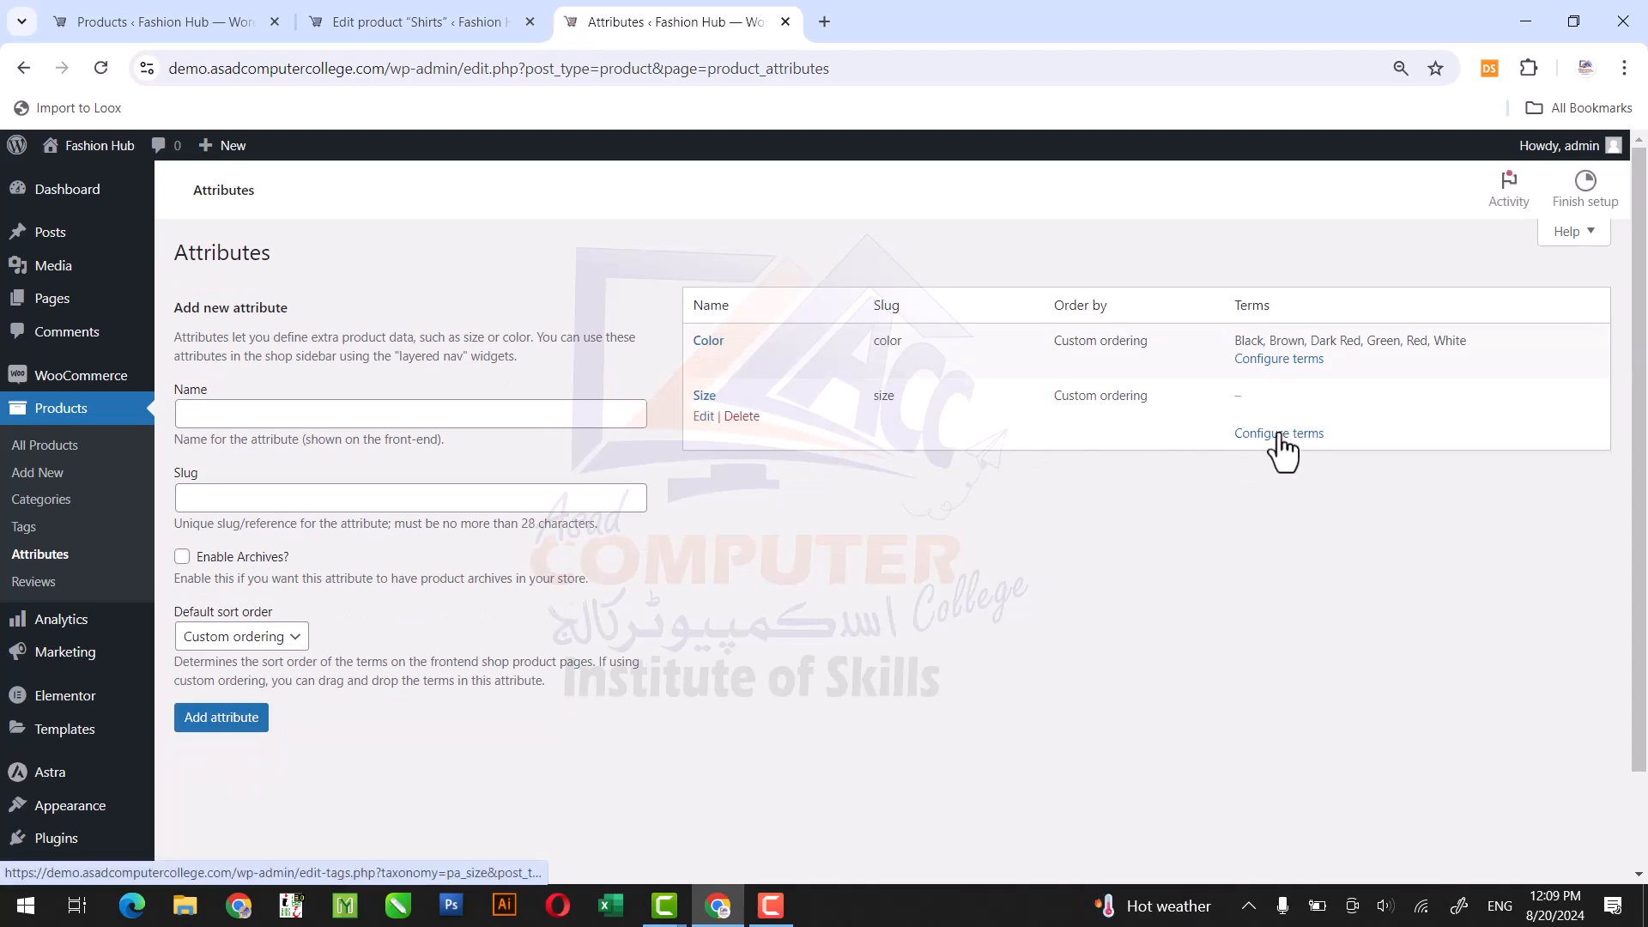
Configure the terms of the Size attribute, adding Small and Medium.
click(1279, 434)
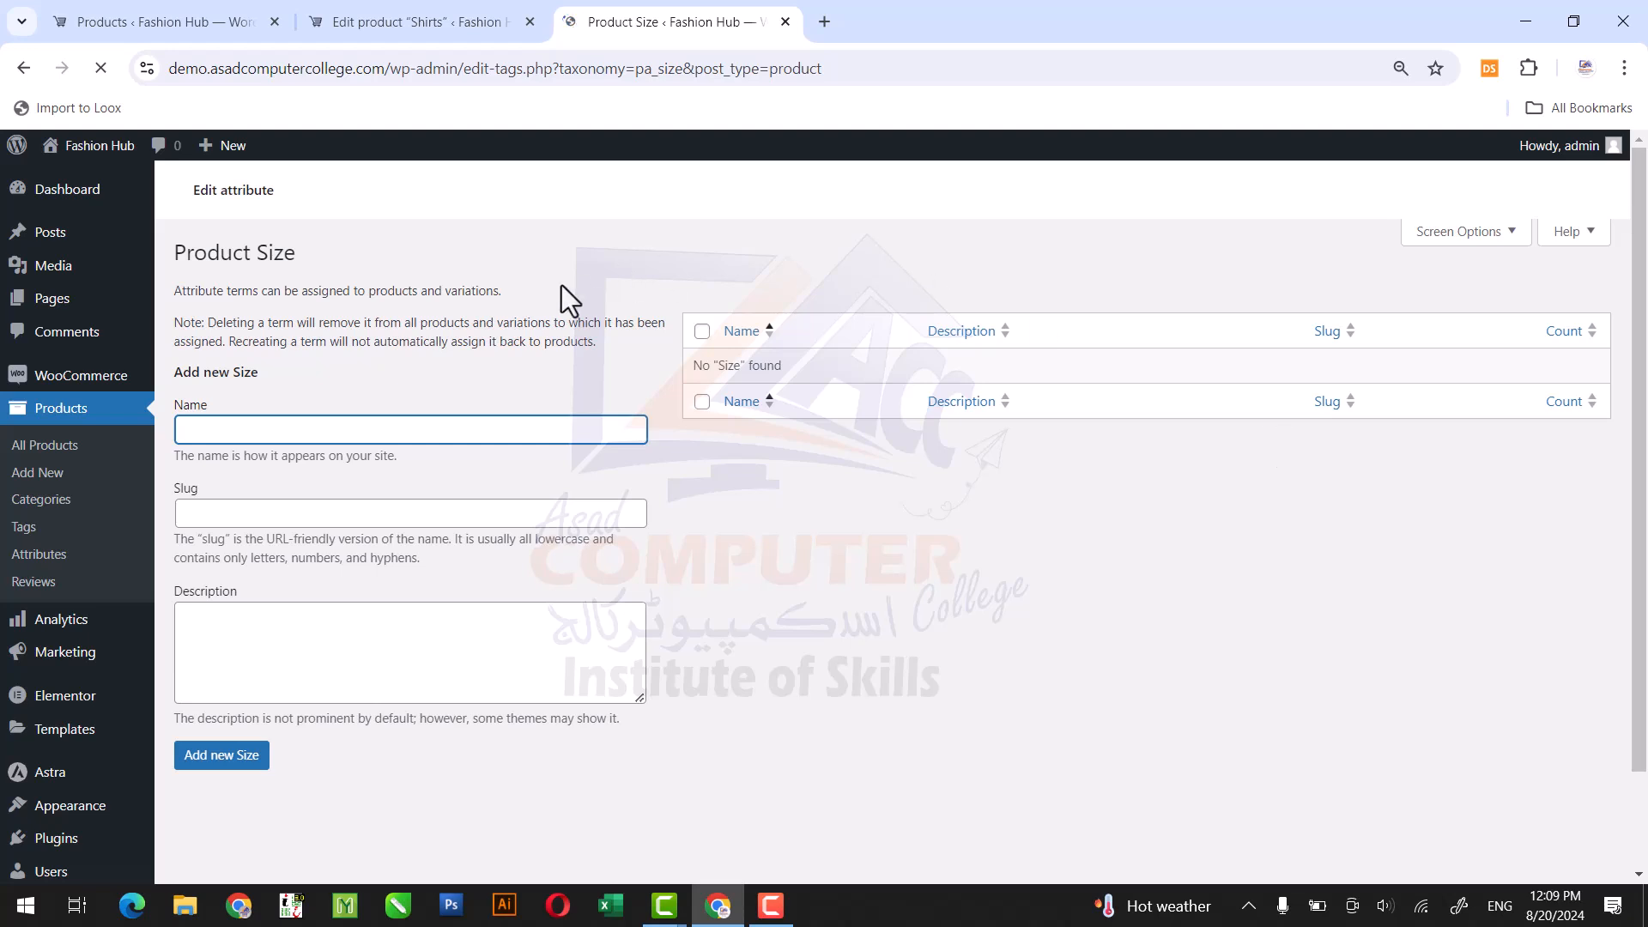
text(Small)
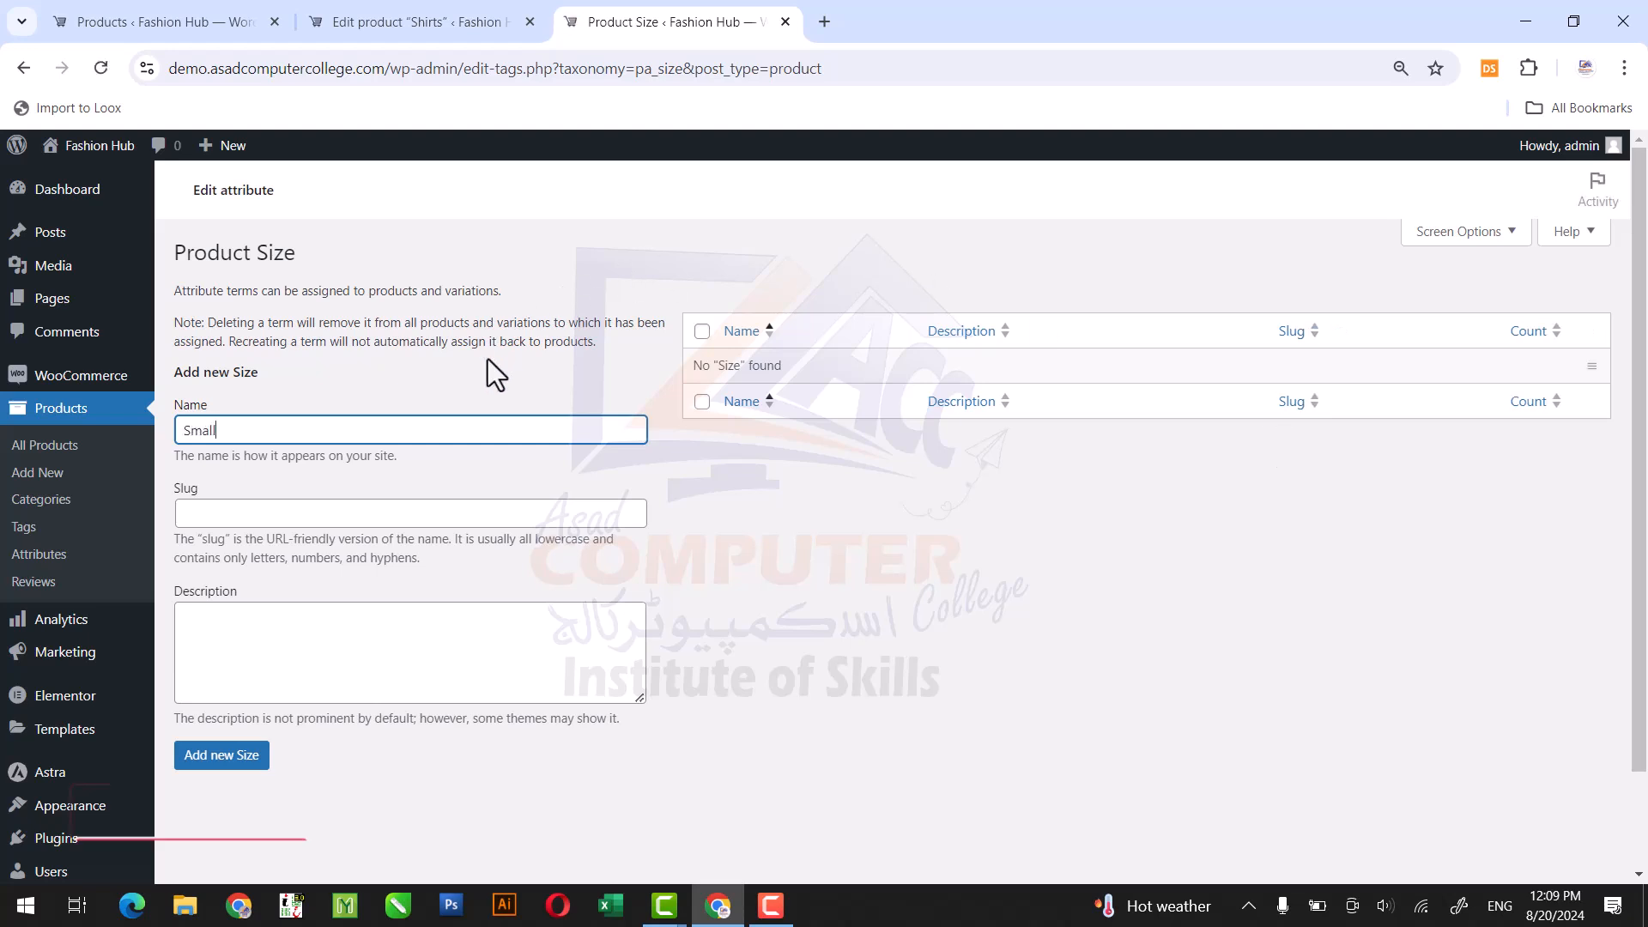
key(Return)
click(222, 533)
text(Medium)
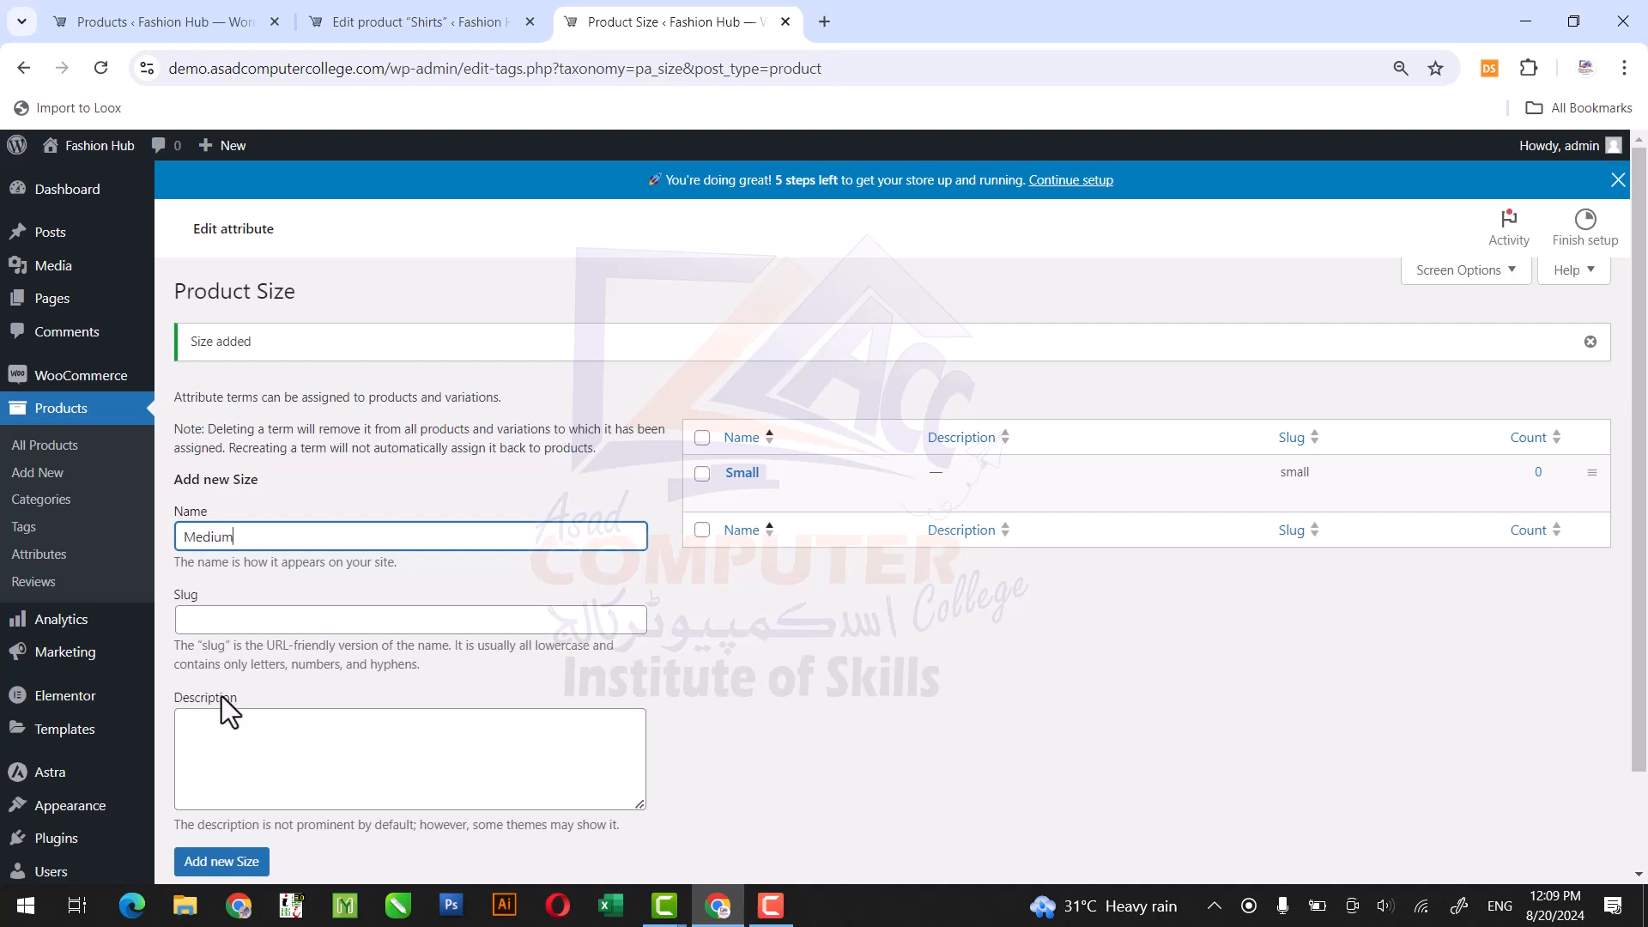
click(227, 861)
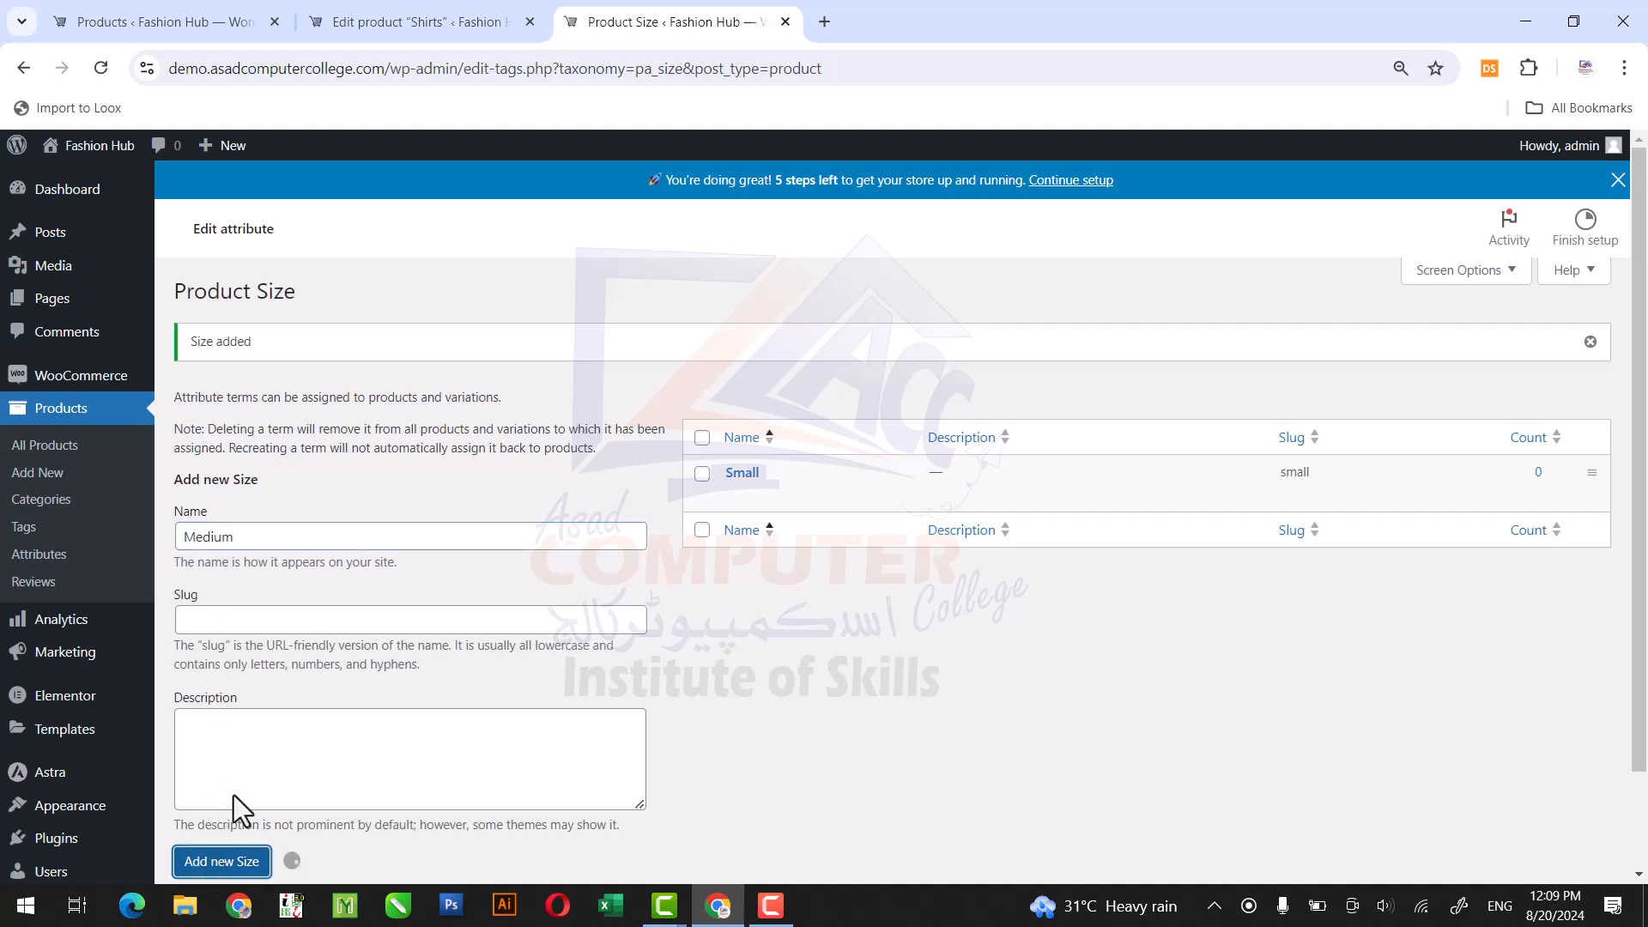
Add the terms Large and Extra Large to the Size attribute and return to the product attributes list.
click(297, 536)
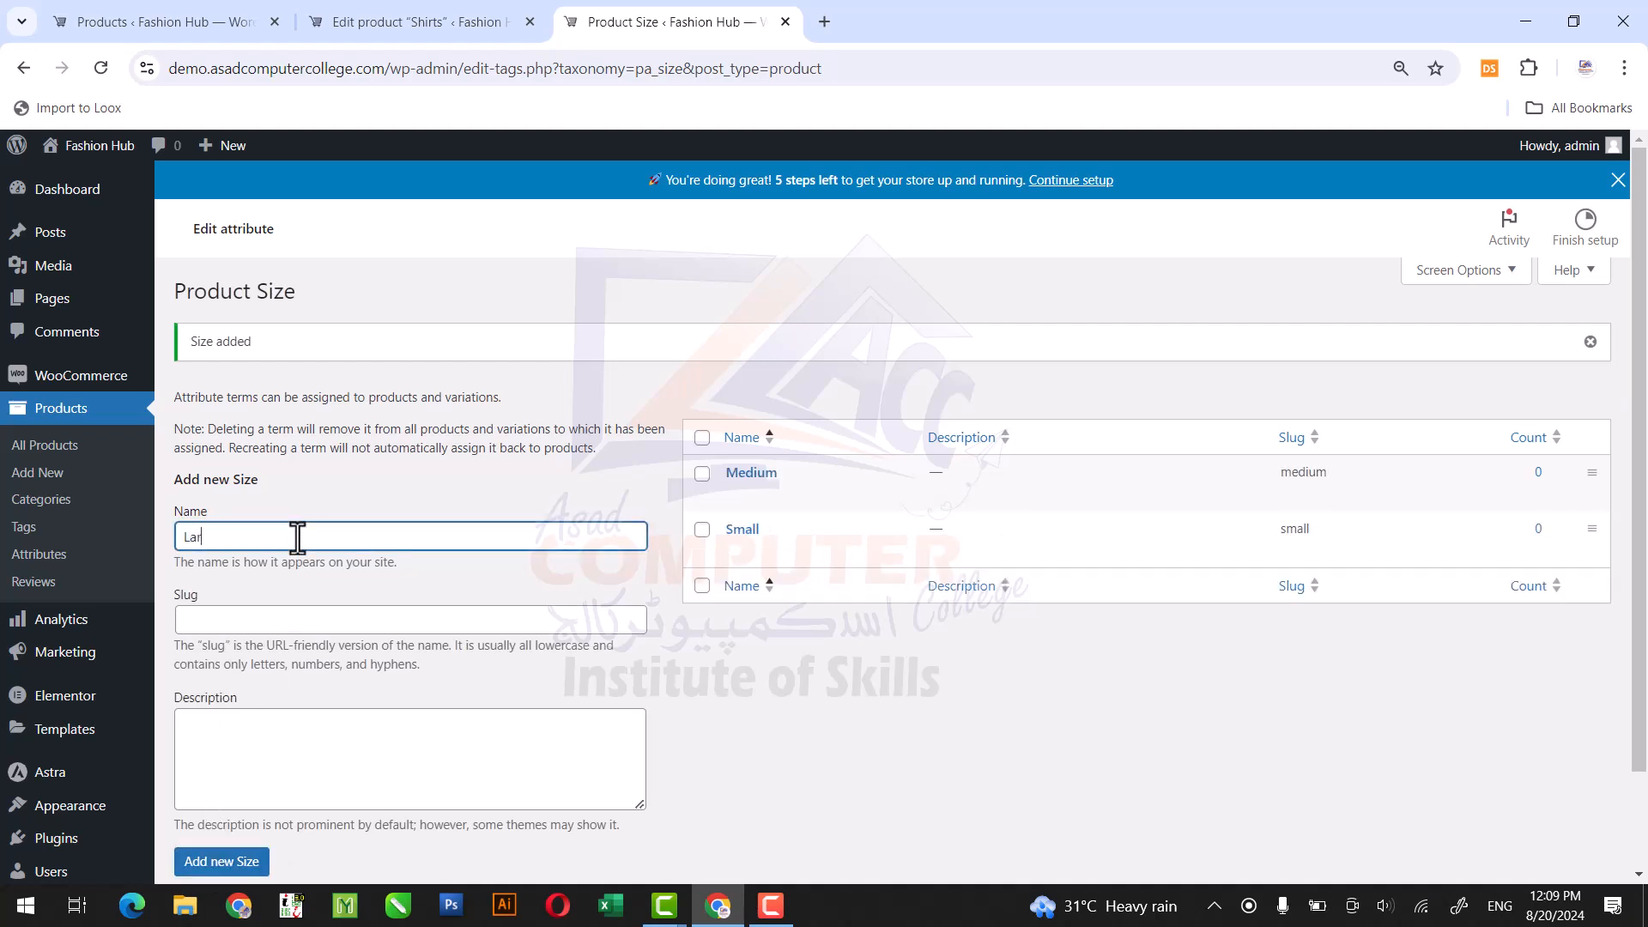
click(215, 865)
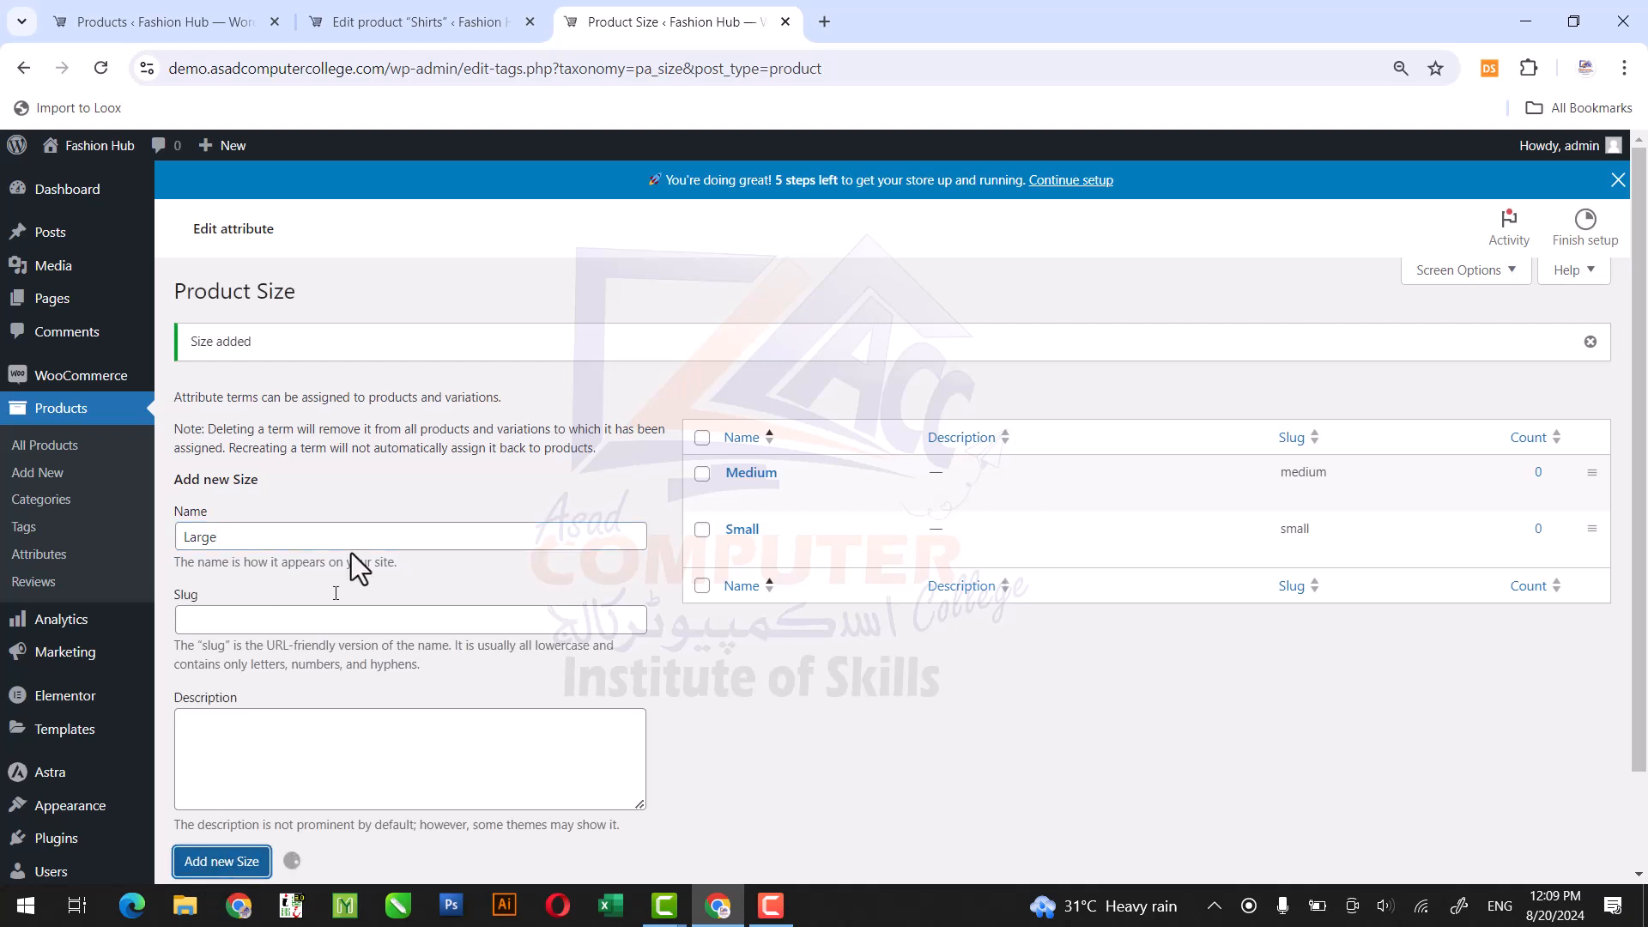
click(278, 533)
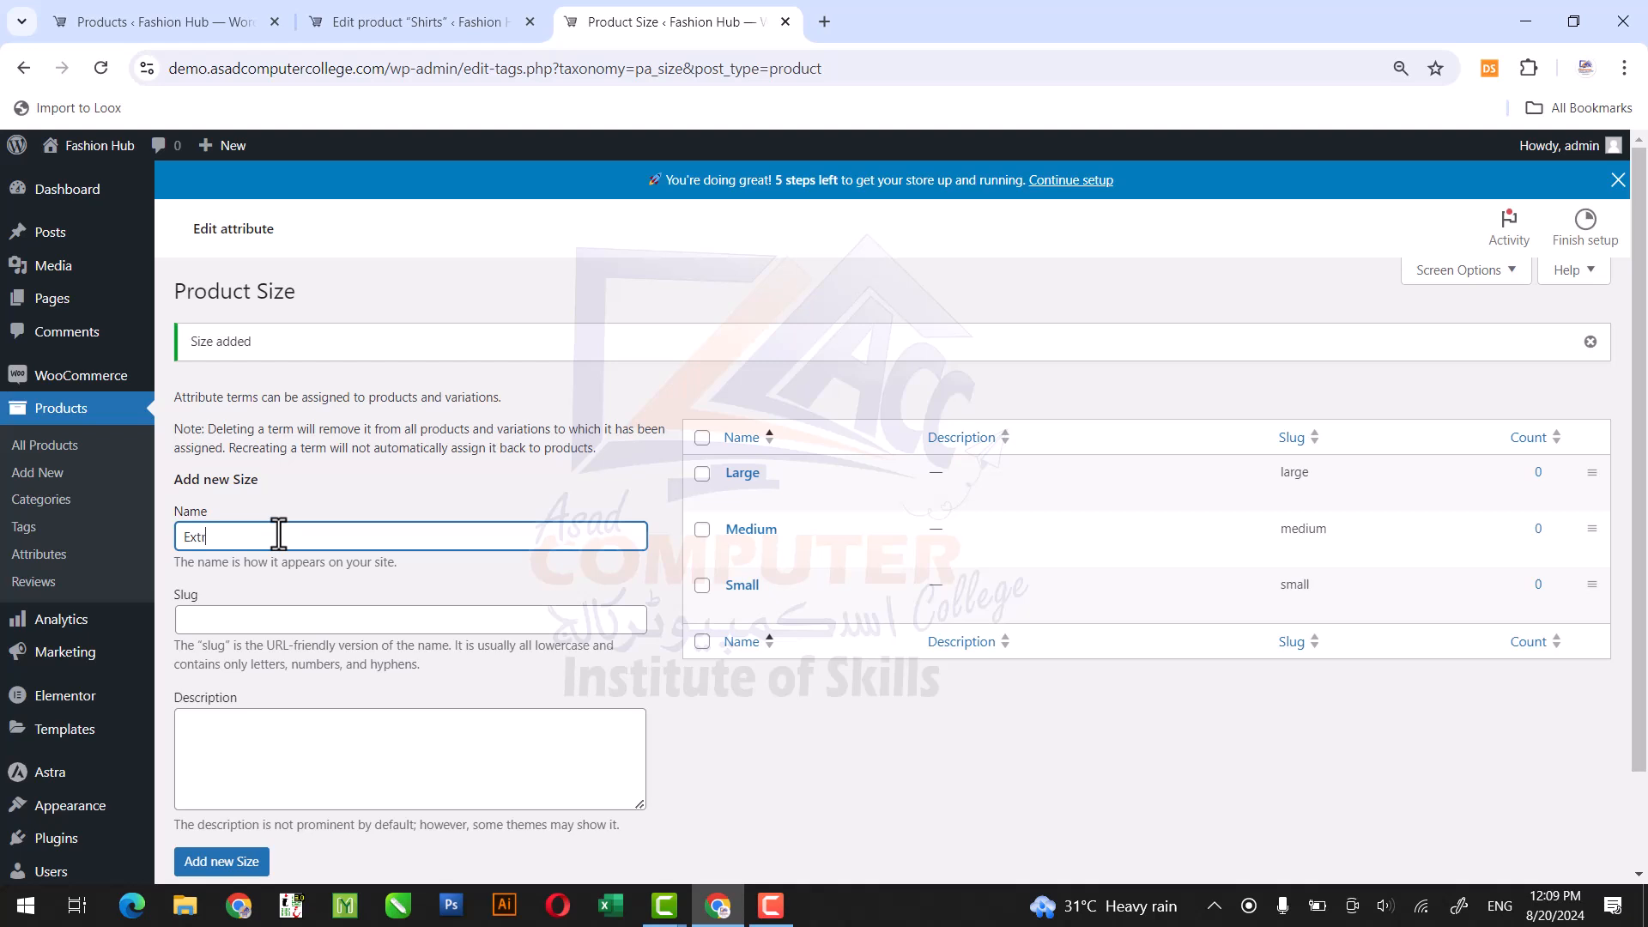
text(Extra Large)
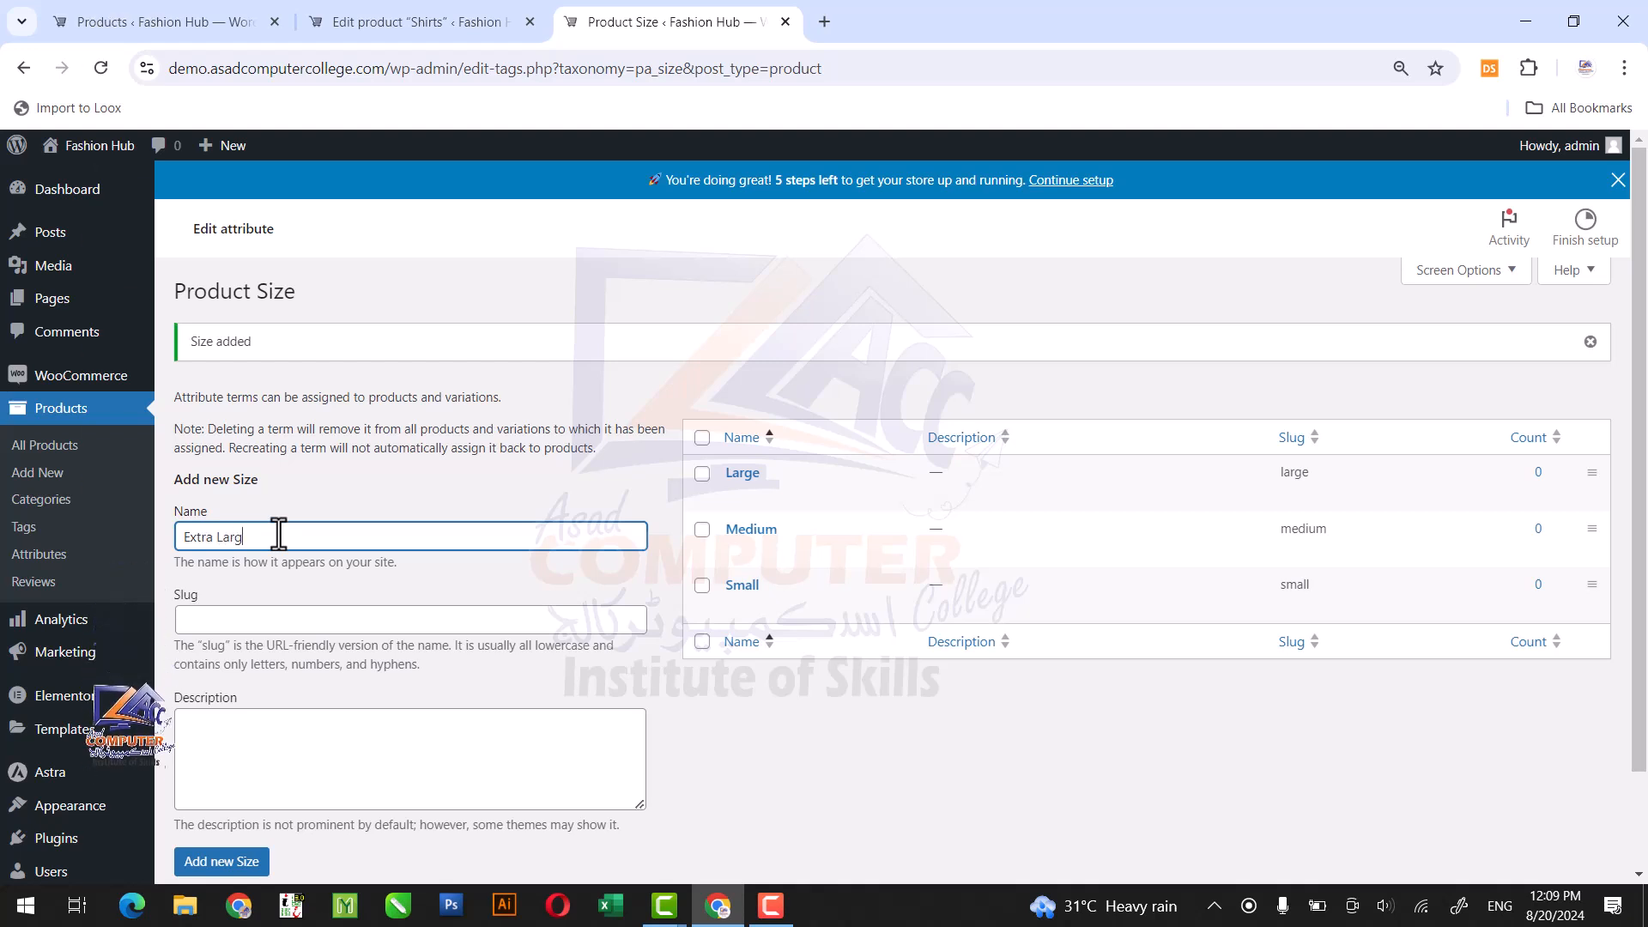
click(219, 862)
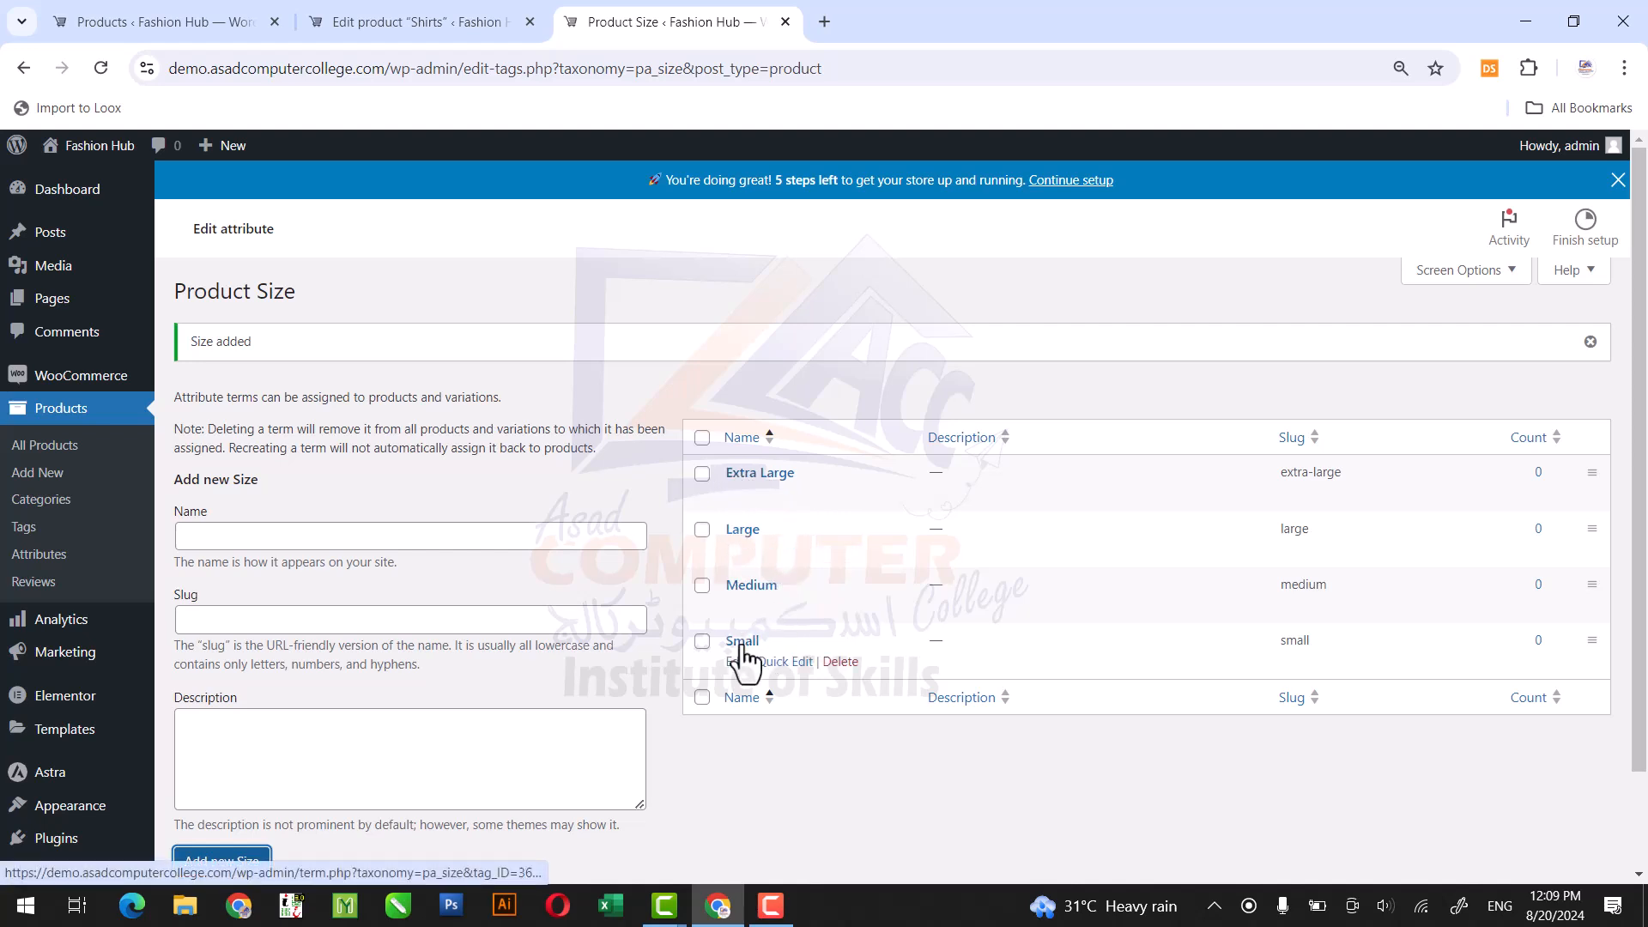
click(37, 556)
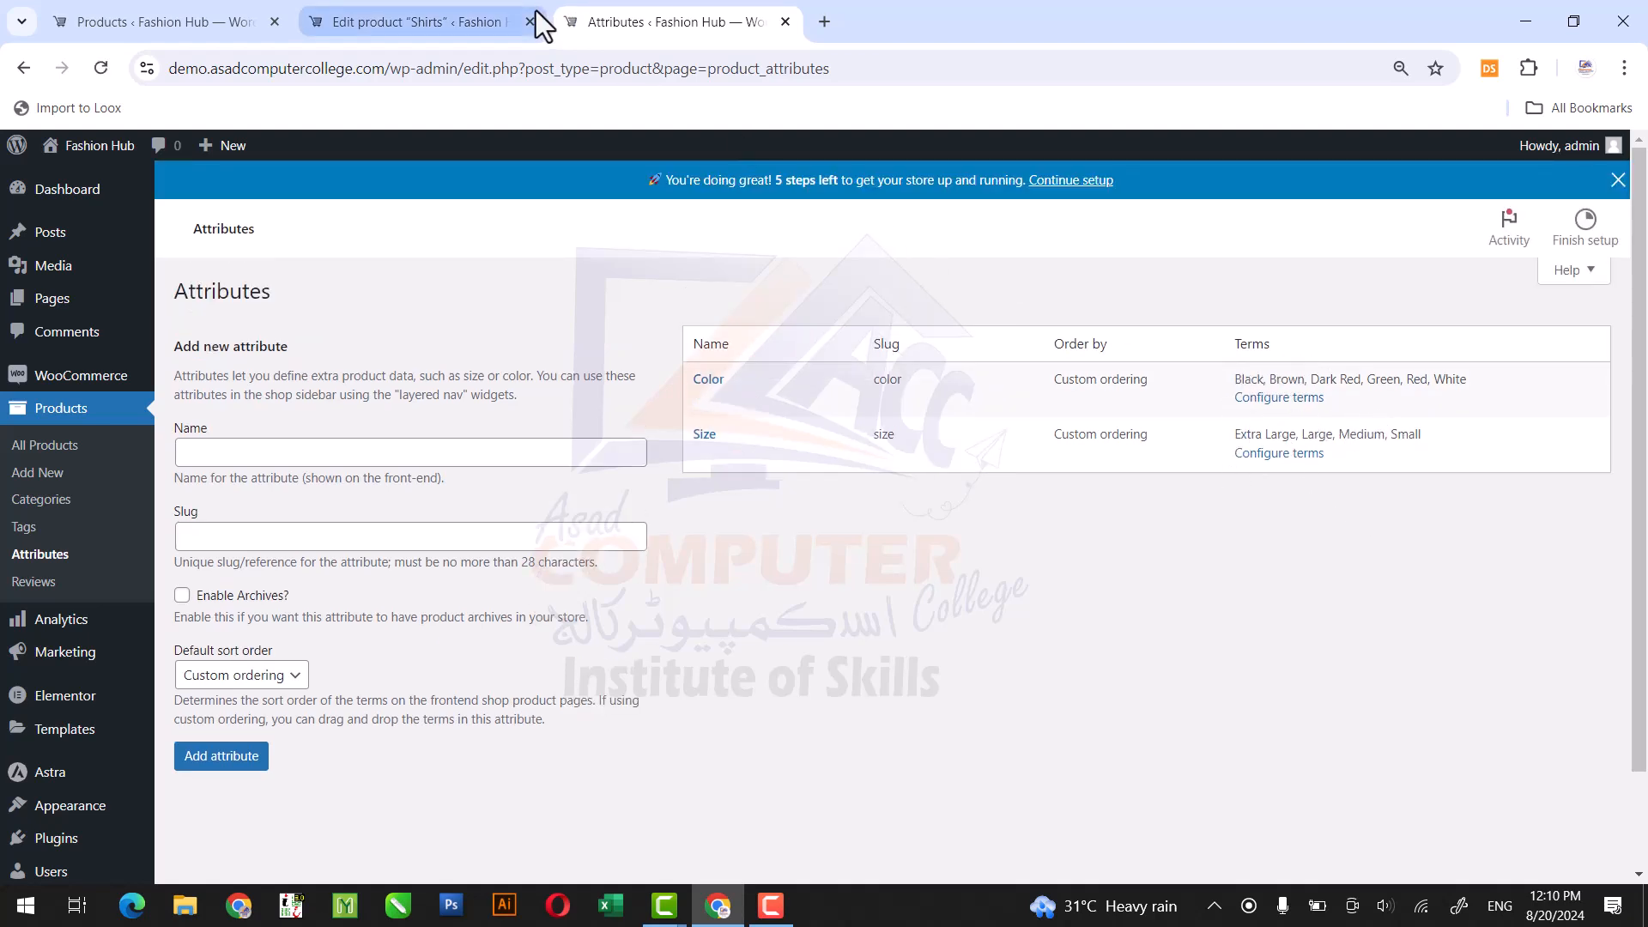
Reload the Shirts product's edit page and set its product type to Variable product.
click(402, 7)
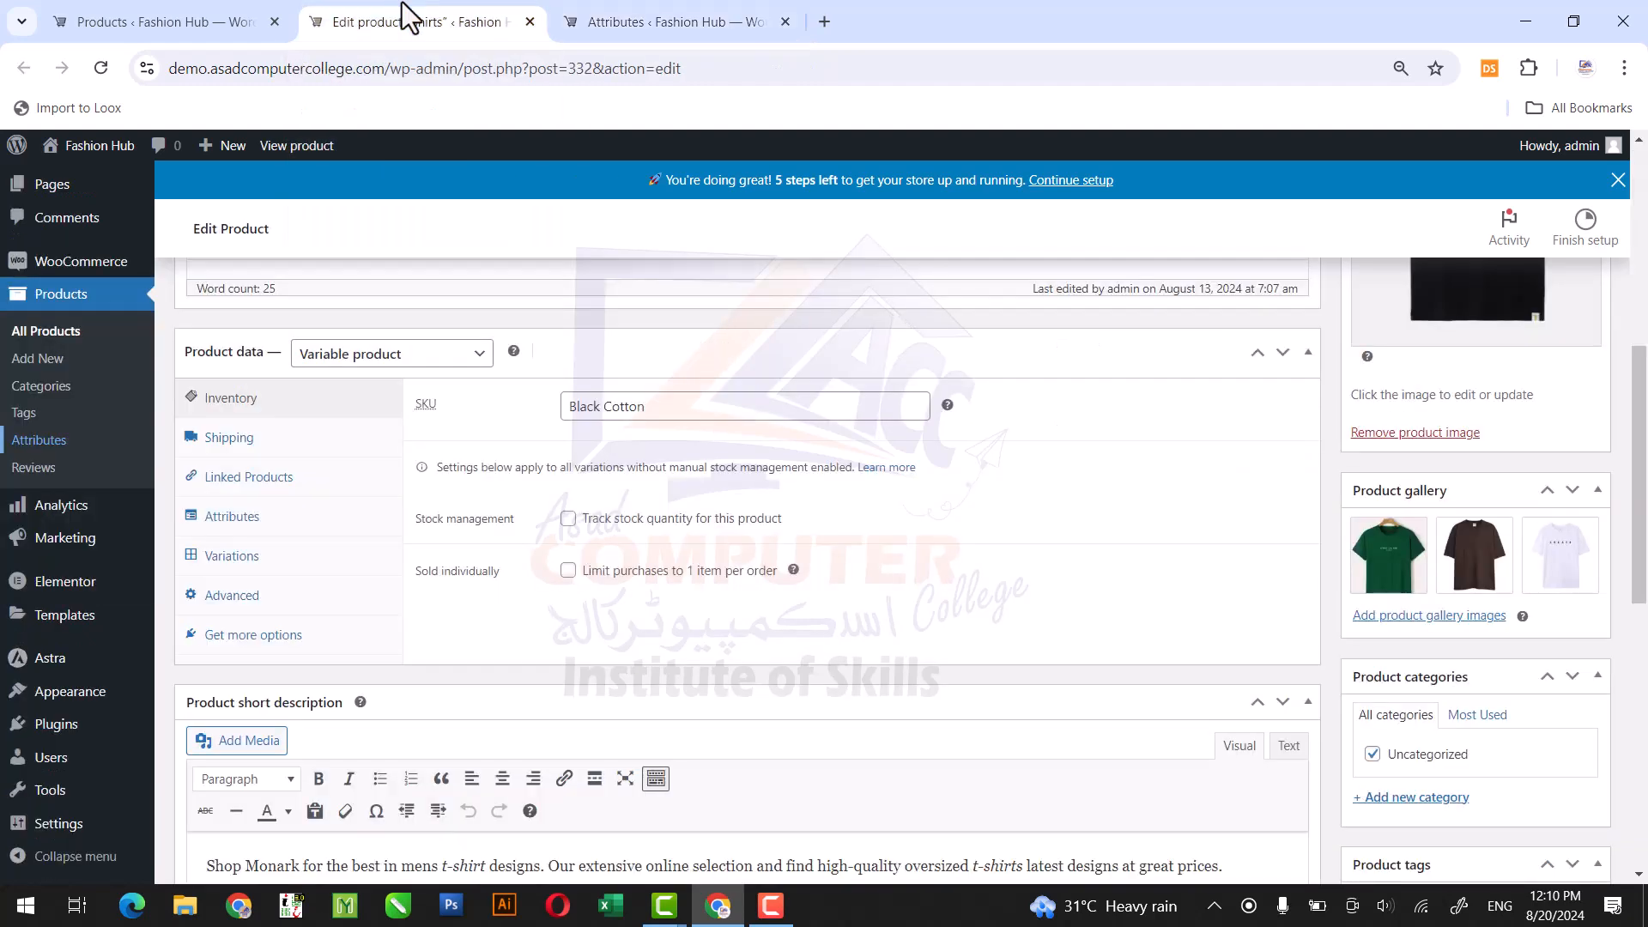
click(105, 74)
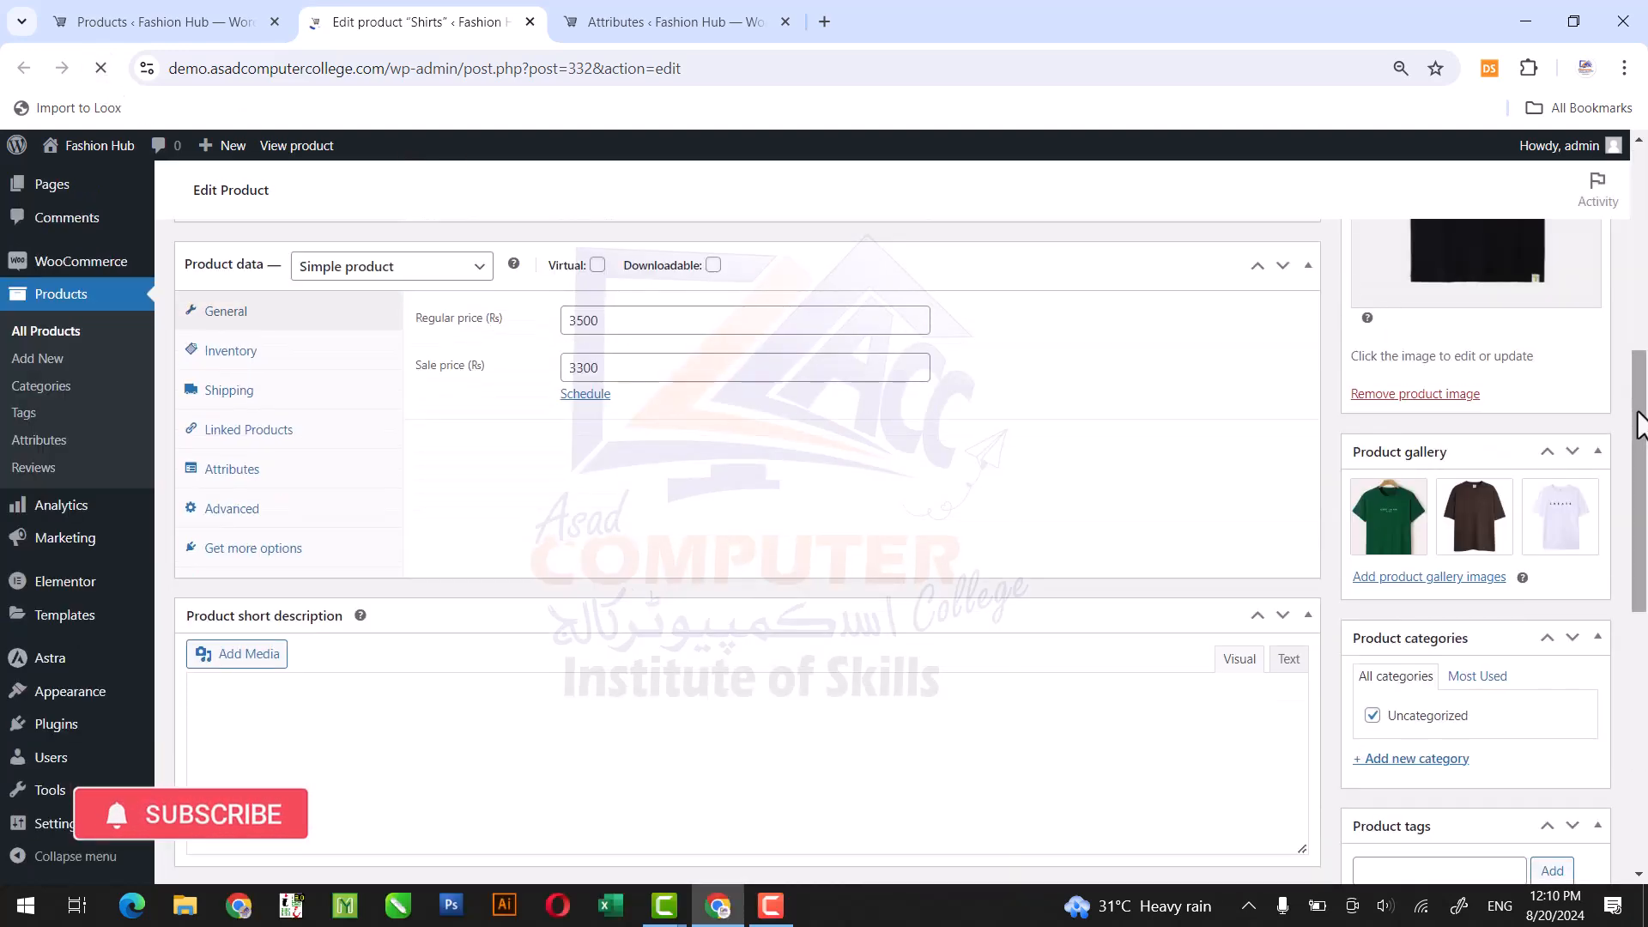
mouse_move(1640, 420)
mouse_down()
mouse_move(1644, 587)
mouse_move(1643, 419)
mouse_up()
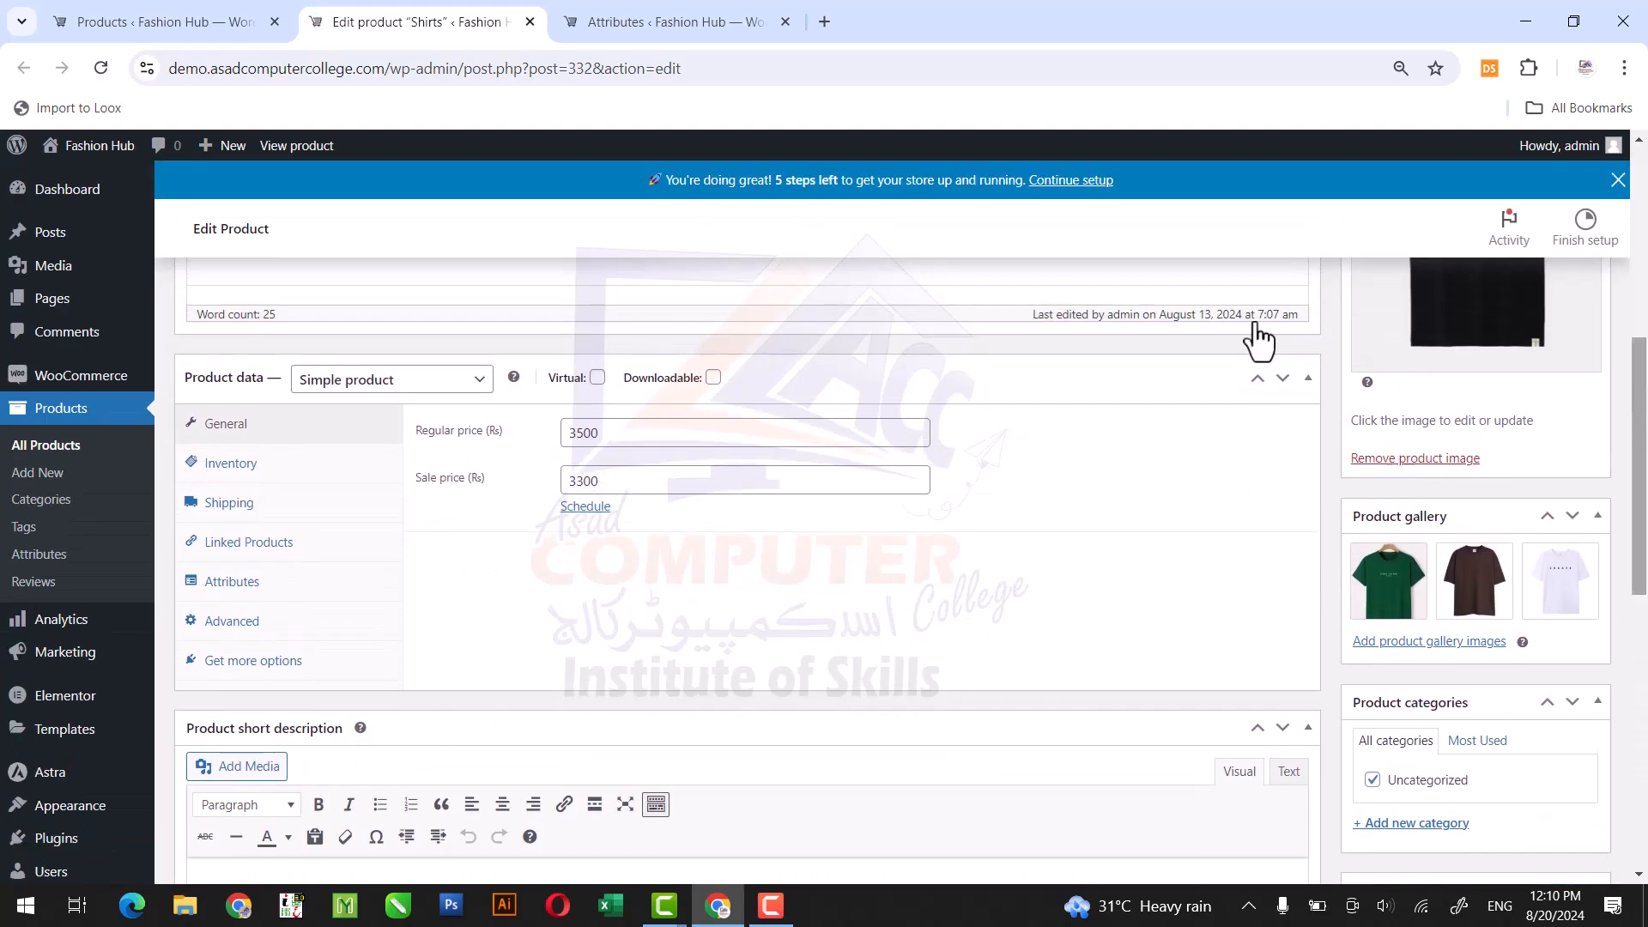
click(369, 397)
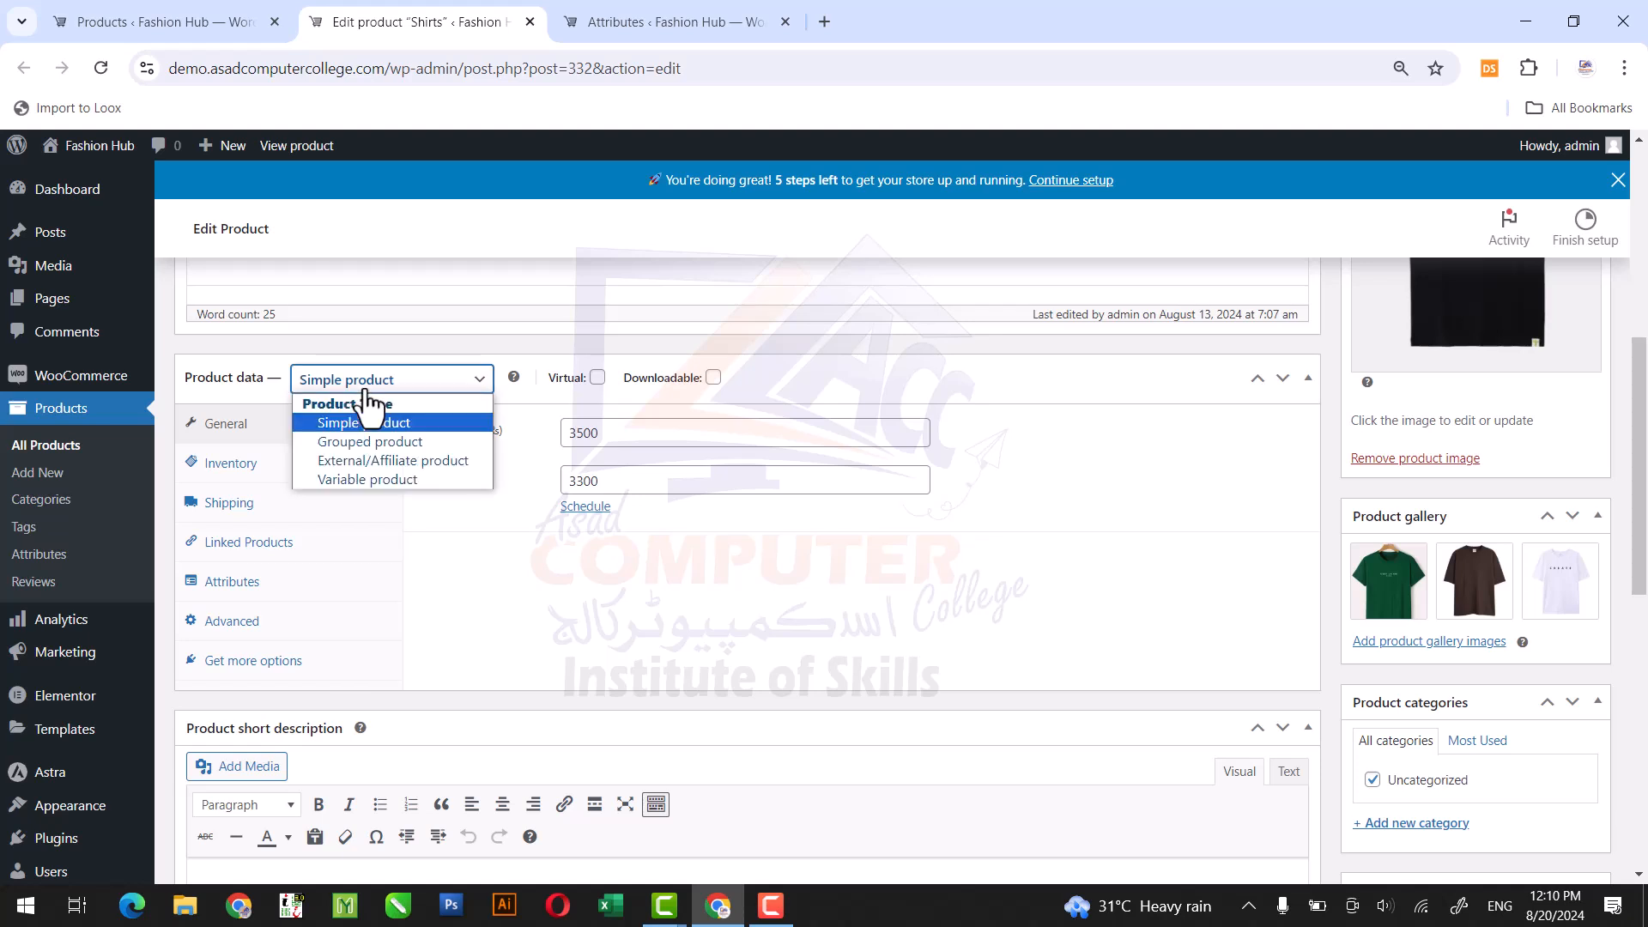
click(364, 479)
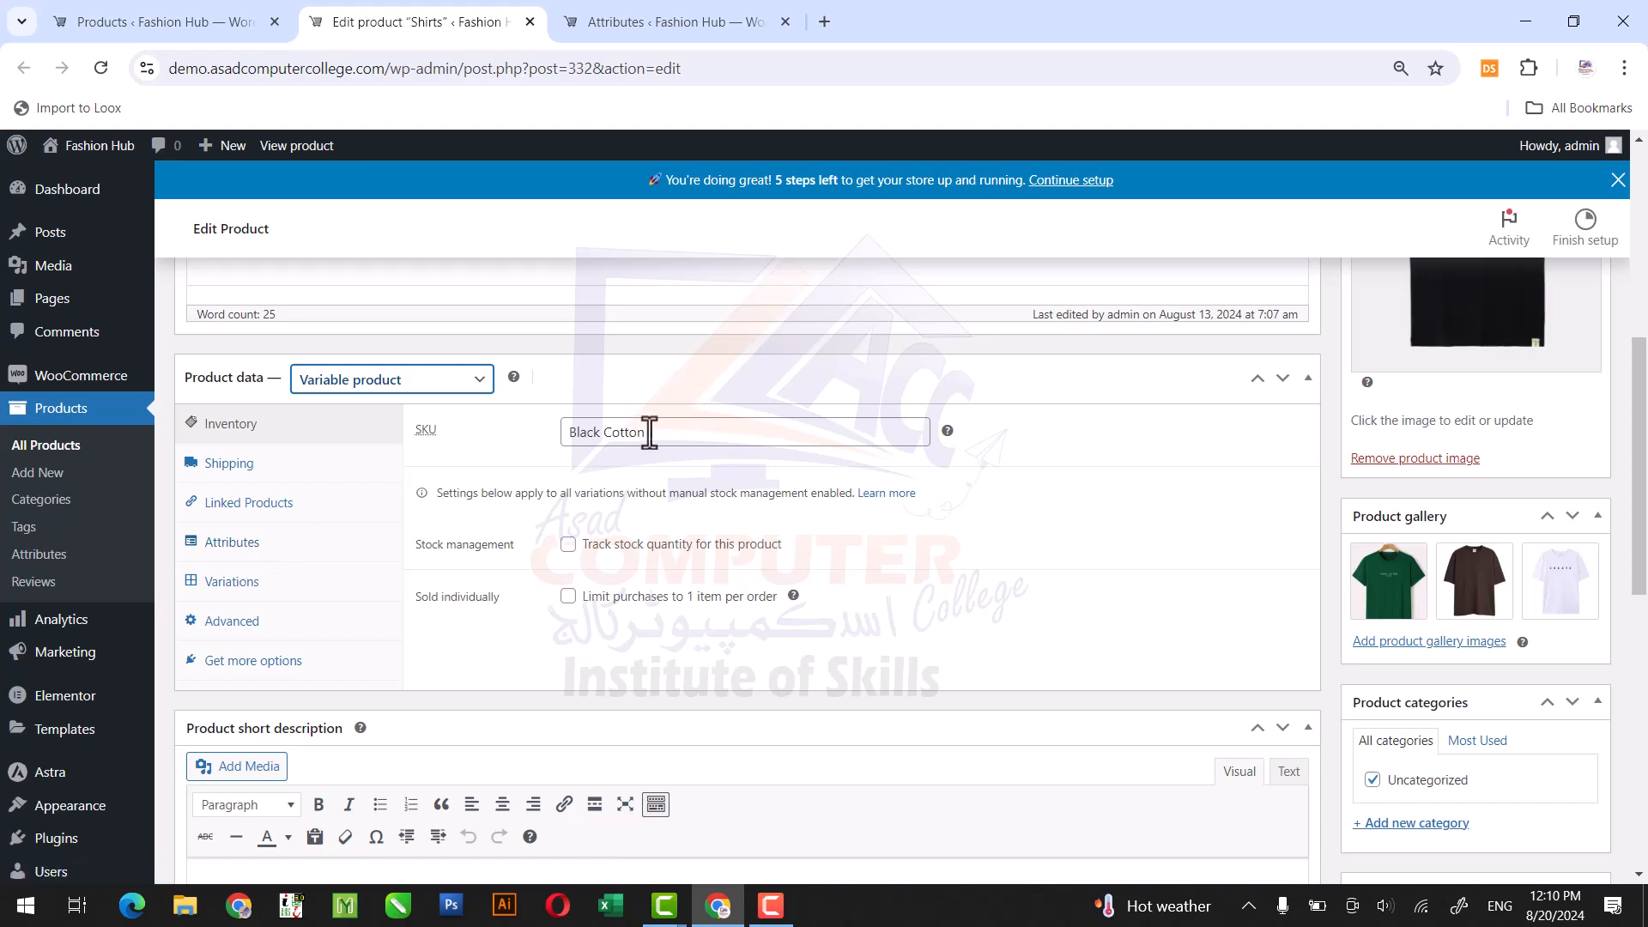
Replace the product's SKU with Cotton and open its shipping settings.
drag(656, 431, 518, 425)
key(BackSpace)
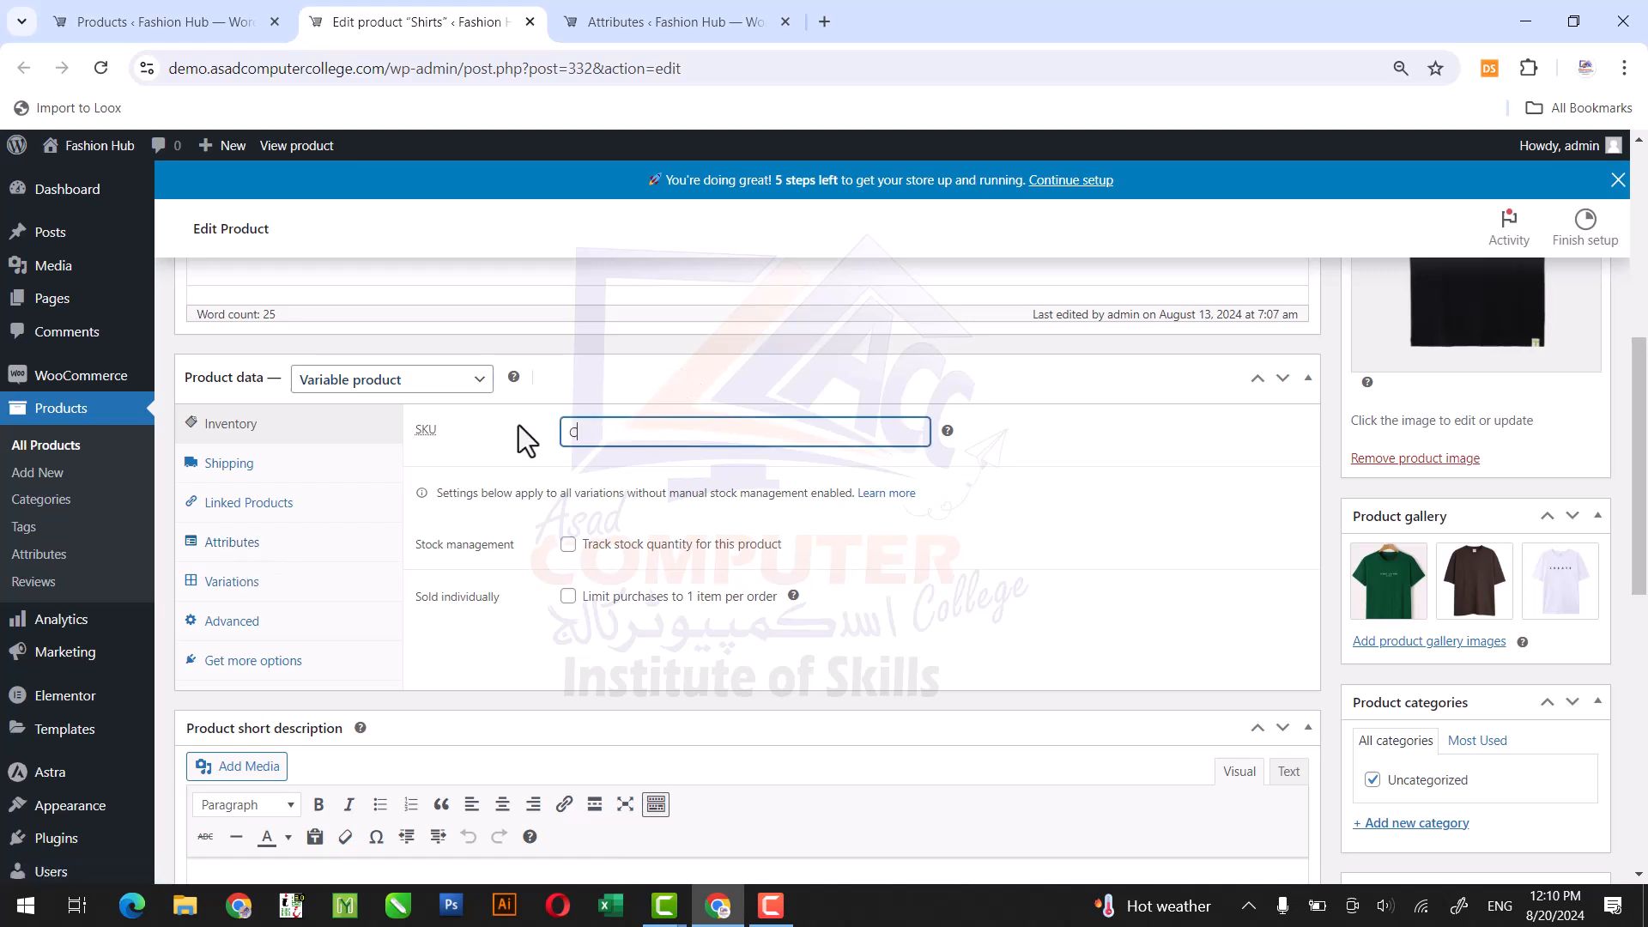
text(Cotton)
click(290, 472)
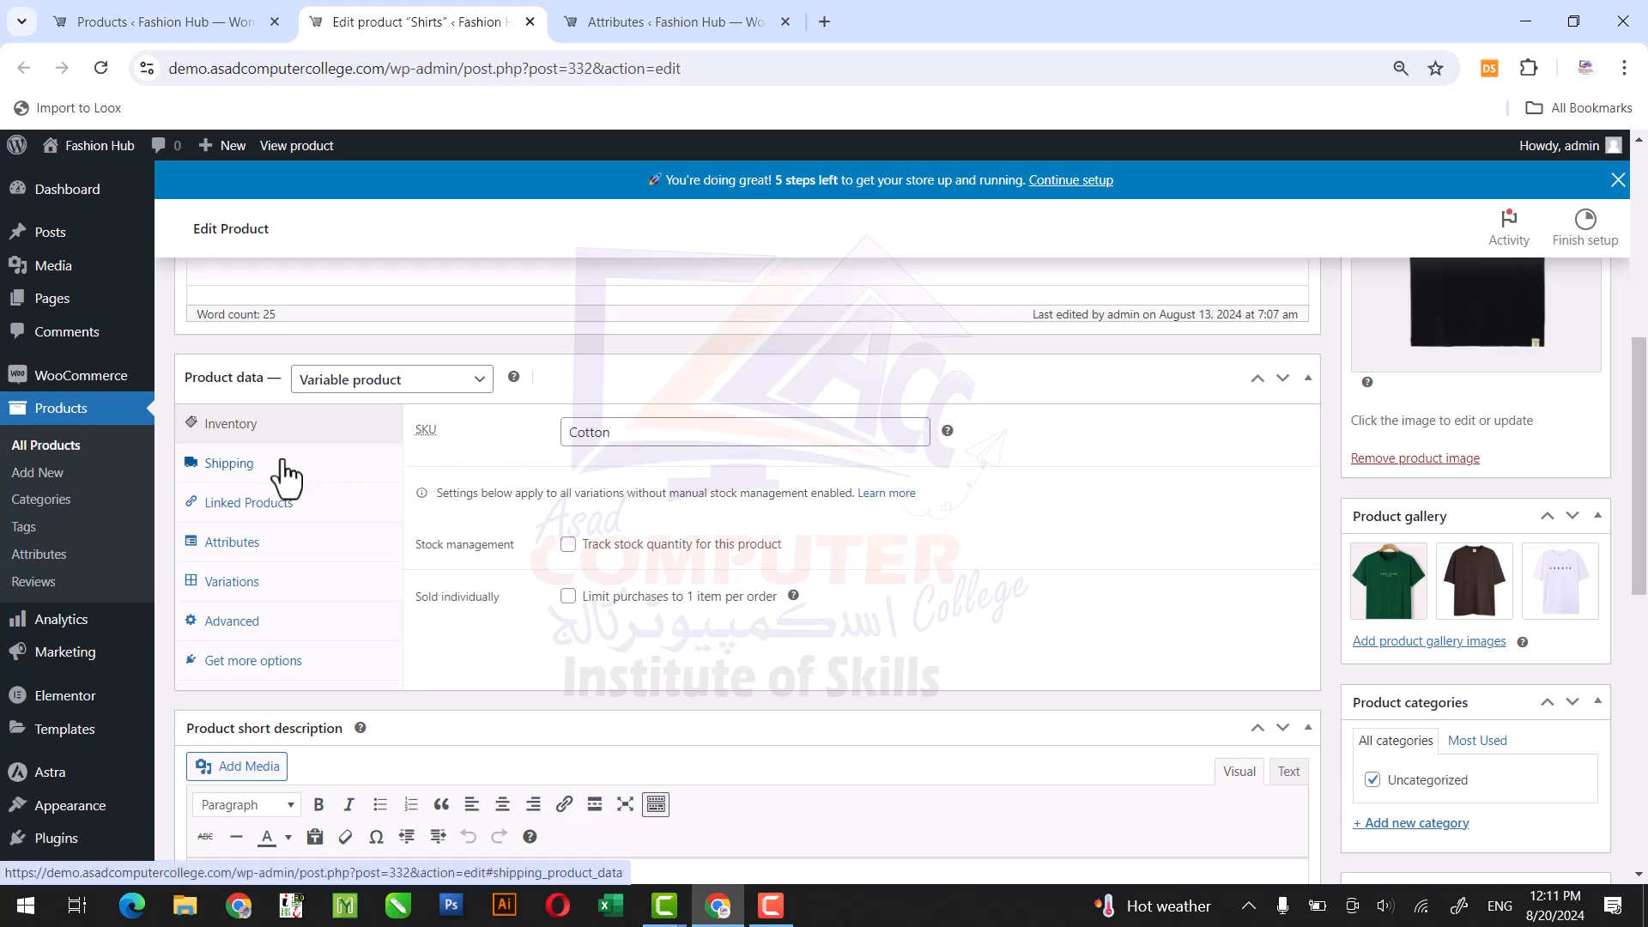
Add the existing Color attribute to the Shirts product with all of its values selected.
click(275, 547)
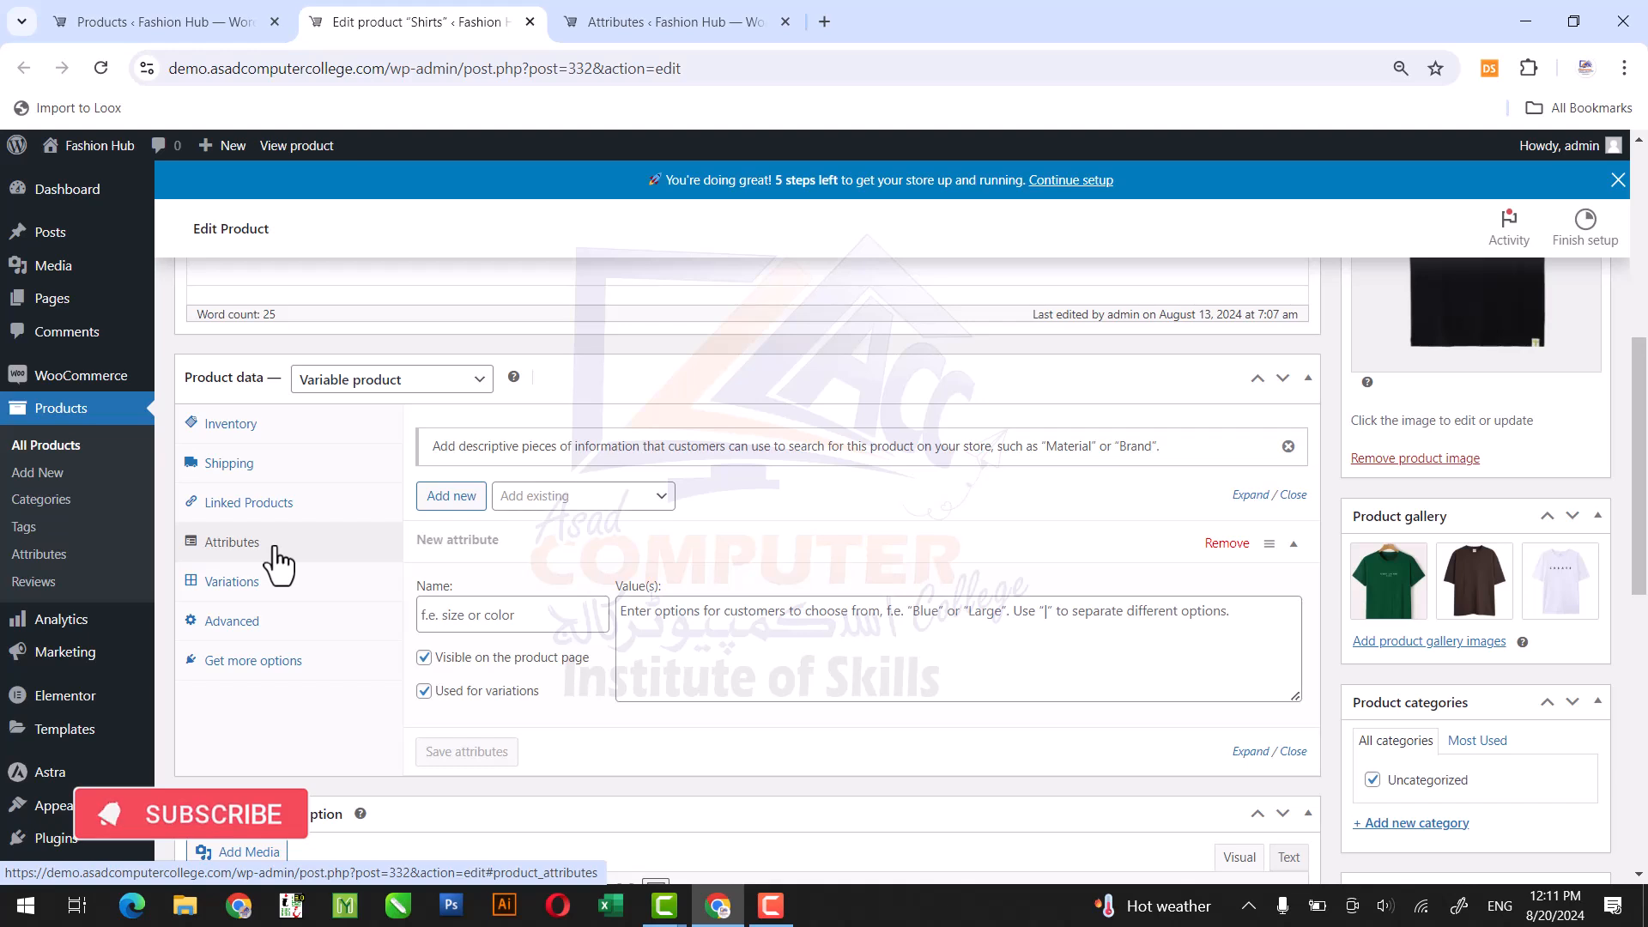
click(581, 498)
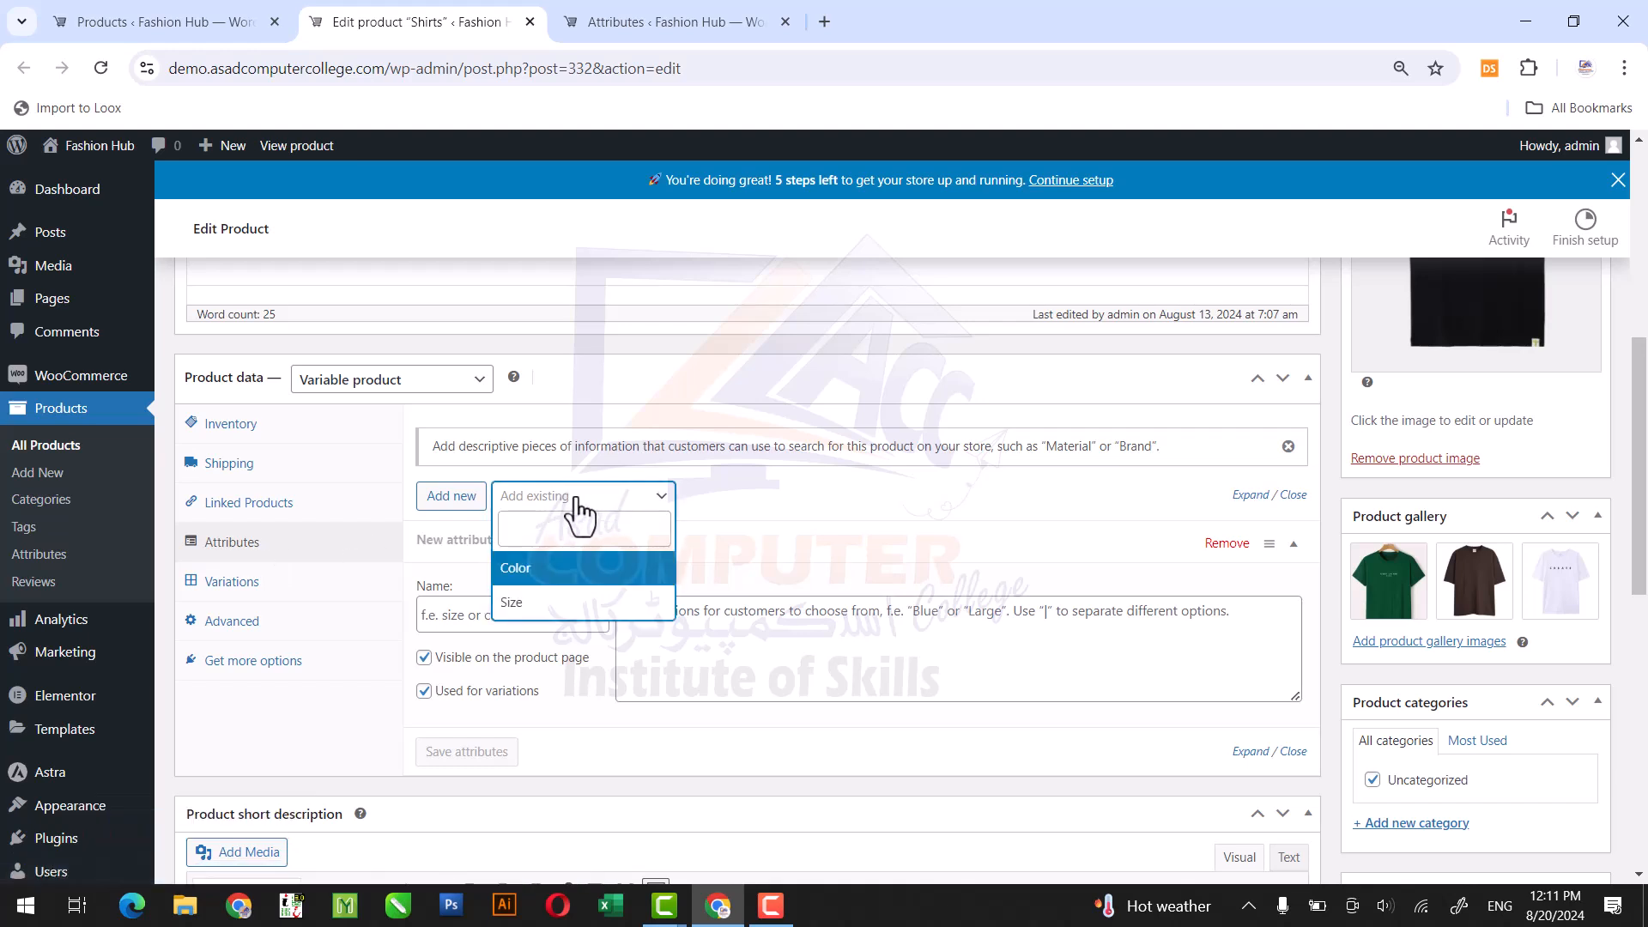
click(541, 573)
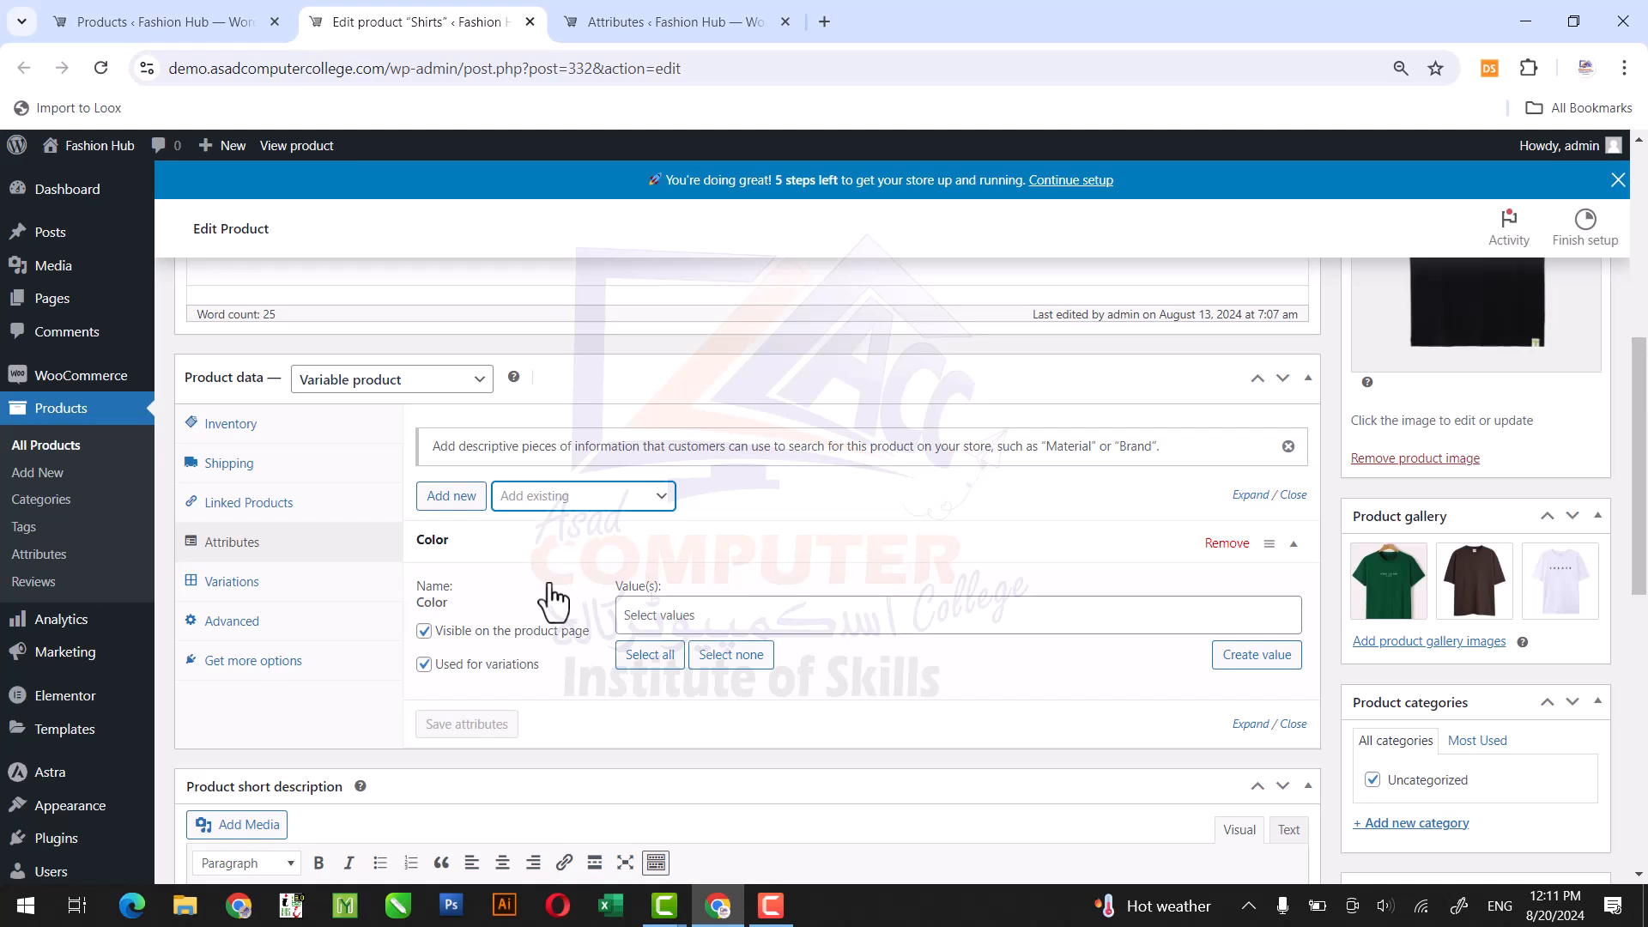
click(648, 658)
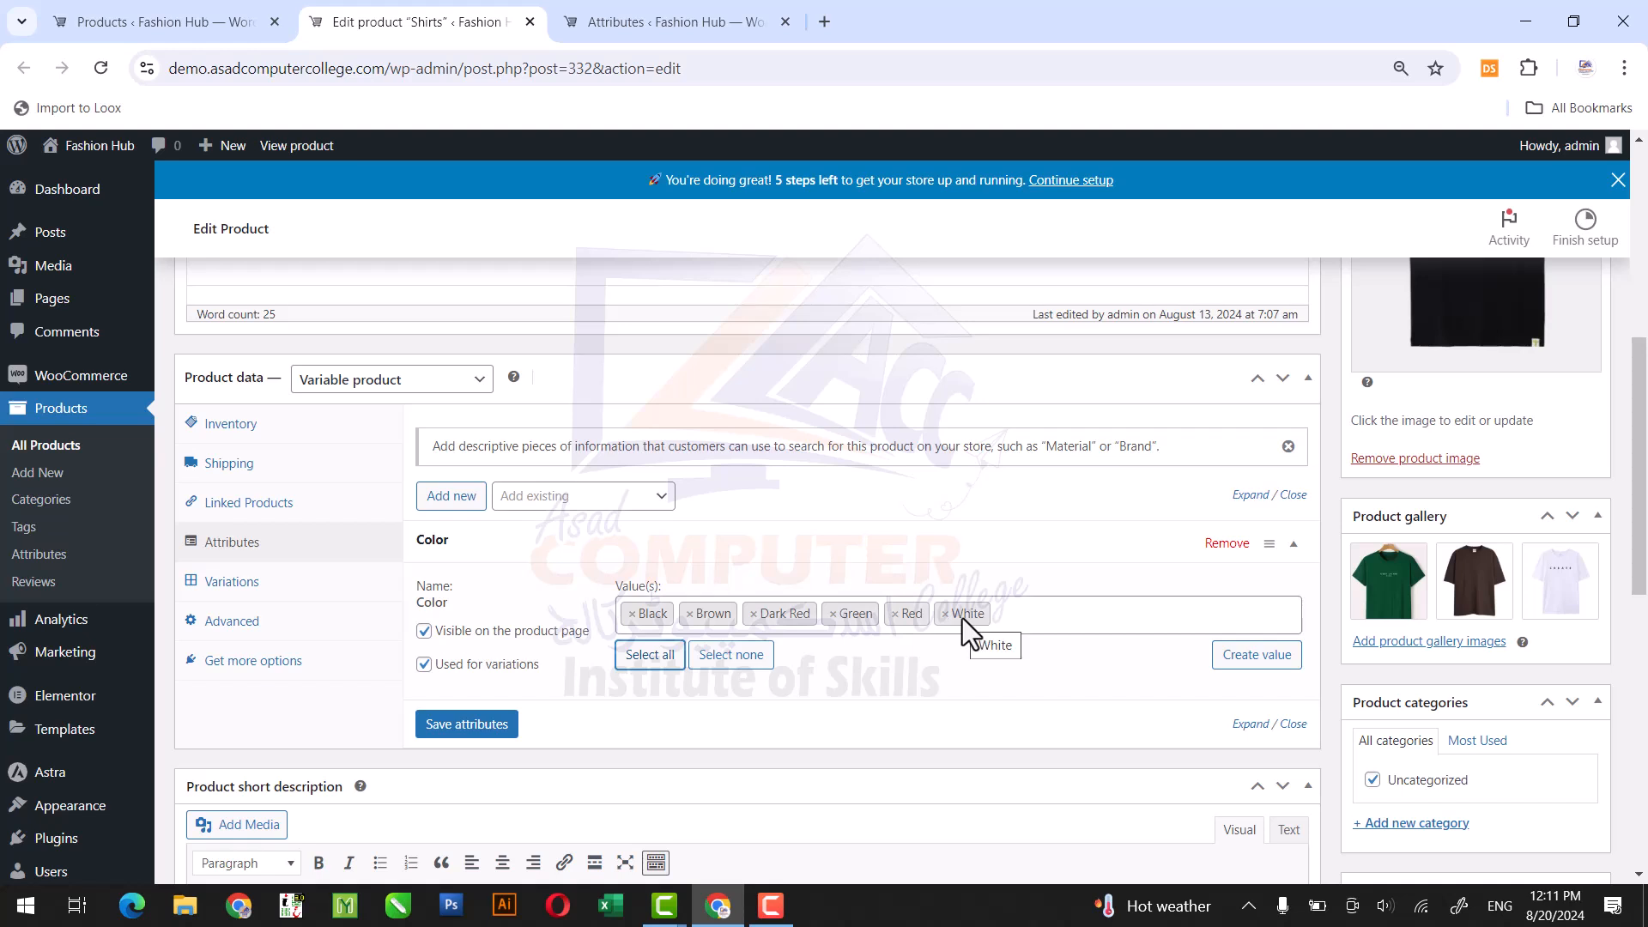
Remove Dark Red and Red from the product's Color values, save the attributes and open the variations settings.
click(752, 614)
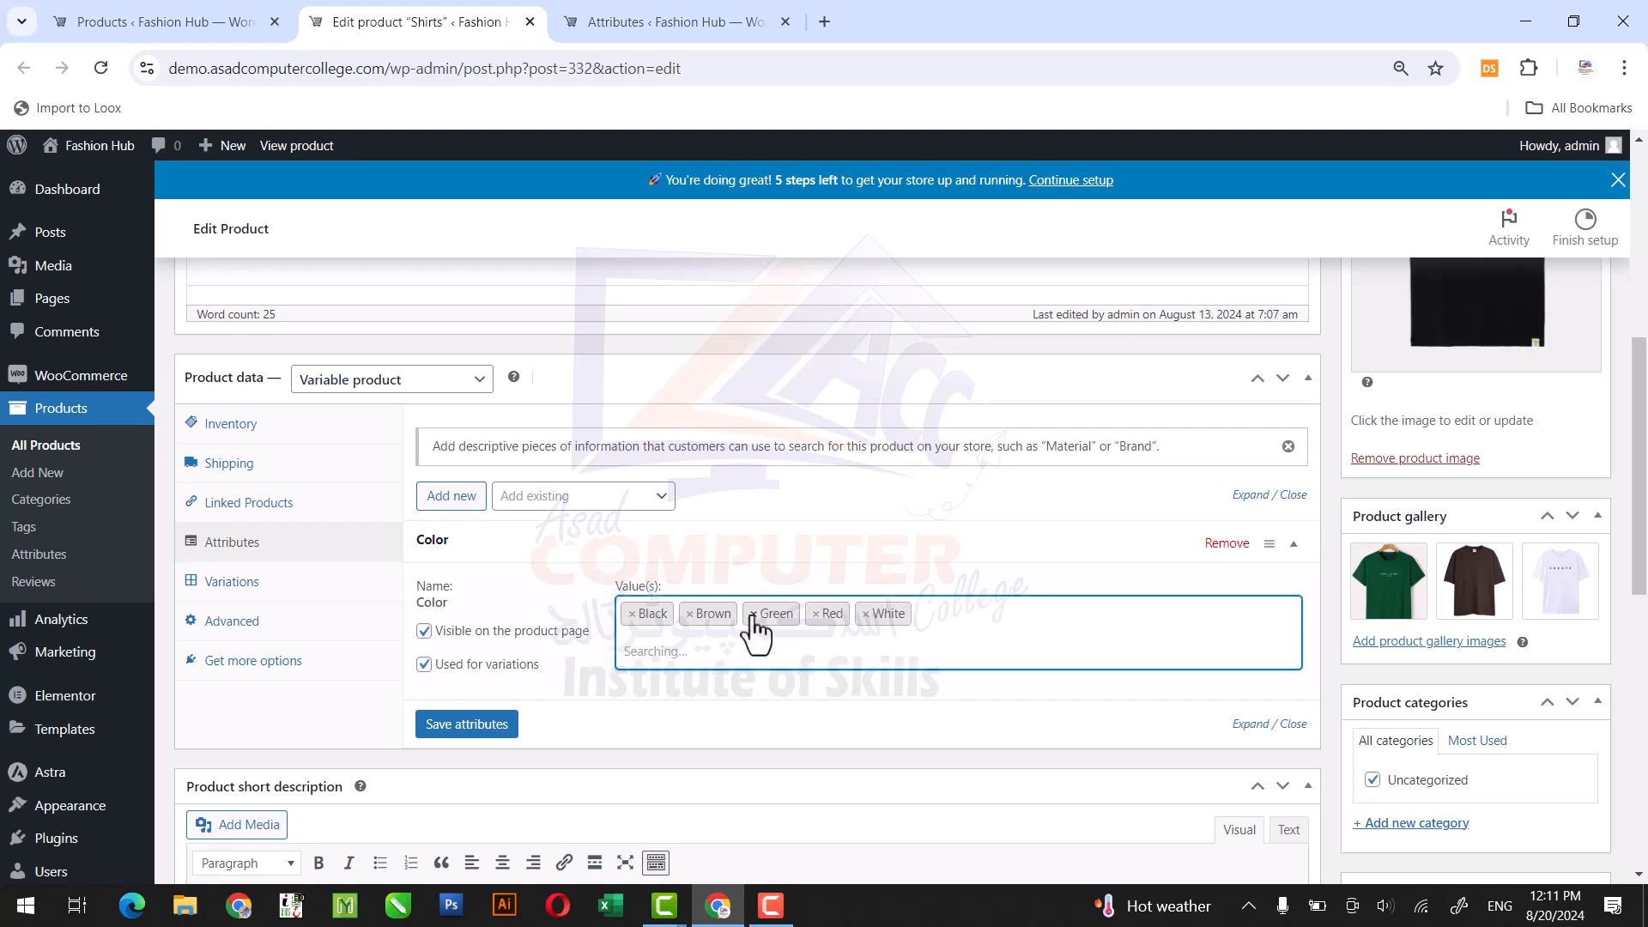
click(816, 614)
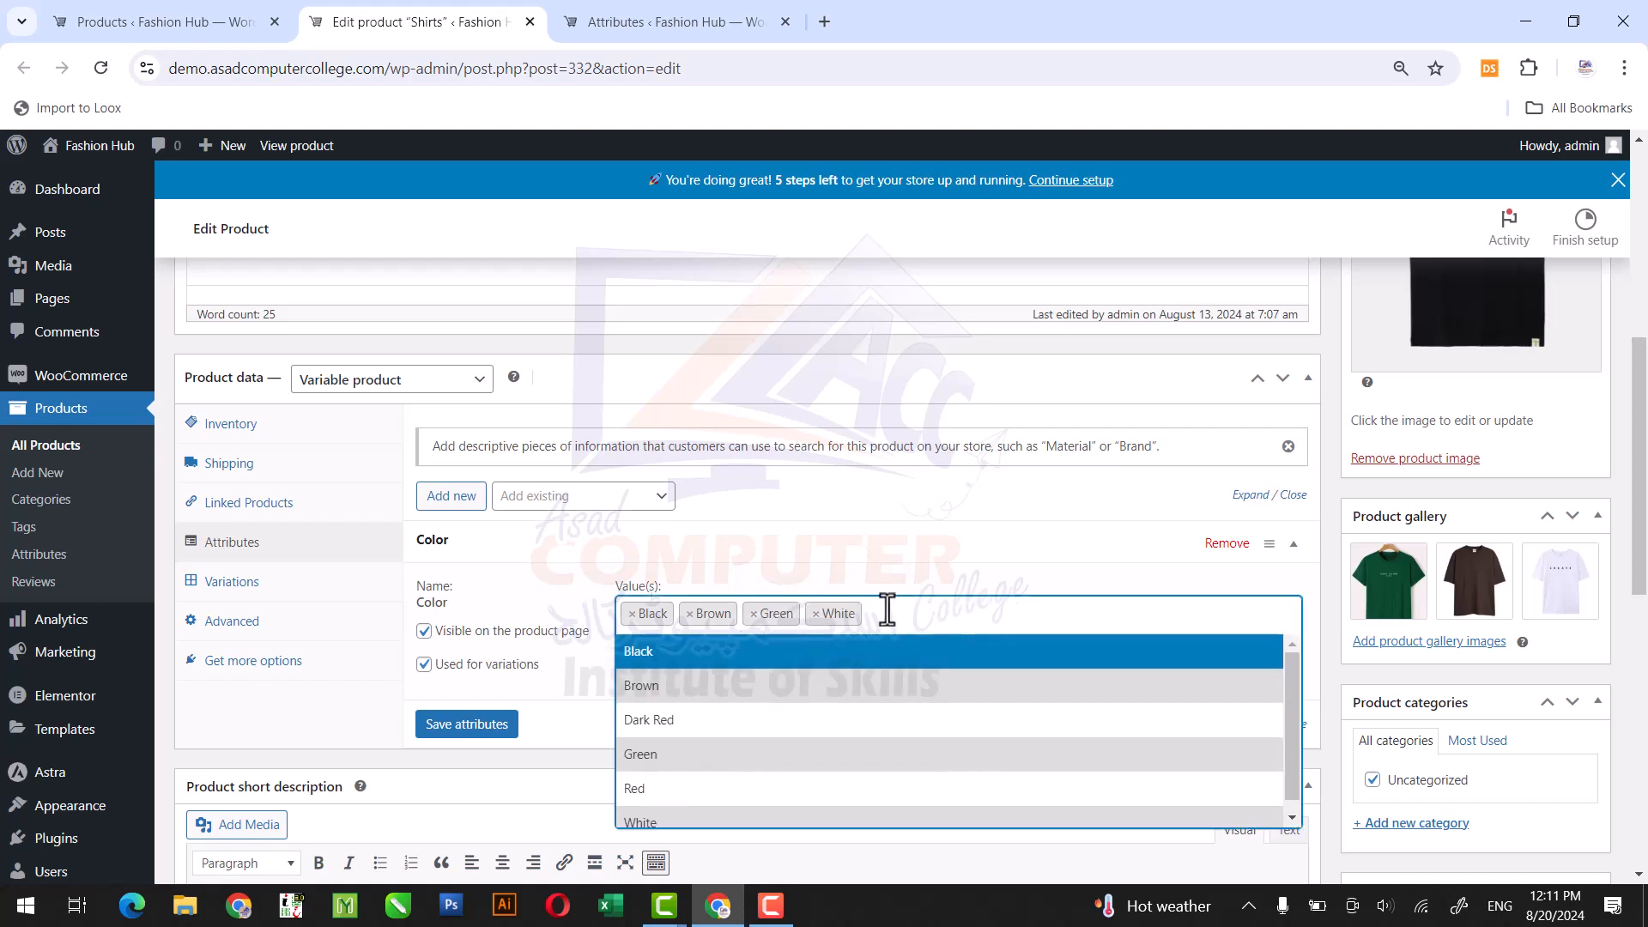
click(724, 581)
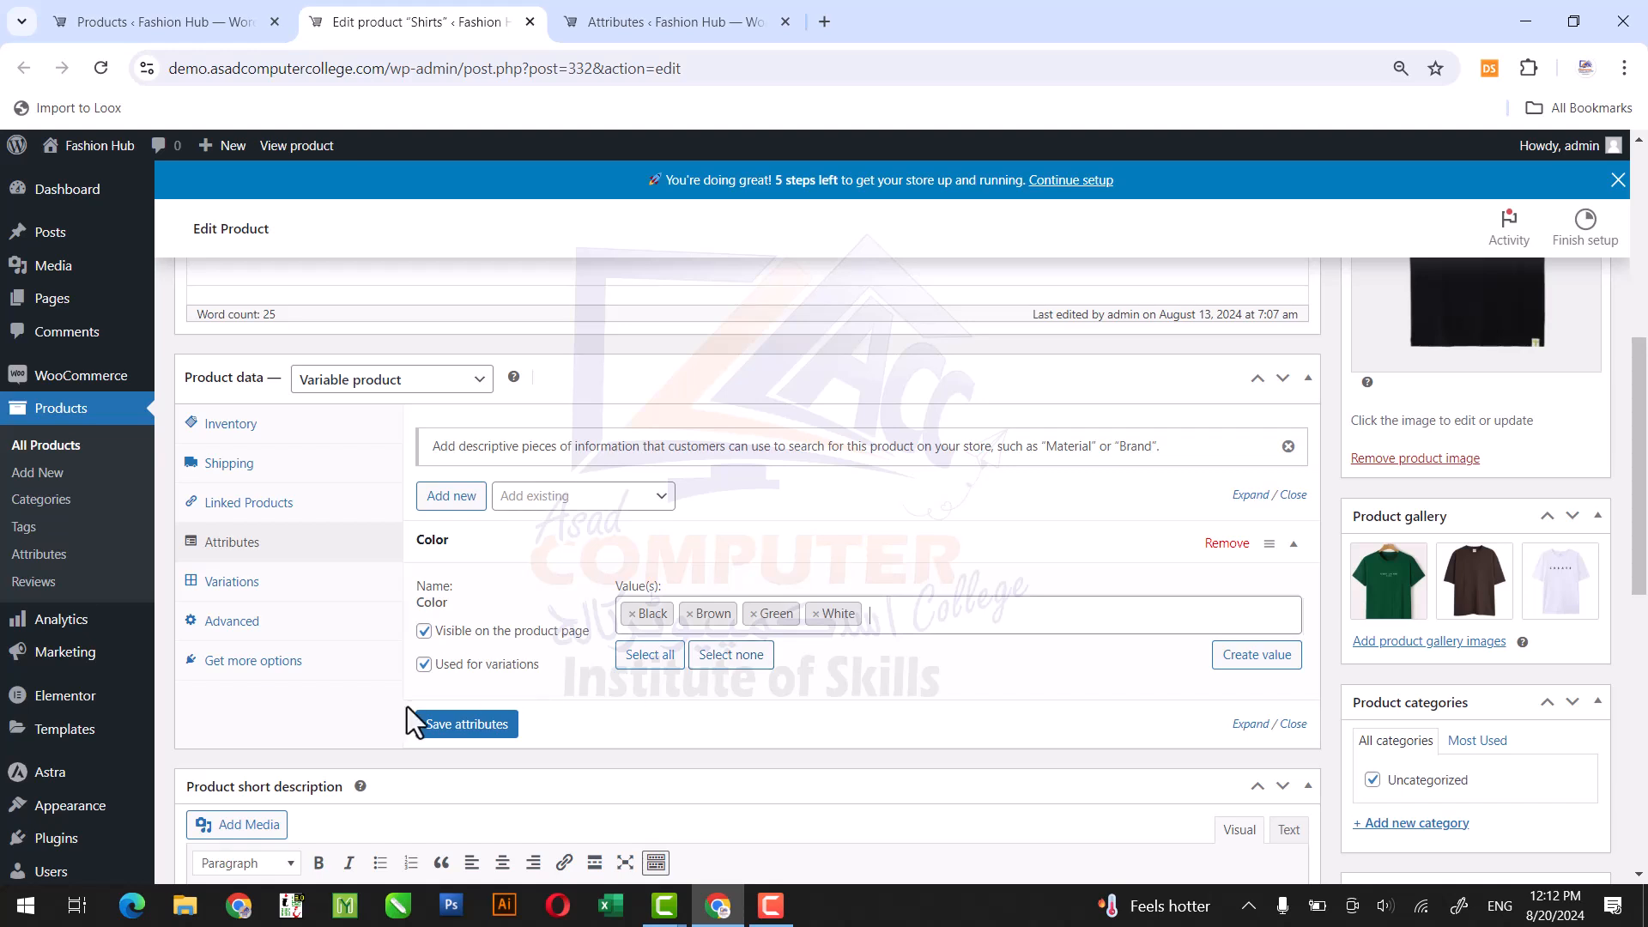
click(469, 728)
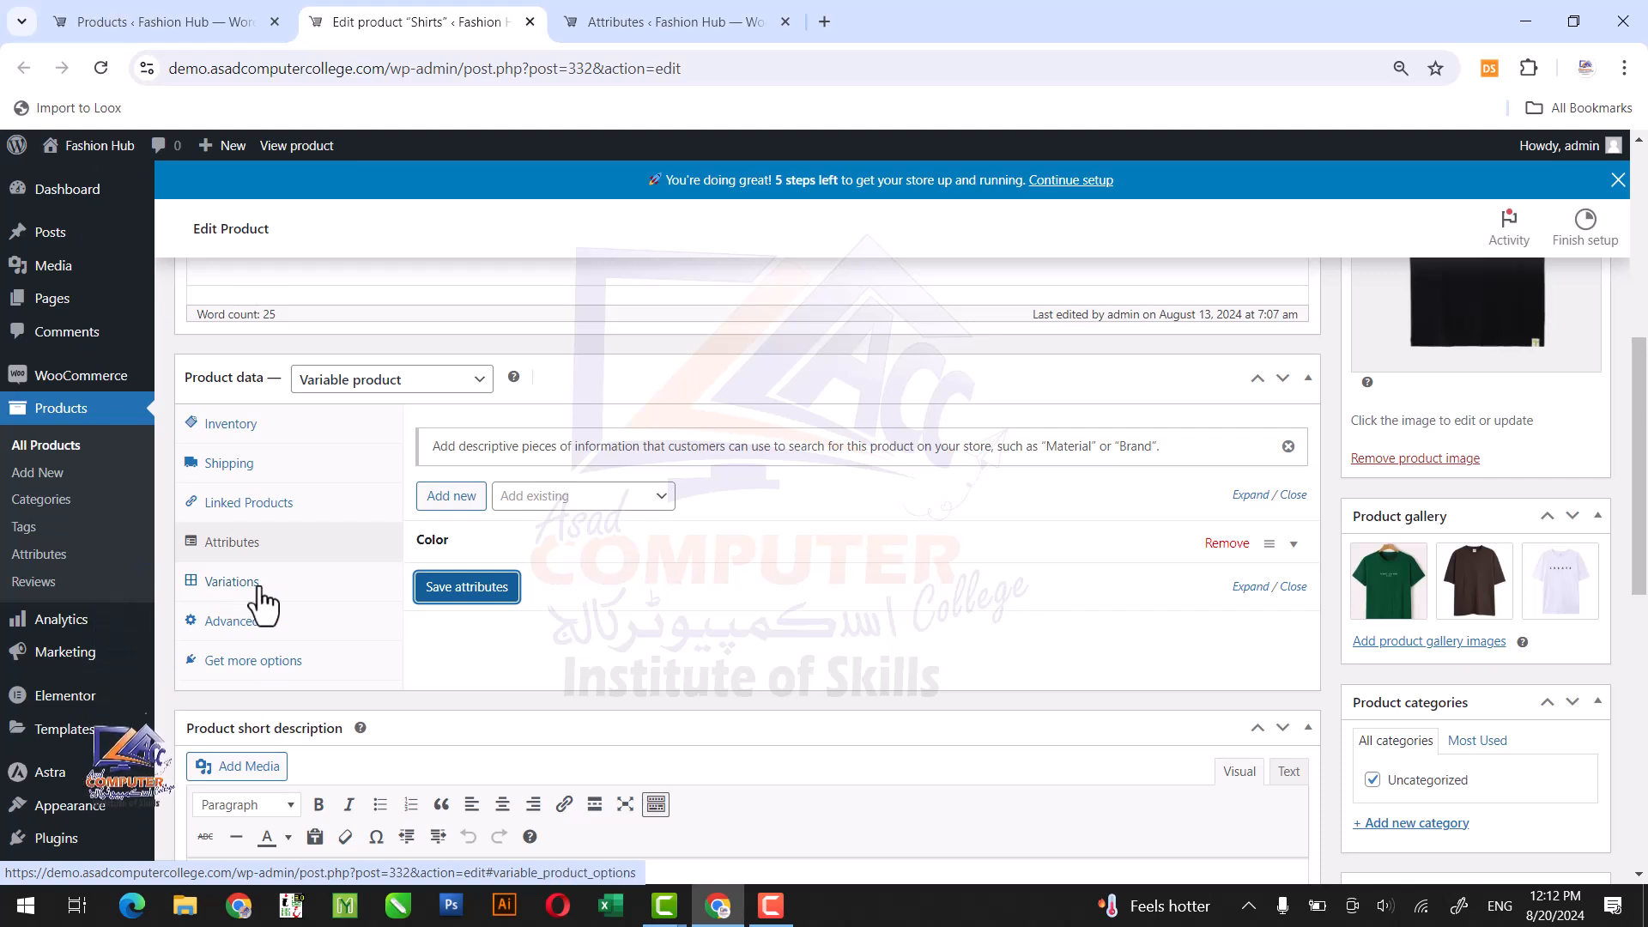
click(259, 589)
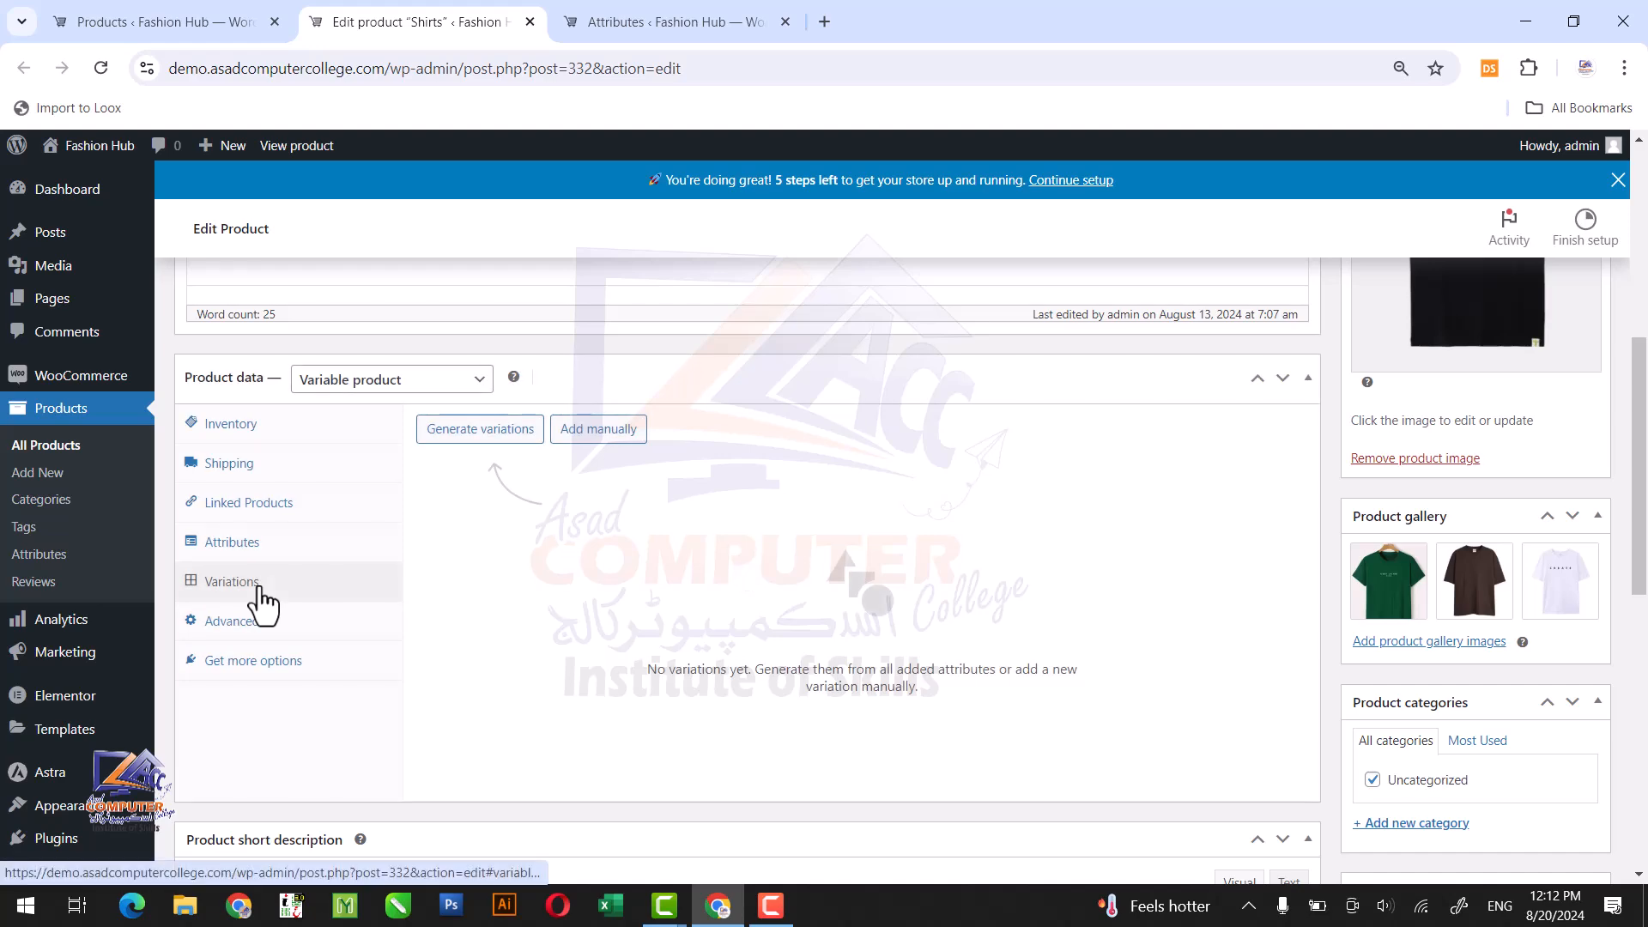
Open the live Shirts product page in a new tab, close the Attributes tab and look over the product's storefront details.
scroll(769, 148, up, 6)
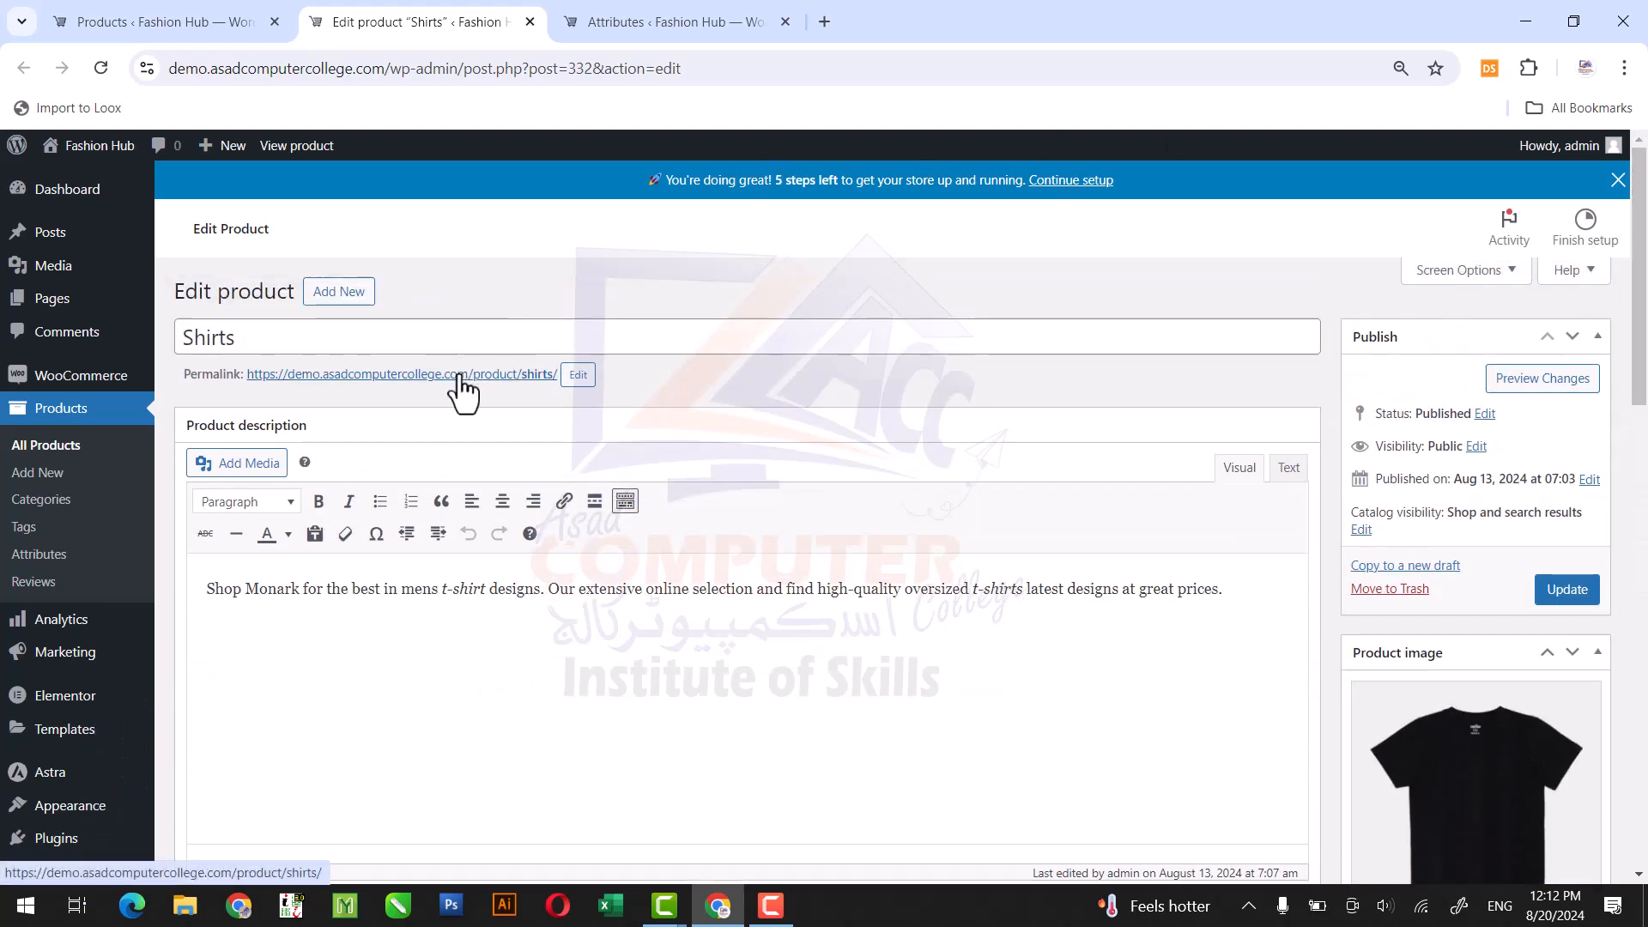
right_click(461, 376)
click(499, 394)
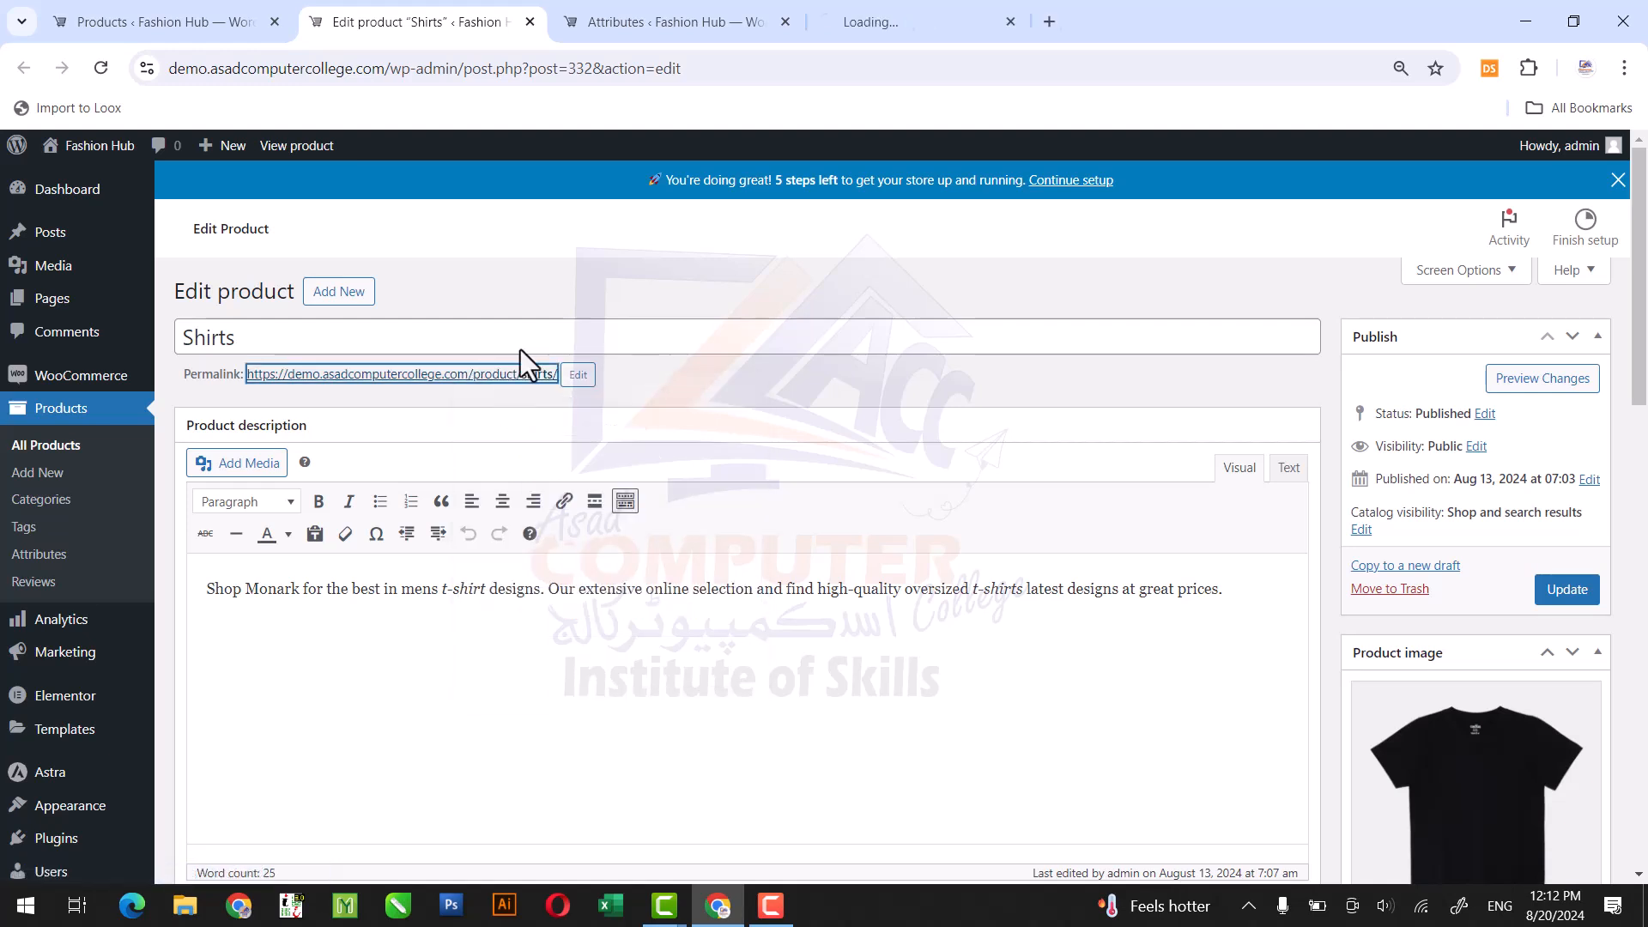
click(784, 20)
click(678, 17)
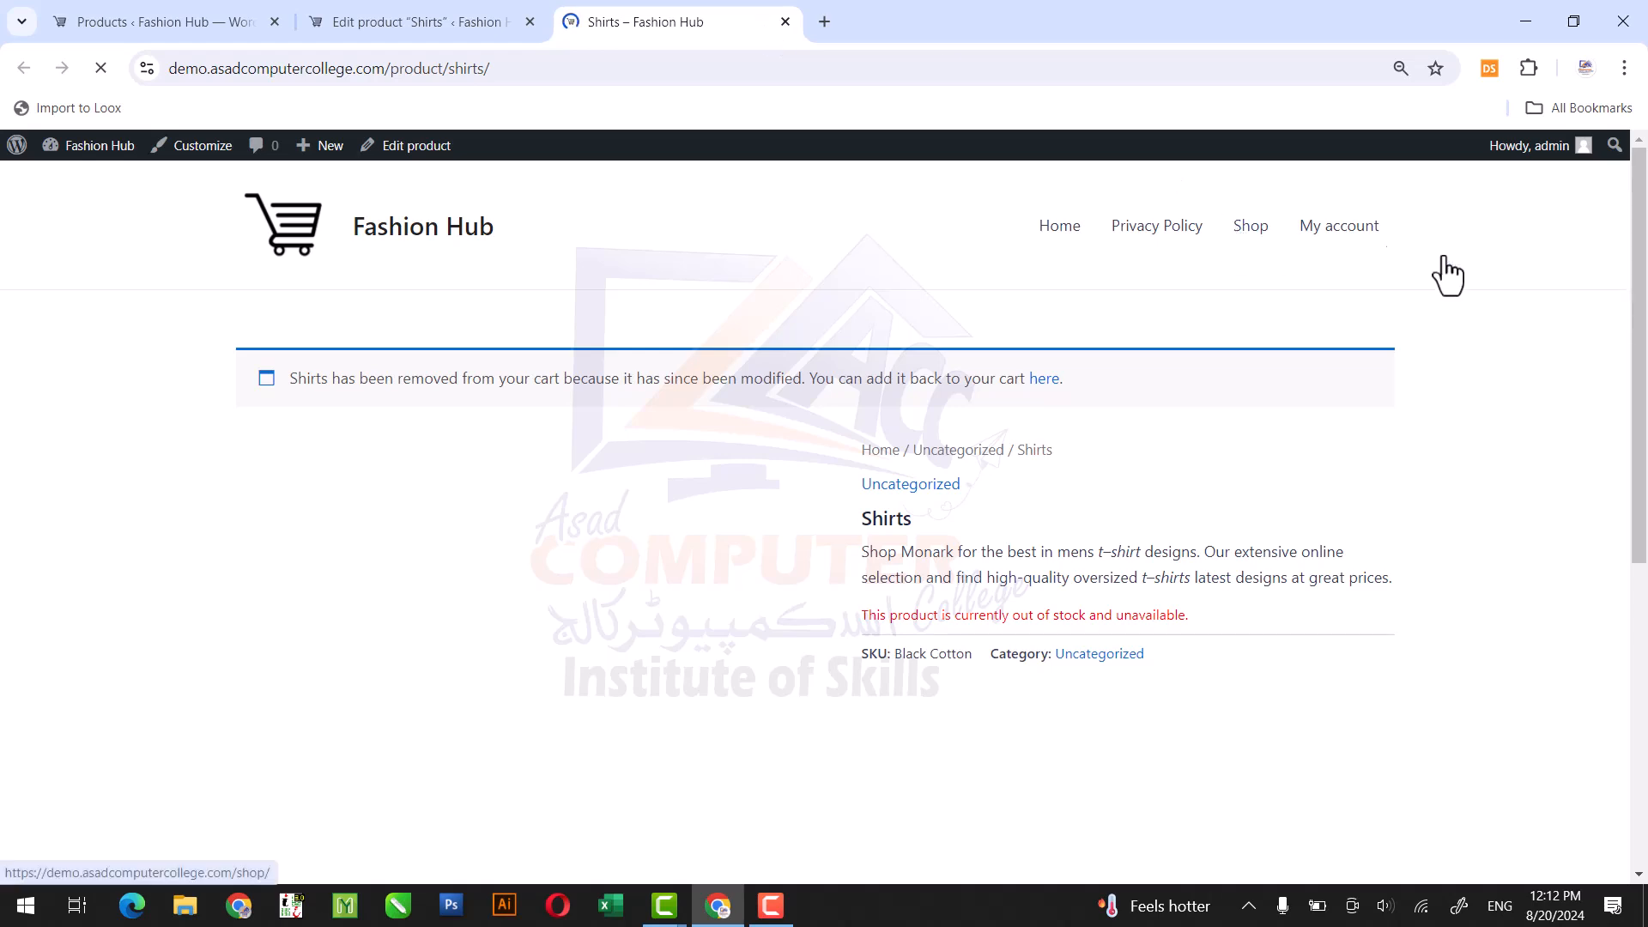
drag(1640, 255, 1645, 356)
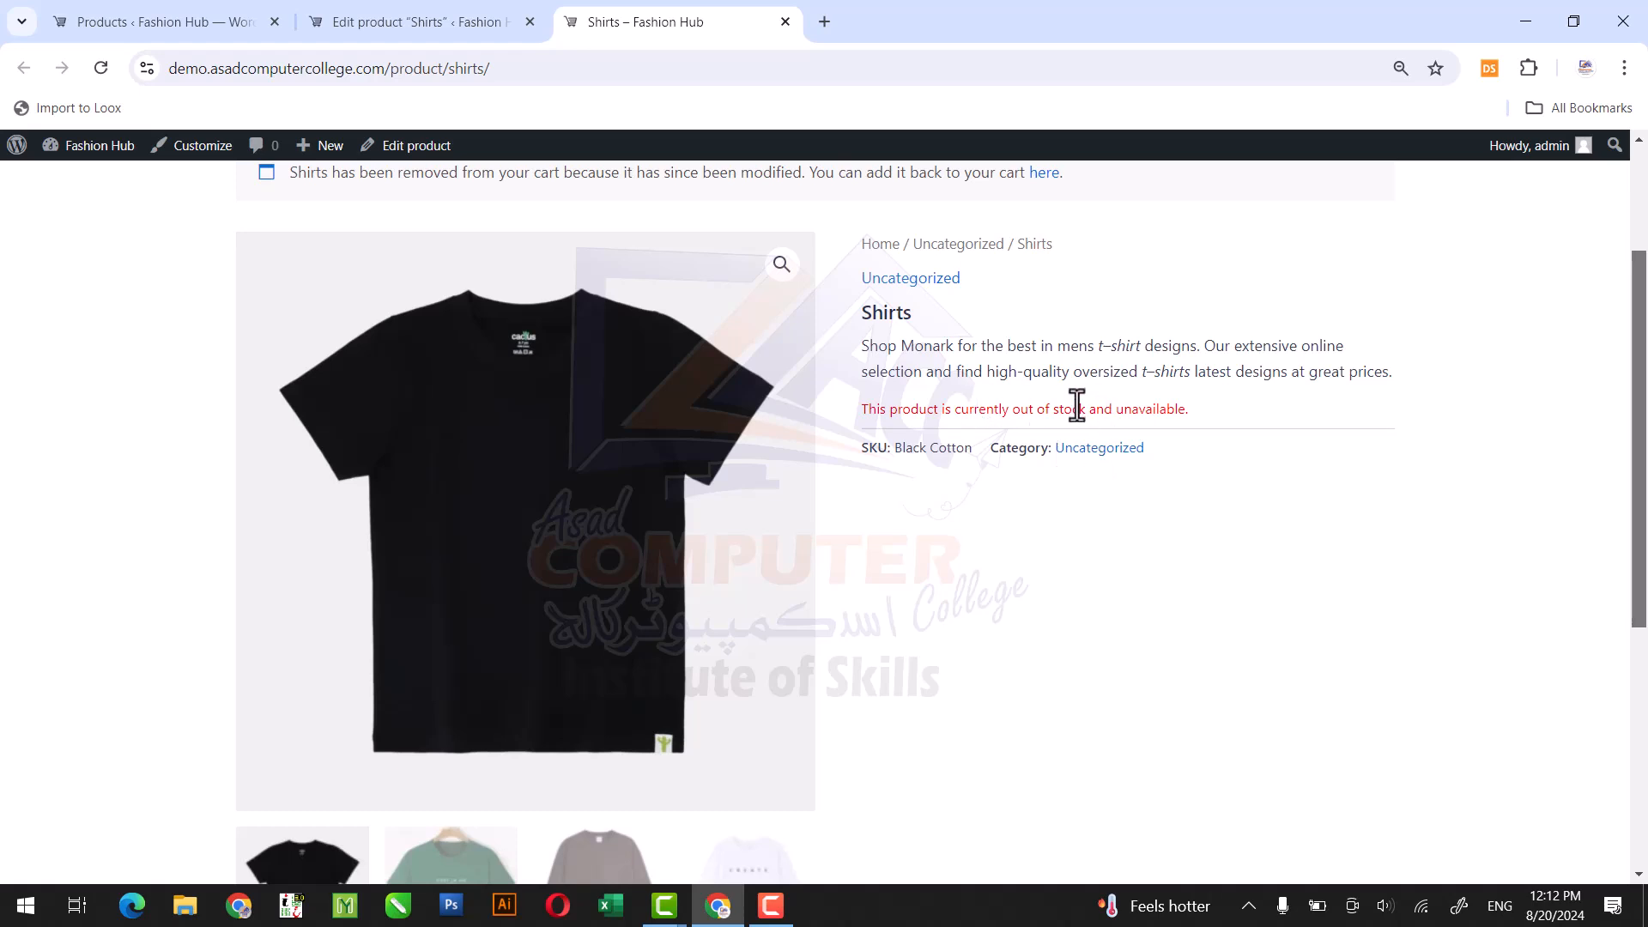
Return to the Shirts product editor and generate variations for all combinations of its attribute values.
click(430, 2)
drag(1642, 231, 1646, 433)
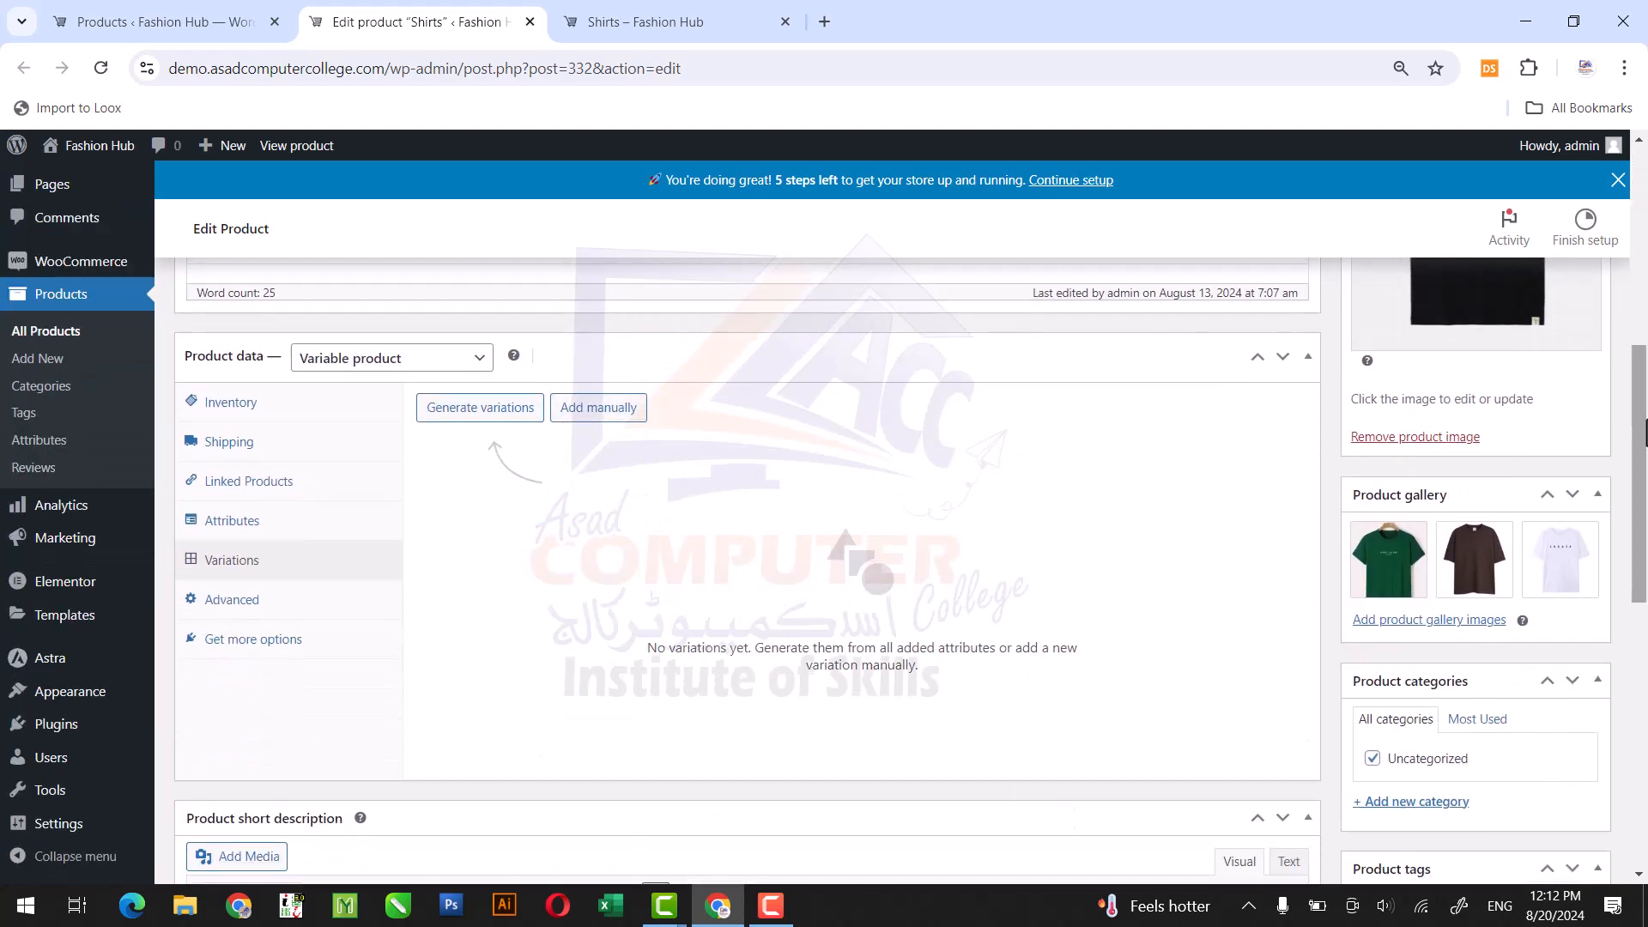
click(509, 412)
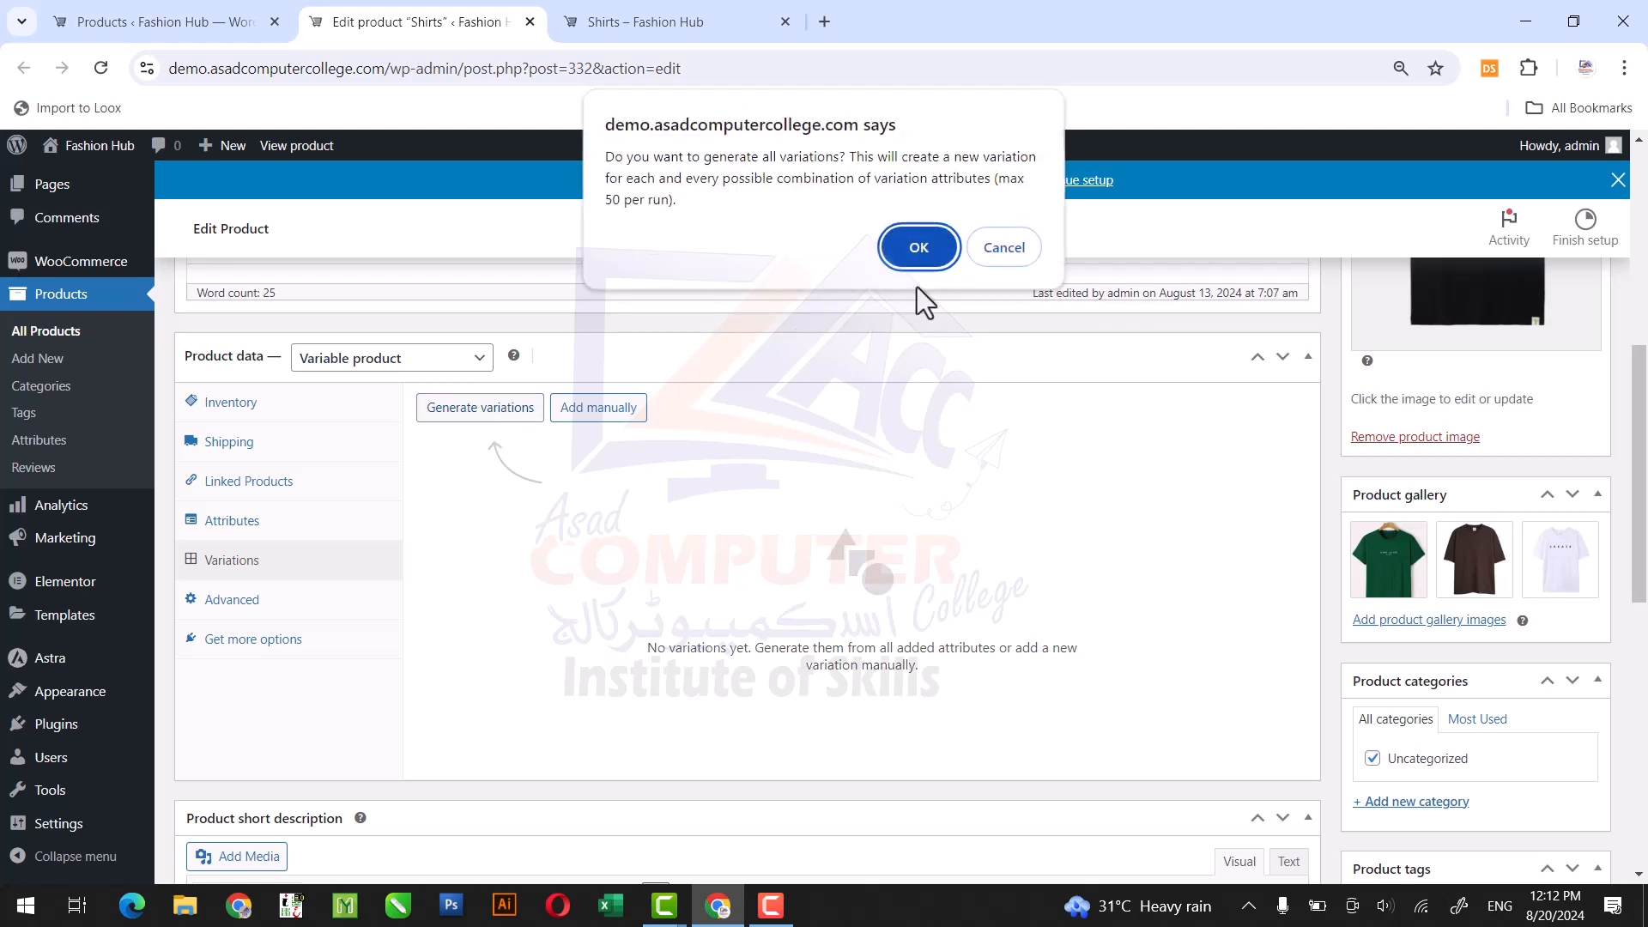
click(897, 245)
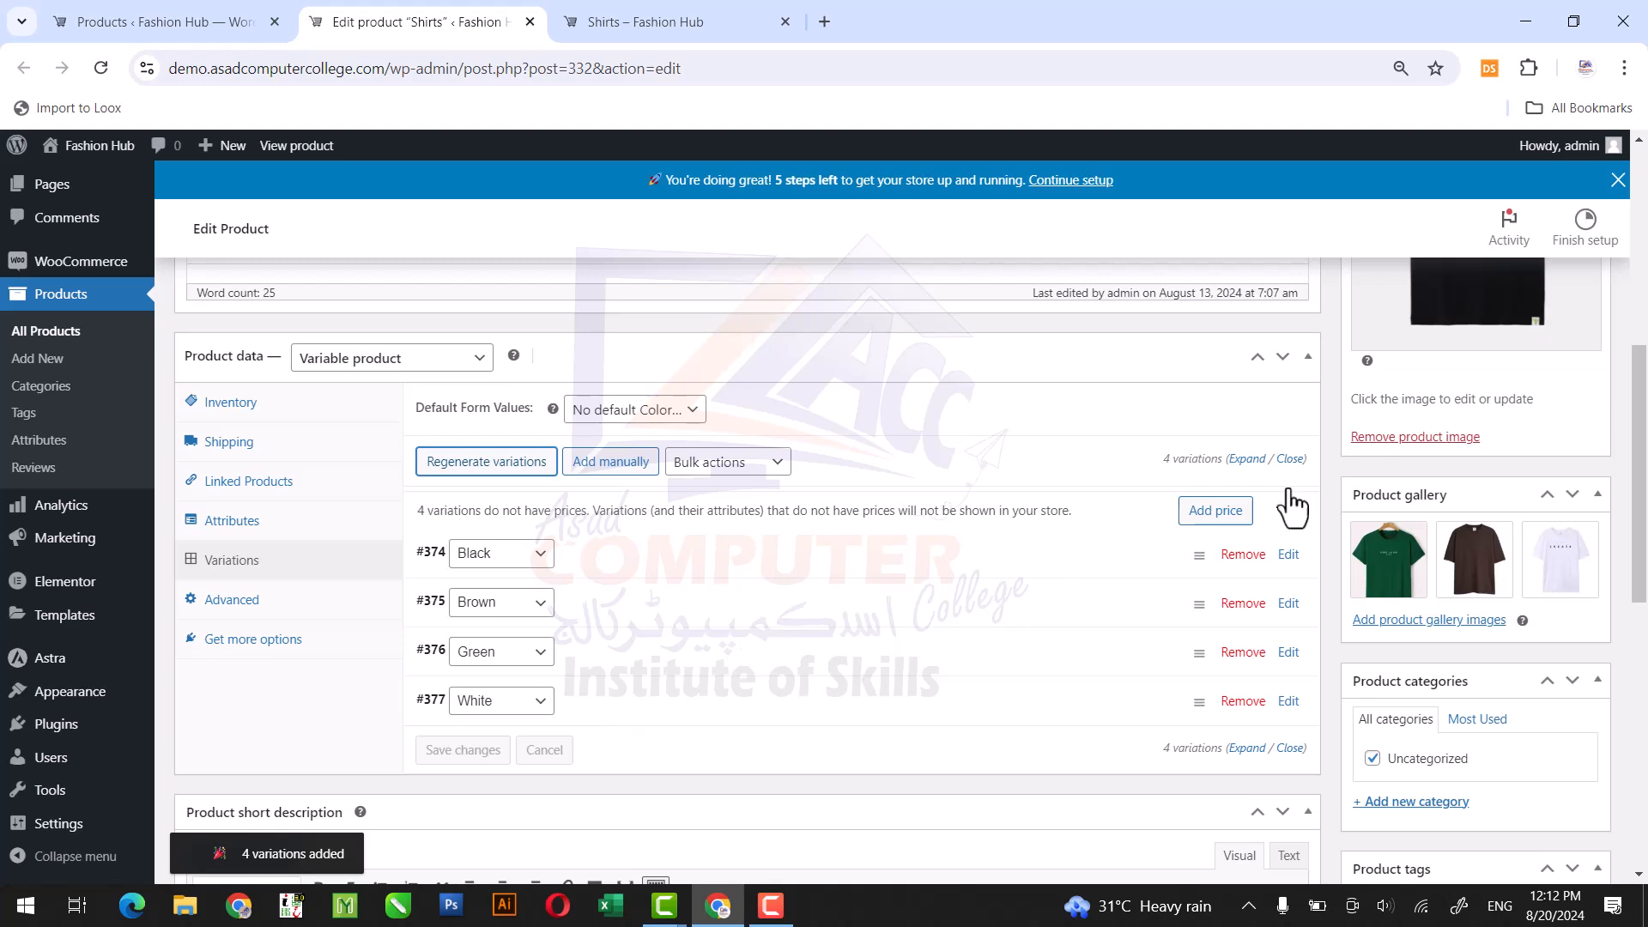
Expand the Black variation and set its image to the black T-shirt picture 28.webp from the media library.
drag(1638, 446, 1638, 490)
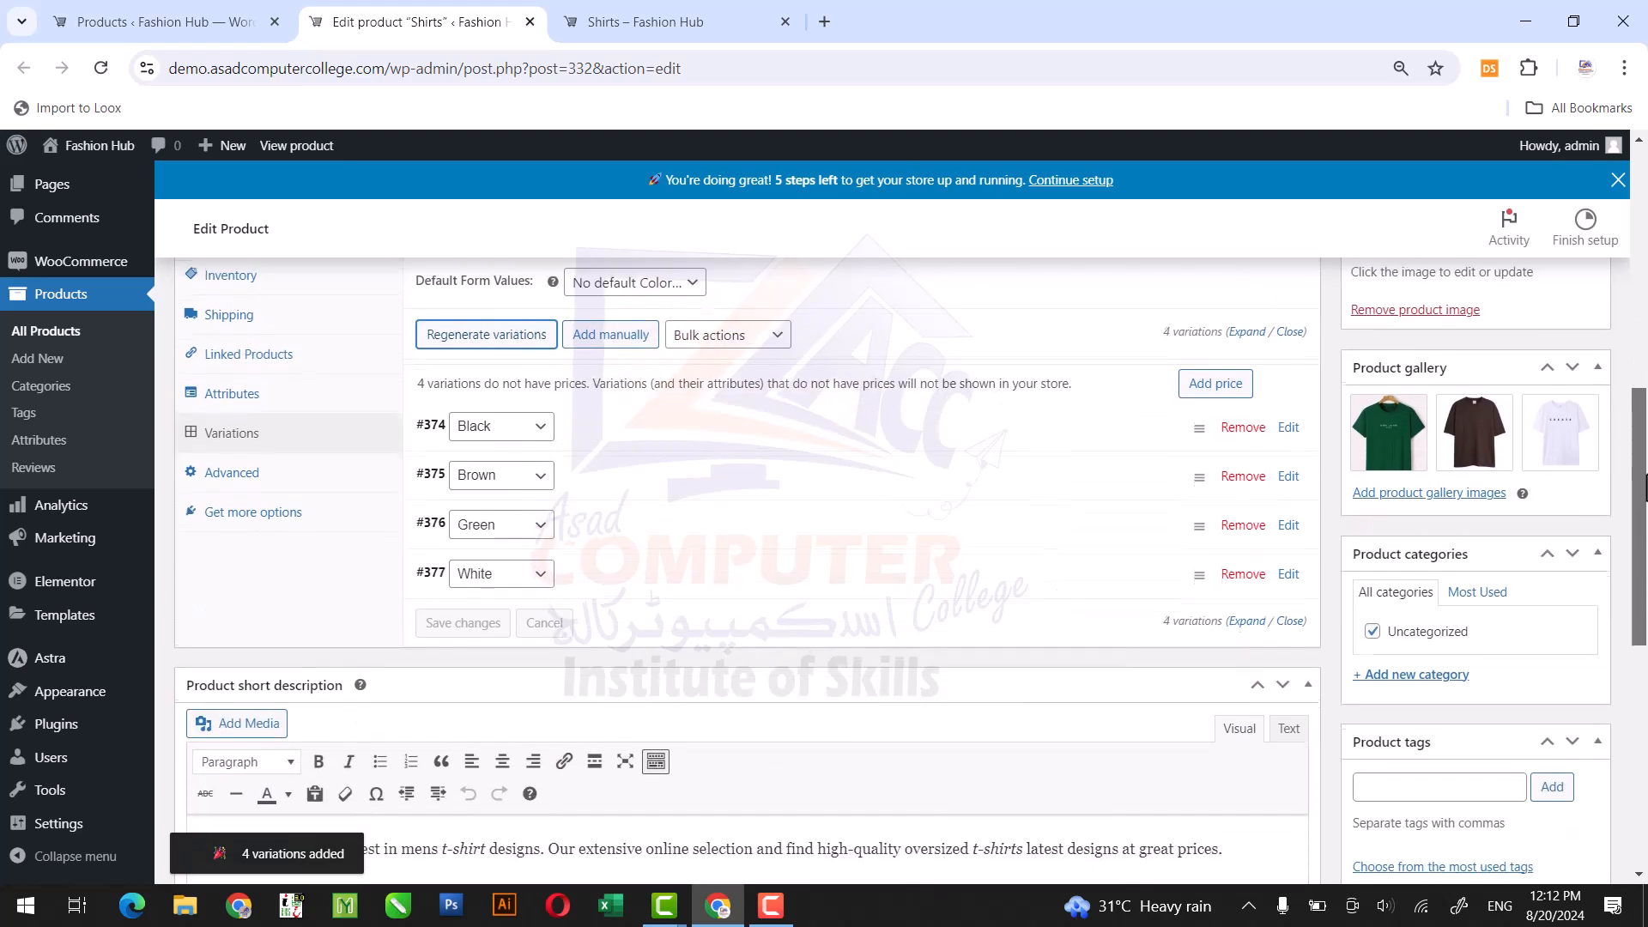
click(654, 445)
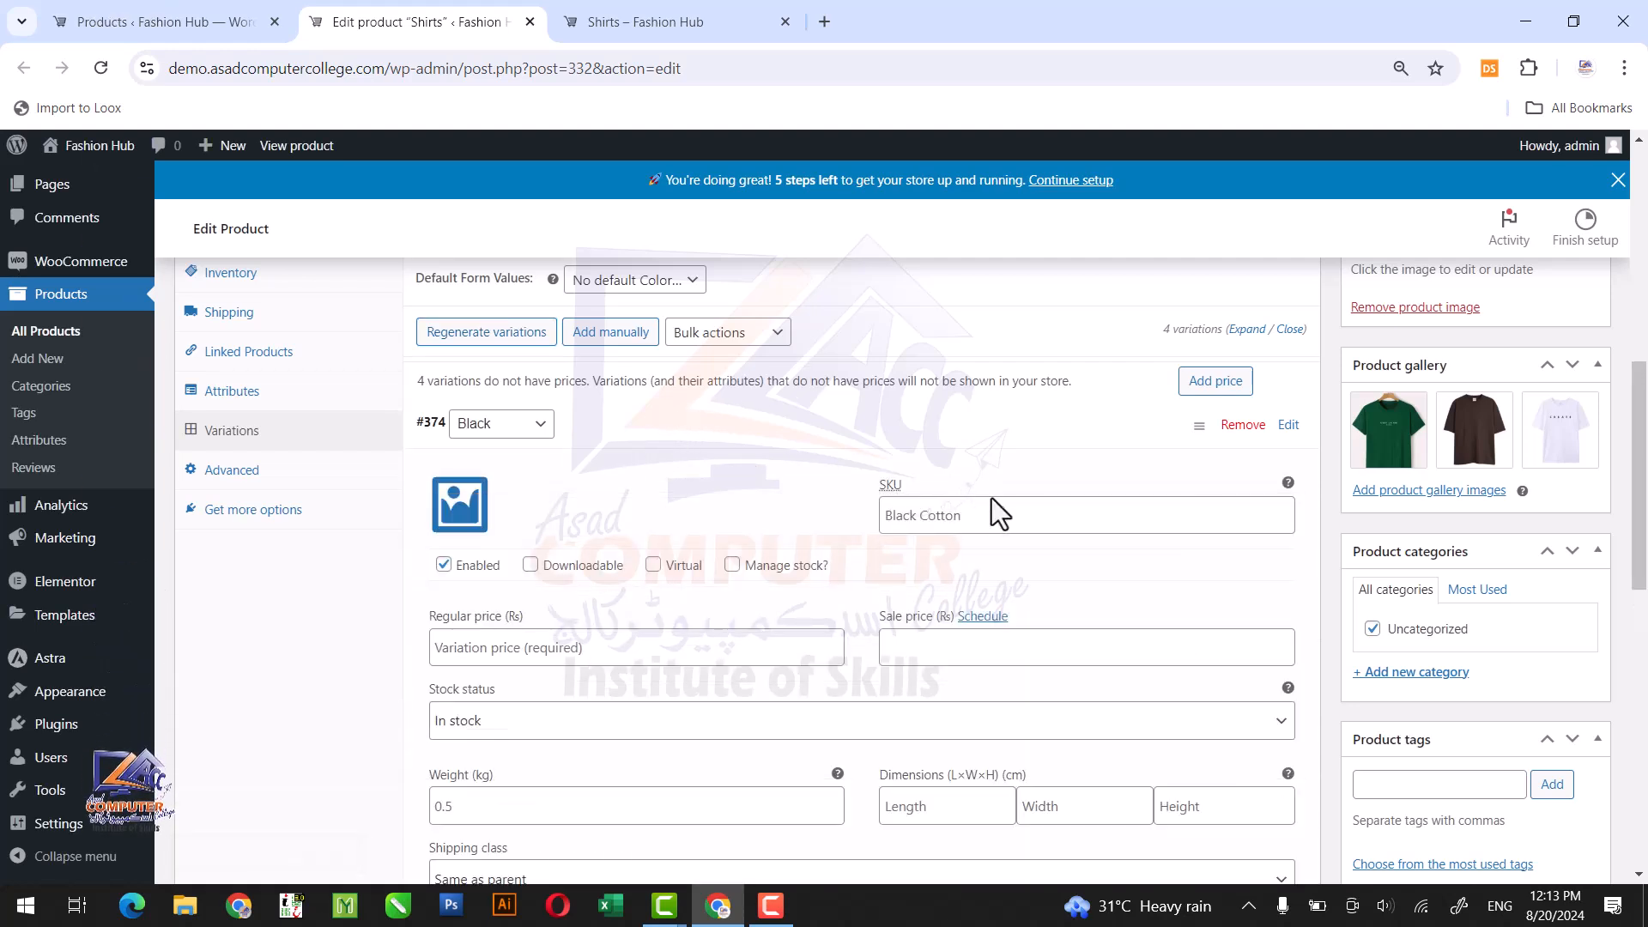
click(925, 521)
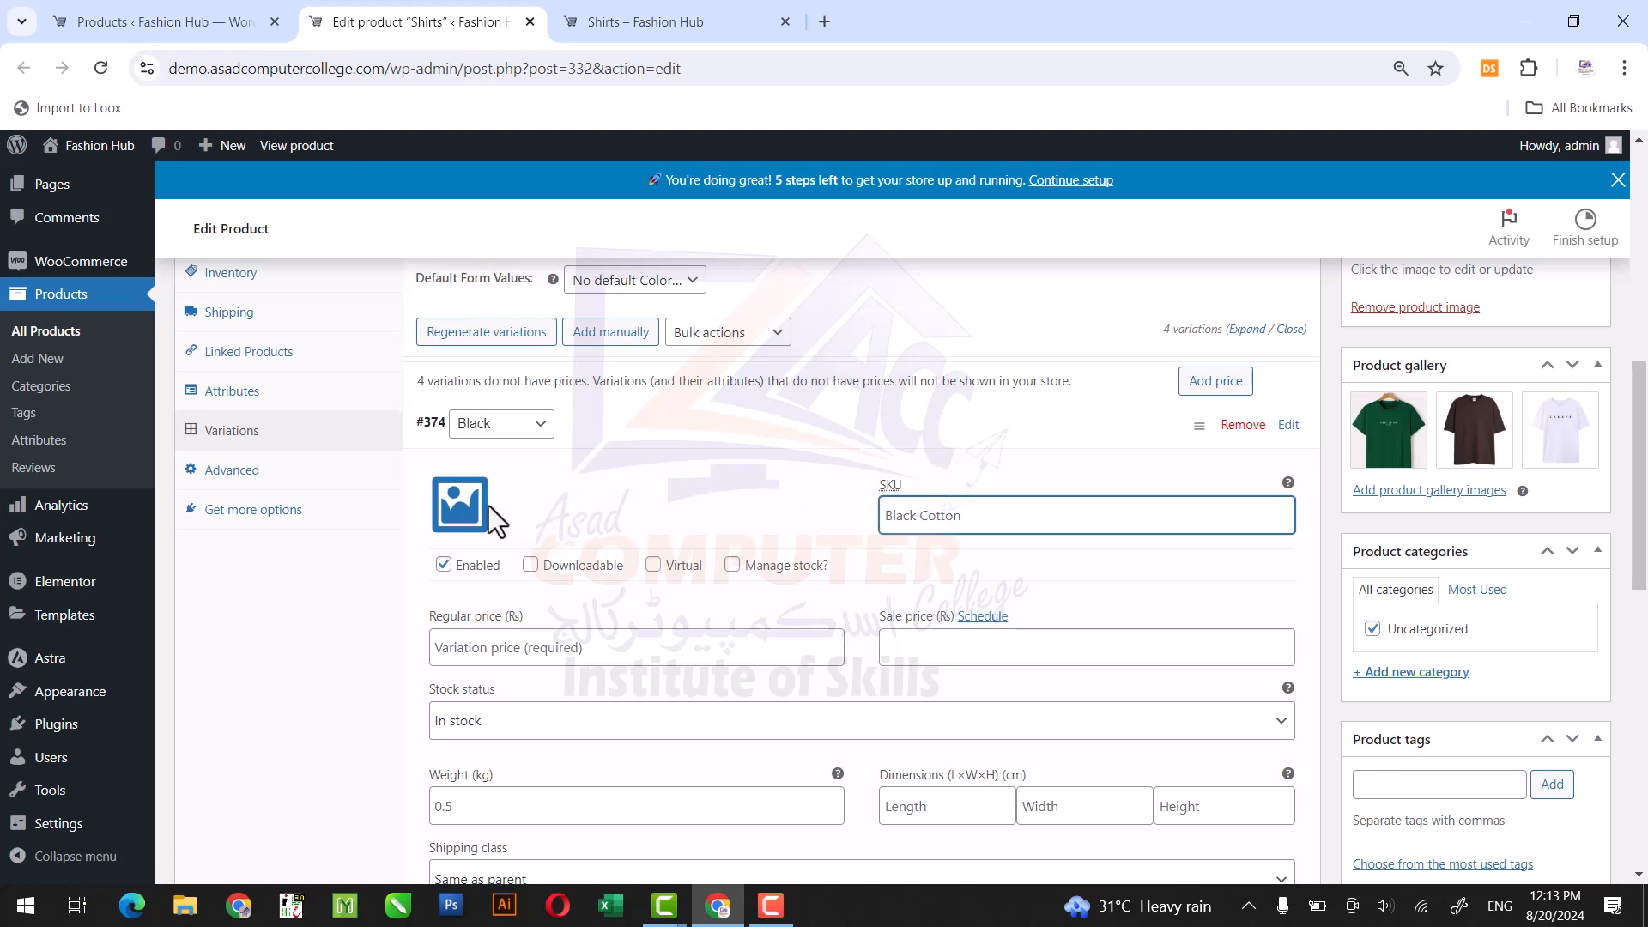
click(468, 521)
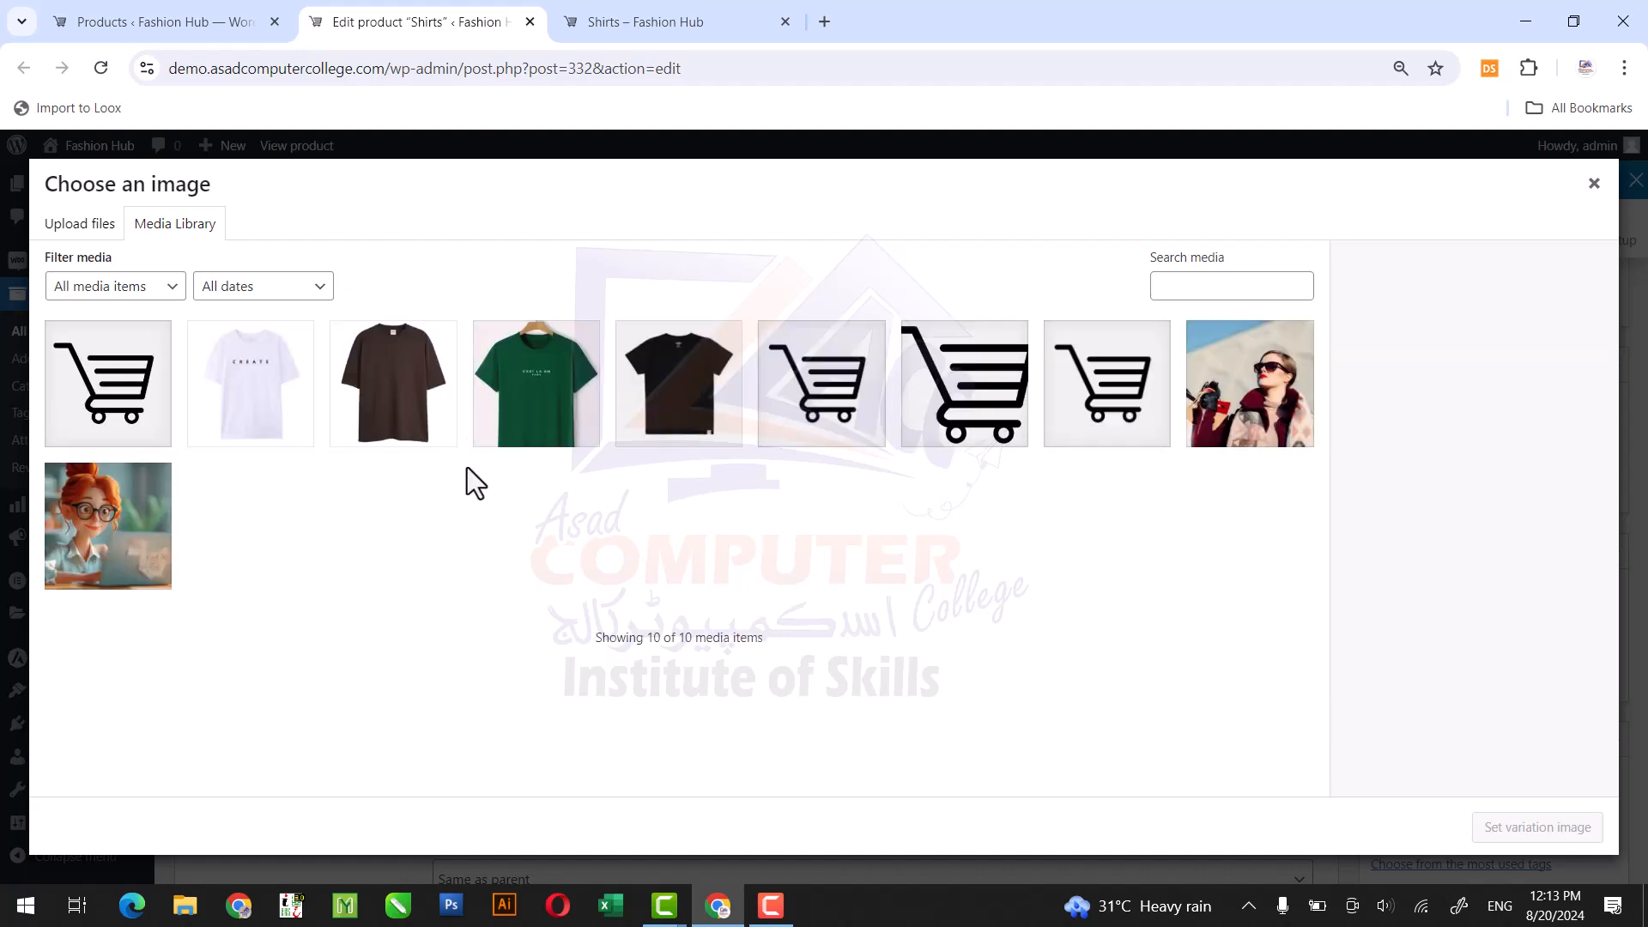
click(679, 414)
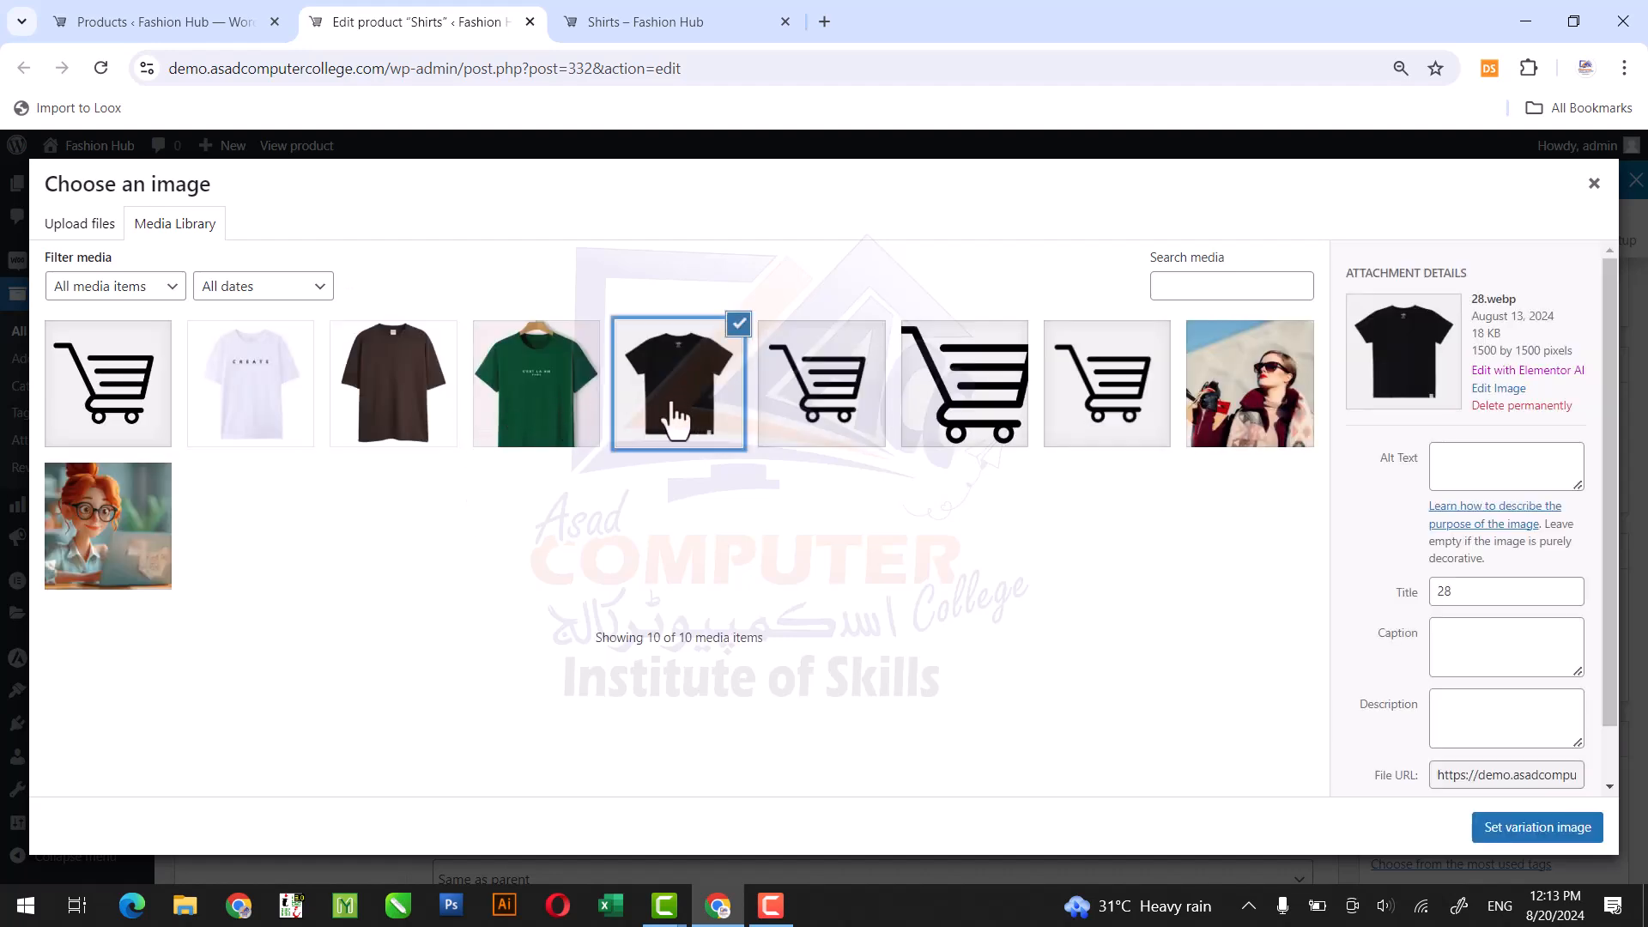
click(1508, 833)
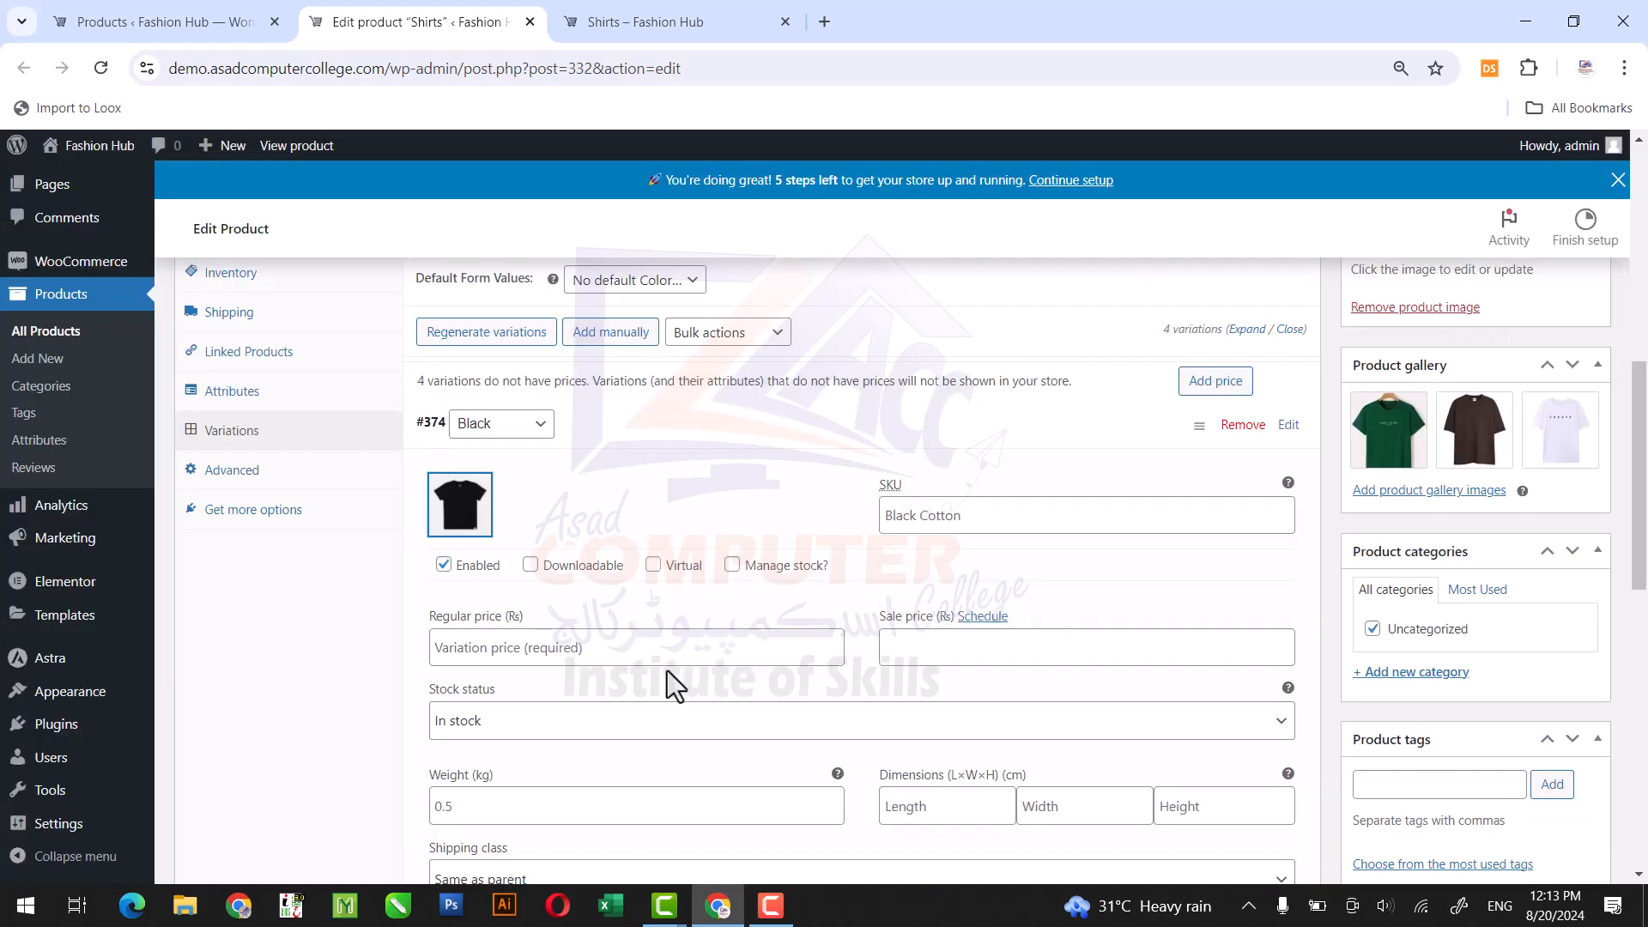
Set the Black variation's regular price to 4500 and its sale price to 3800.
click(554, 650)
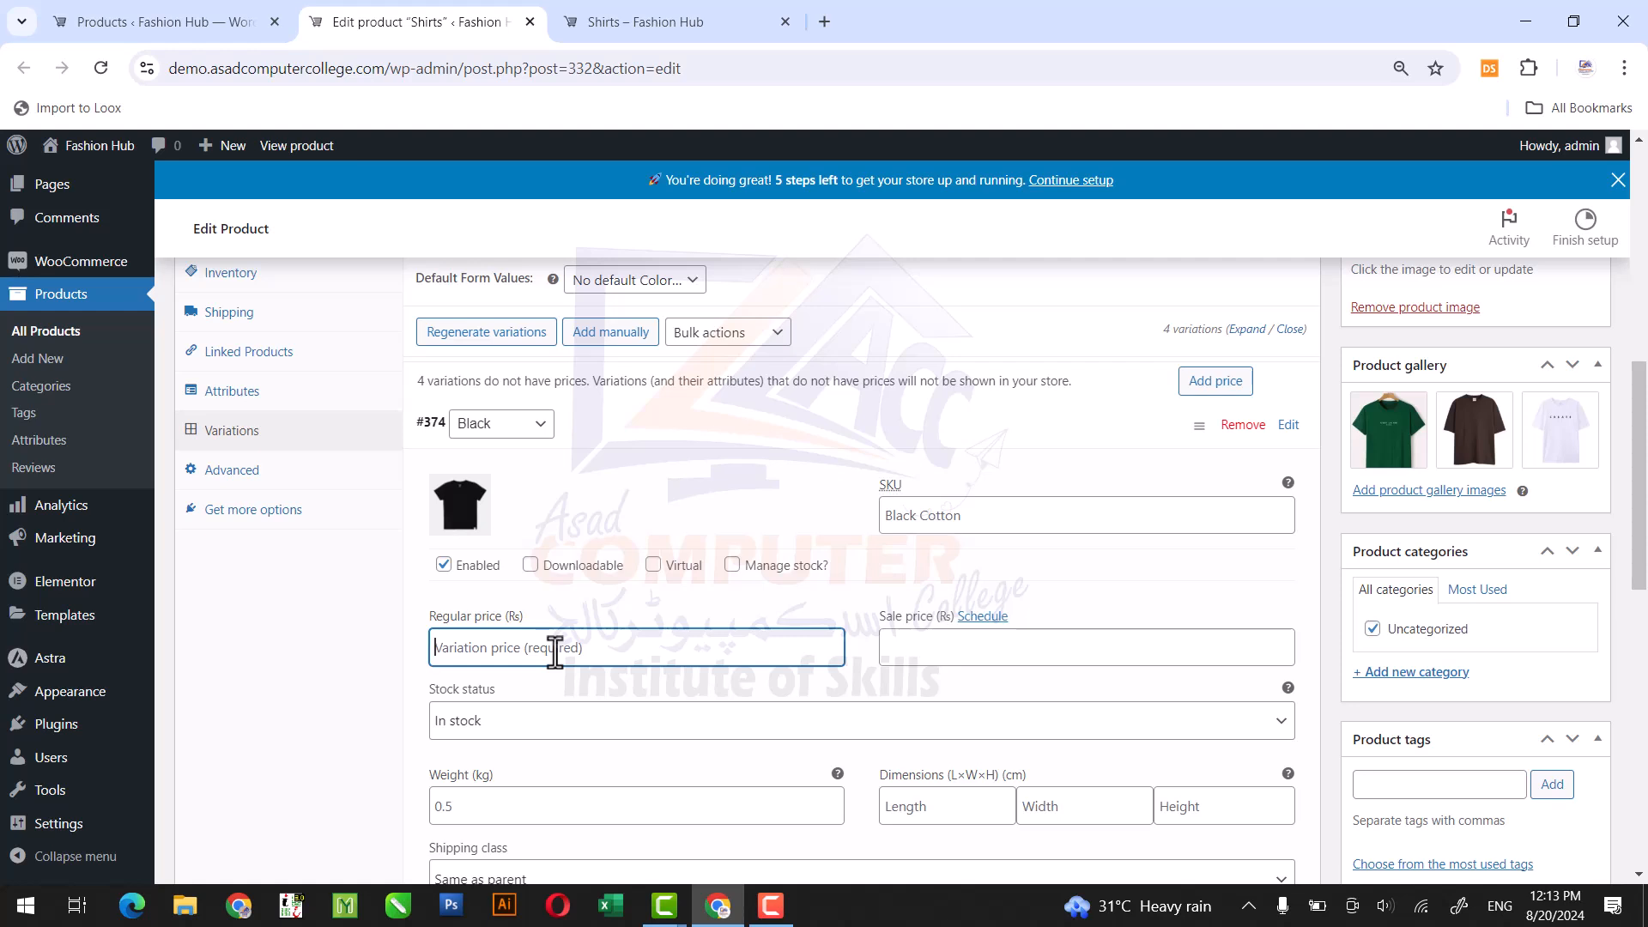
text(4)
key(Tab)
key(Tab)
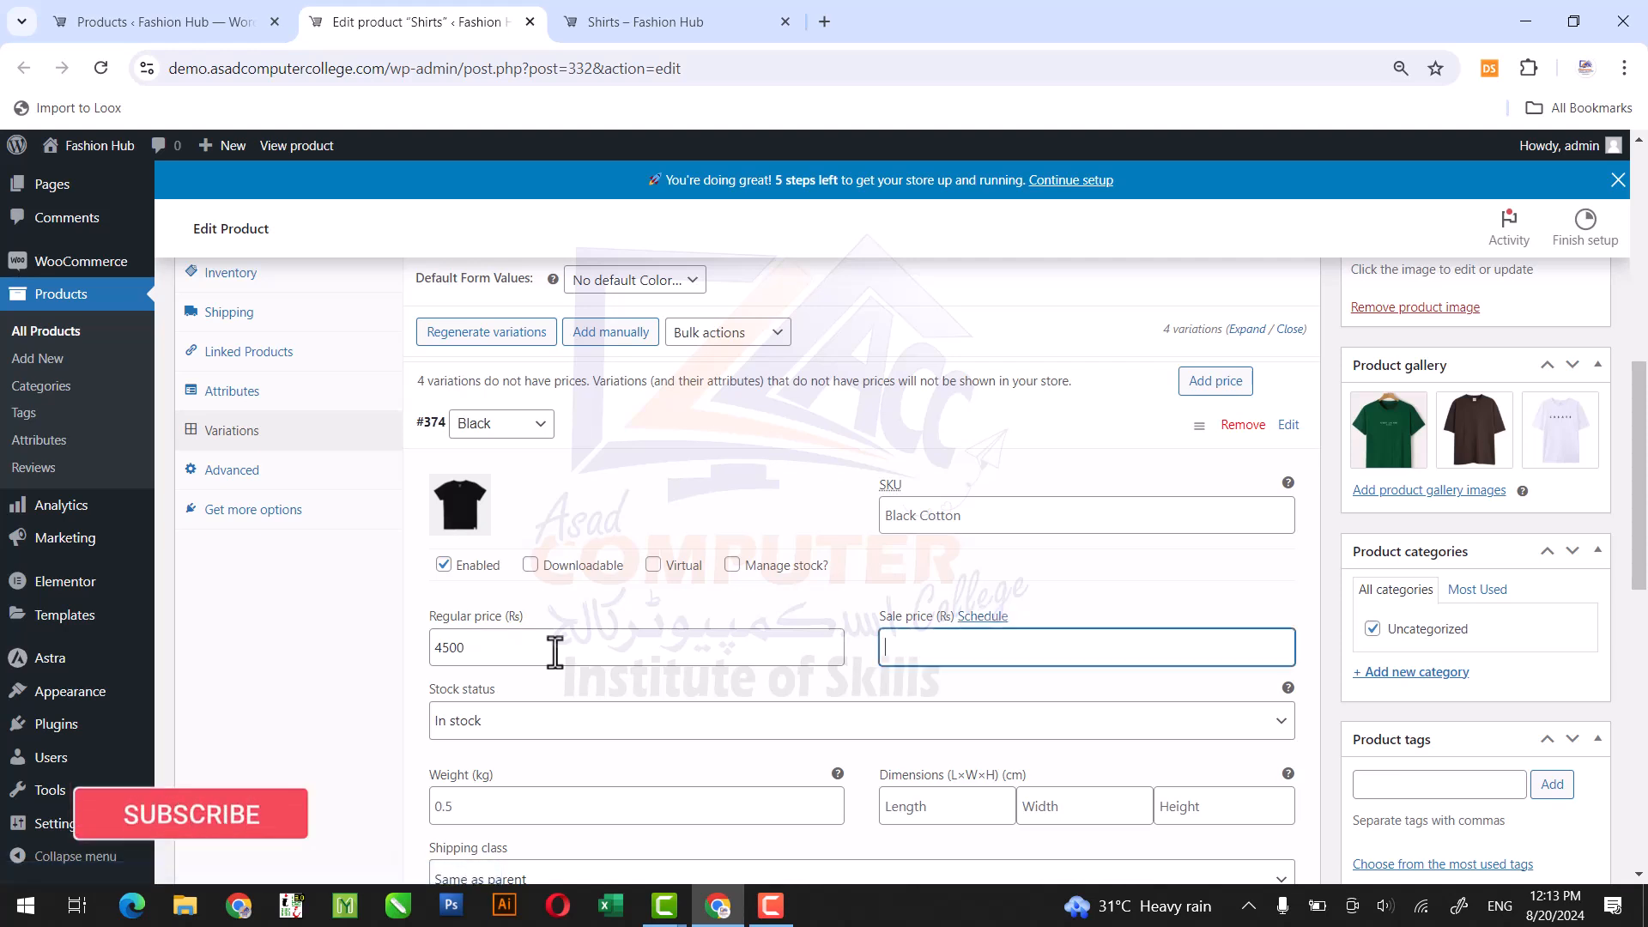
text(3800)
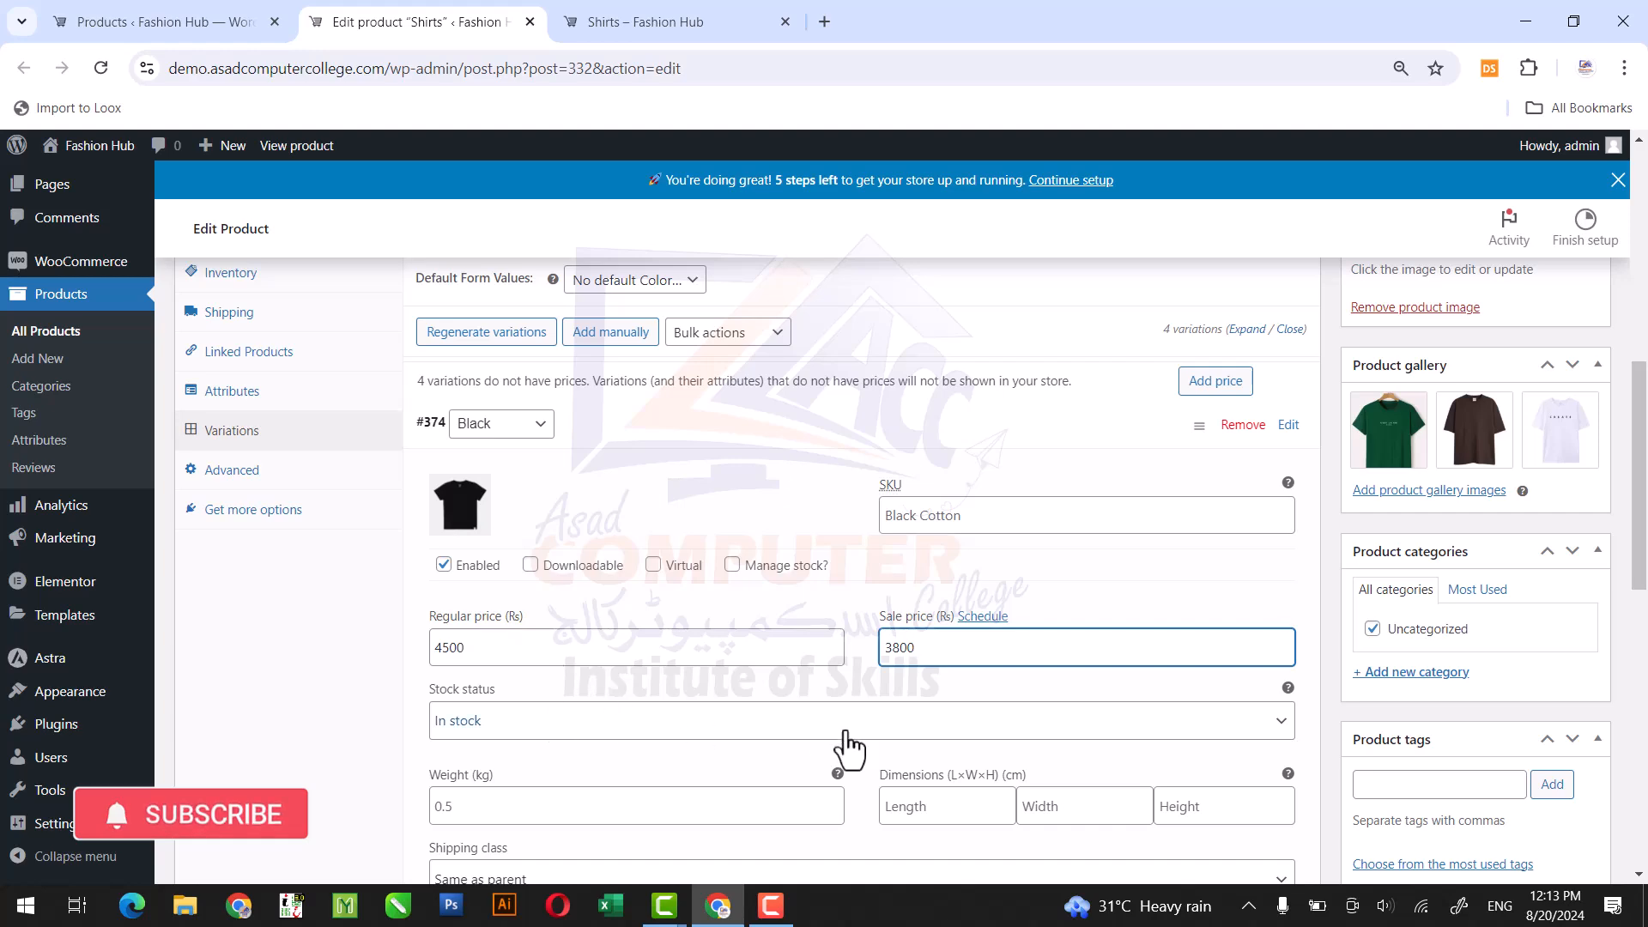
Expand the Brown variation and set its SKU to Brown Cotton.
drag(1643, 455, 1645, 564)
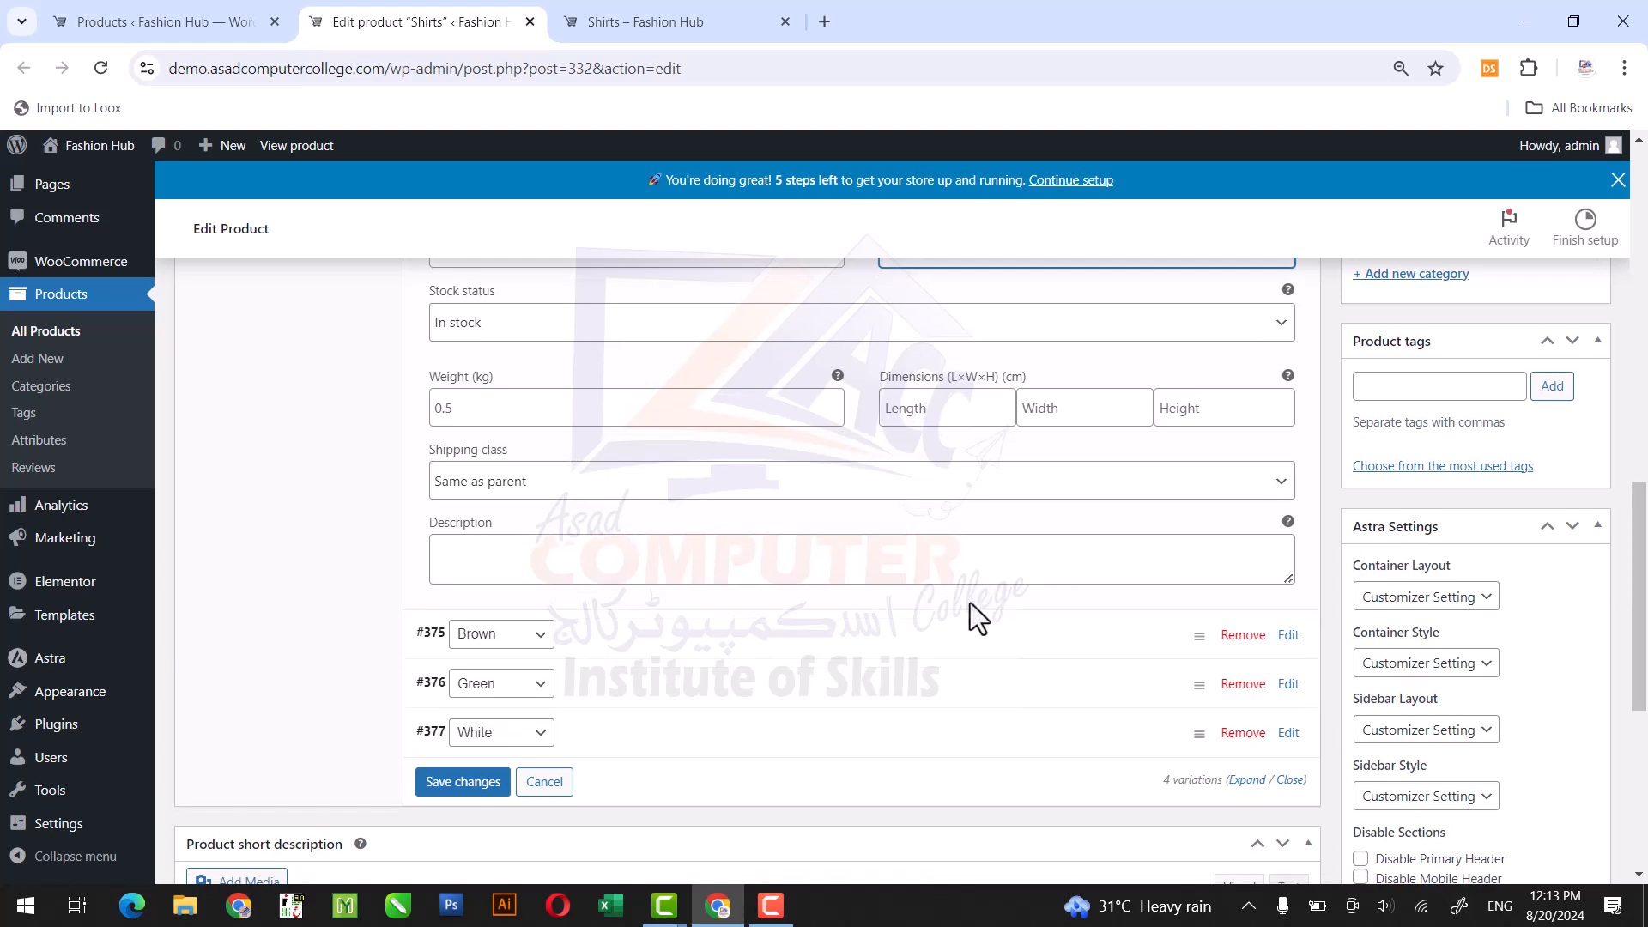
click(736, 635)
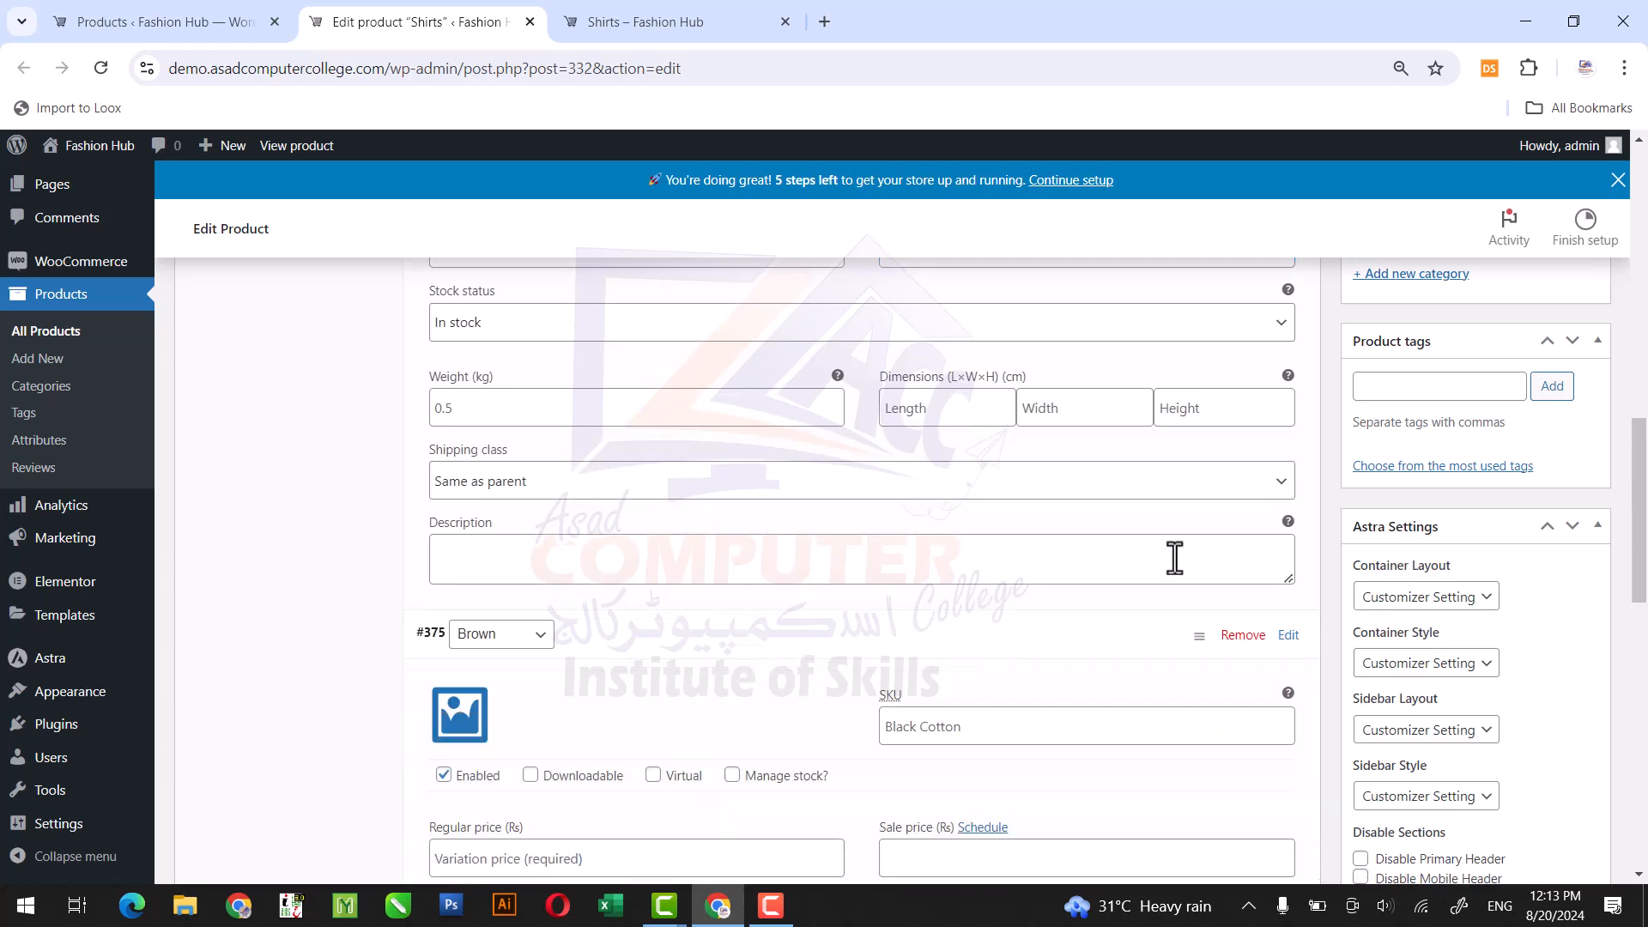
drag(1645, 516, 1645, 581)
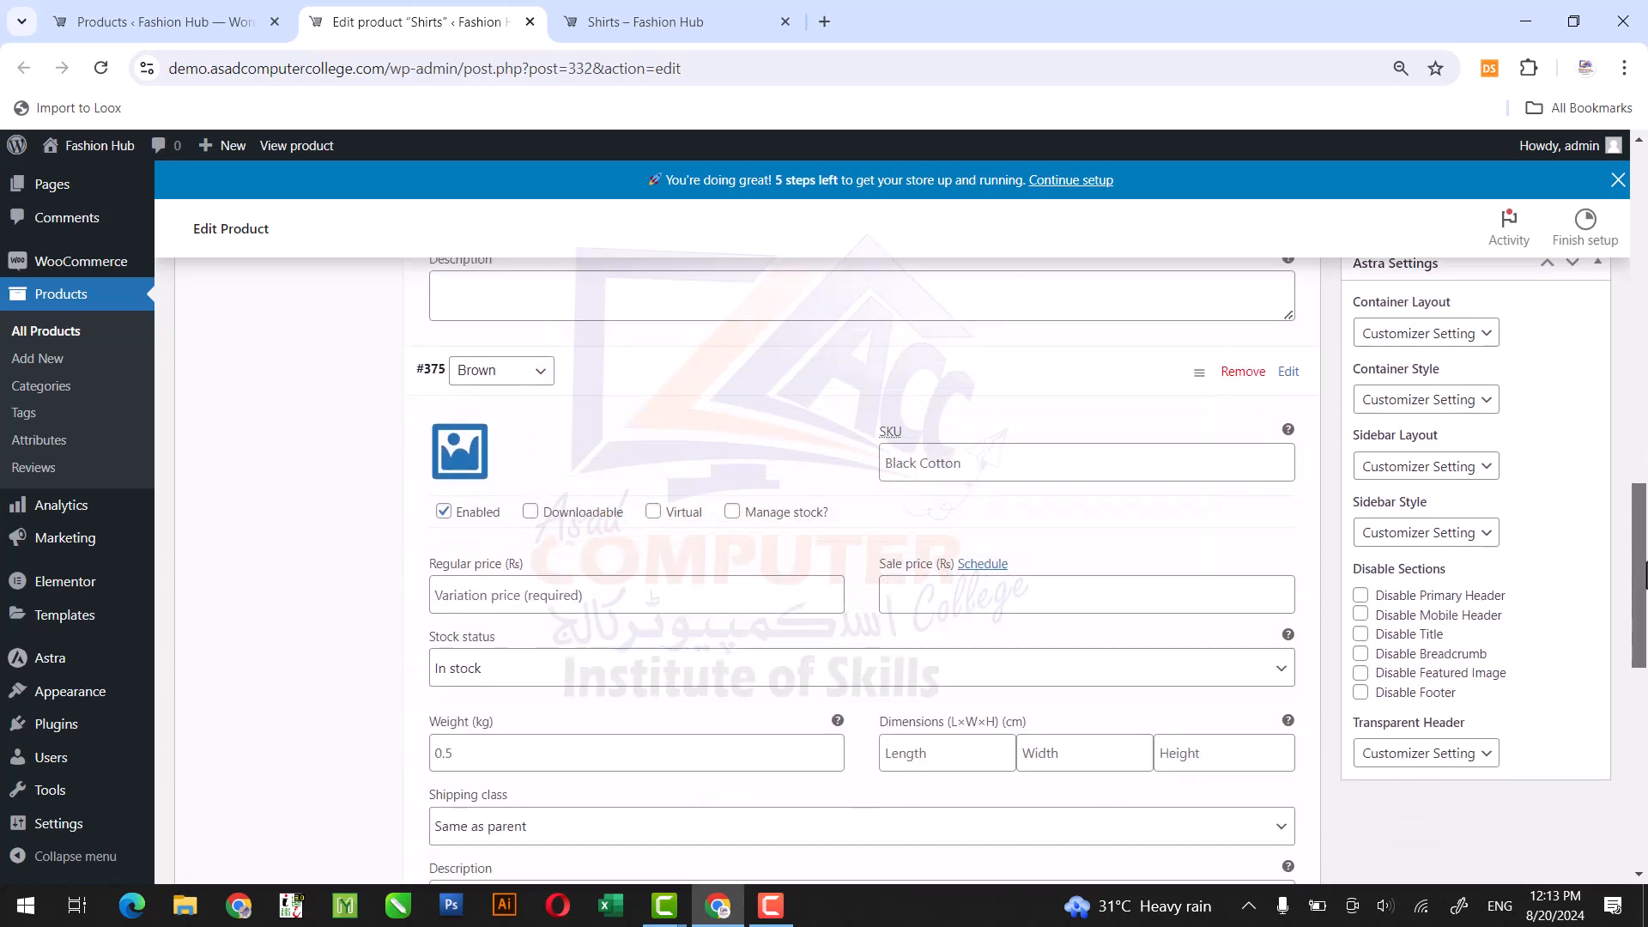
click(883, 465)
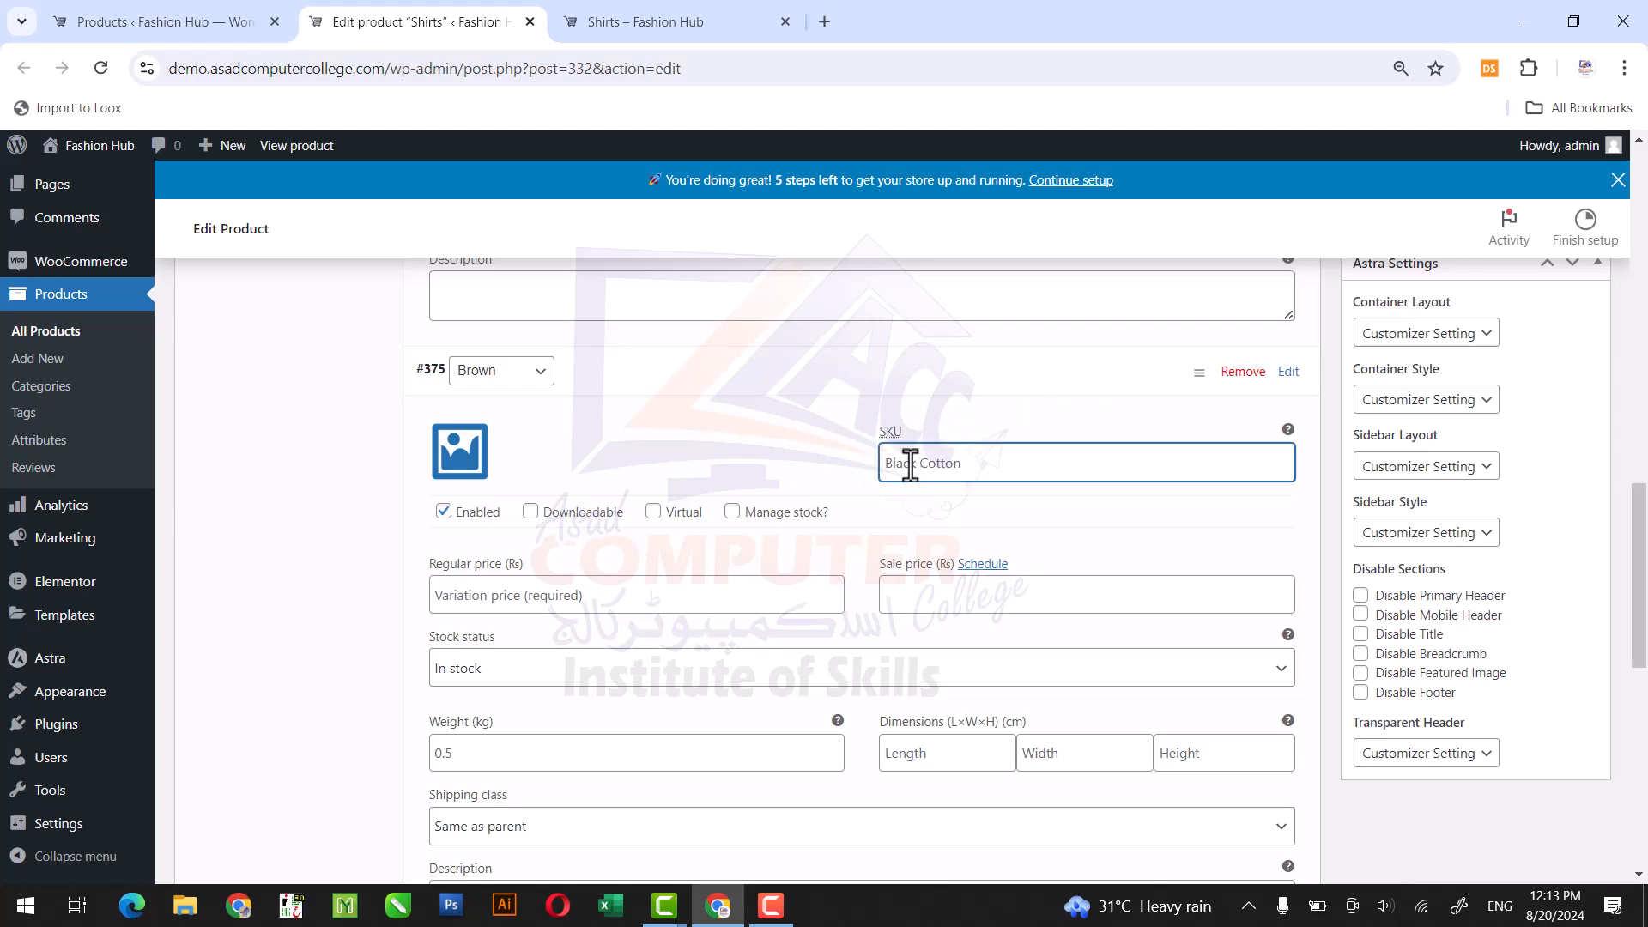
scroll(905, 435, up, 5)
scroll(909, 464, down, 1)
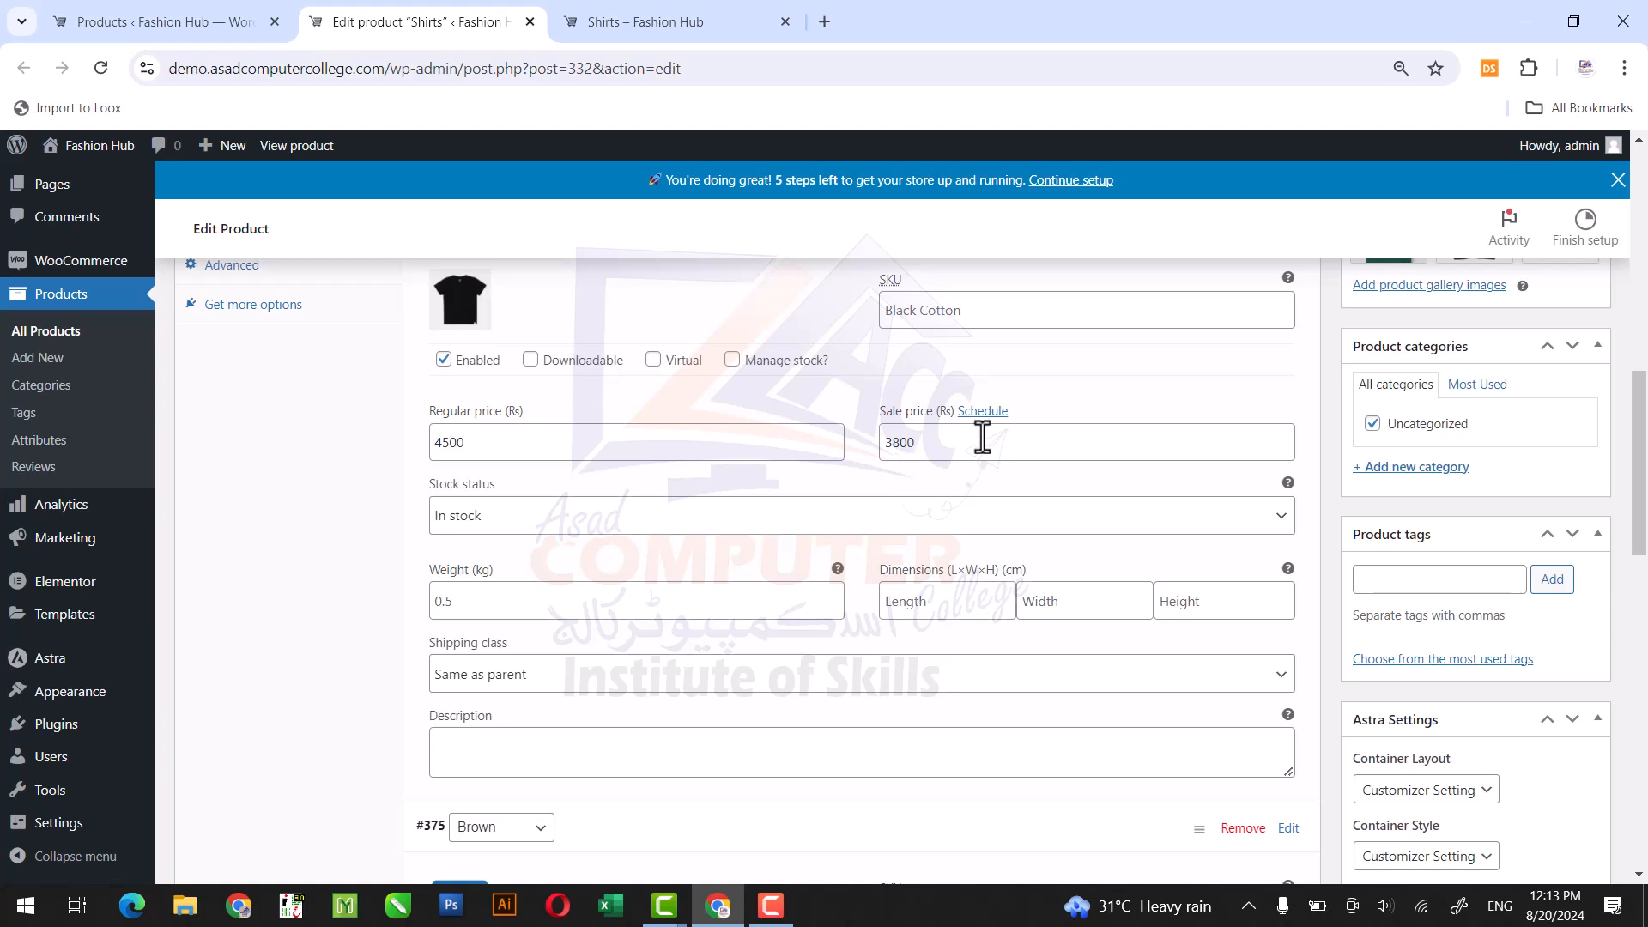
text(b)
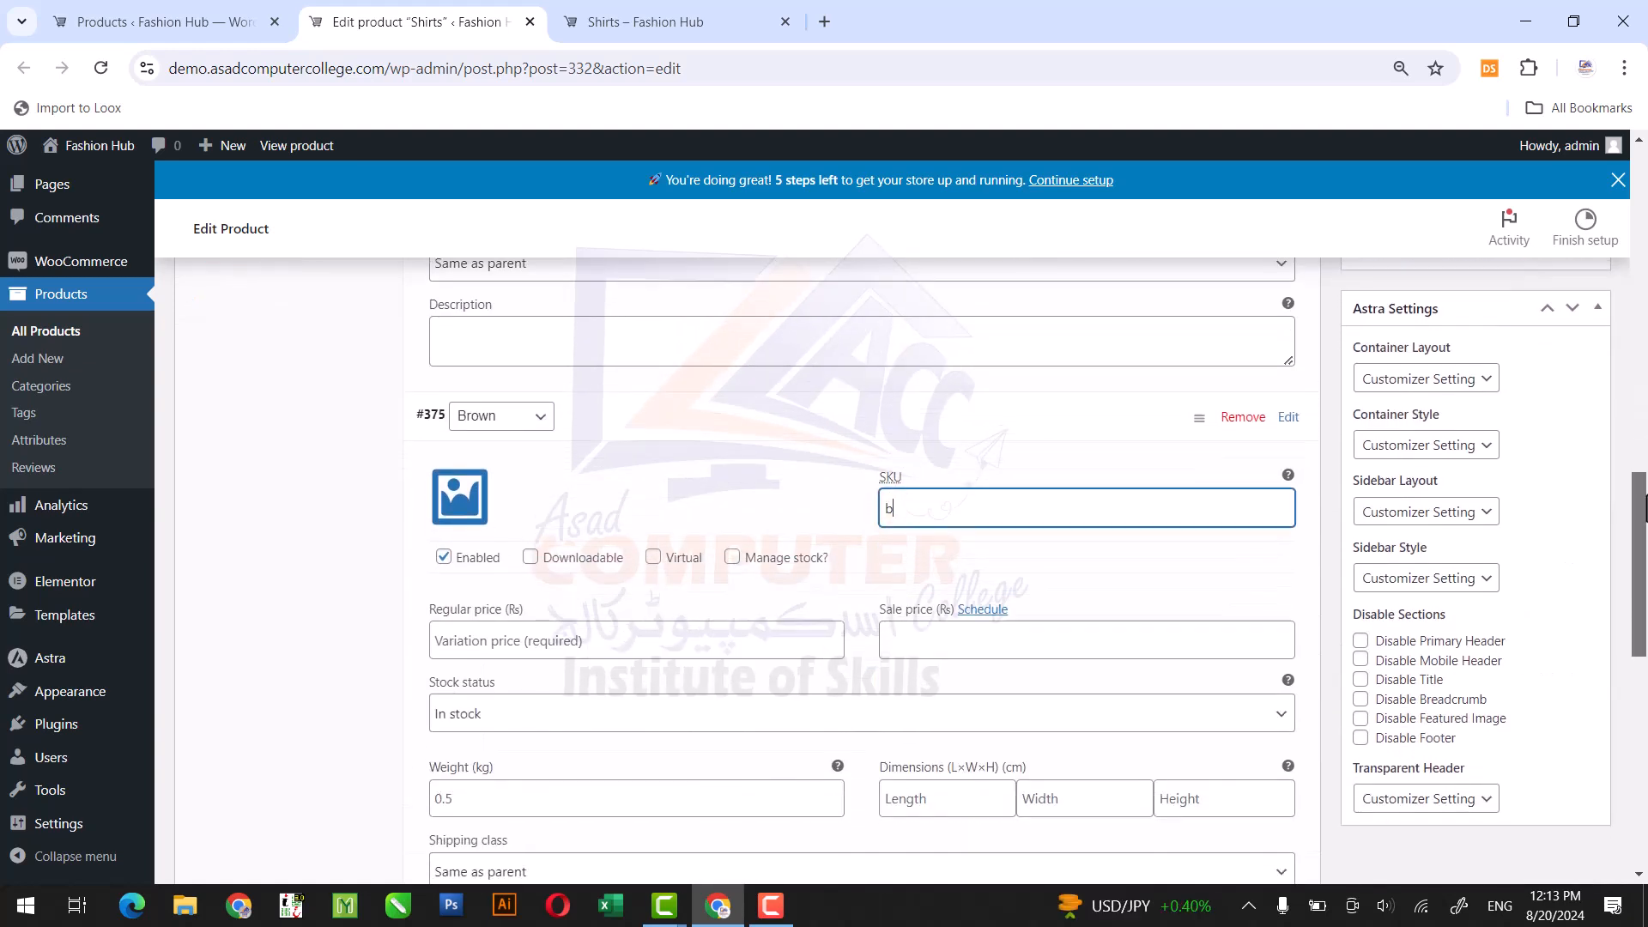
drag(957, 507, 857, 520)
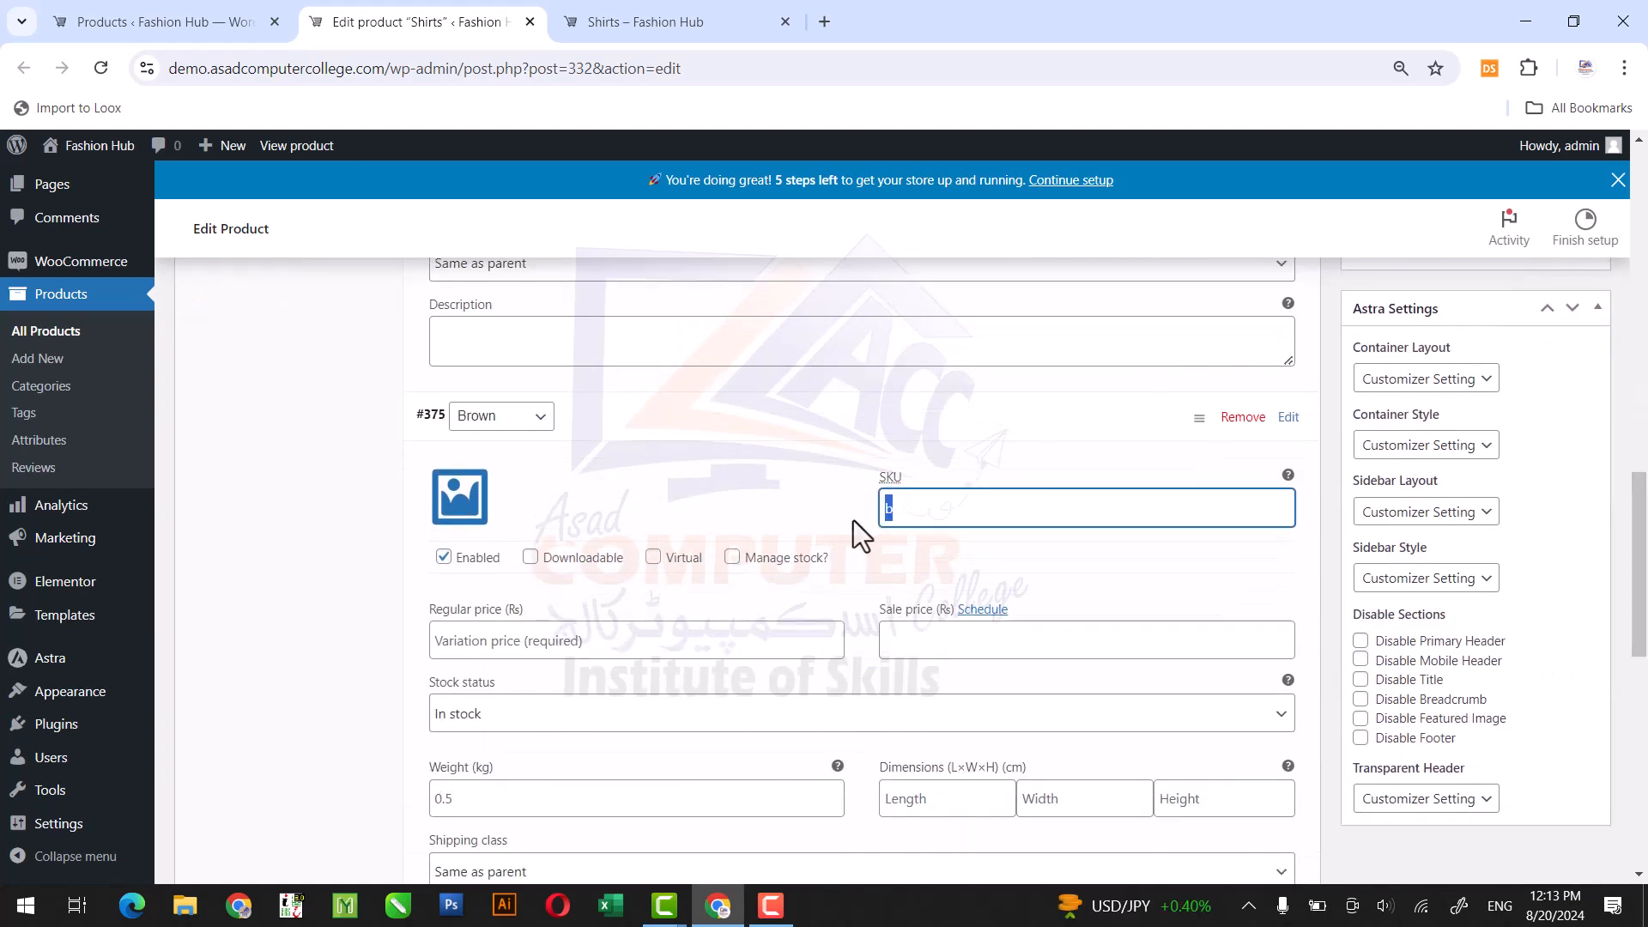
text(Bro)
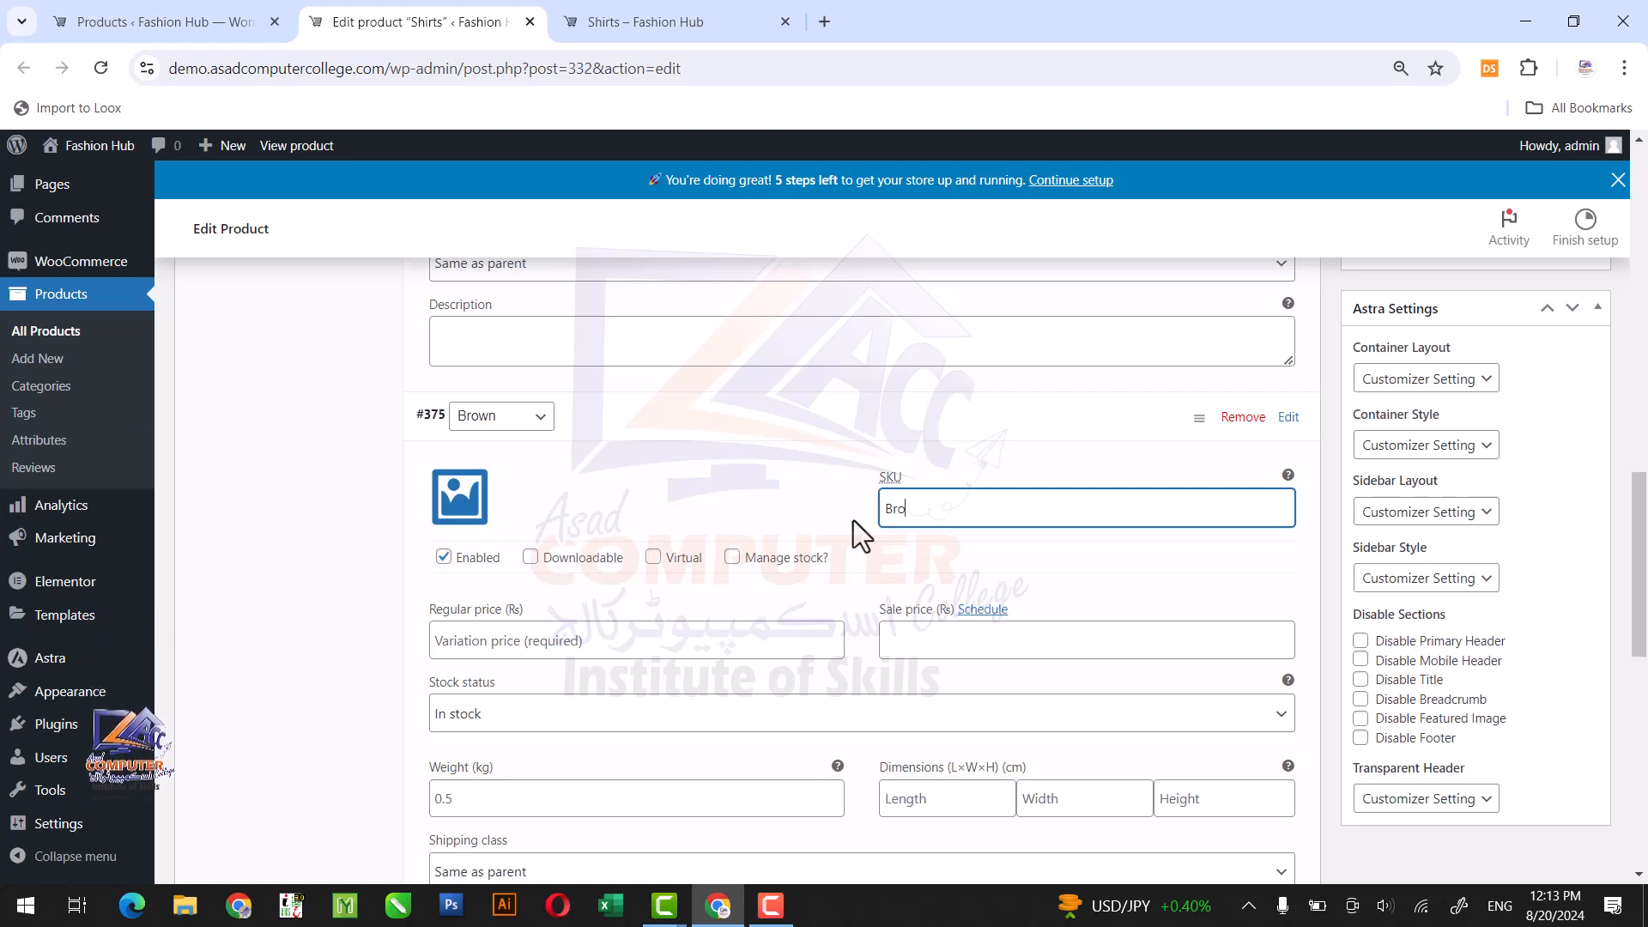
text(wn Cotton)
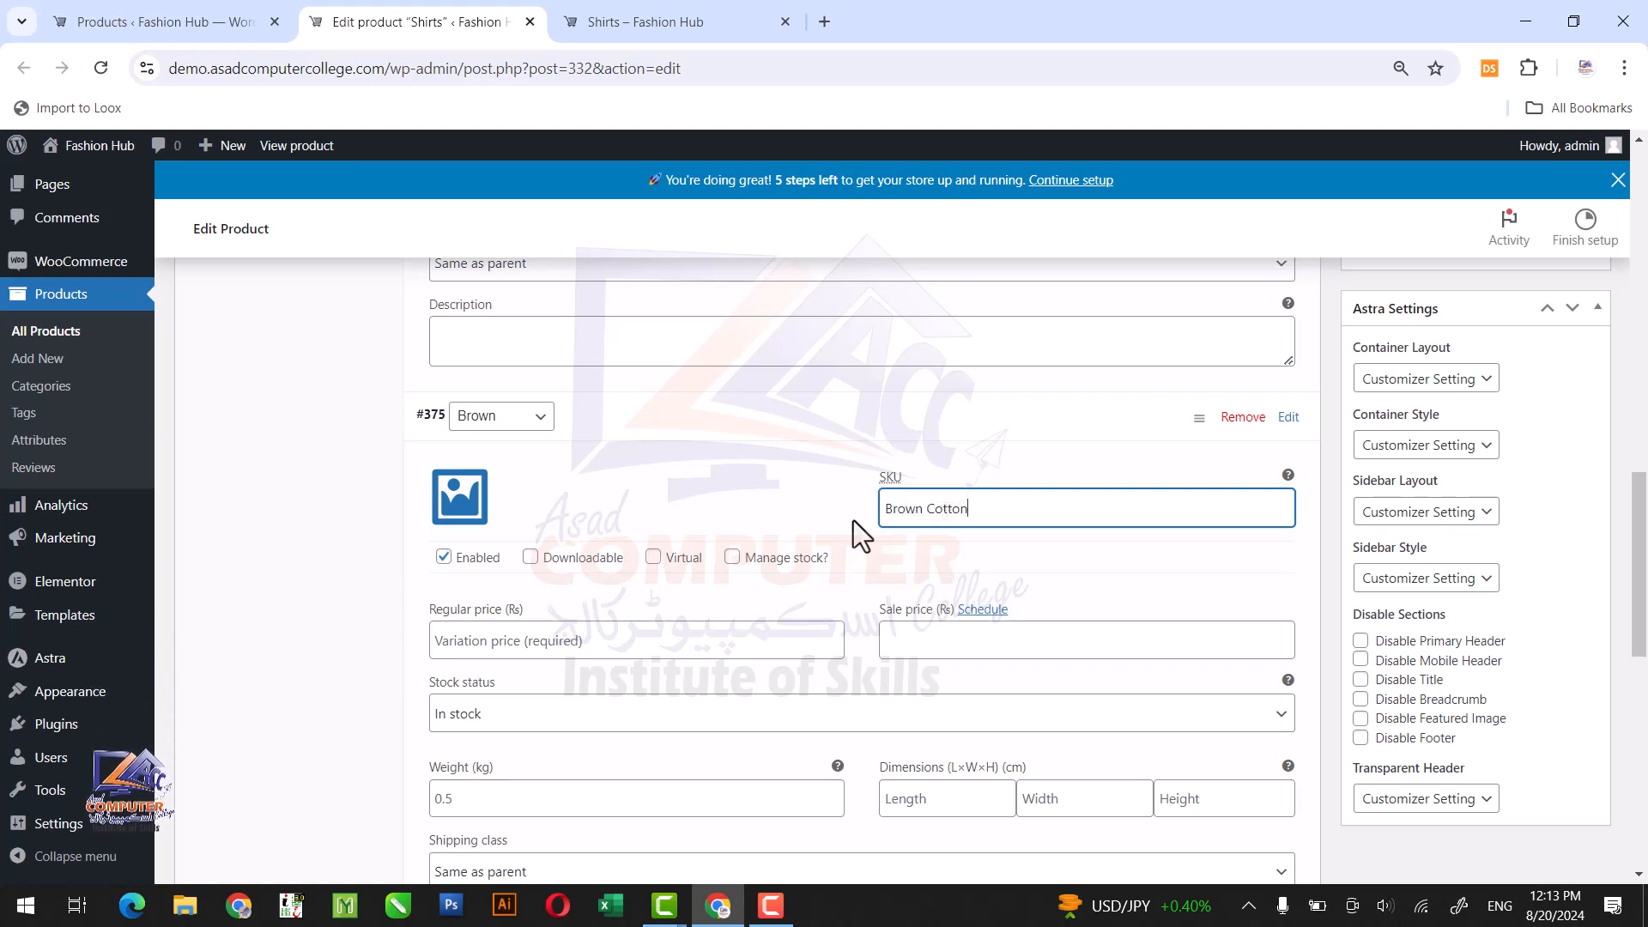
Set the Brown variation's image to BrownOversizedTee.webp from the media library.
click(468, 502)
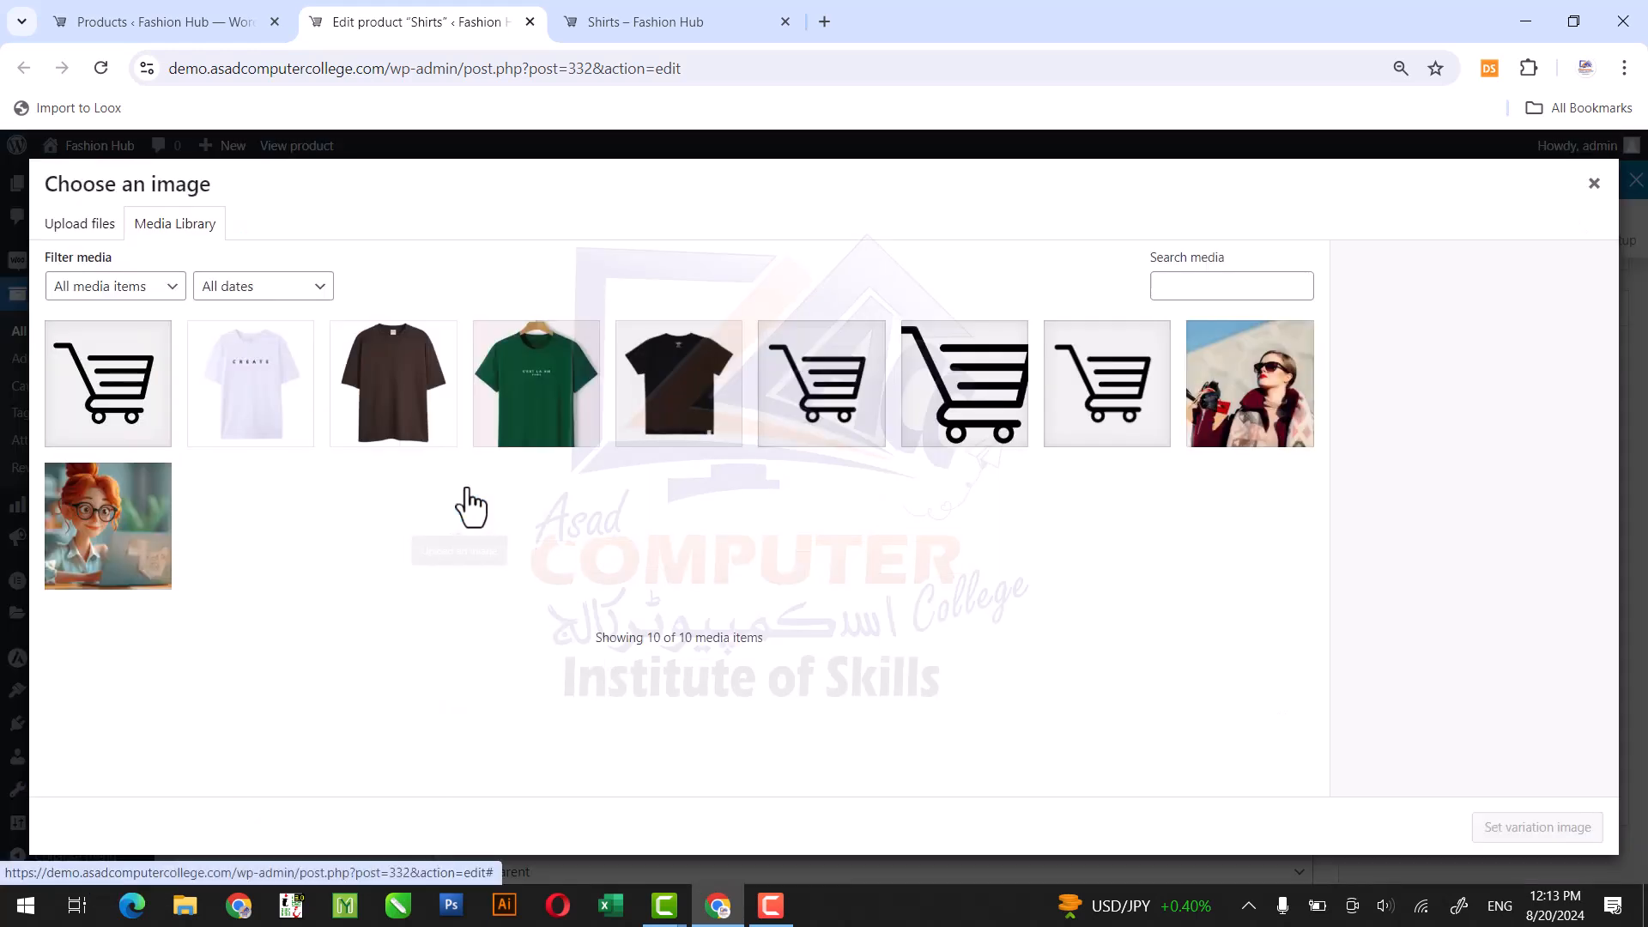
click(412, 415)
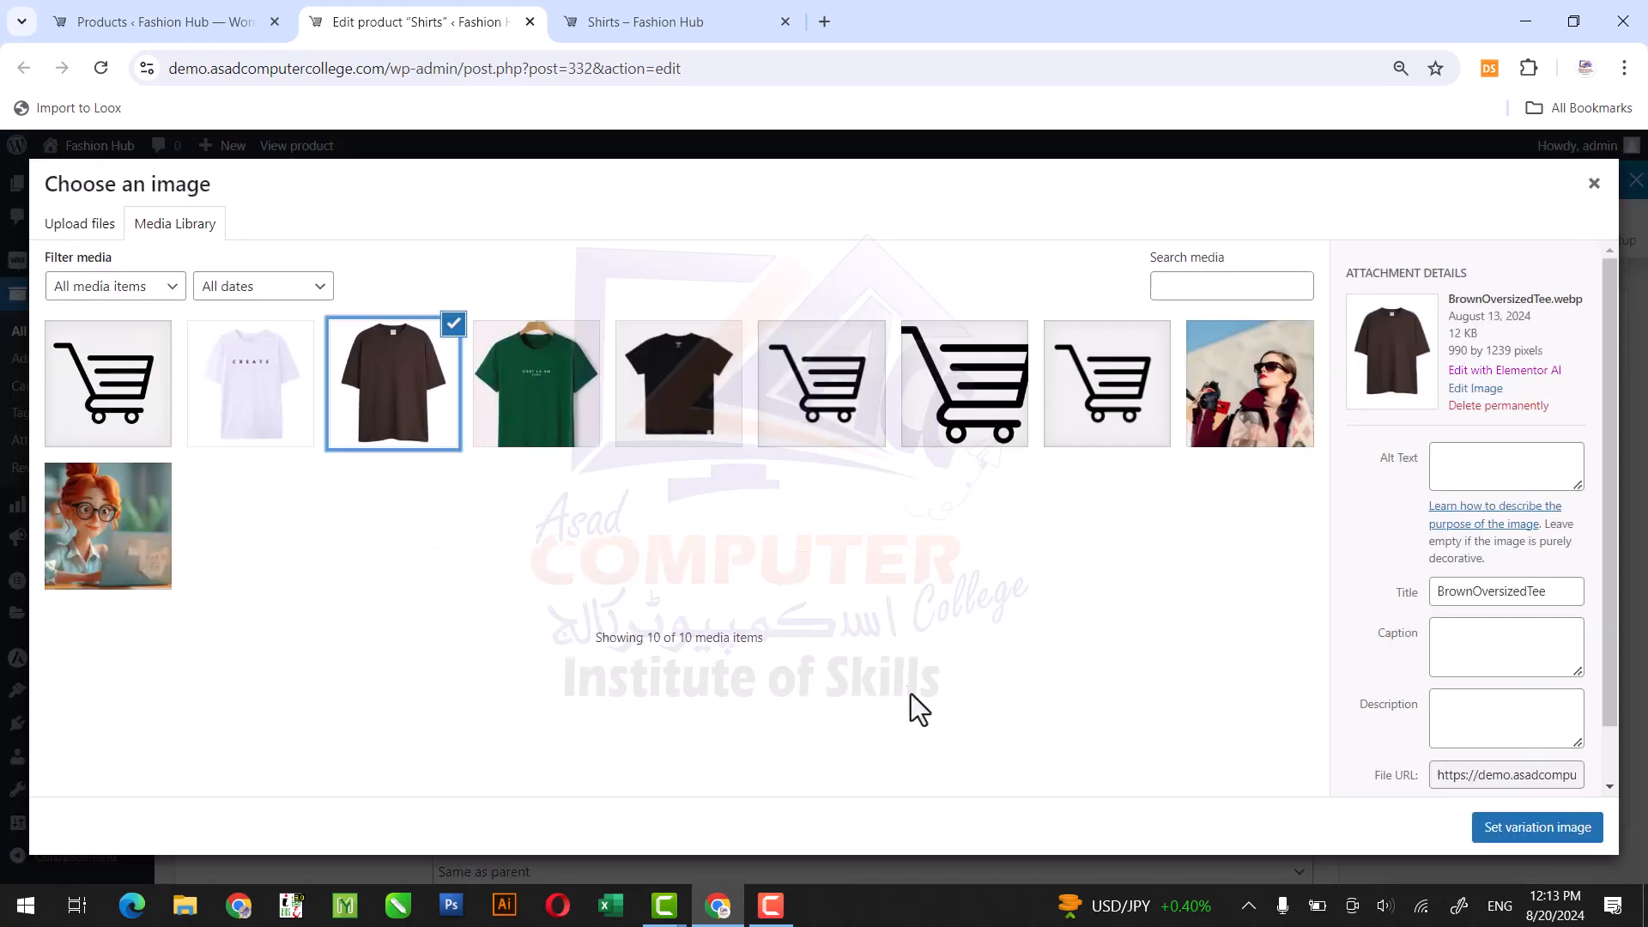
click(1478, 826)
Set the Brown variation's regular price to 3500 and its sale price to 3000.
click(714, 636)
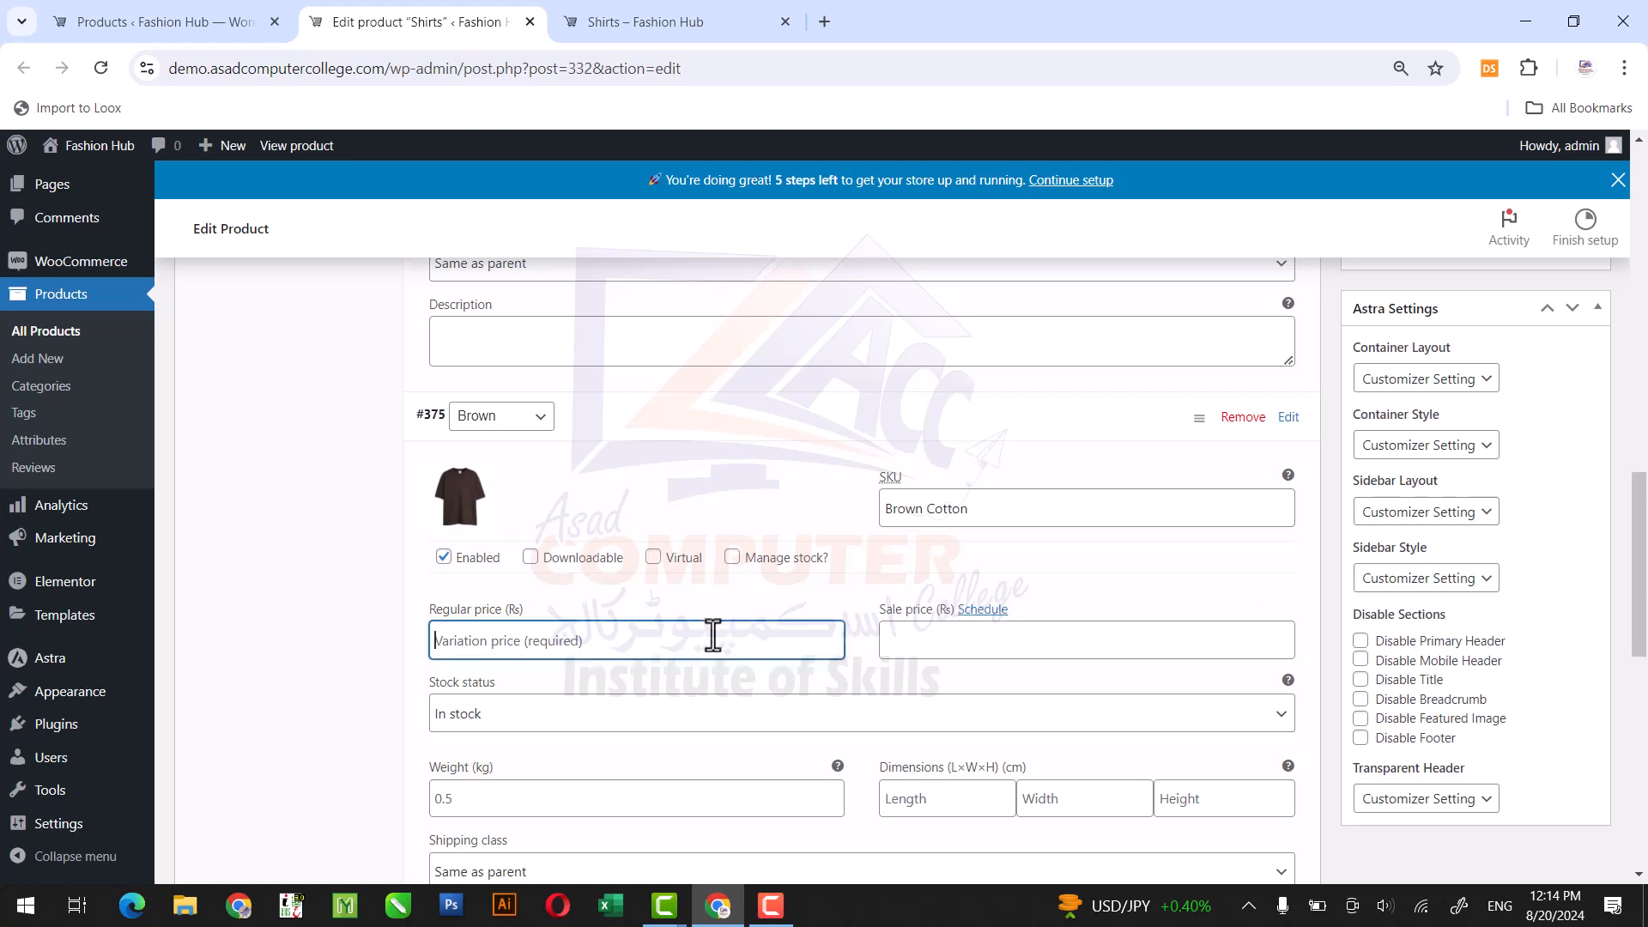
text(3500)
key(Tab)
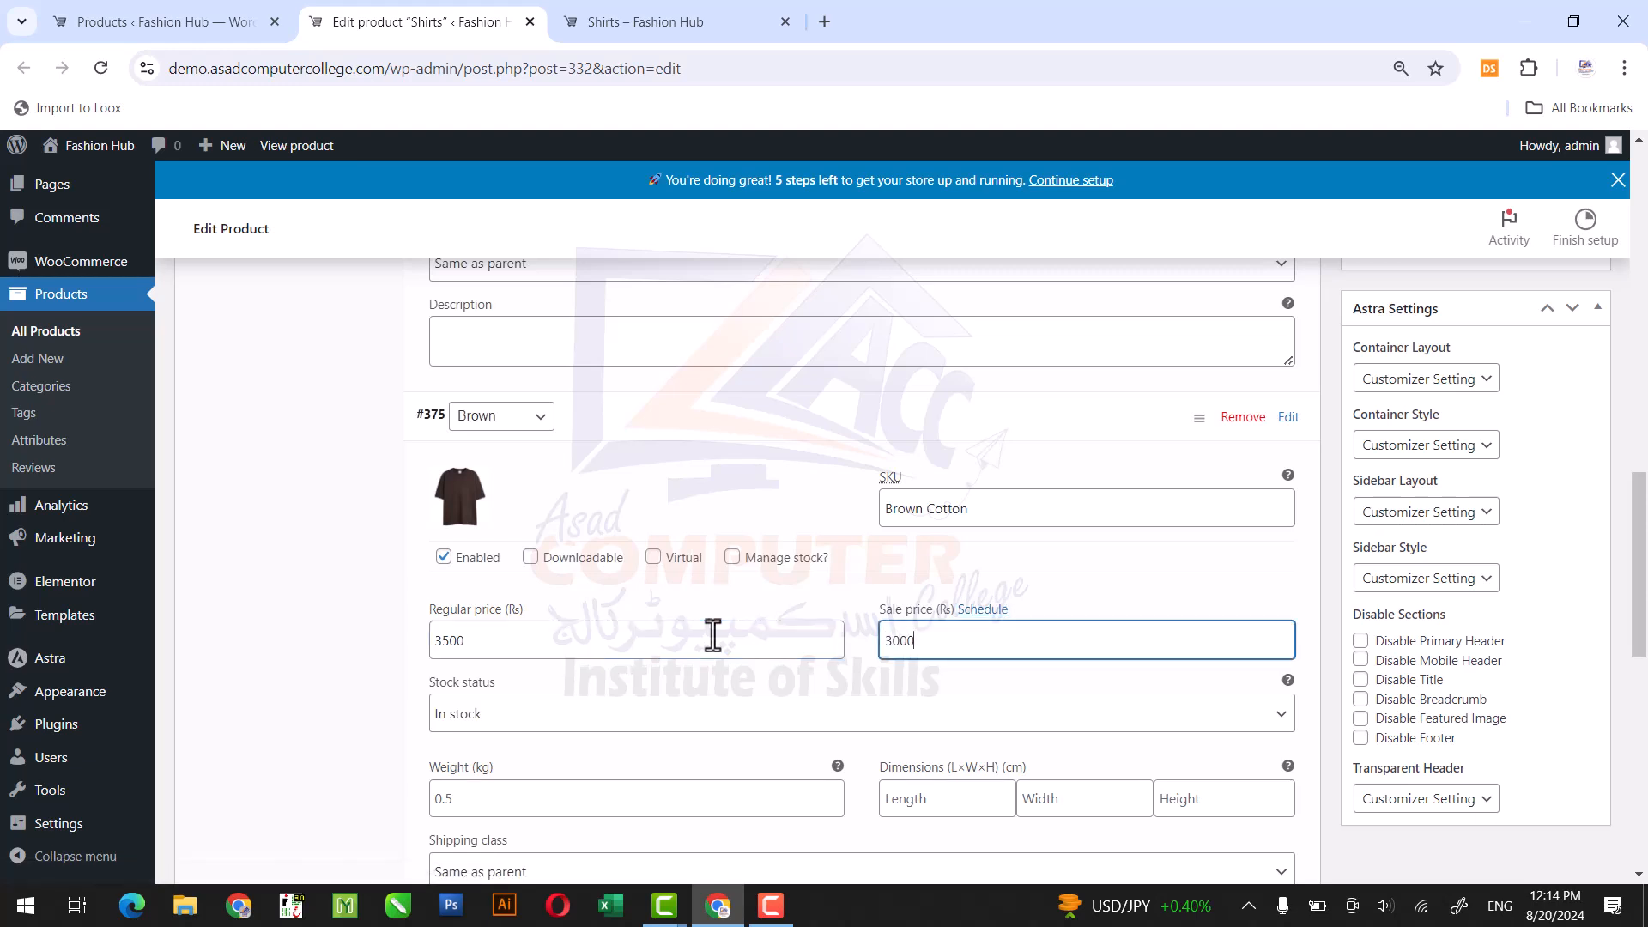
Expand the Green variation and set its SKU to Green Cotton.
drag(1637, 504, 1639, 623)
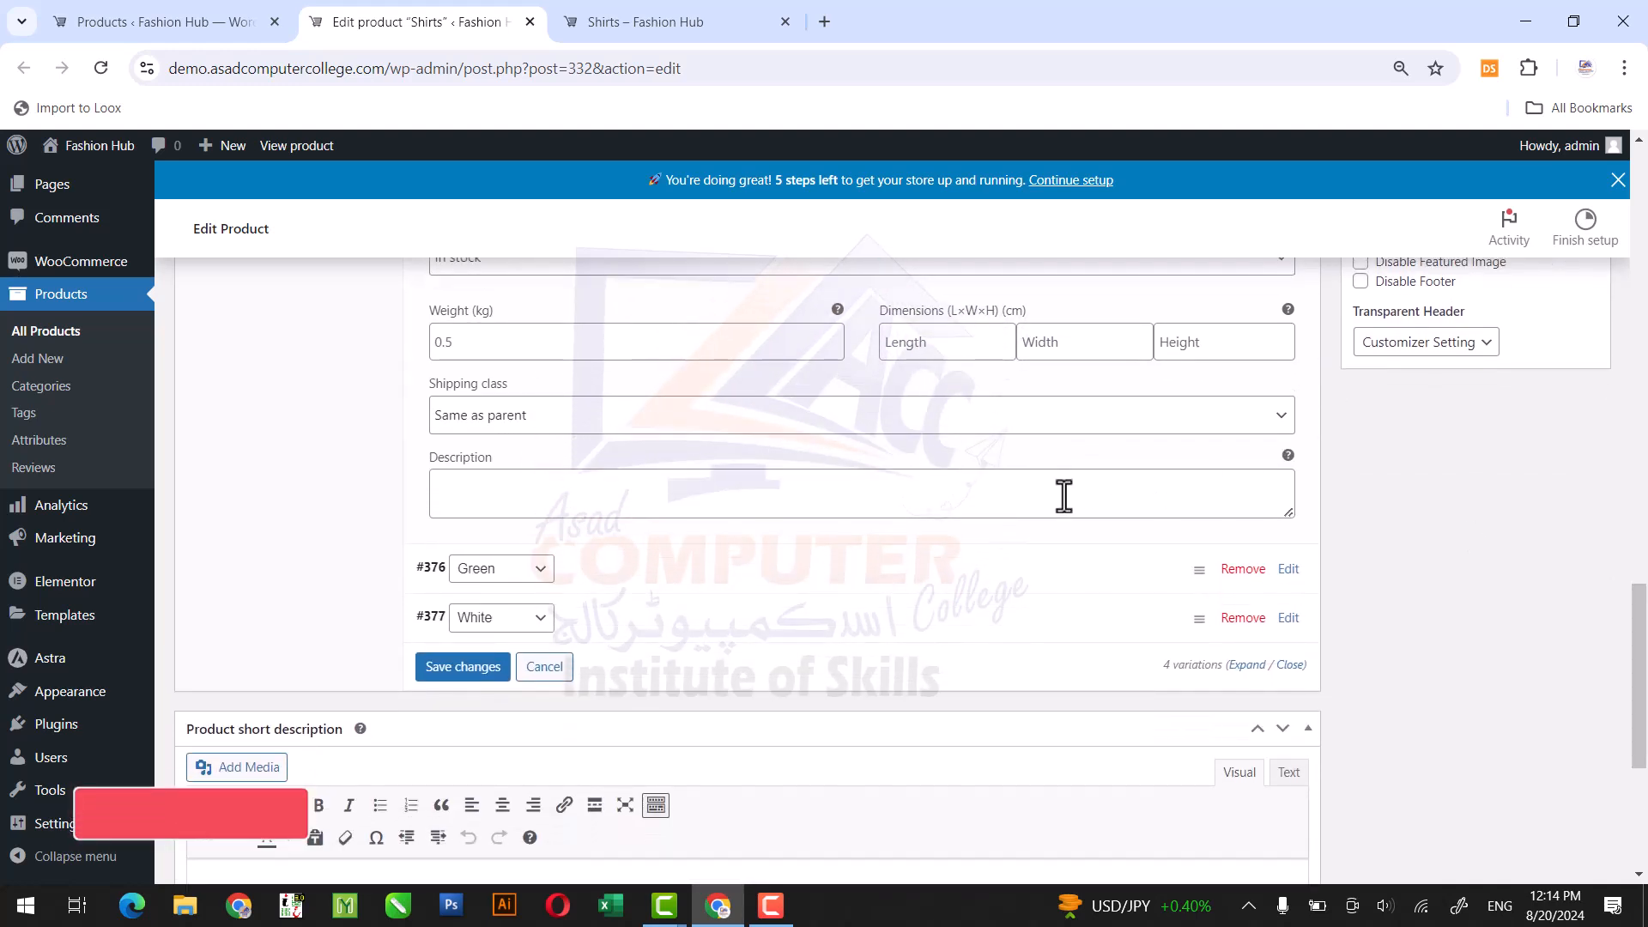
click(787, 572)
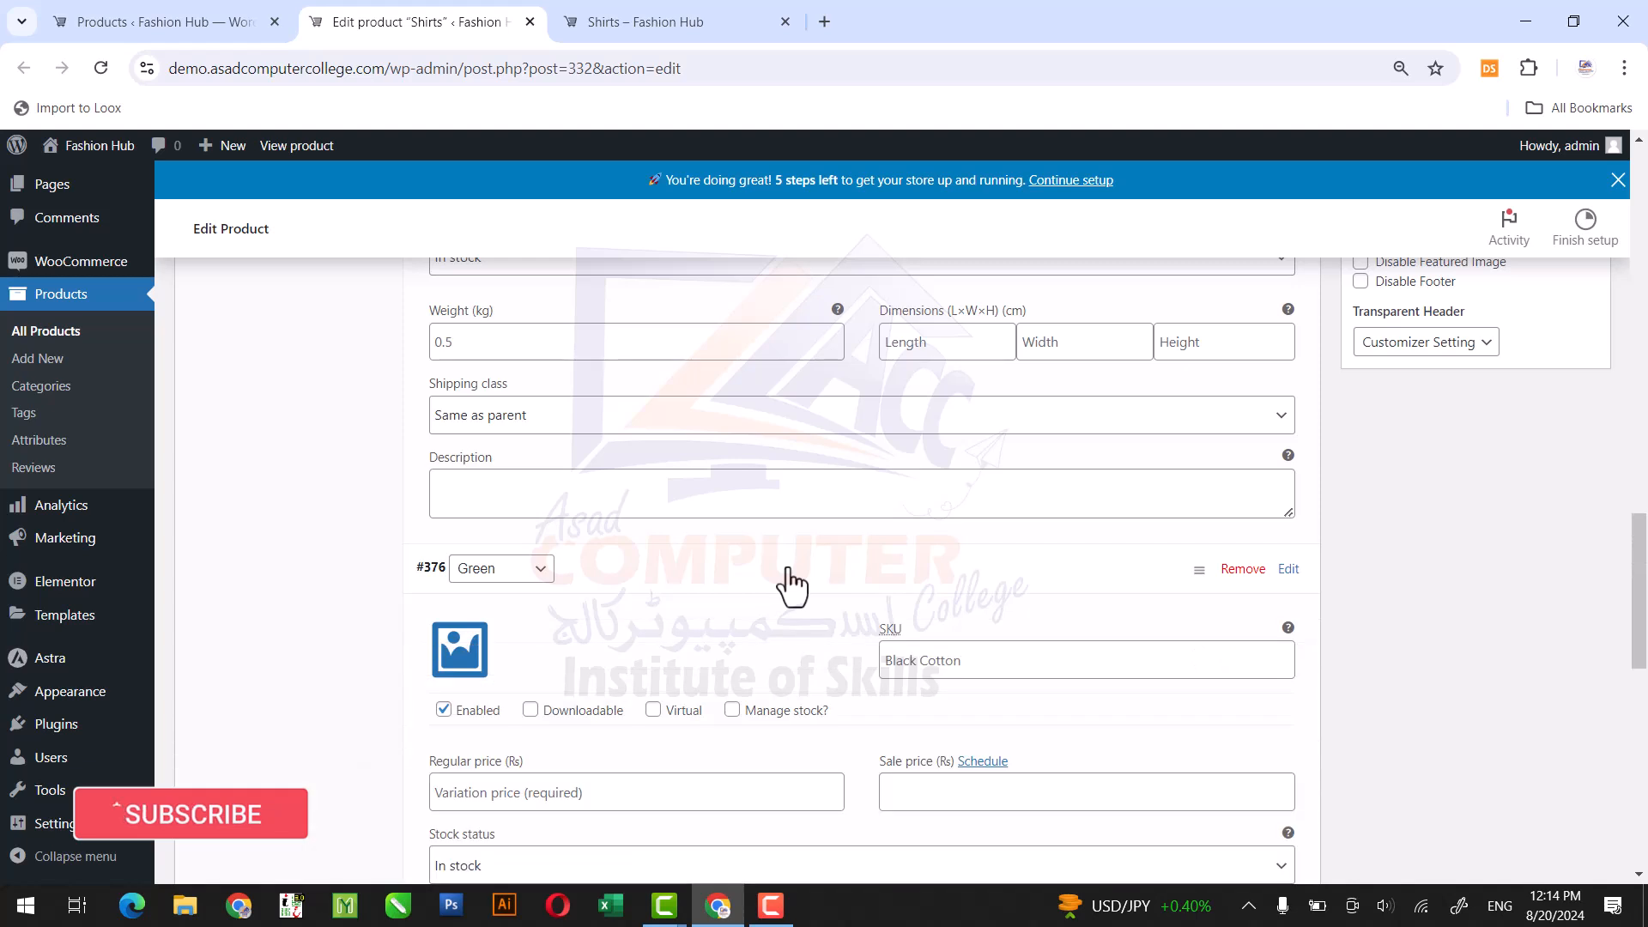
click(975, 663)
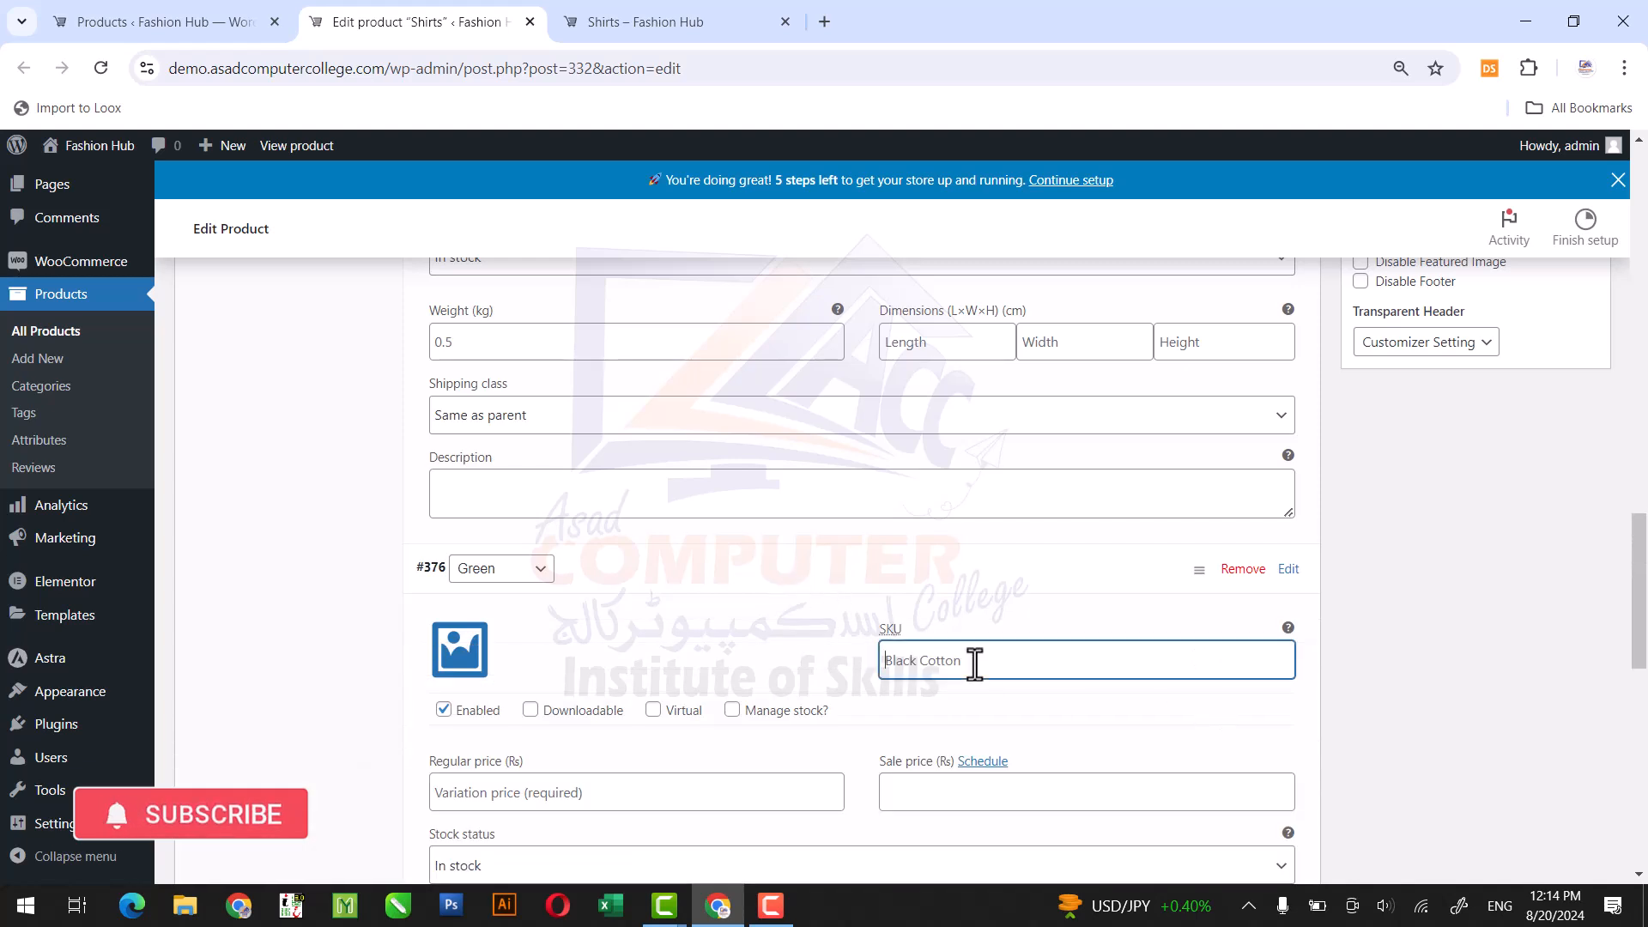
text(Green Cotton)
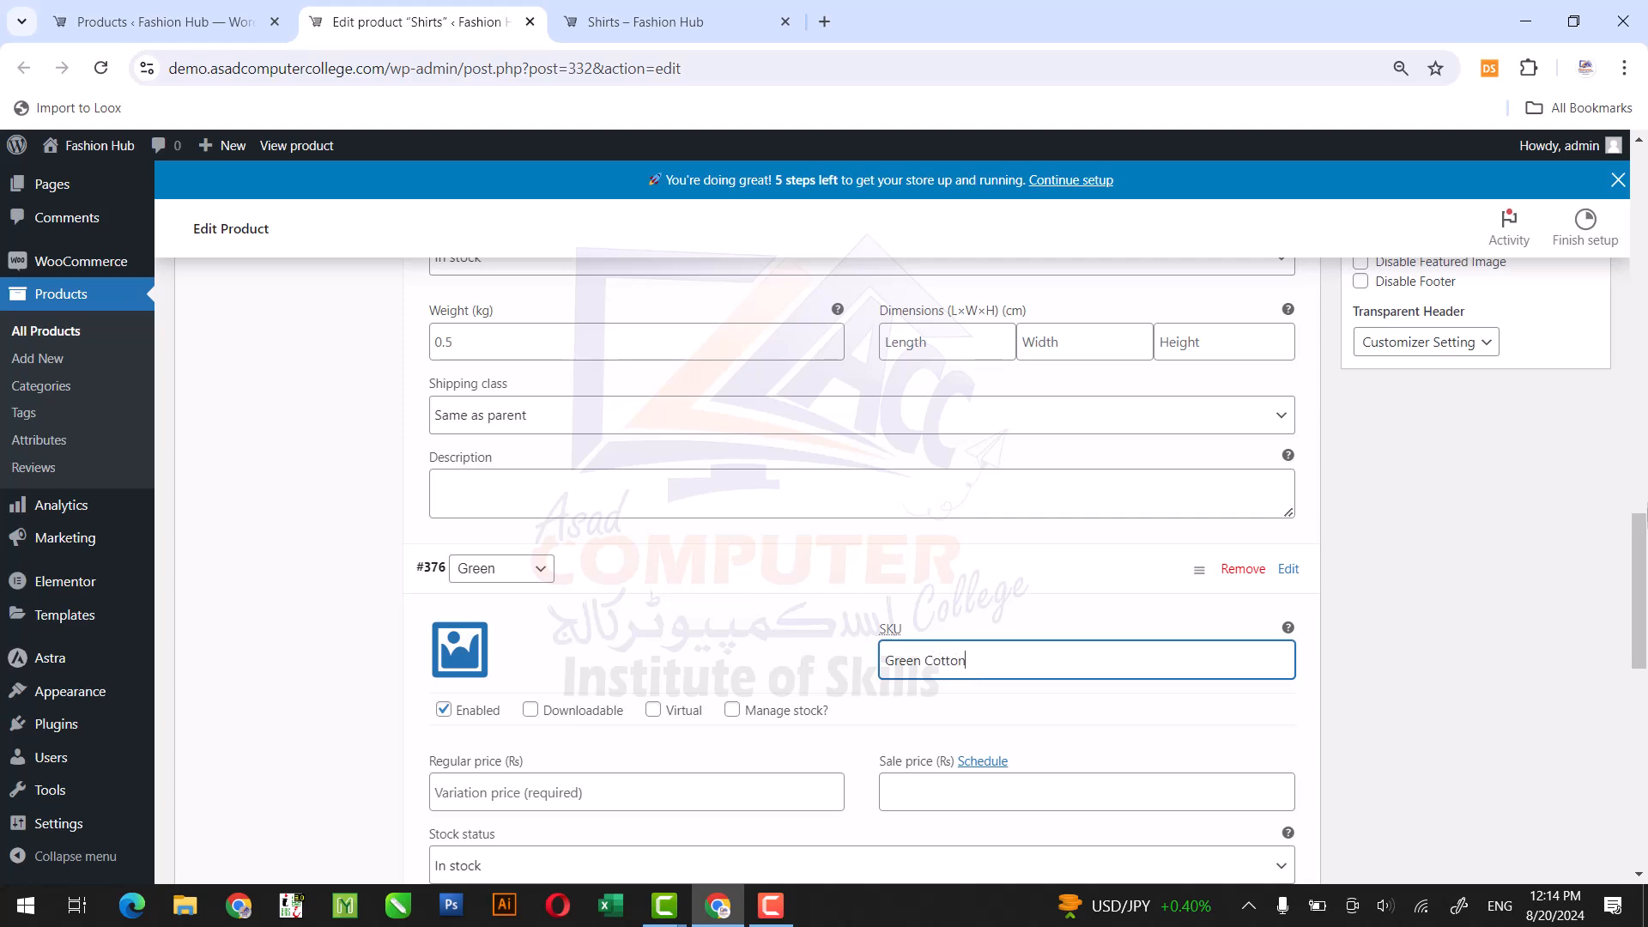
Set the Green variation's image to the green T-shirt picture from the media library.
scroll(1639, 592, down, 3)
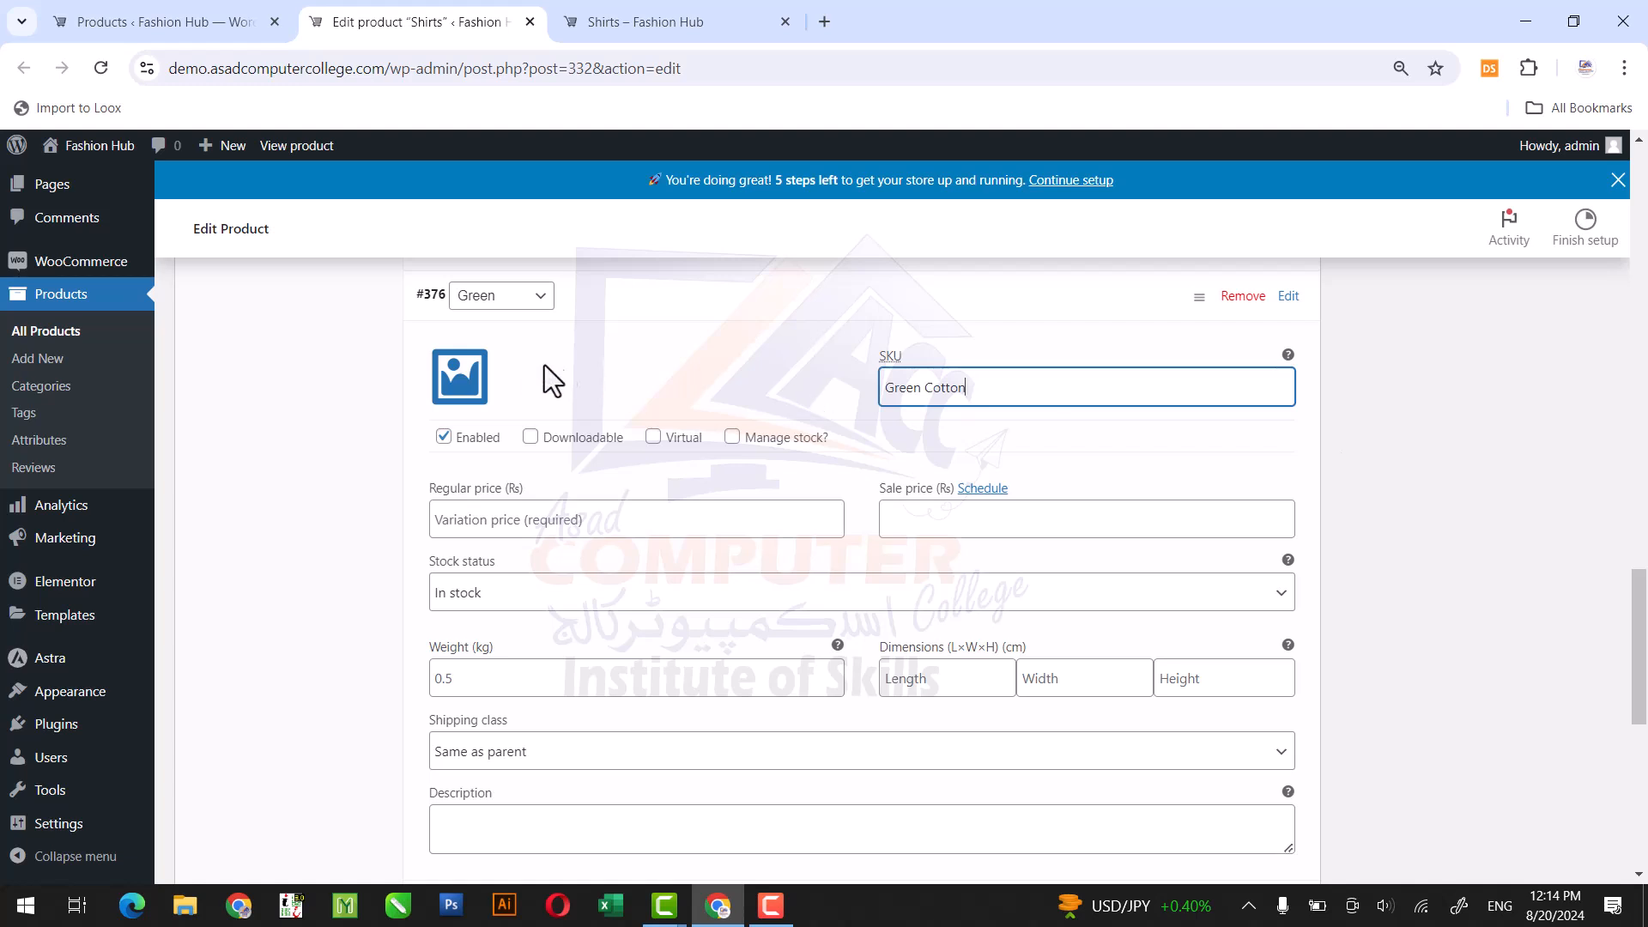
click(461, 374)
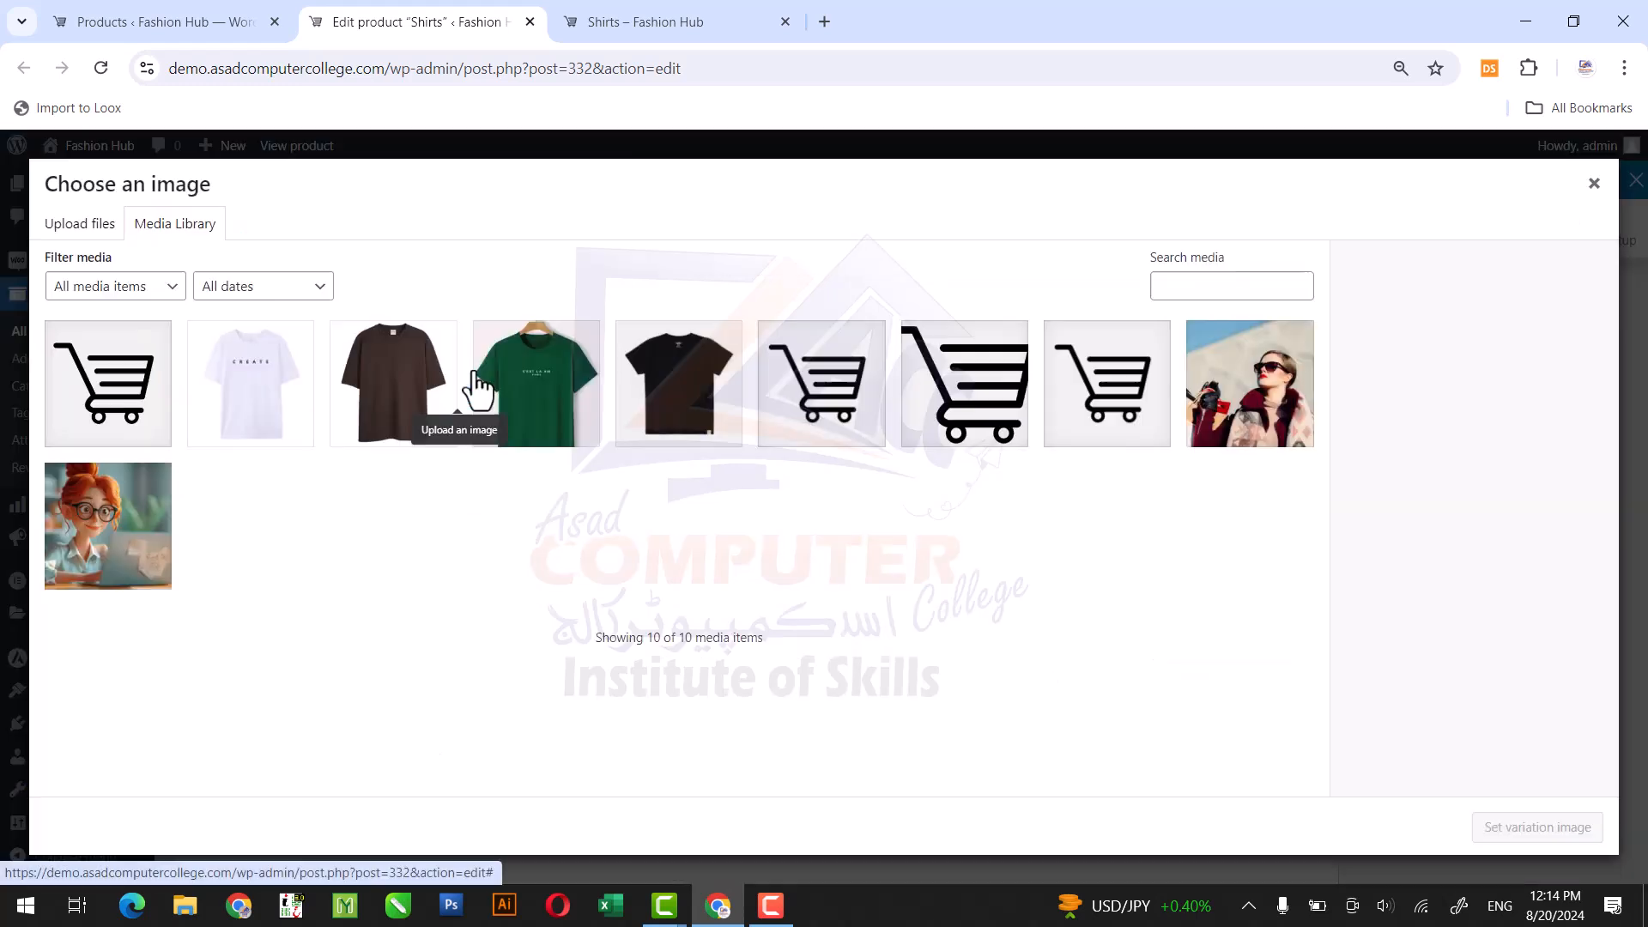
click(539, 386)
click(1490, 826)
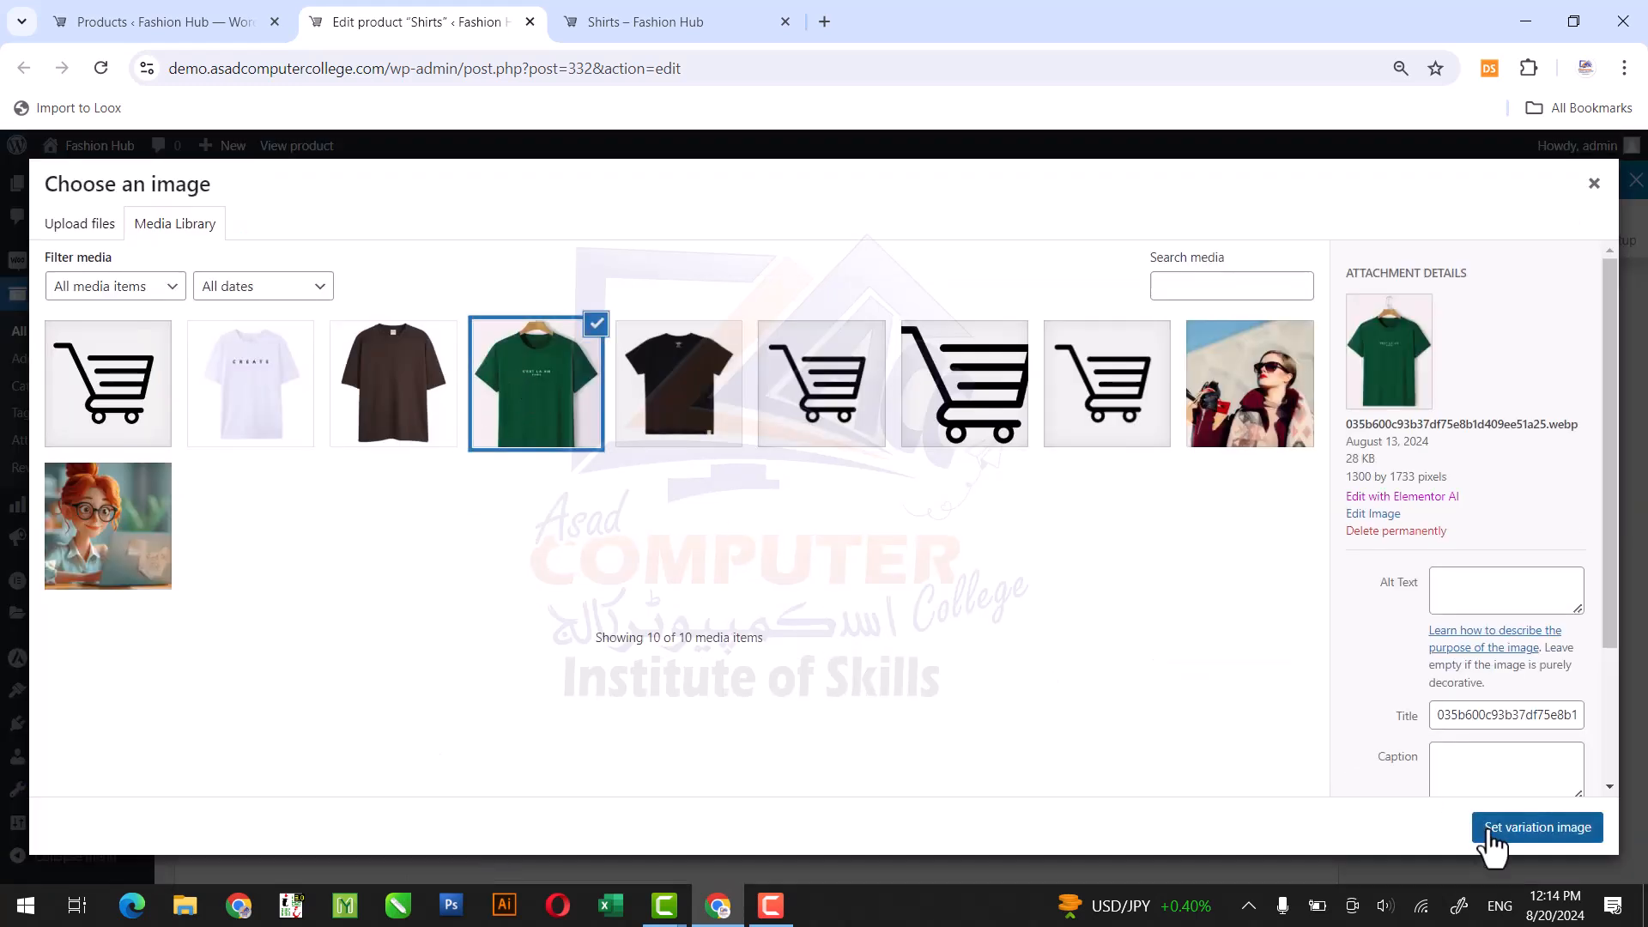
Set the Green variation's regular price to 4800 and its sale price to 4500.
click(575, 521)
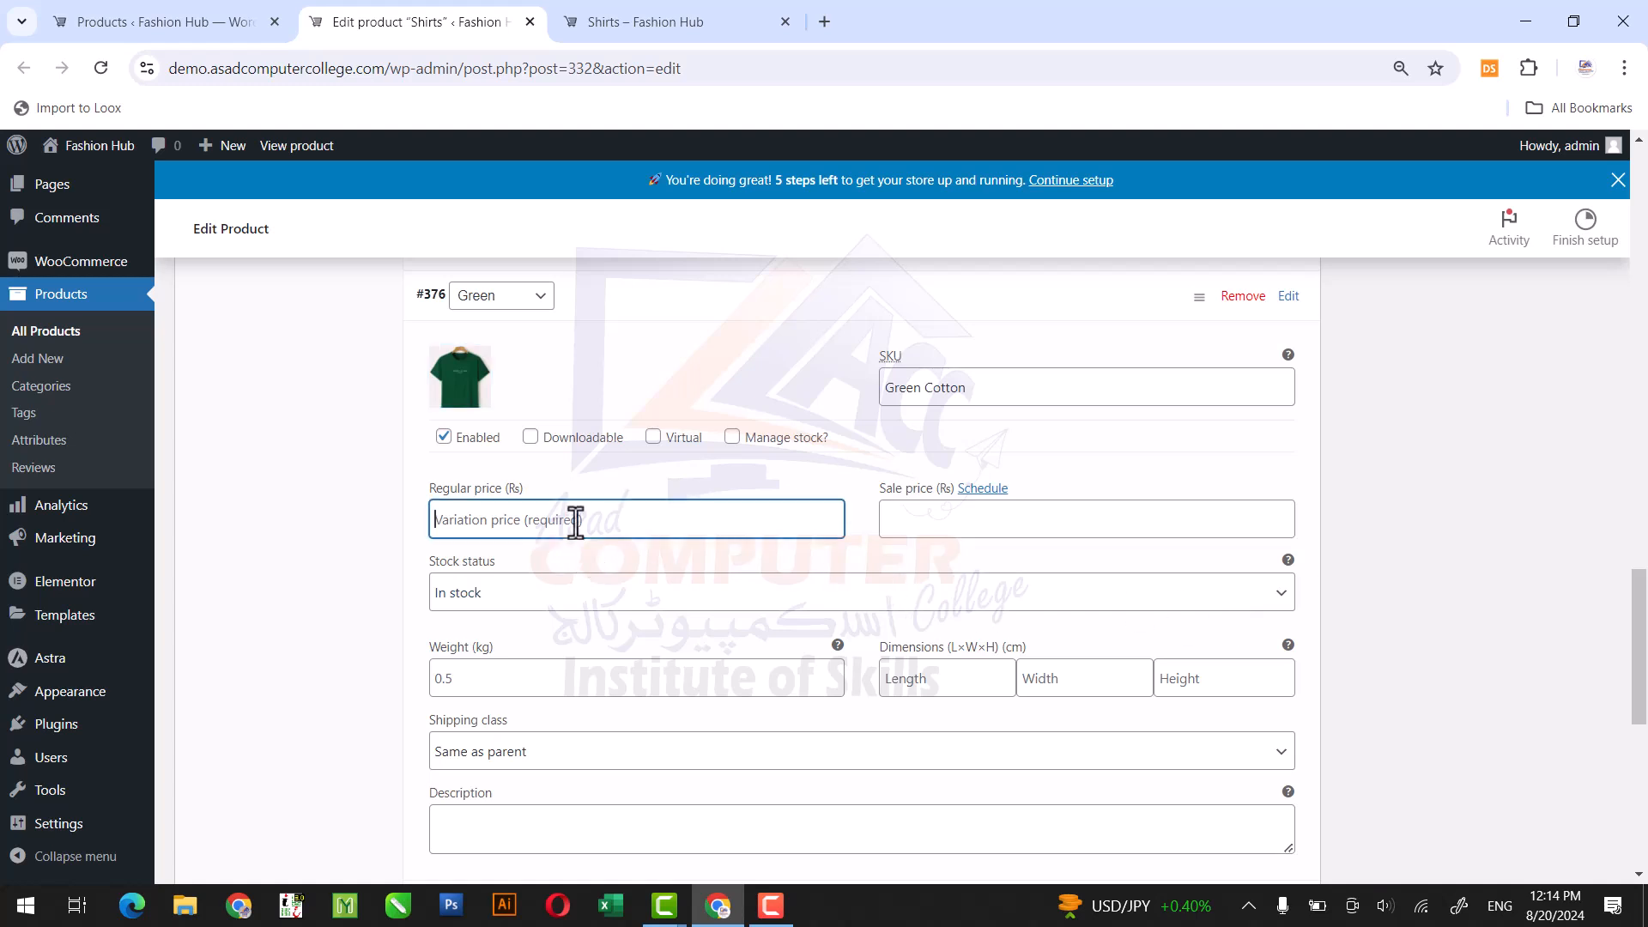
text(4800)
key(BackSpace)
key(BackSpace)
text(00)
key(Tab)
key(Tab)
text(4500)
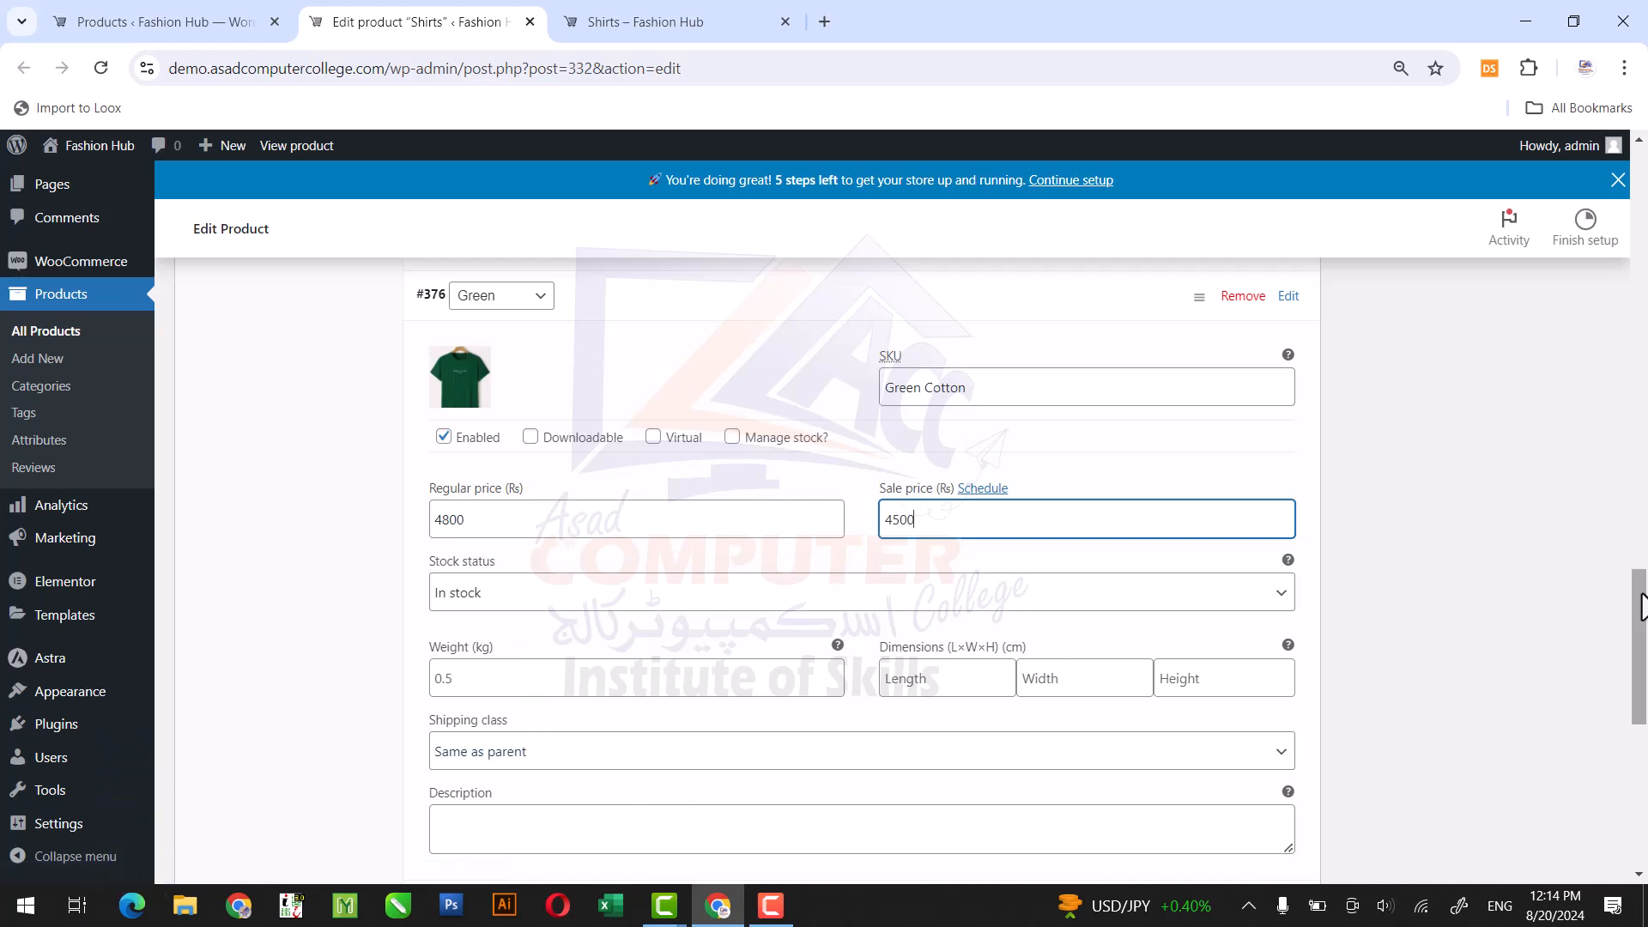
Expand the White variation and set its SKU to White Cotton.
drag(1640, 606, 1640, 675)
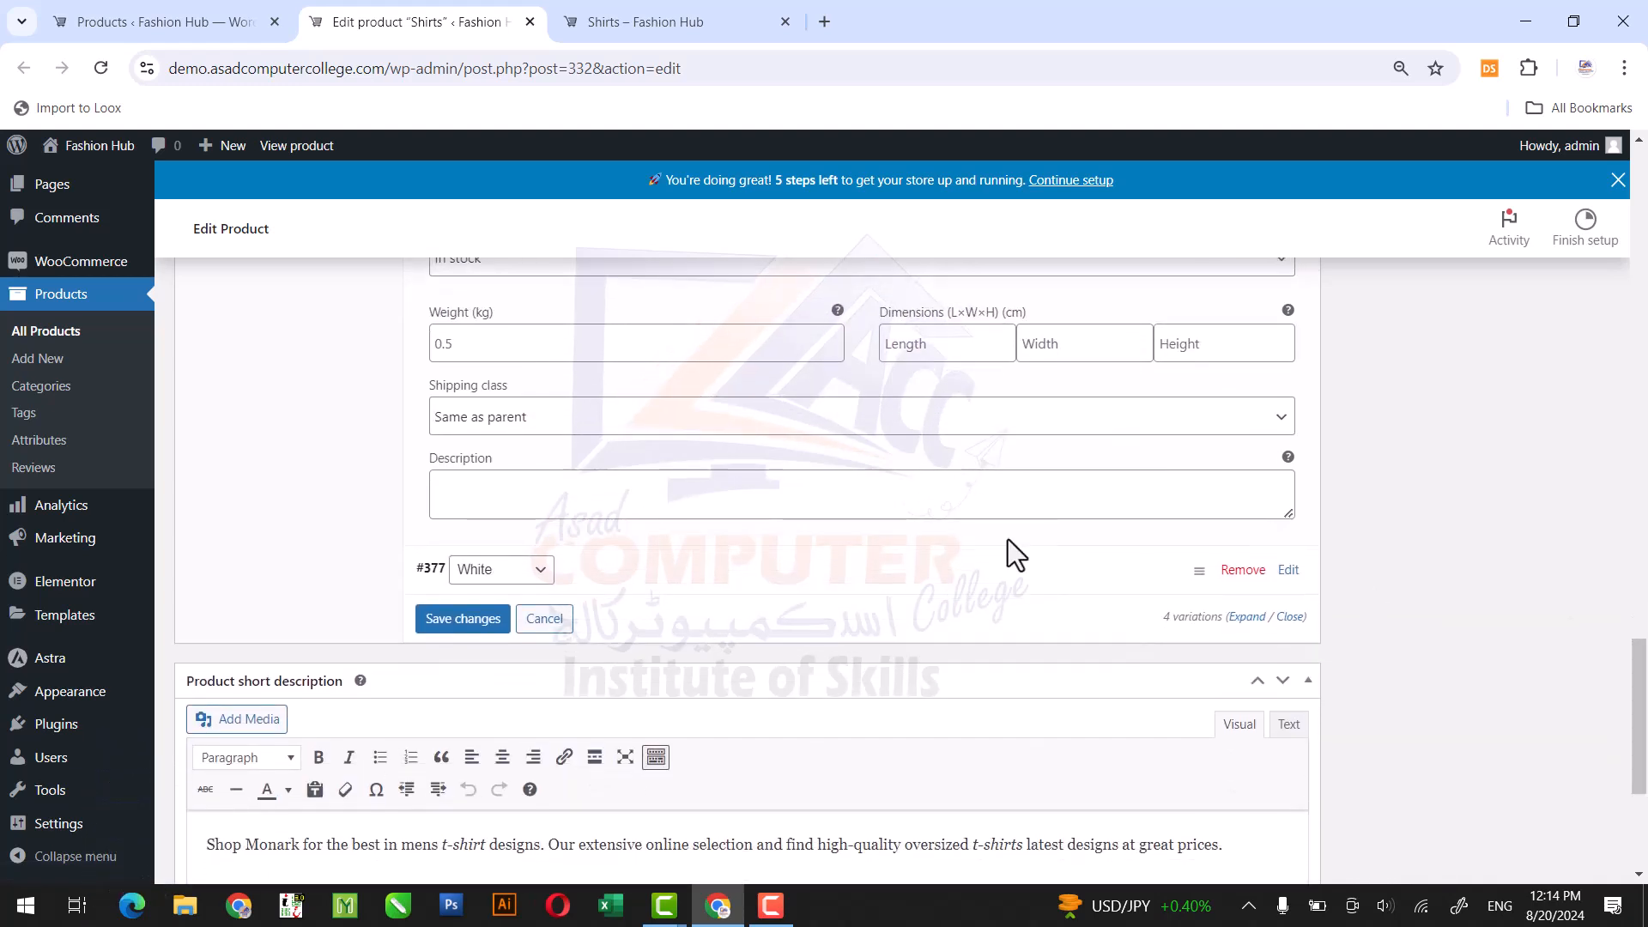
click(873, 589)
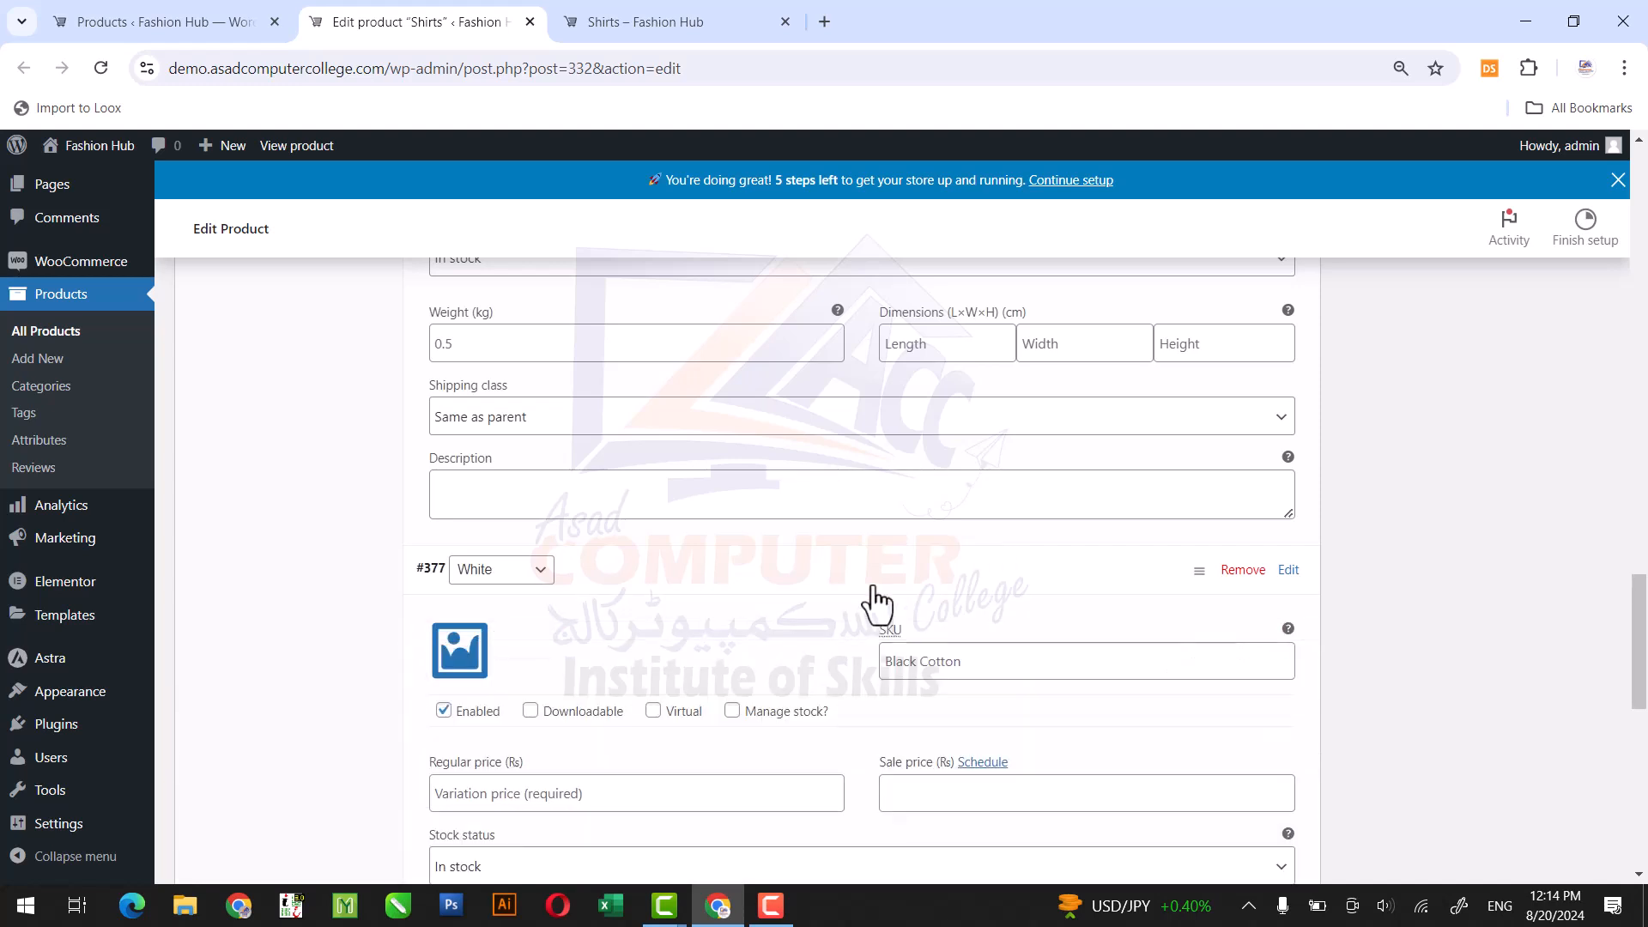
click(972, 661)
text(W)
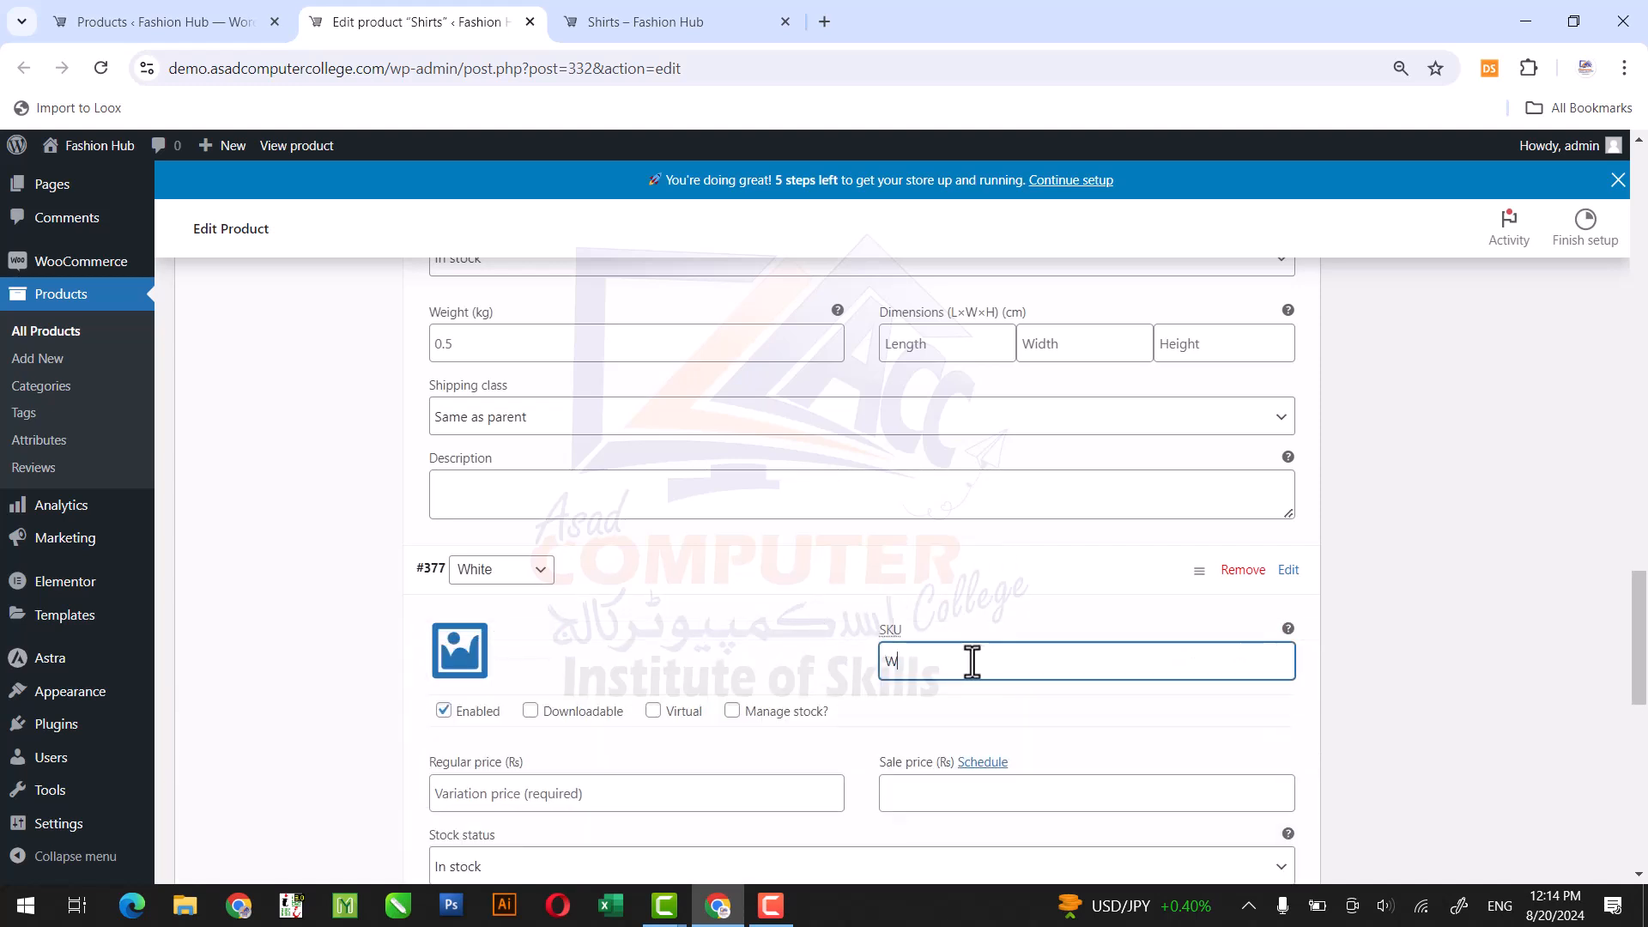
text(hite Cotton)
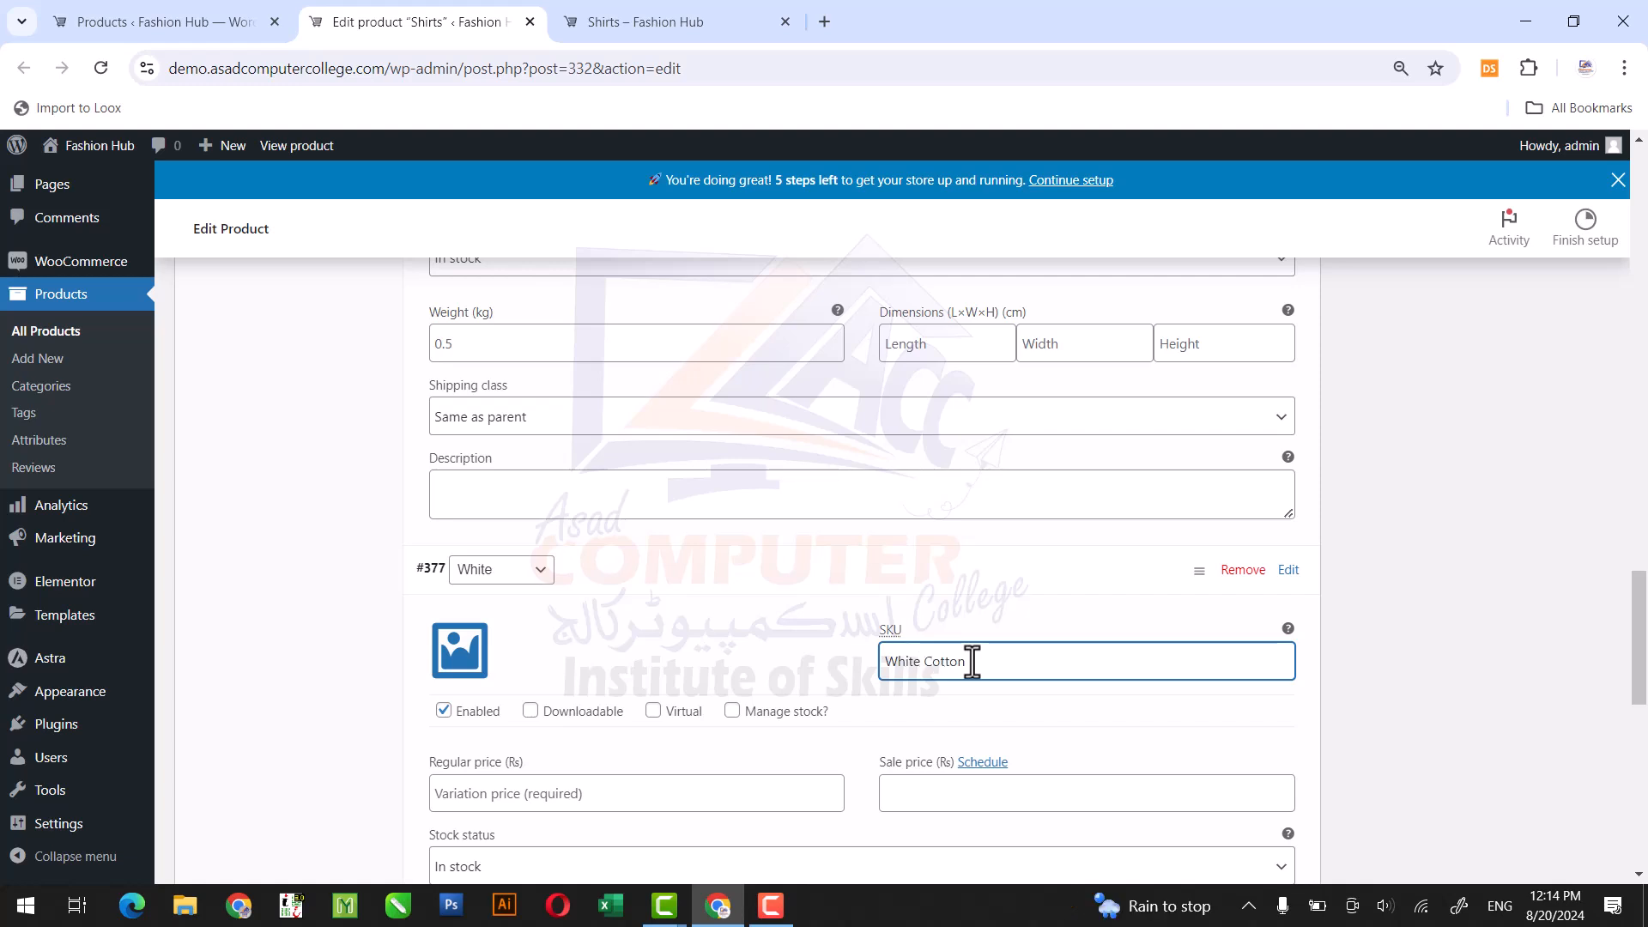
Set the White variation's image to the white T-shirt picture Create-T-Shirt-1.jpg from the media library.
click(783, 801)
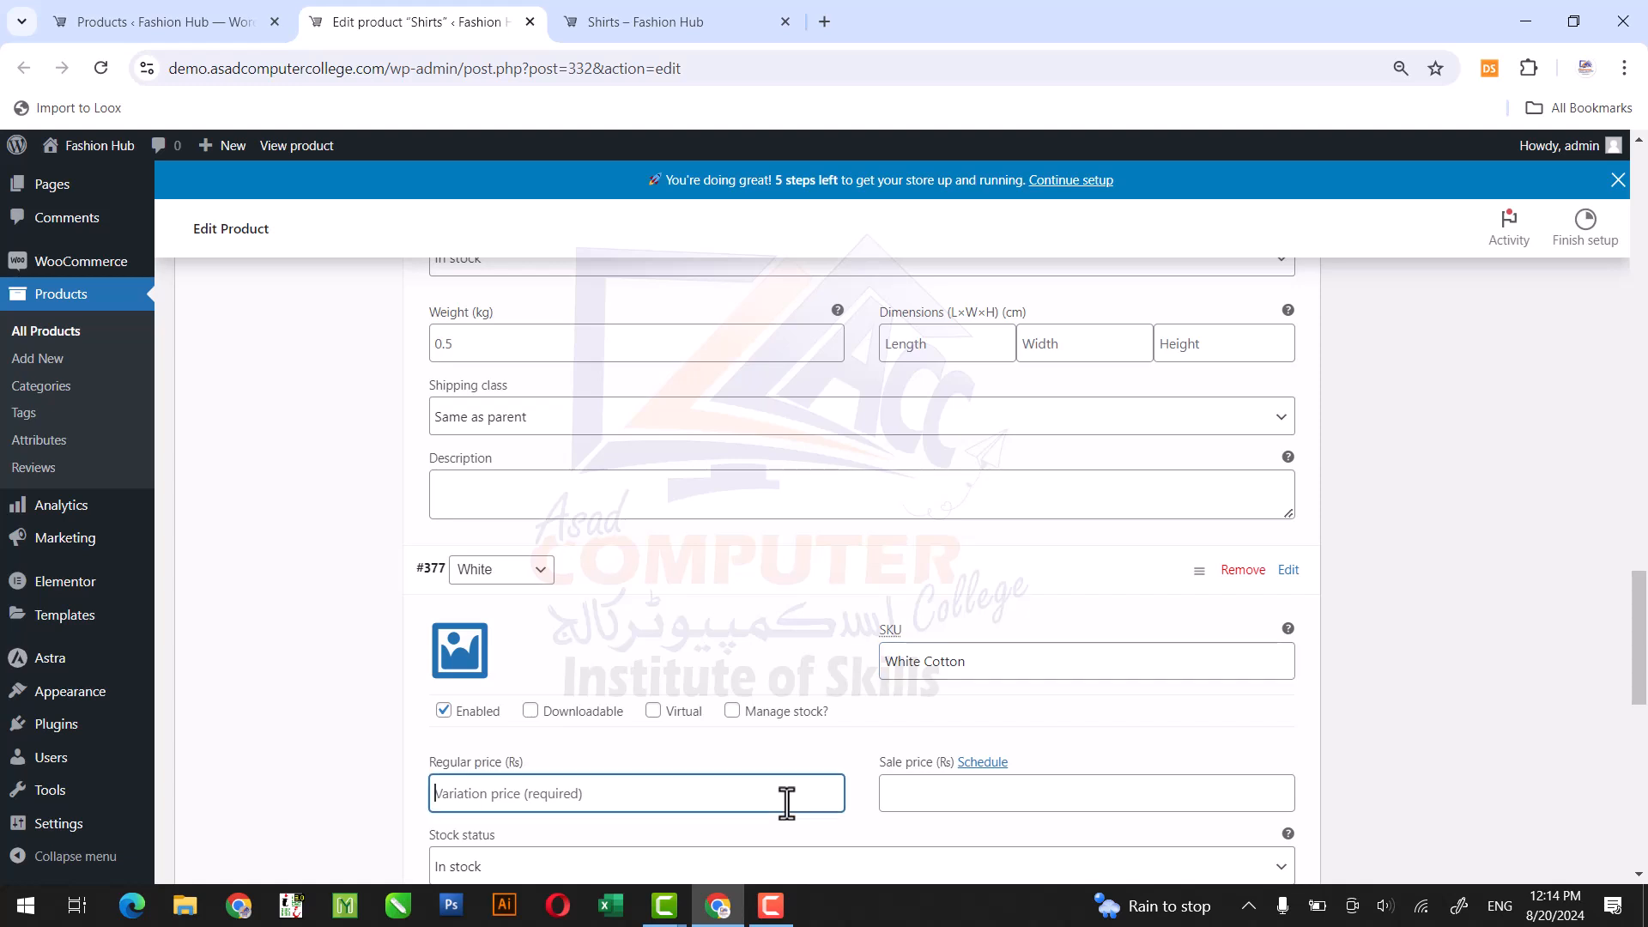
click(457, 656)
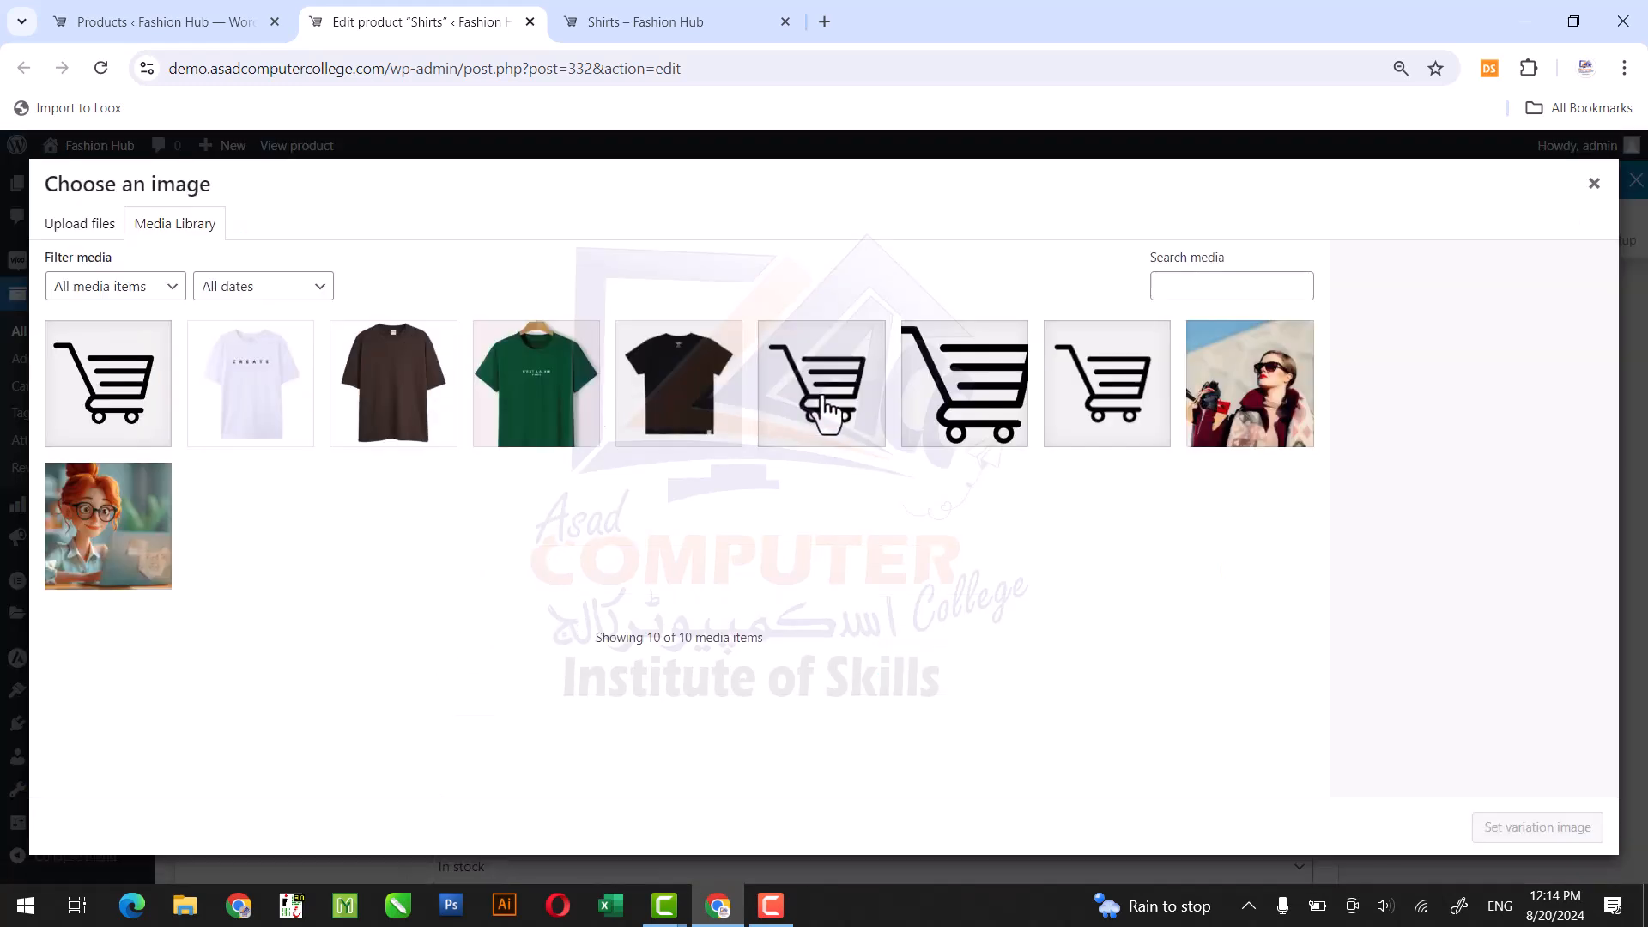
click(266, 403)
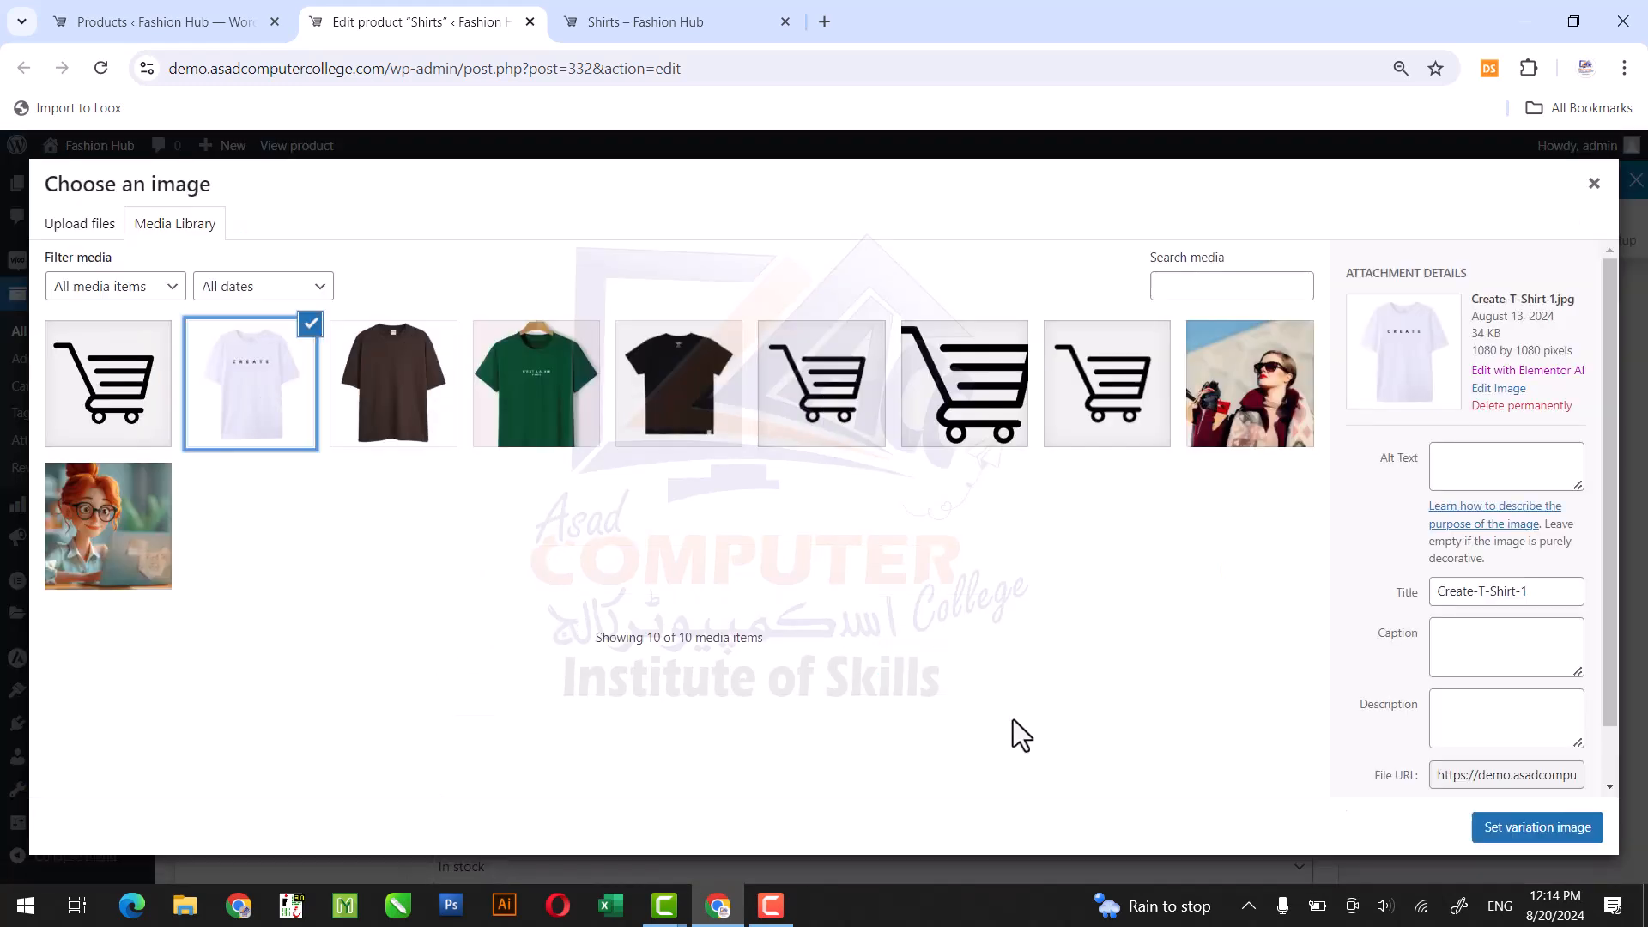
click(1504, 840)
Set the White variation's regular price to 3000.
scroll(1639, 598, down, 4)
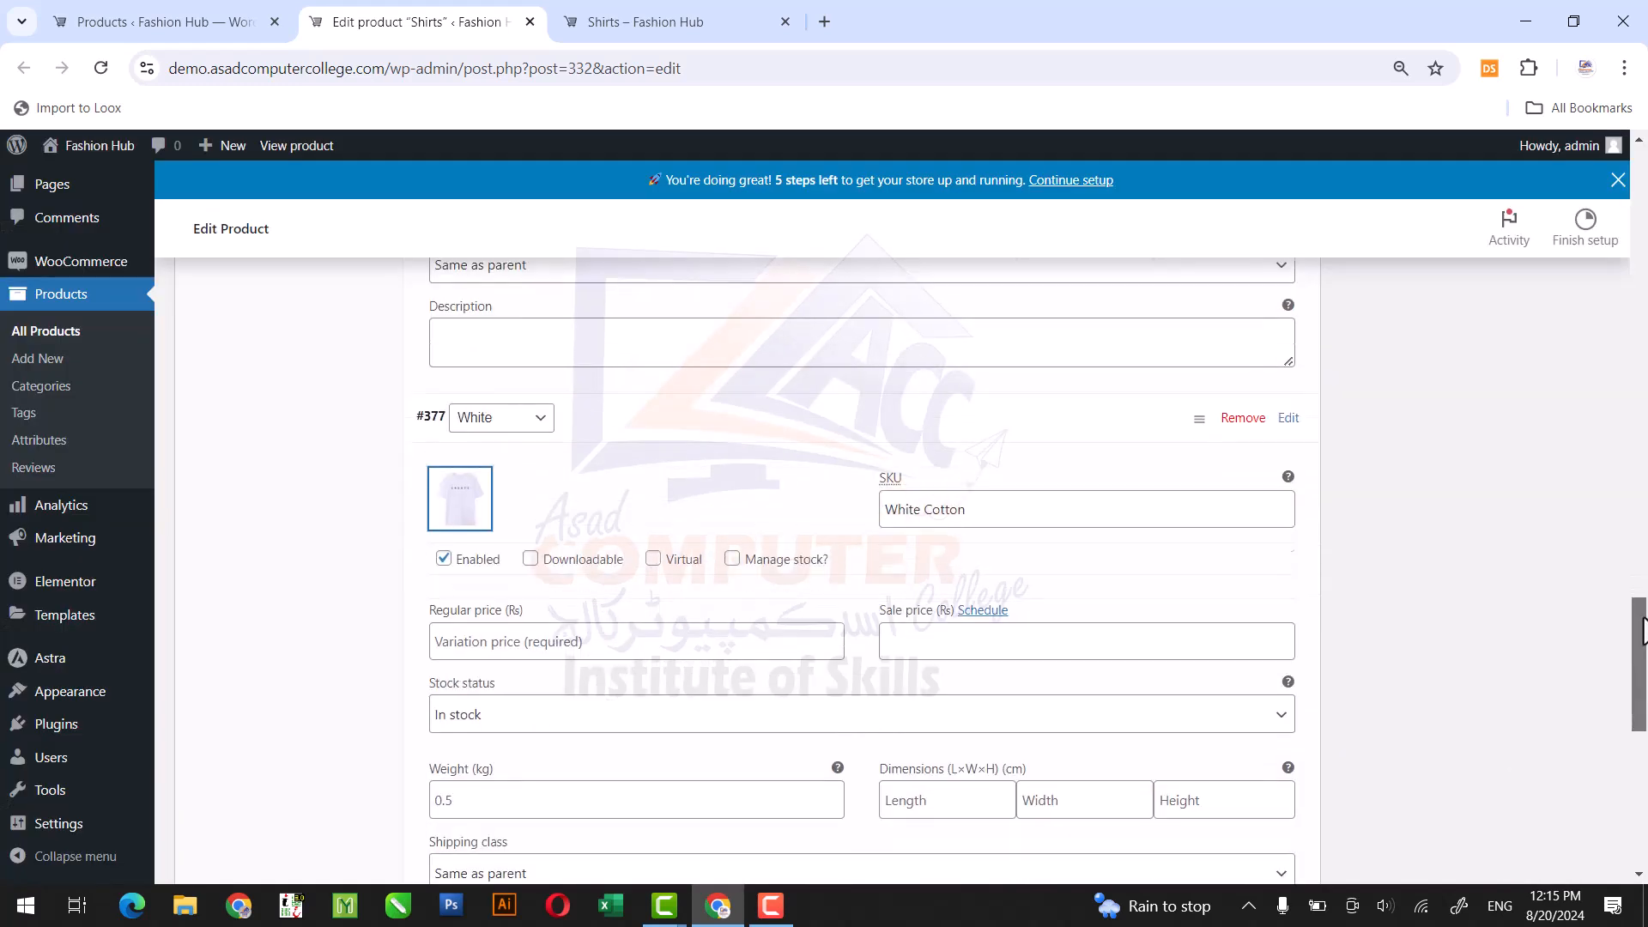
click(697, 467)
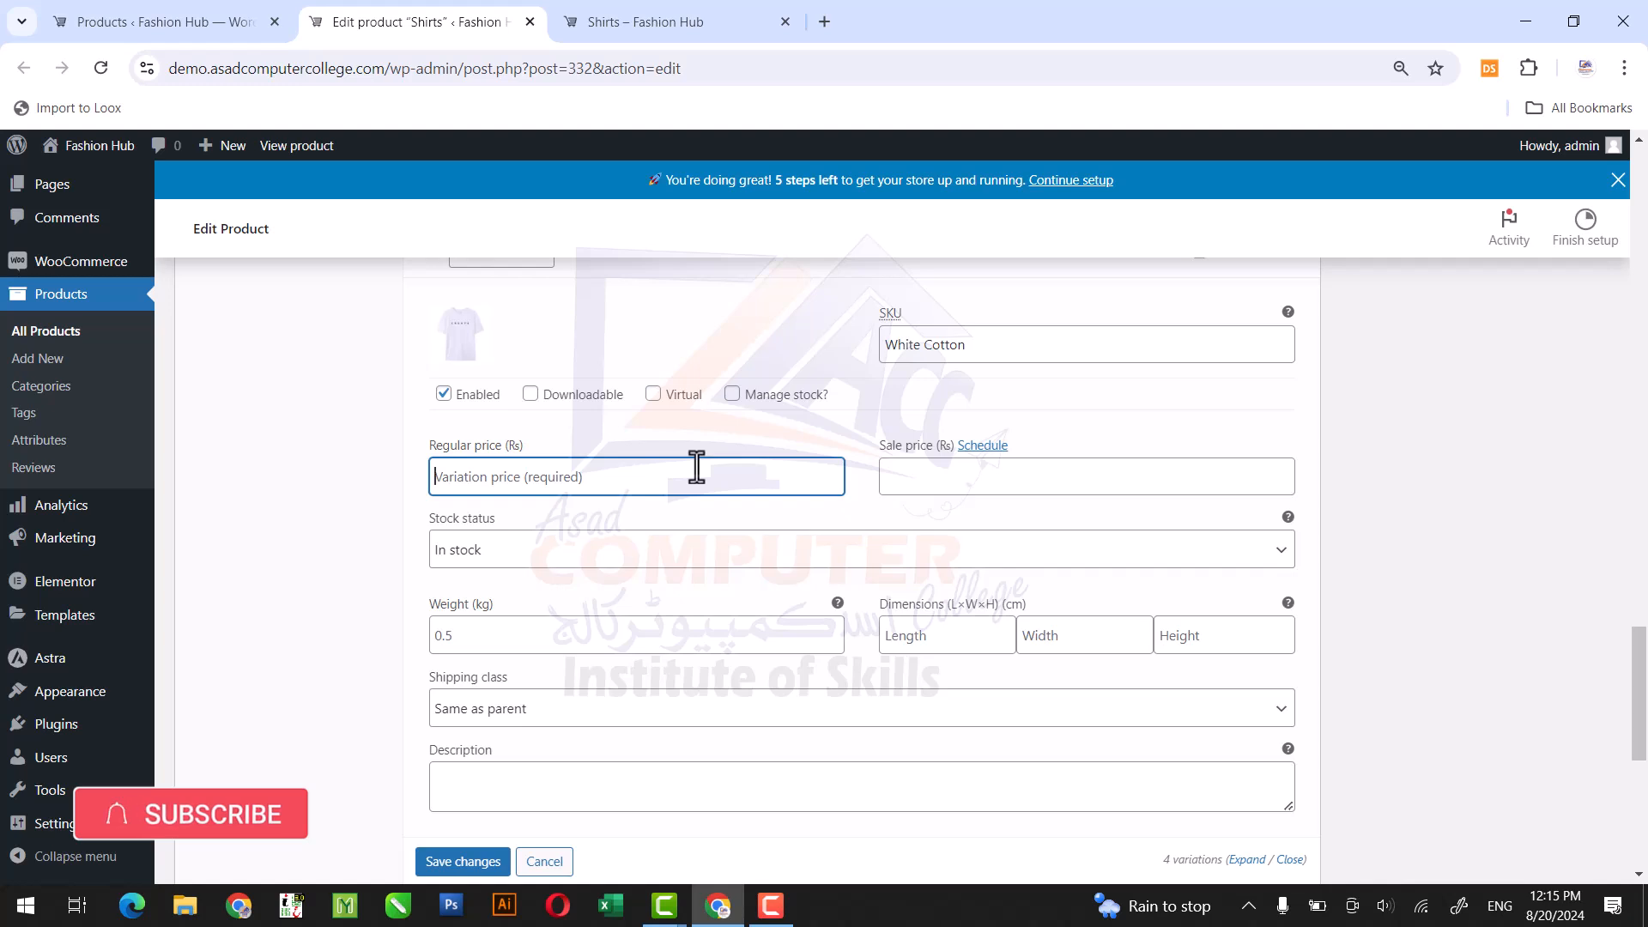
text(3000)
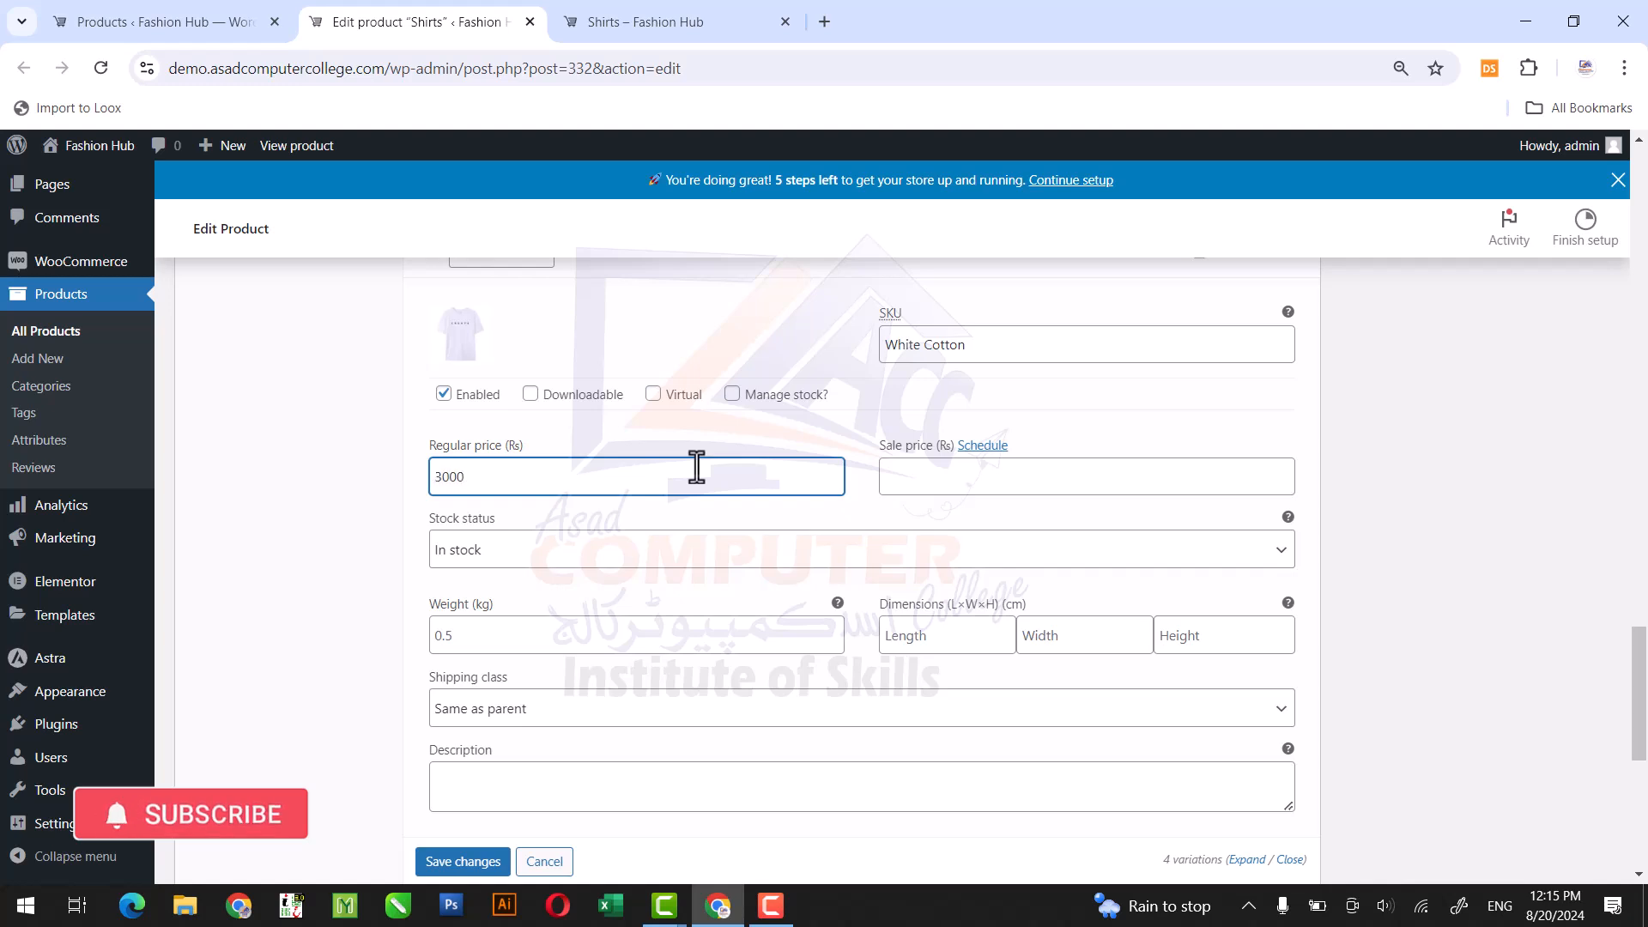
Set the White variation's sale price to 2500 and save both the variation changes and the product.
key(Tab)
key(Tab)
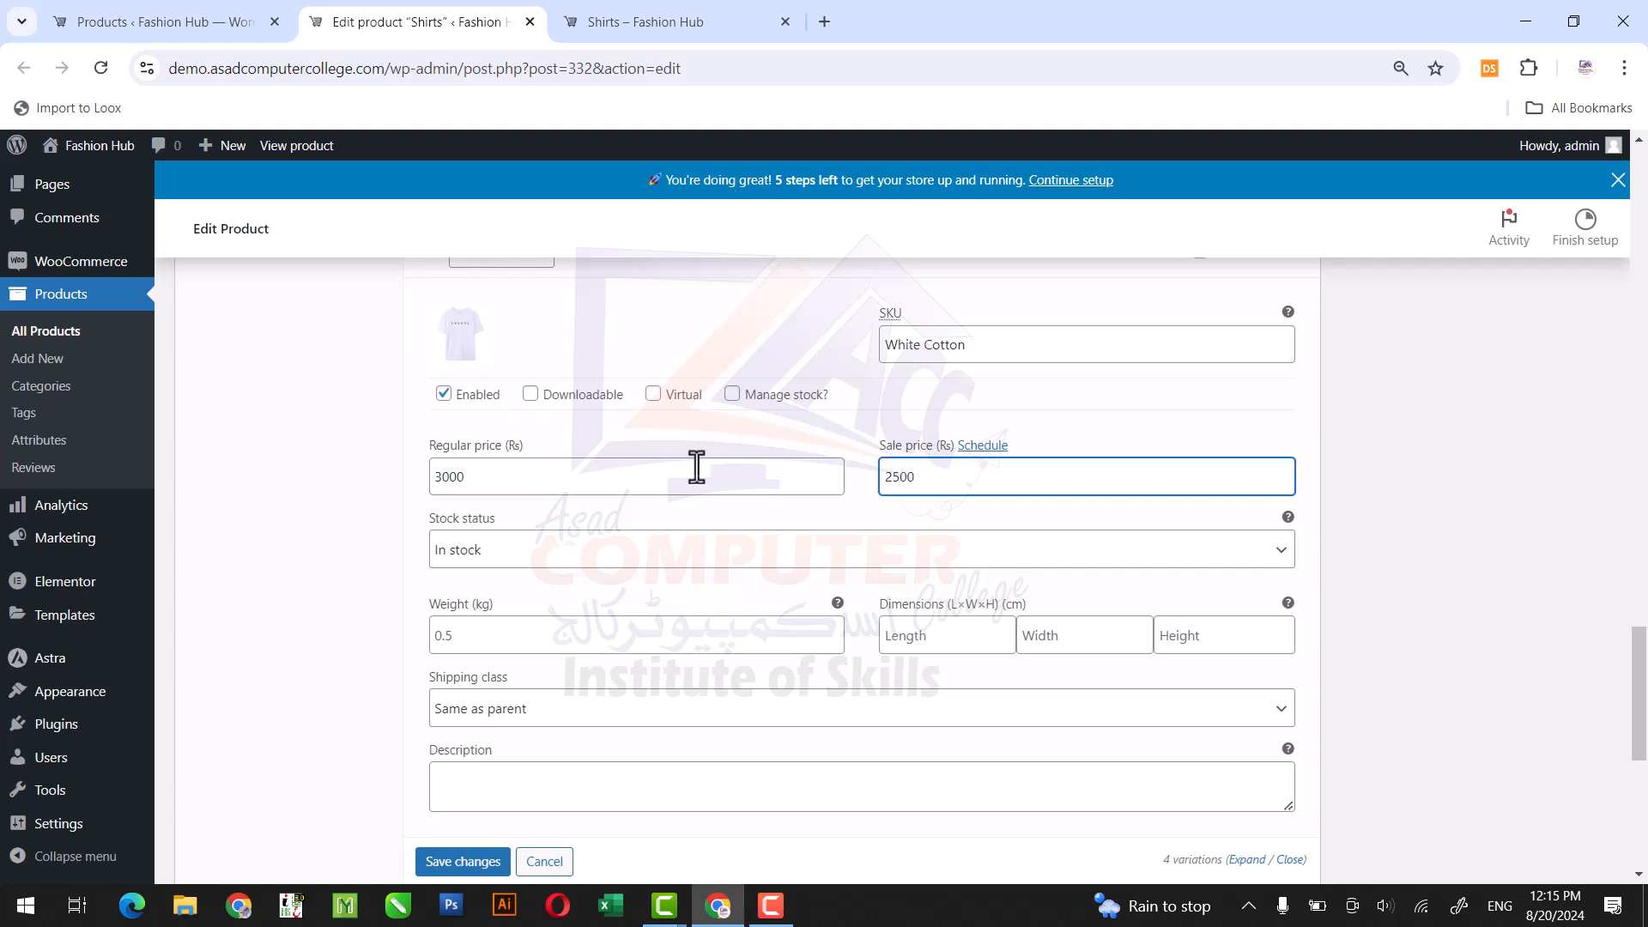
click(464, 861)
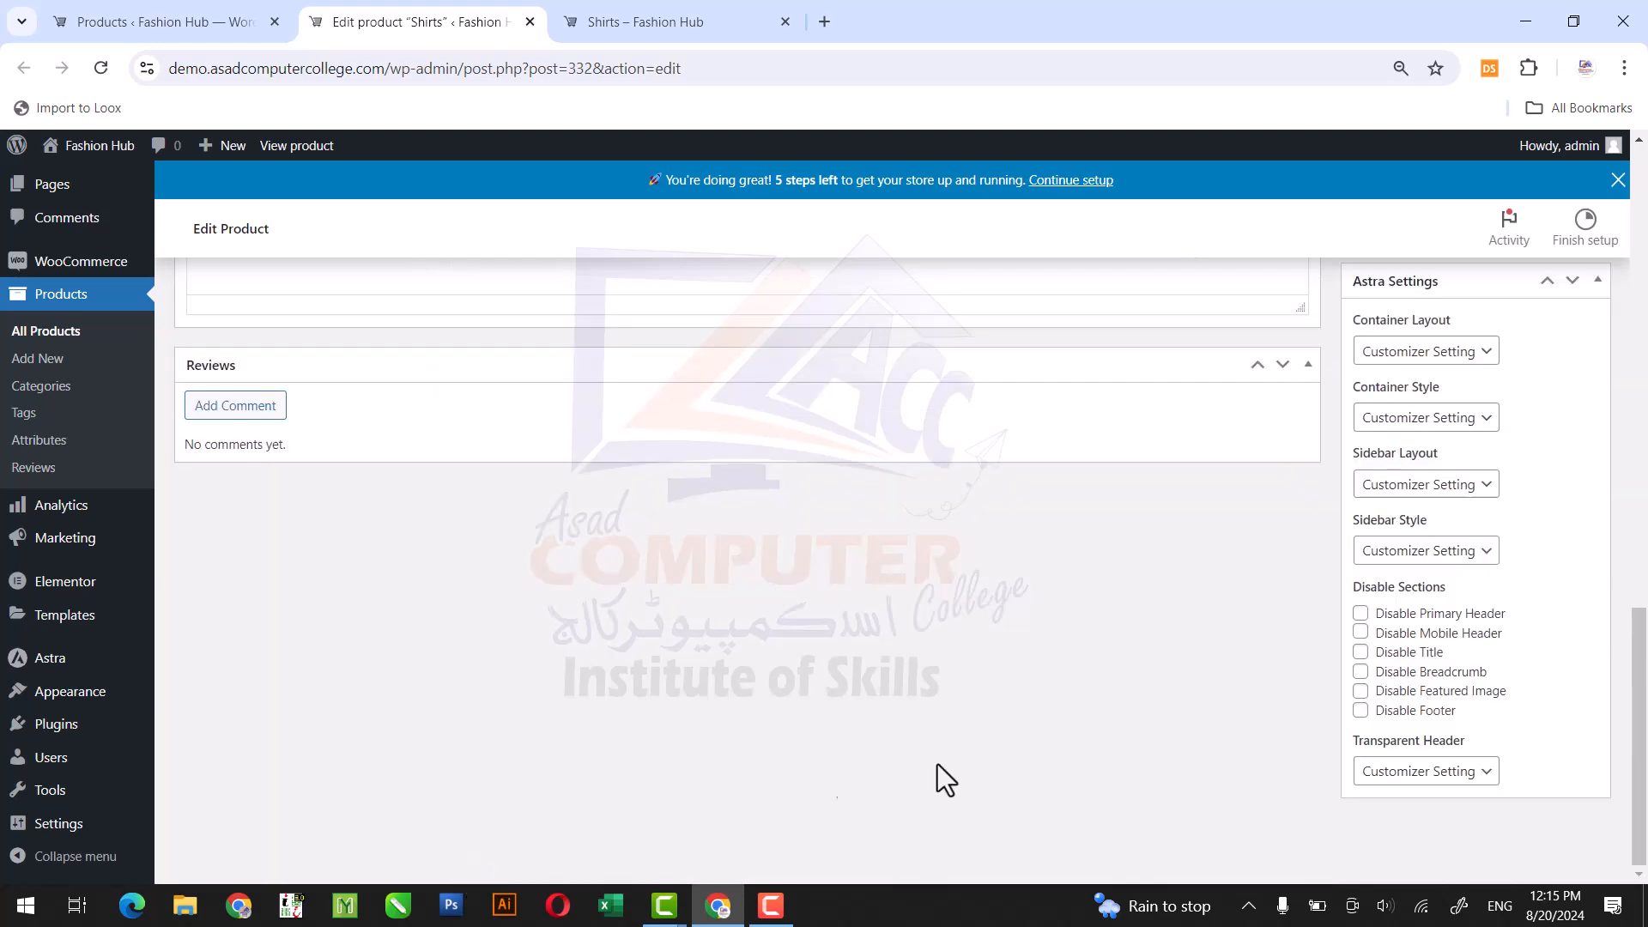
drag(1642, 663, 1641, 270)
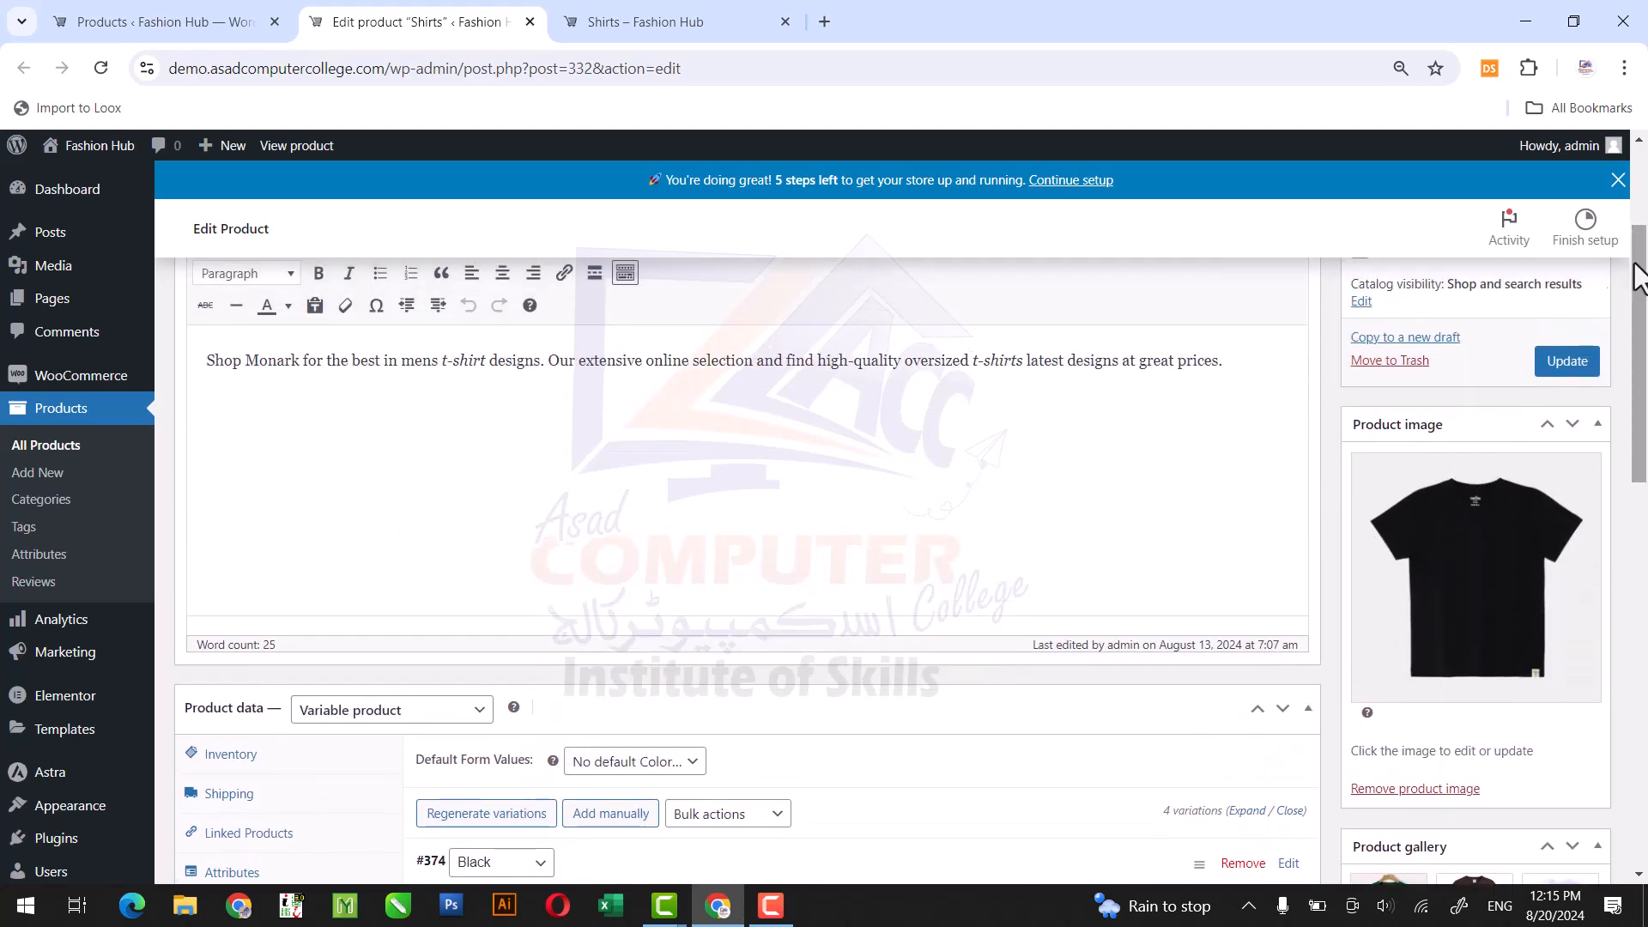
click(1568, 364)
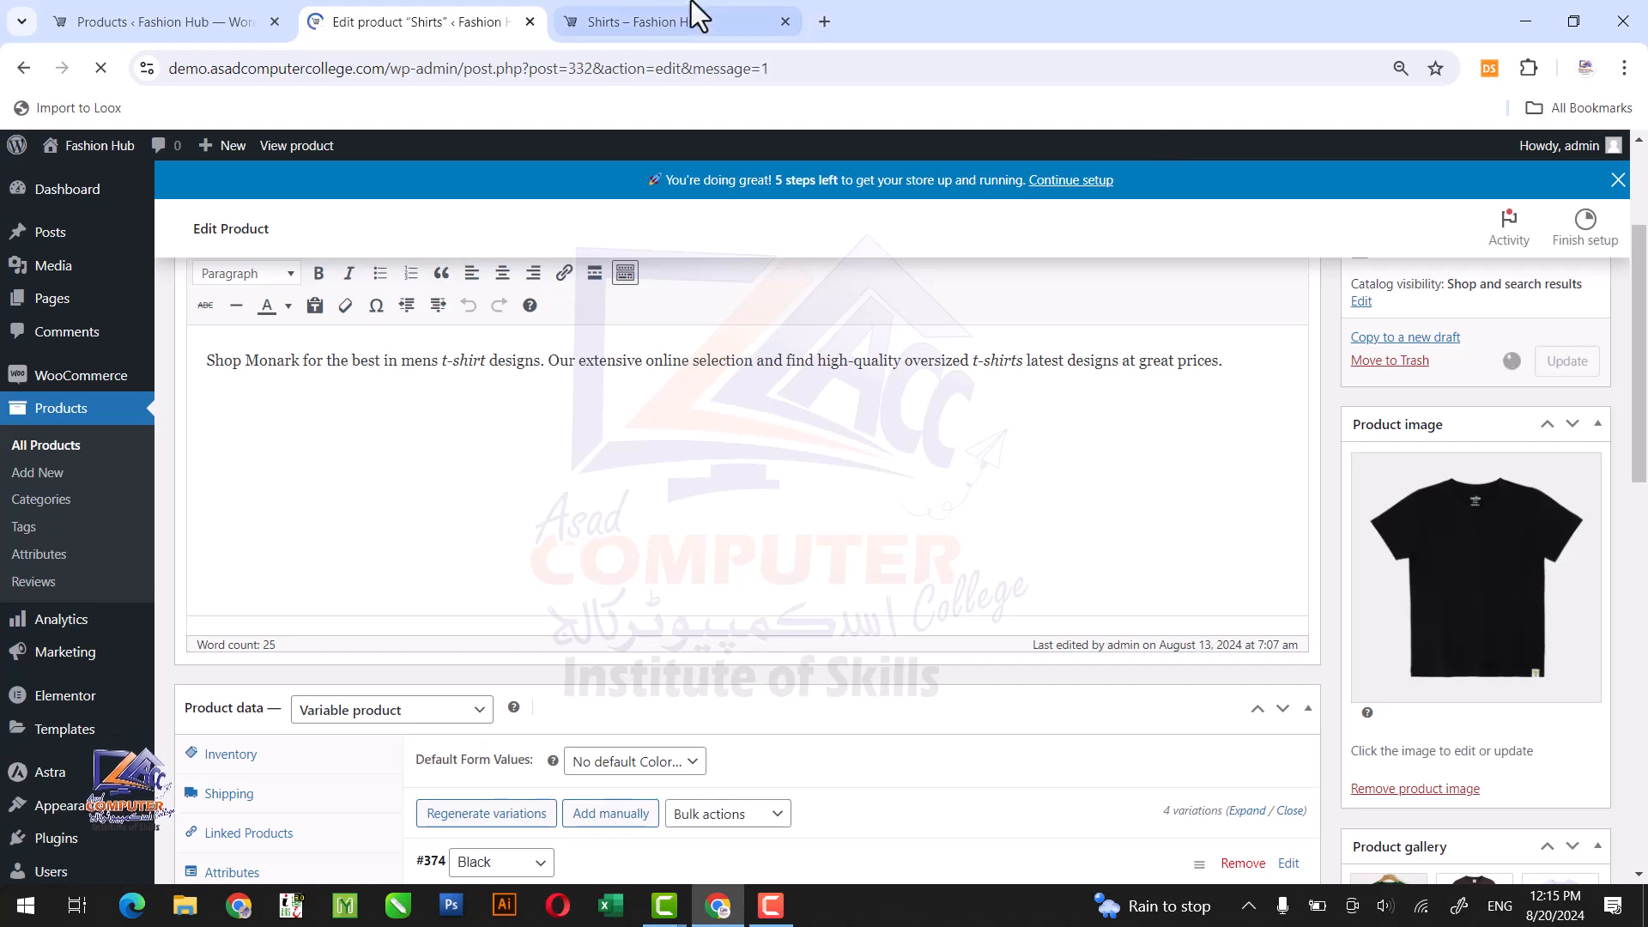
Reload the Shirts store page and try adding the product to the cart without choosing a color.
click(736, 9)
click(96, 70)
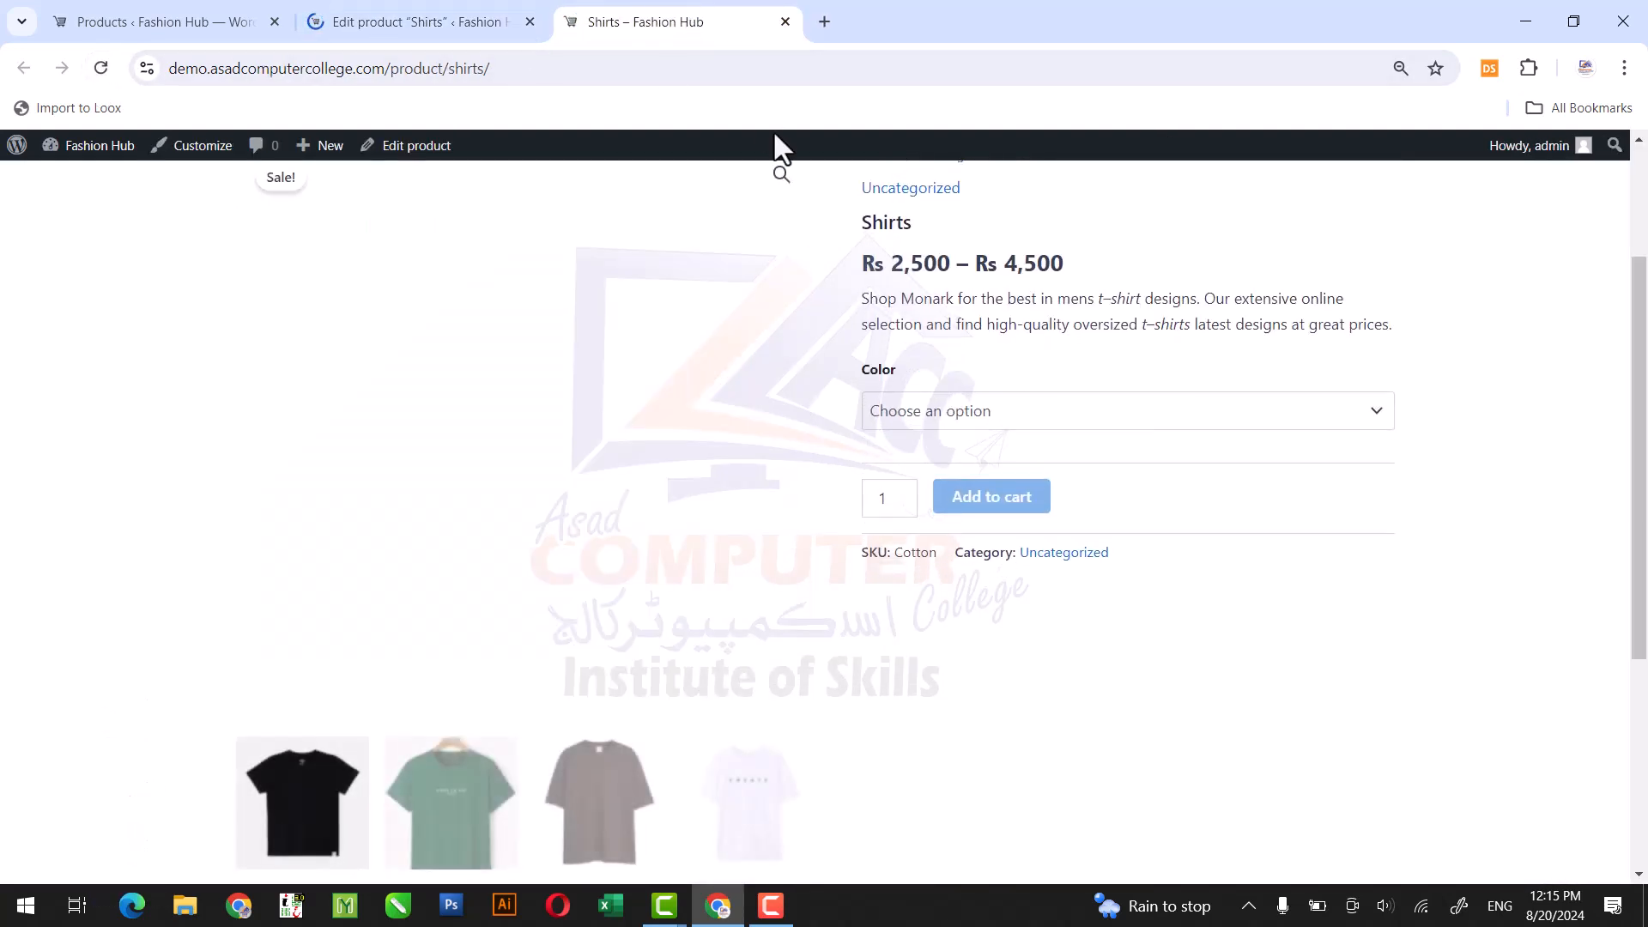
scroll(1643, 377, up, 1)
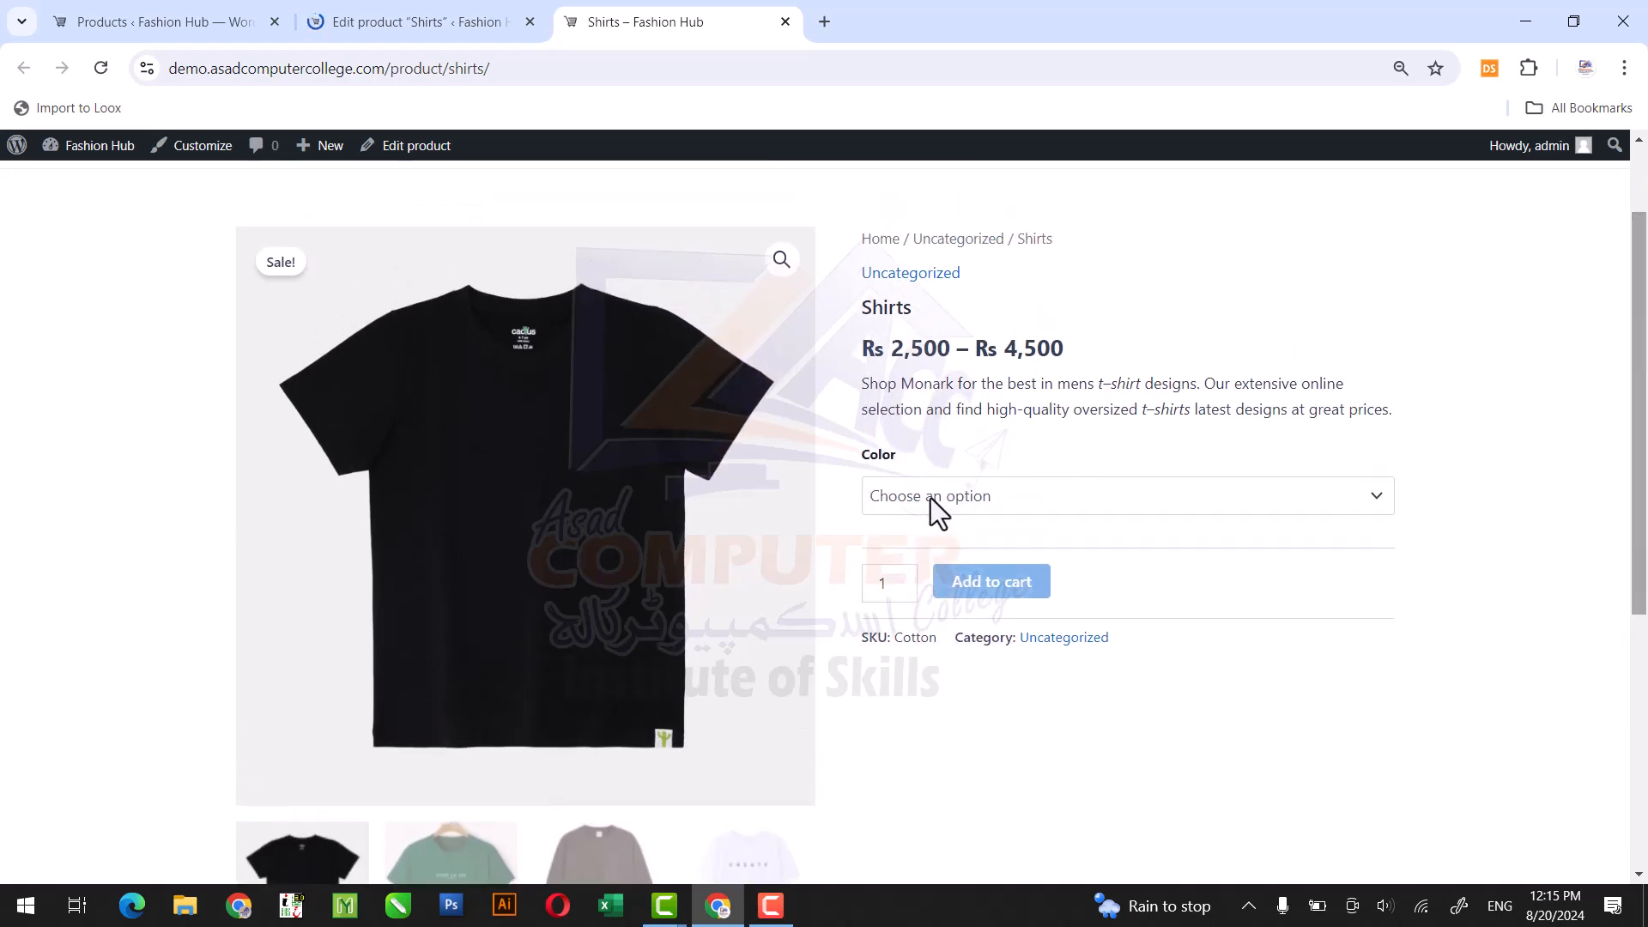
click(947, 584)
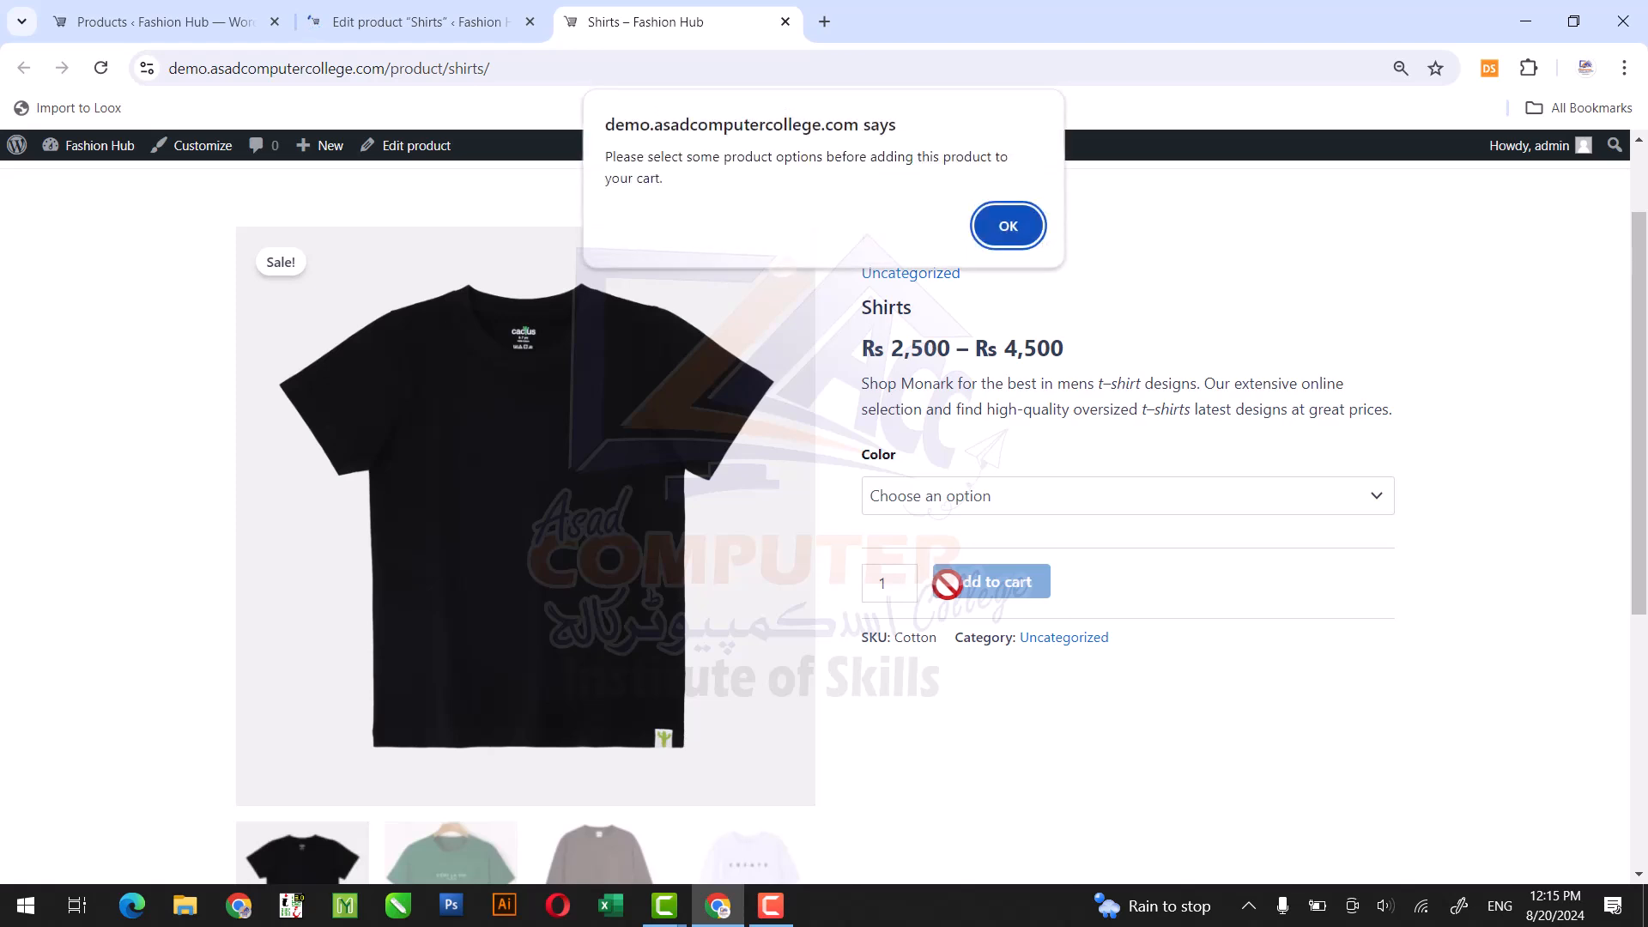
click(1008, 225)
Check the picture and price shown on the store page for the Black, Brown, Green and White options.
click(980, 500)
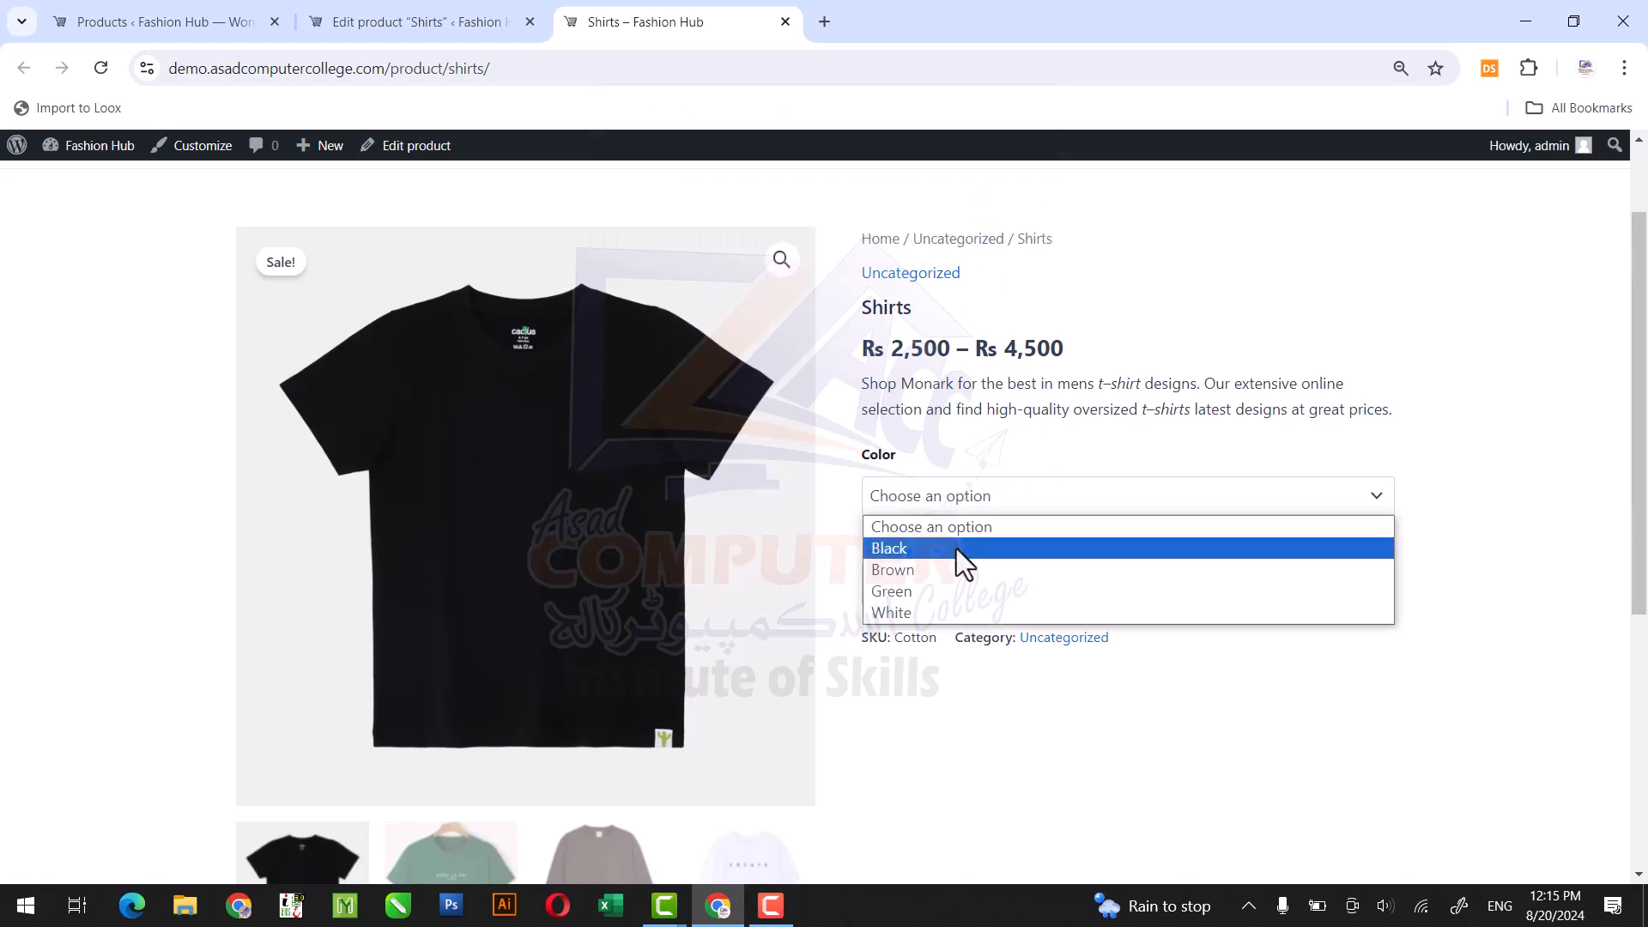
click(956, 549)
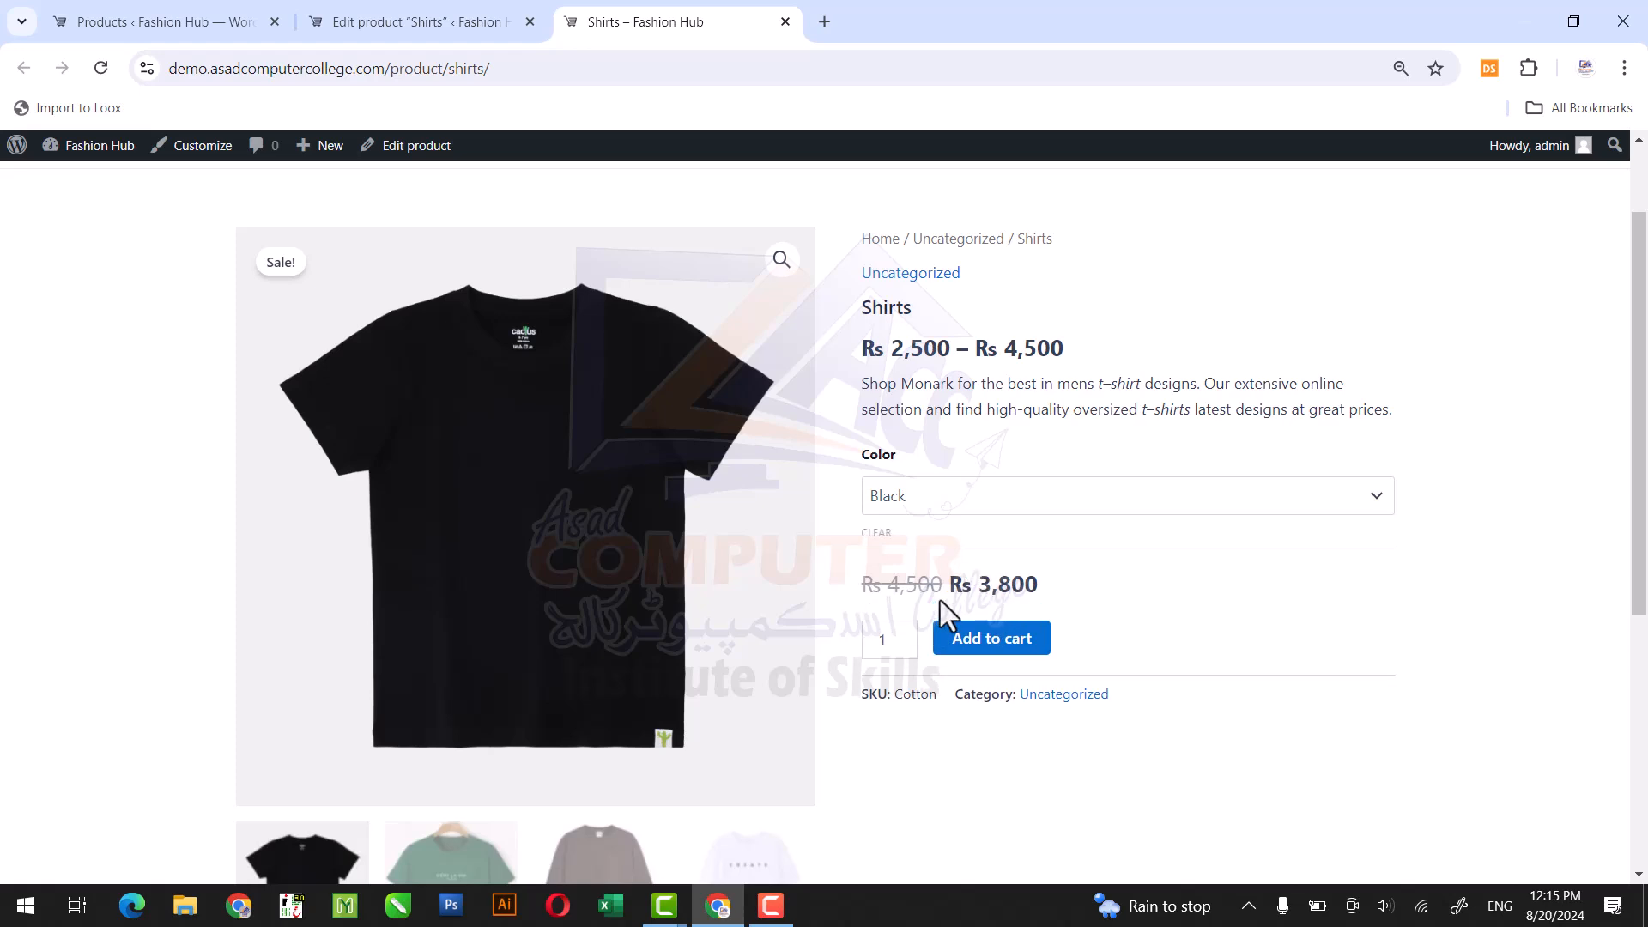
drag(980, 595, 1079, 595)
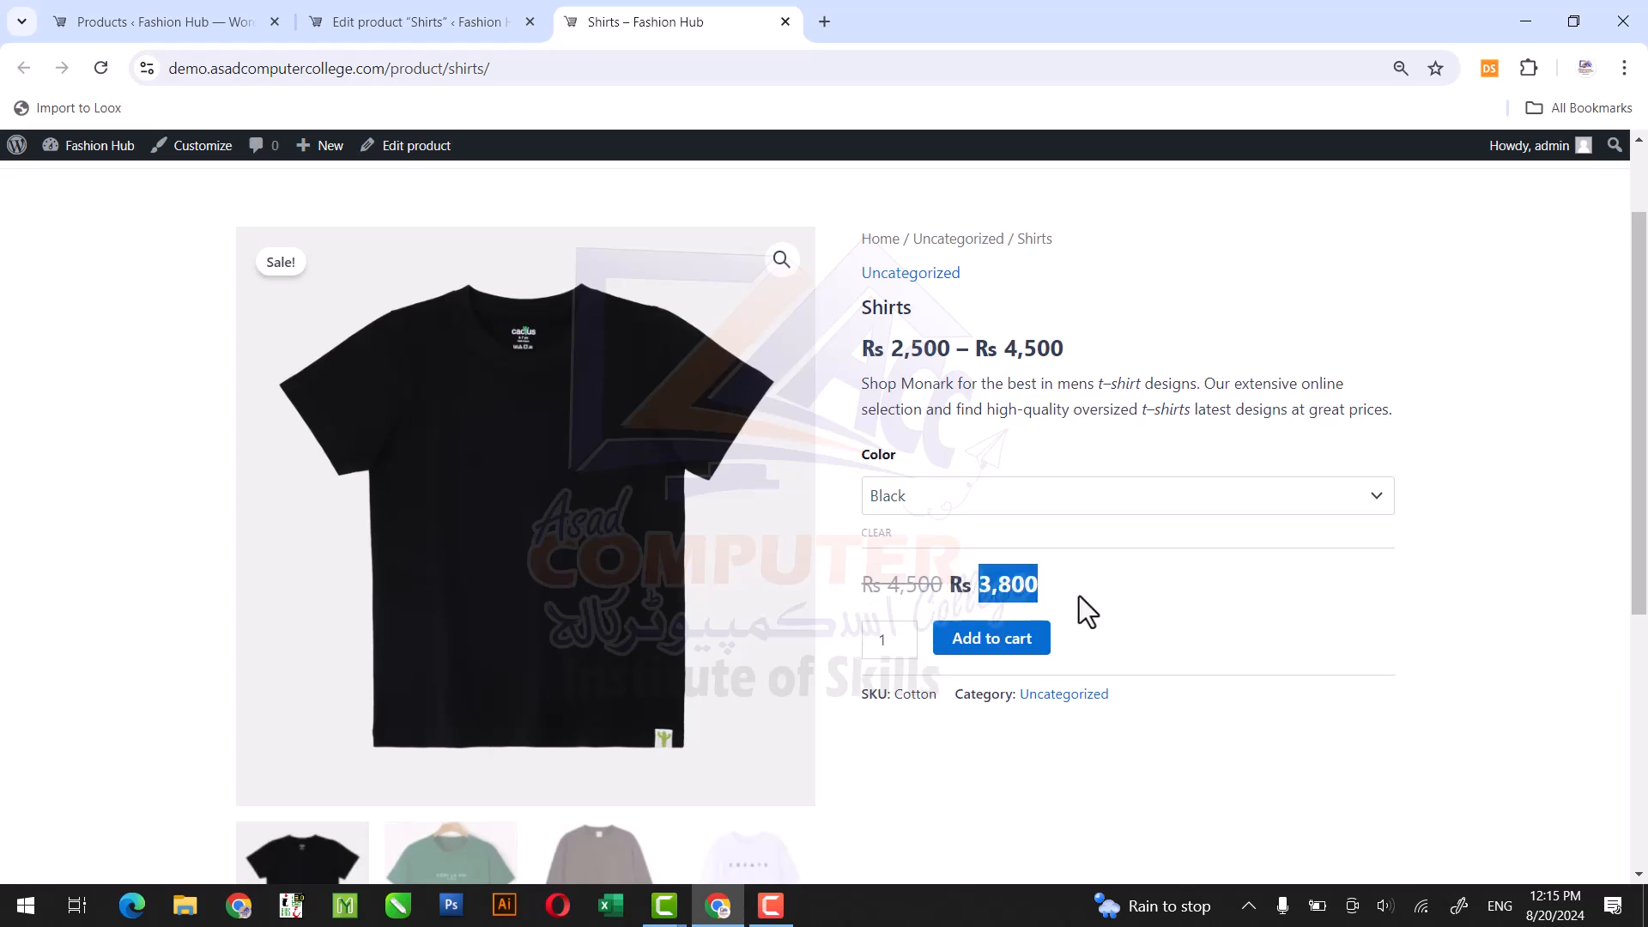
click(983, 505)
click(956, 567)
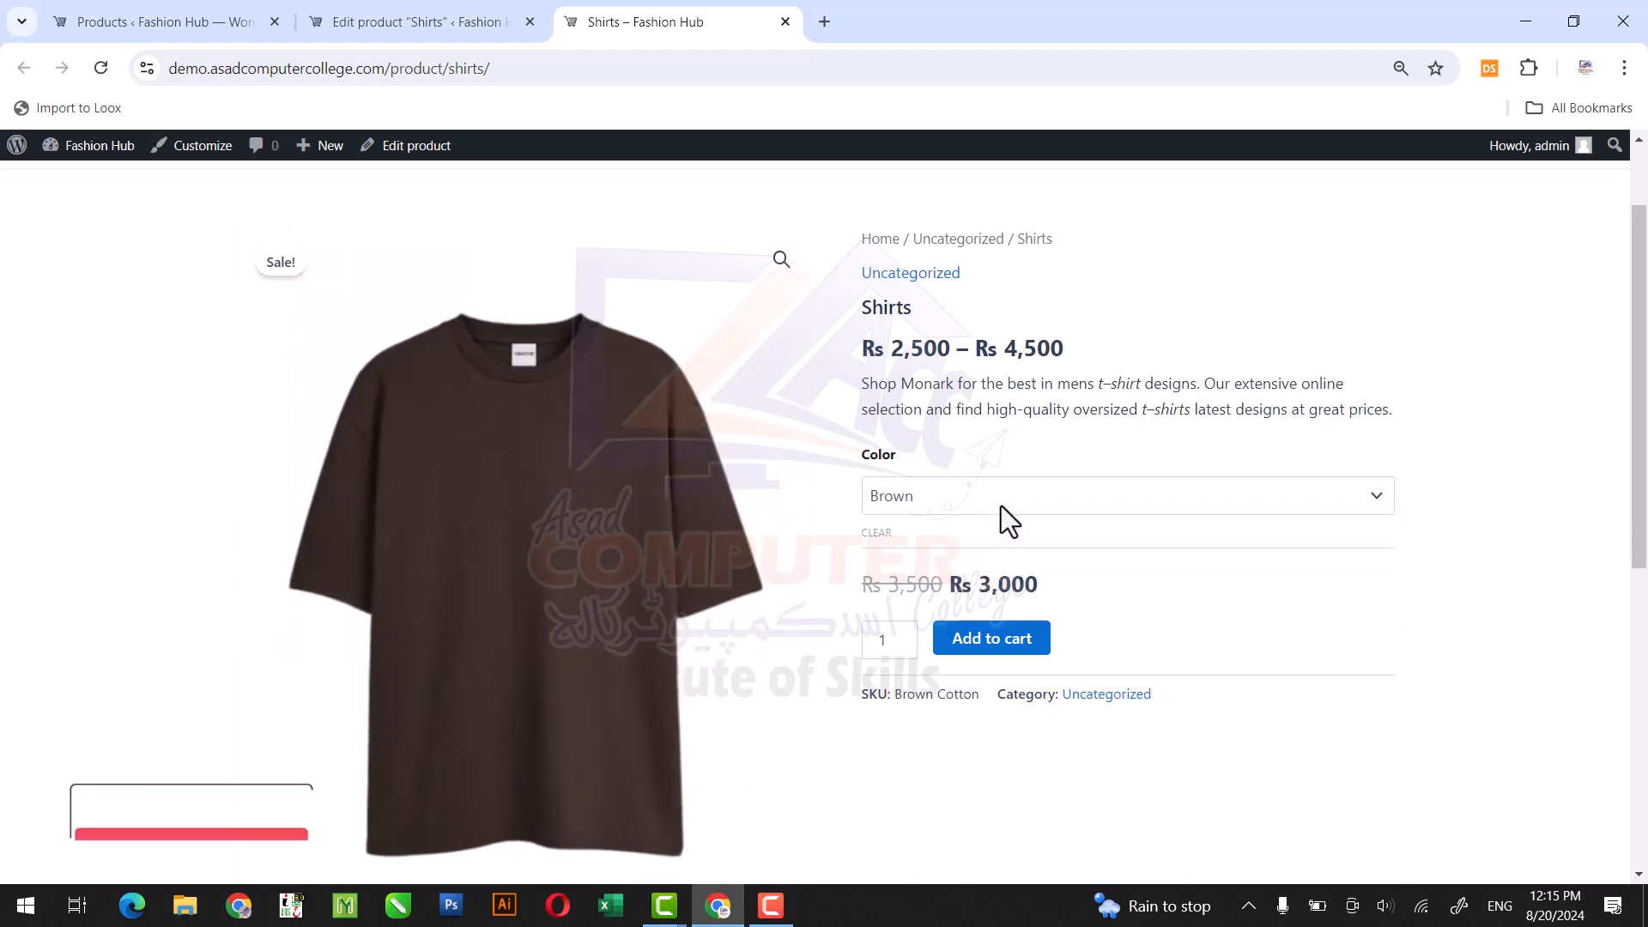
click(1001, 507)
click(987, 591)
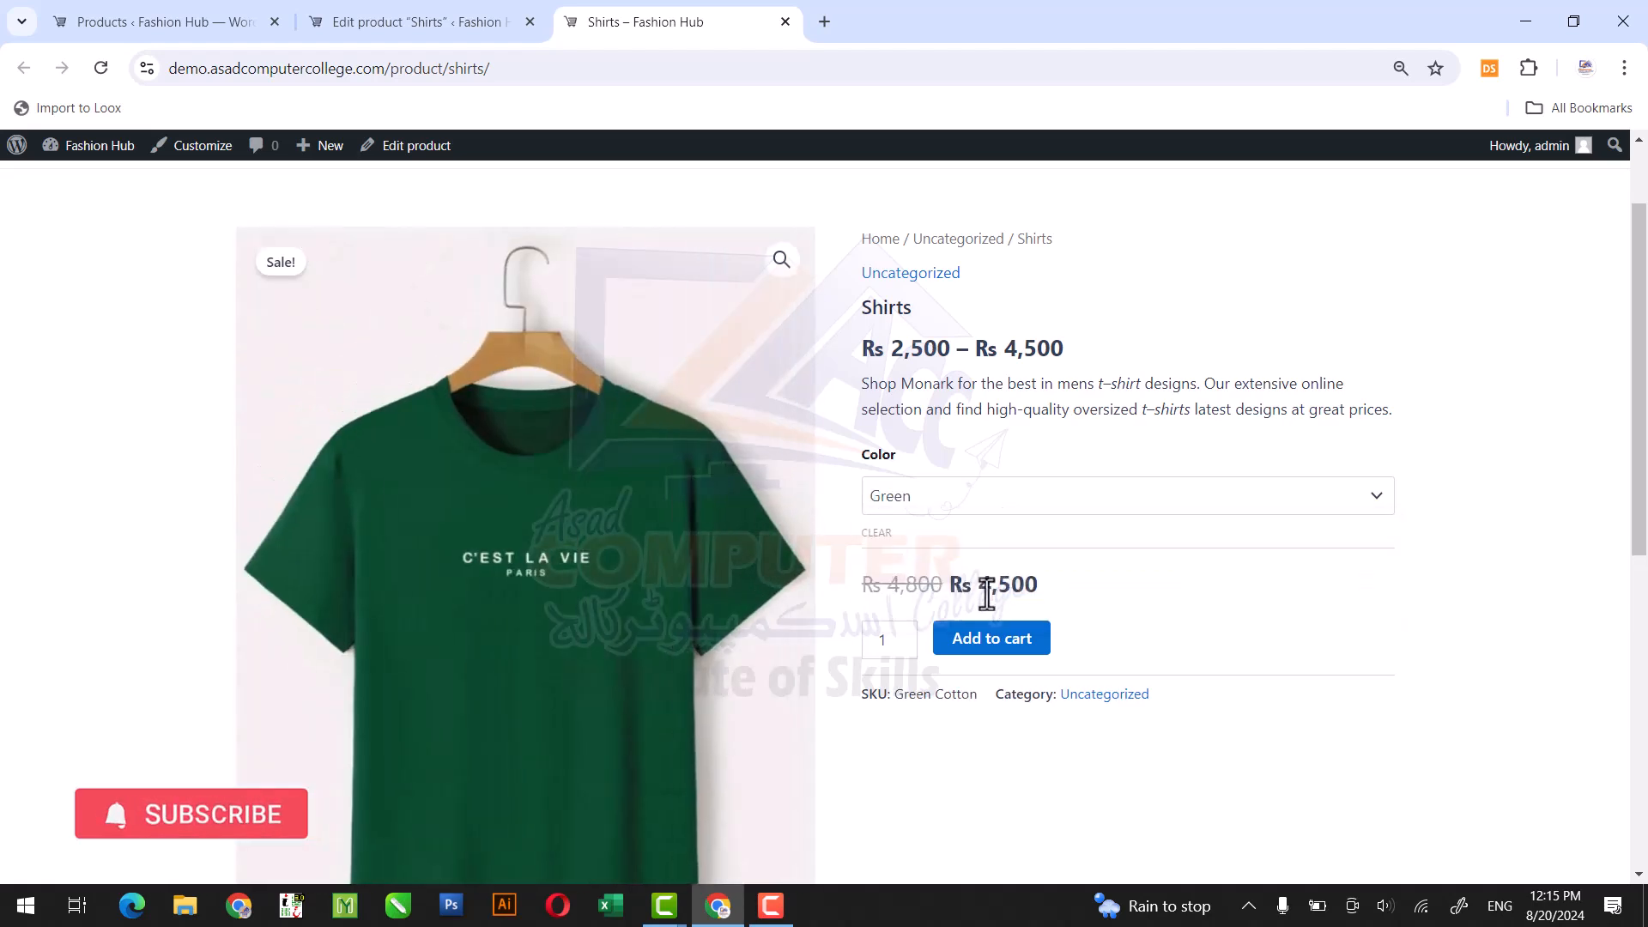
click(1008, 493)
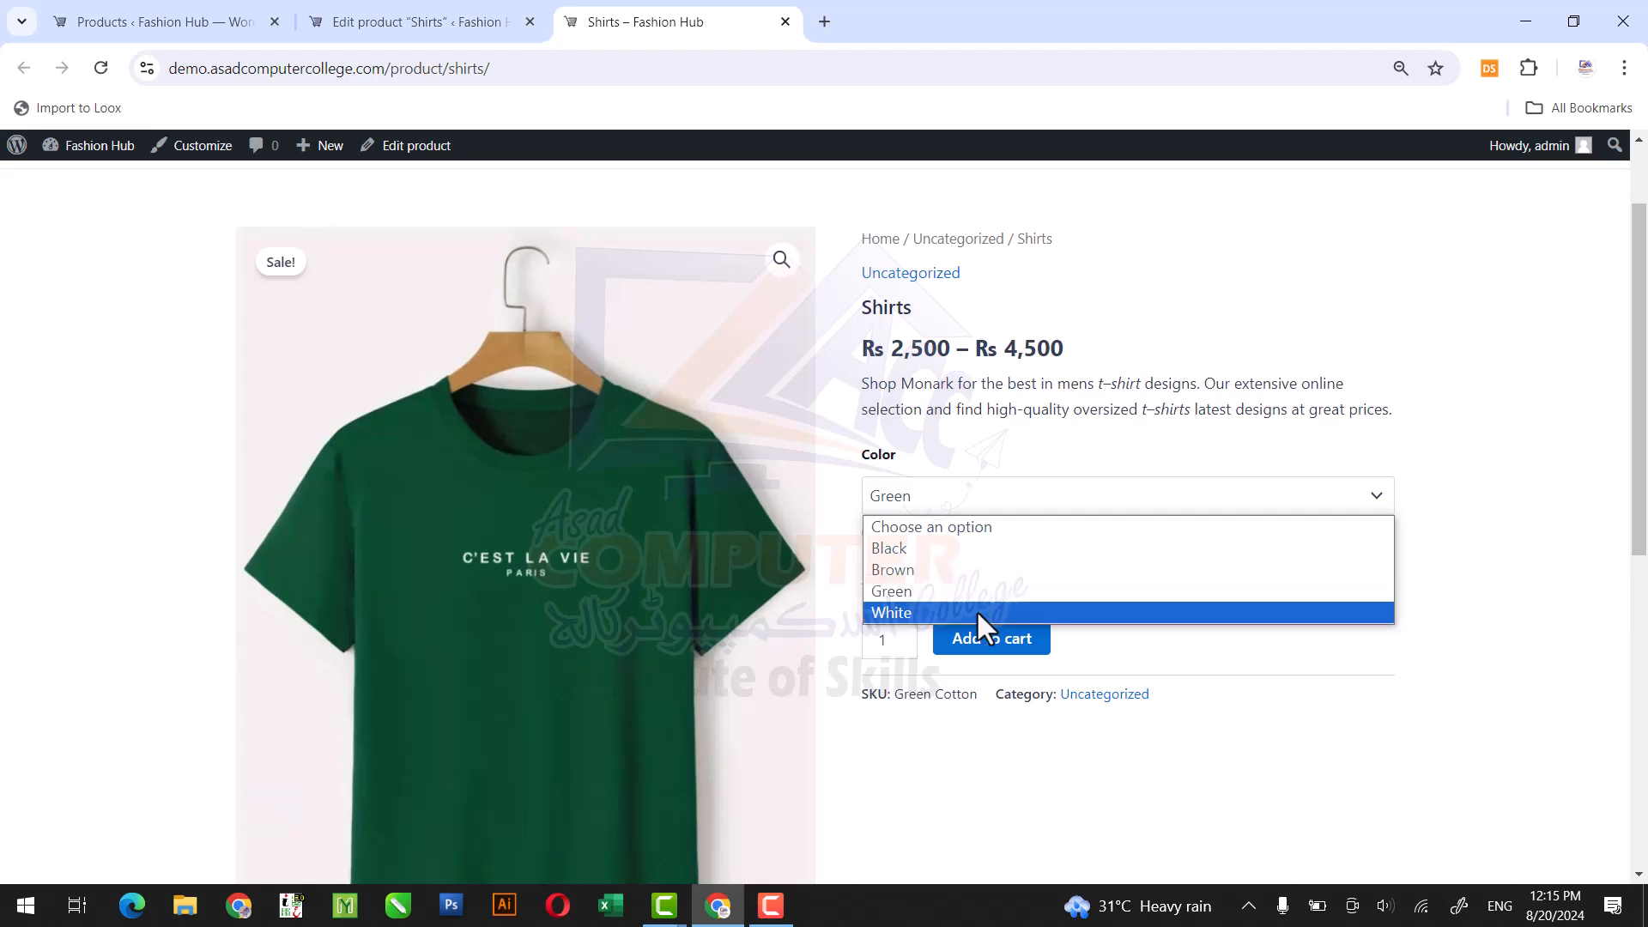
click(977, 613)
drag(979, 592, 1078, 598)
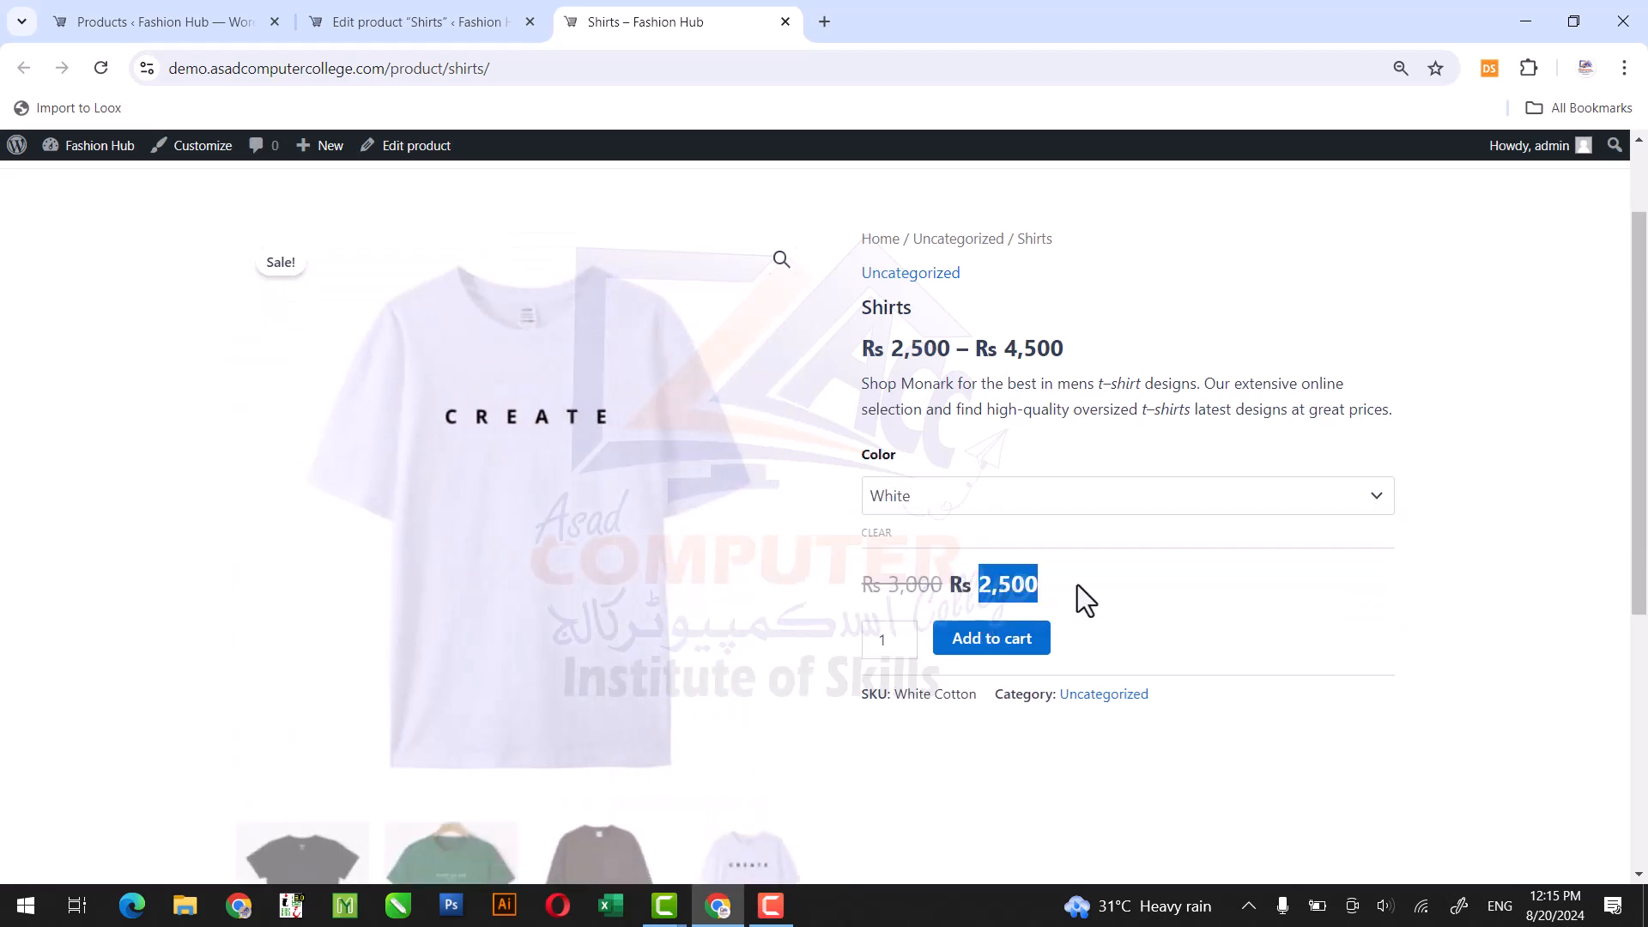
click(1019, 588)
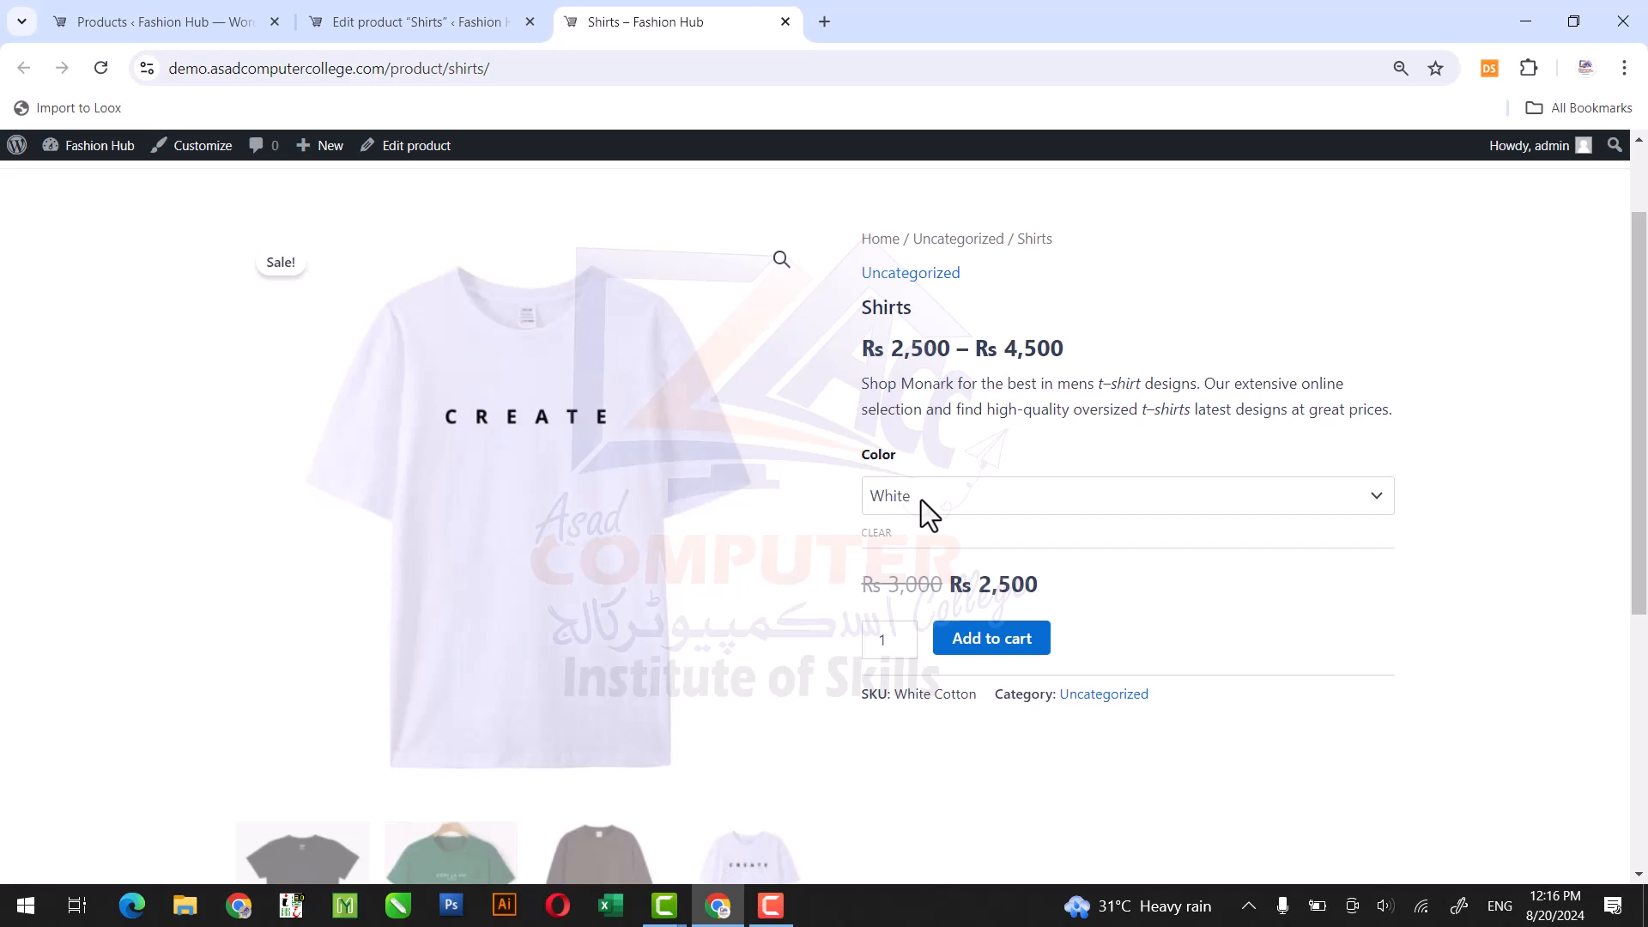
Review the Black, Brown and Green color options once more on the Shirts store page.
click(1070, 501)
click(1030, 546)
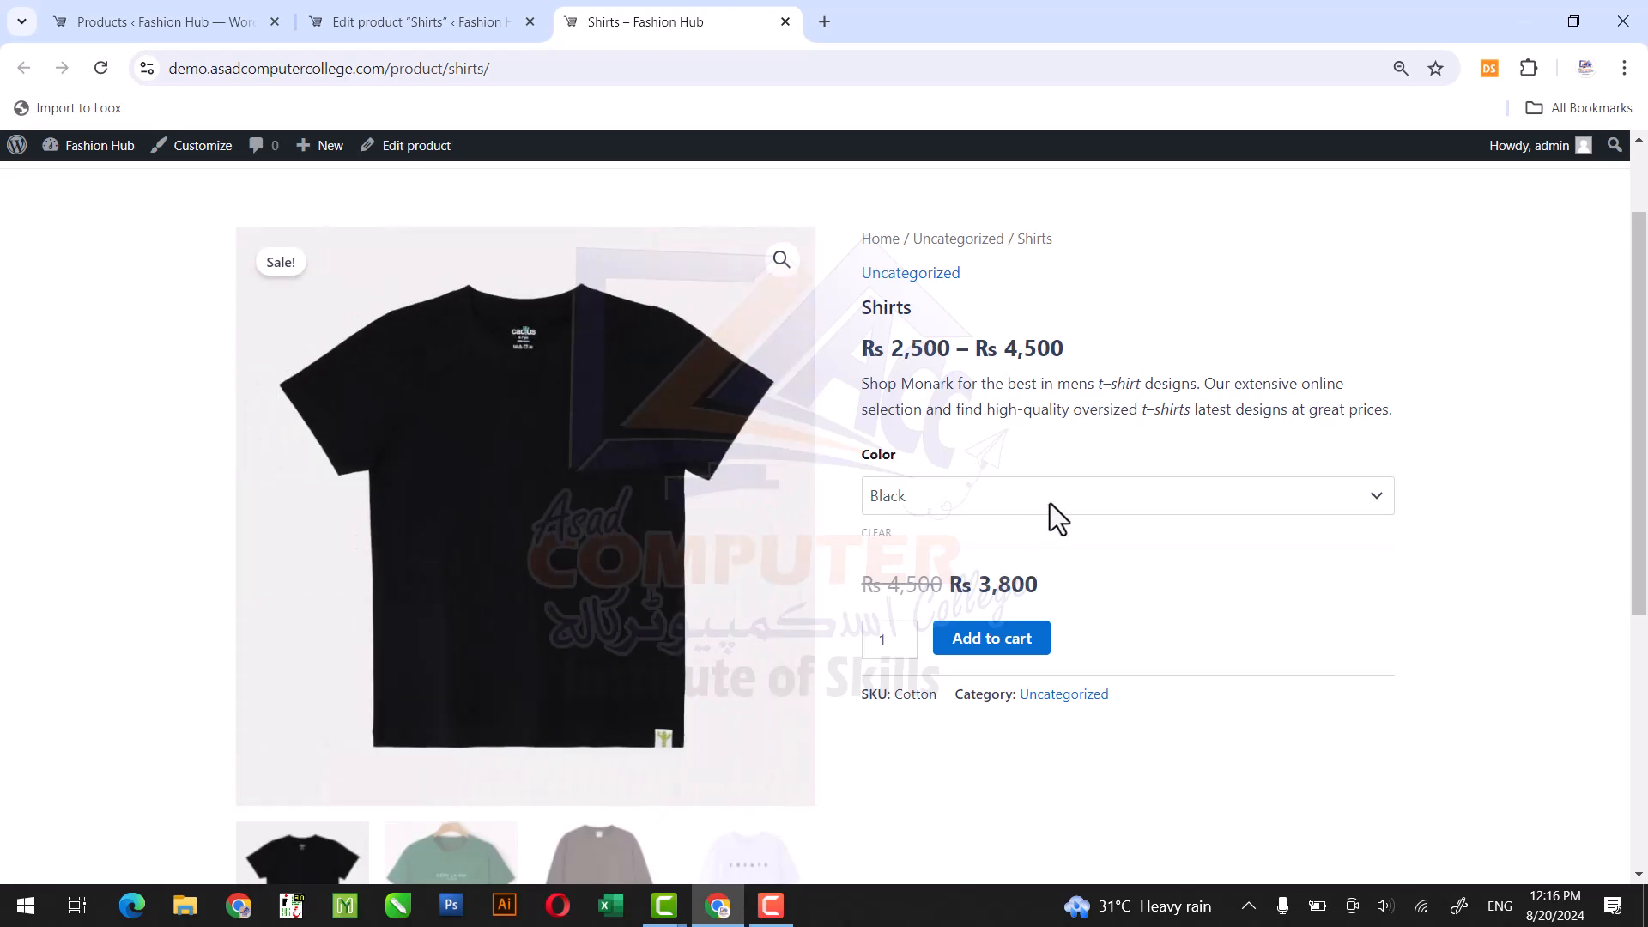
click(1048, 505)
click(1020, 570)
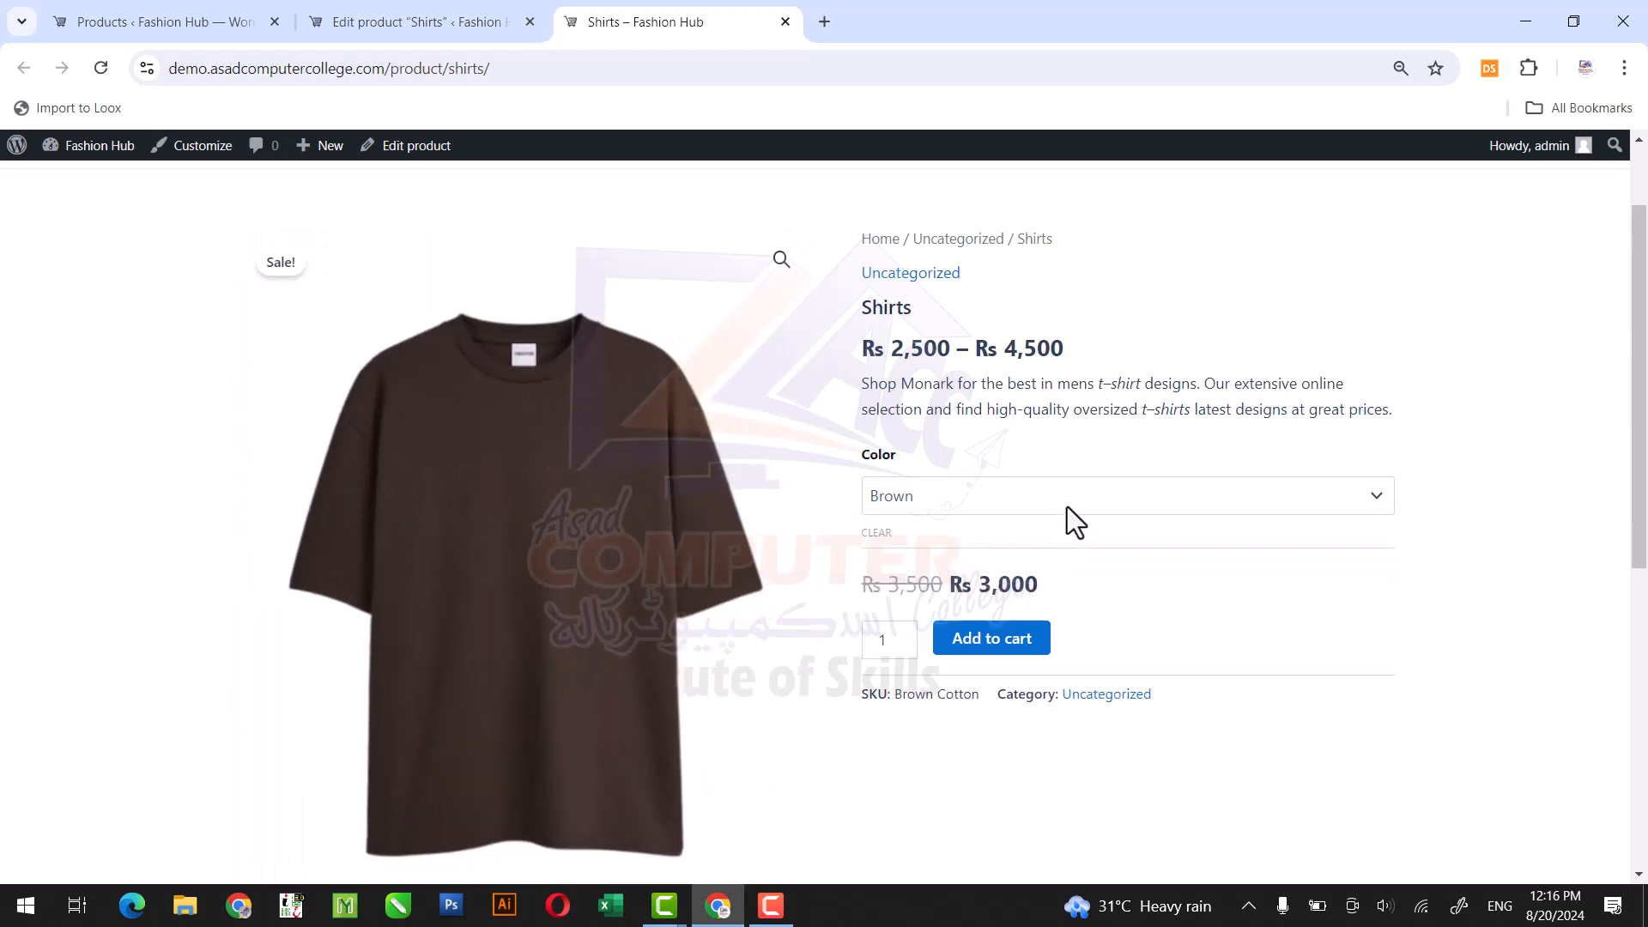
click(1067, 506)
click(1038, 587)
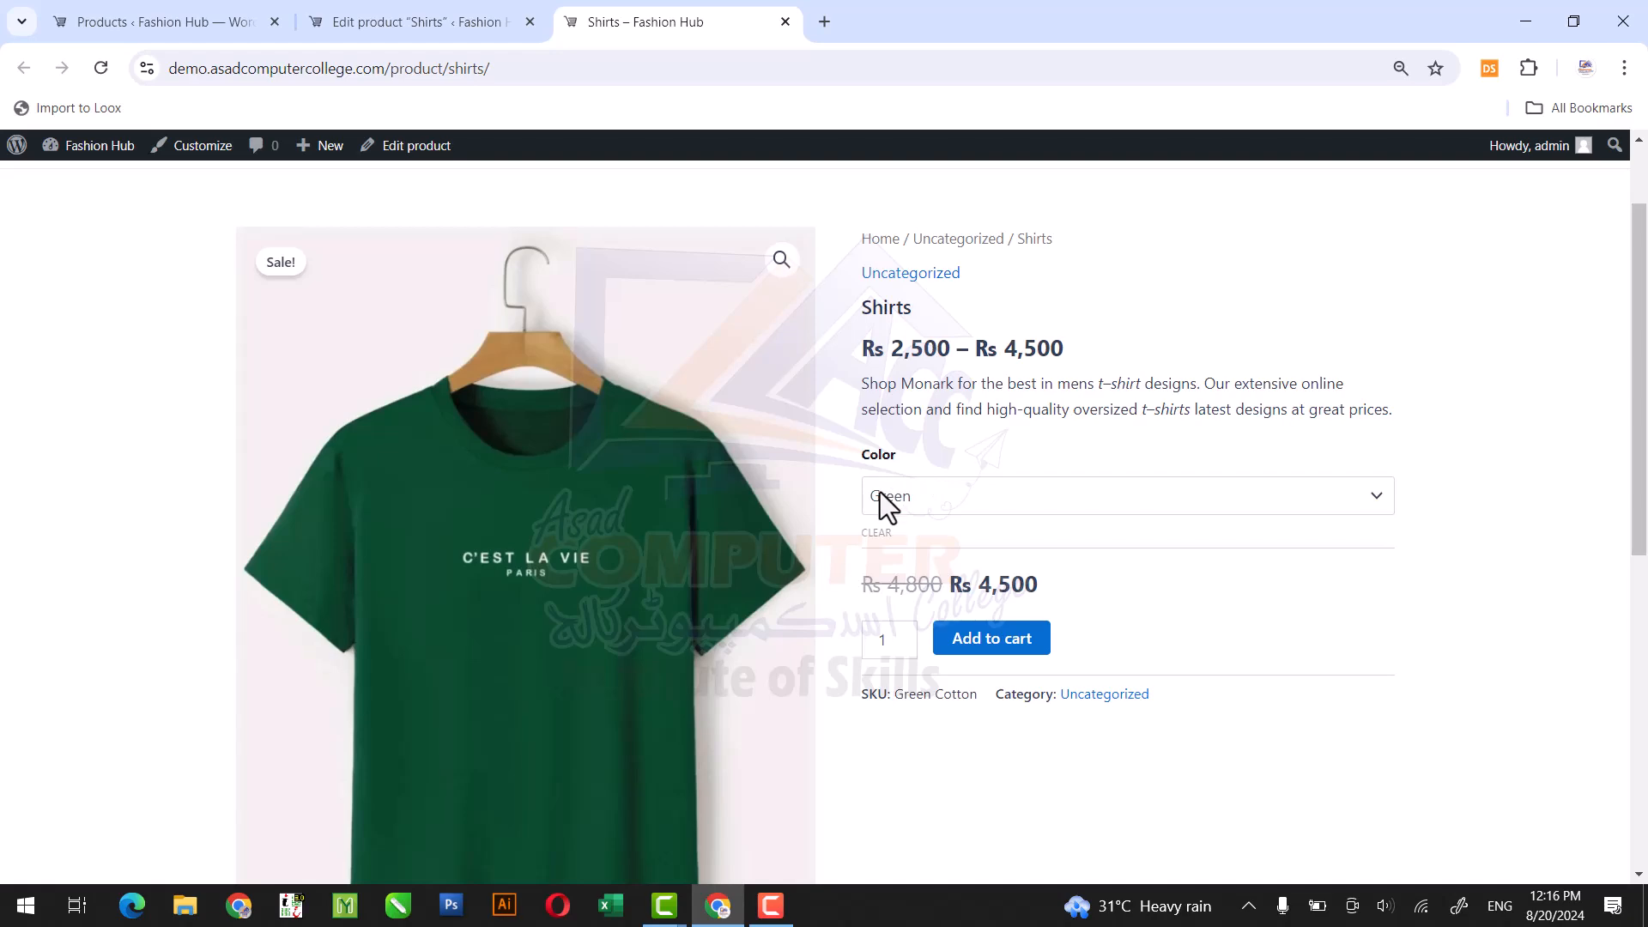
Return to editing the Shirts product and add the existing Size attribute to it.
click(369, 16)
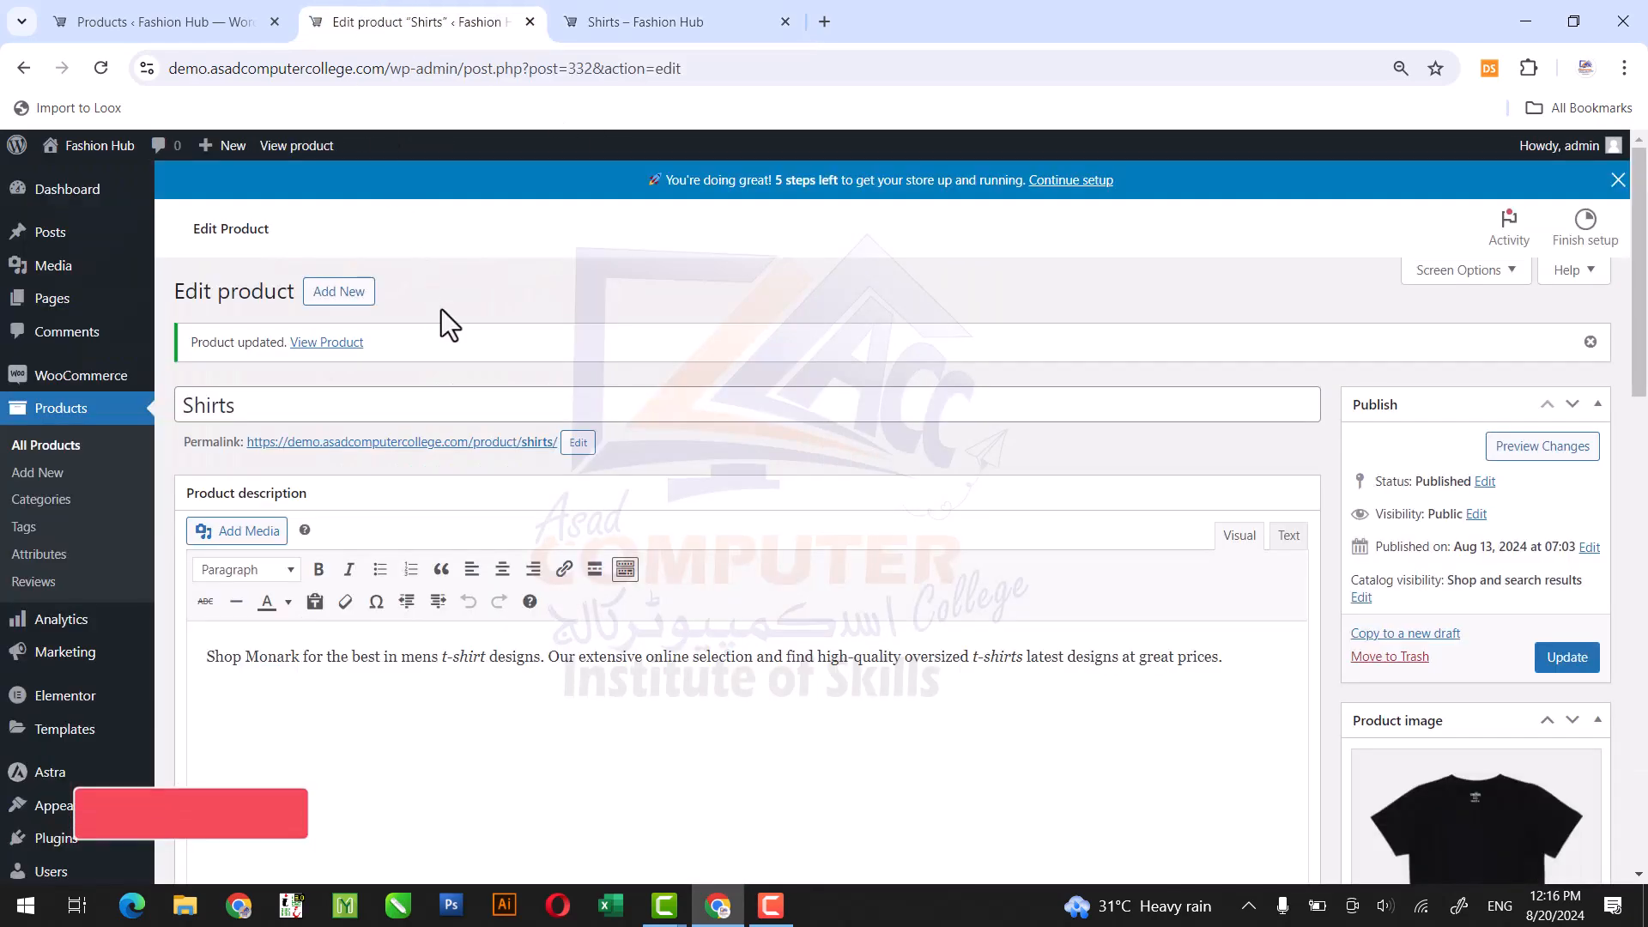
drag(1645, 277, 1645, 517)
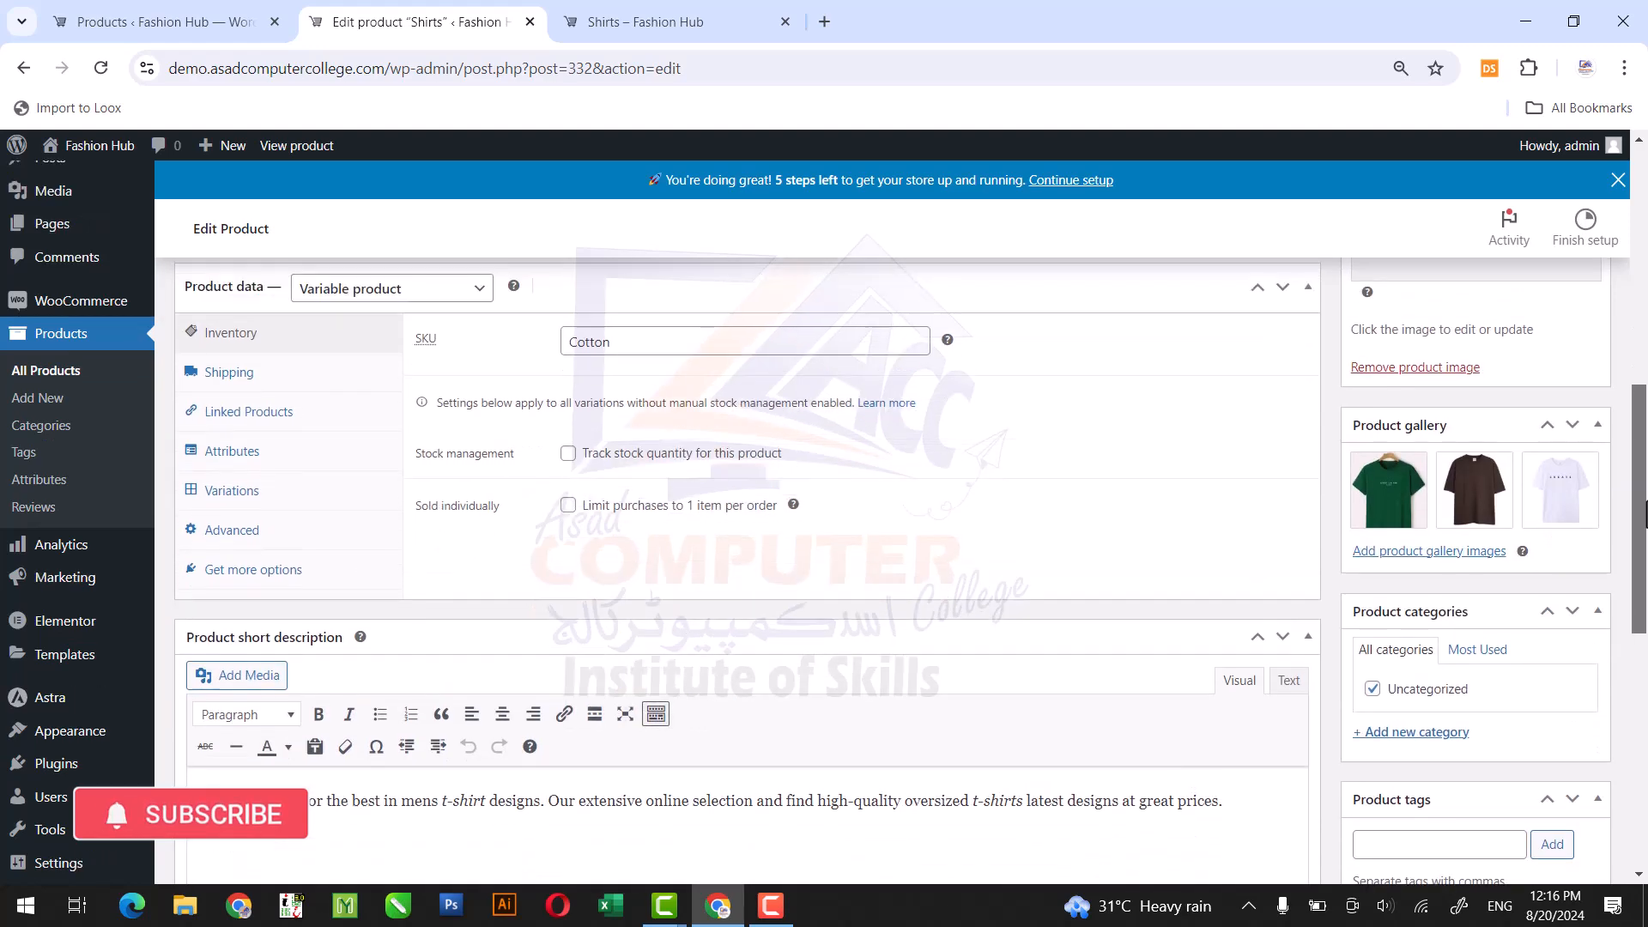
click(257, 470)
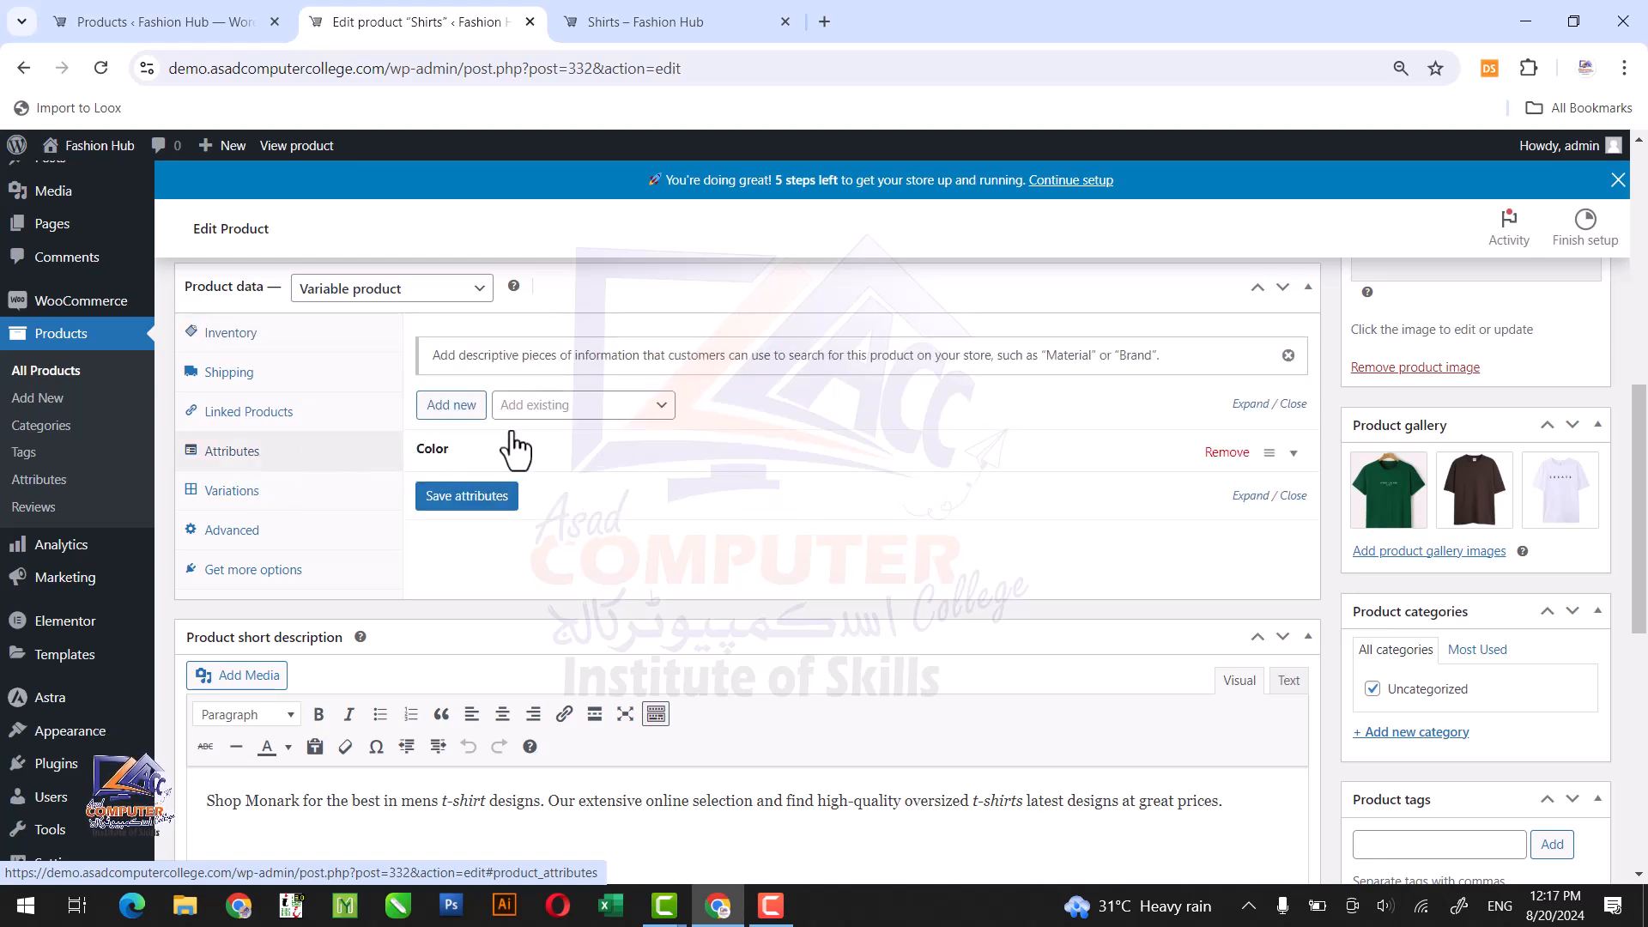
click(565, 411)
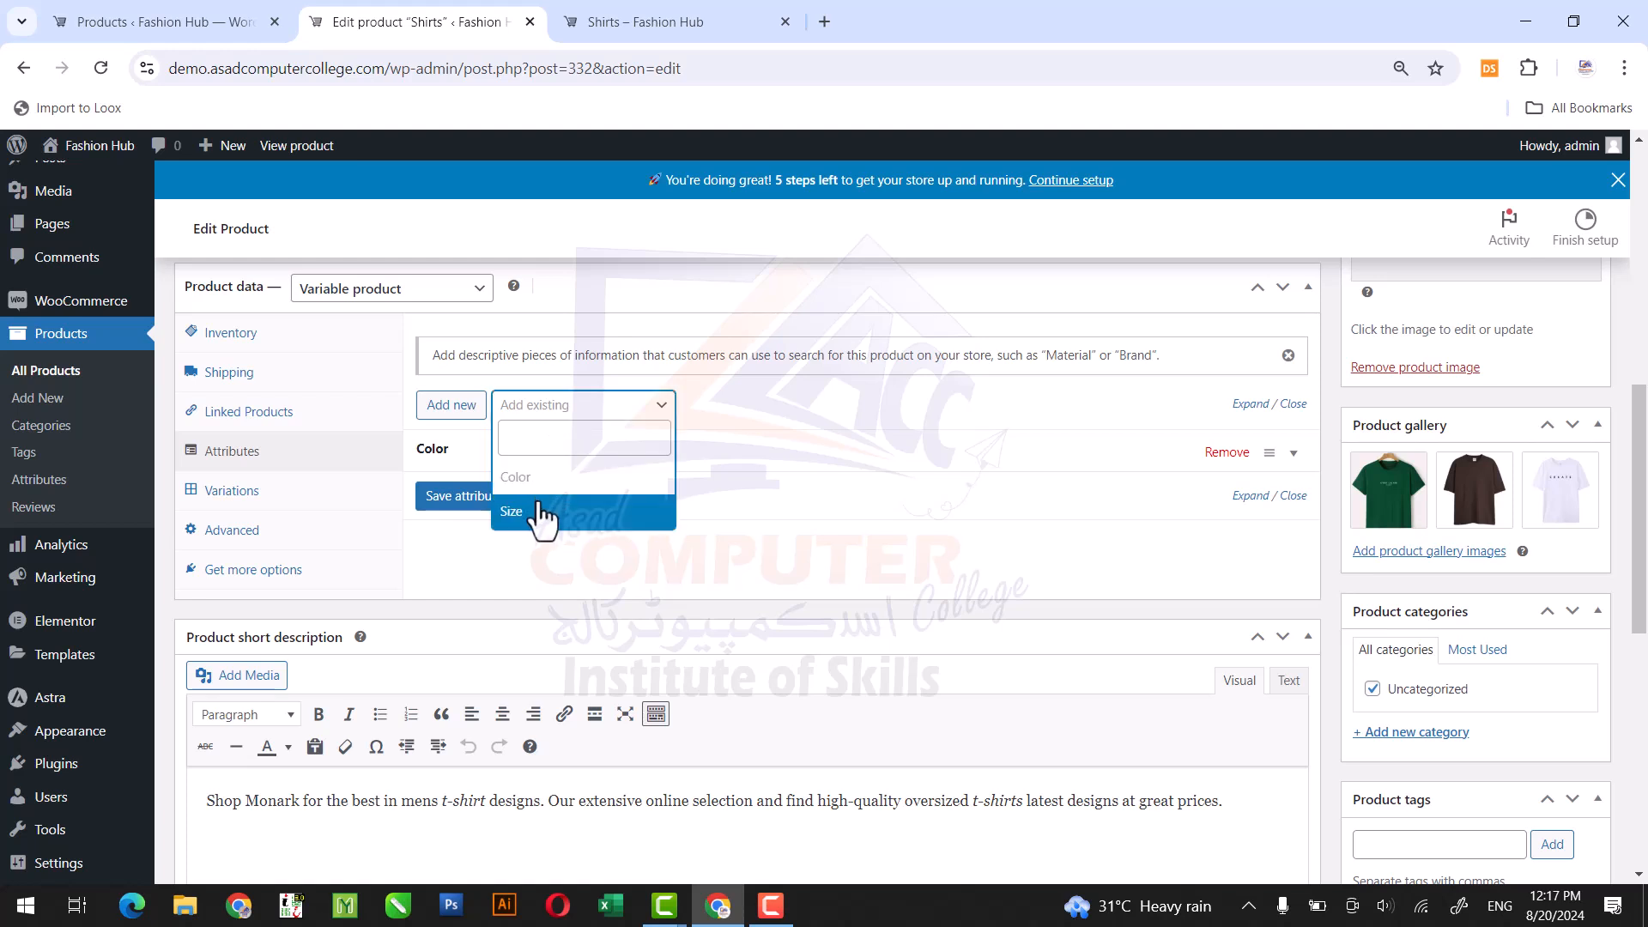
click(541, 518)
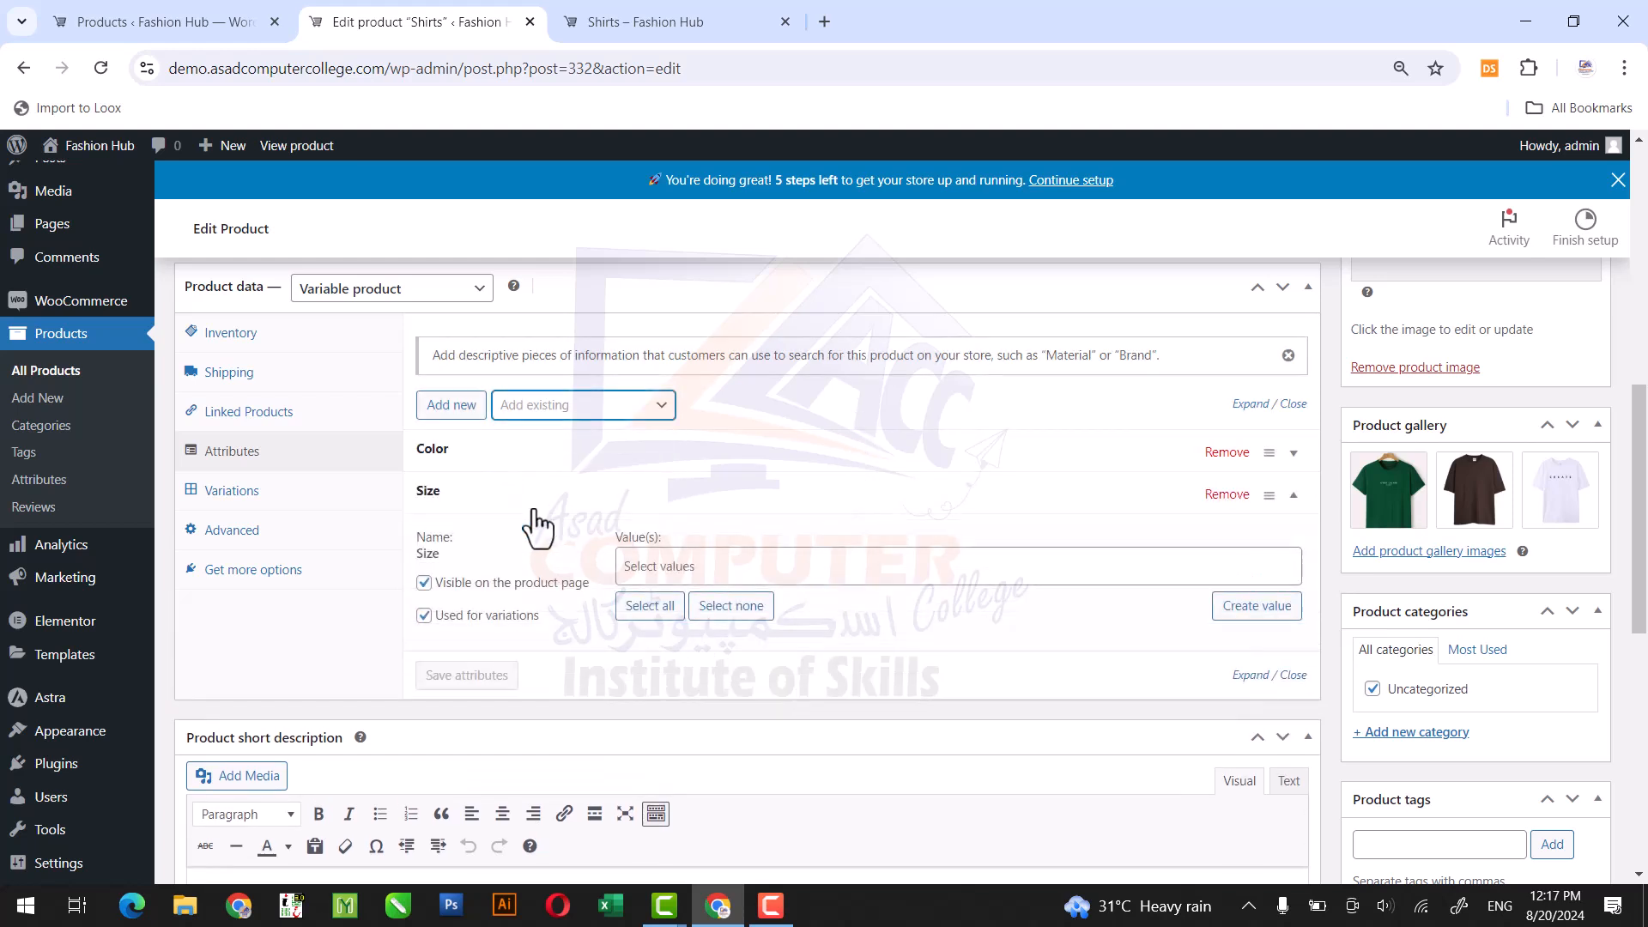
Assign the values Small and Medium to the Size attribute and save the attributes.
click(639, 562)
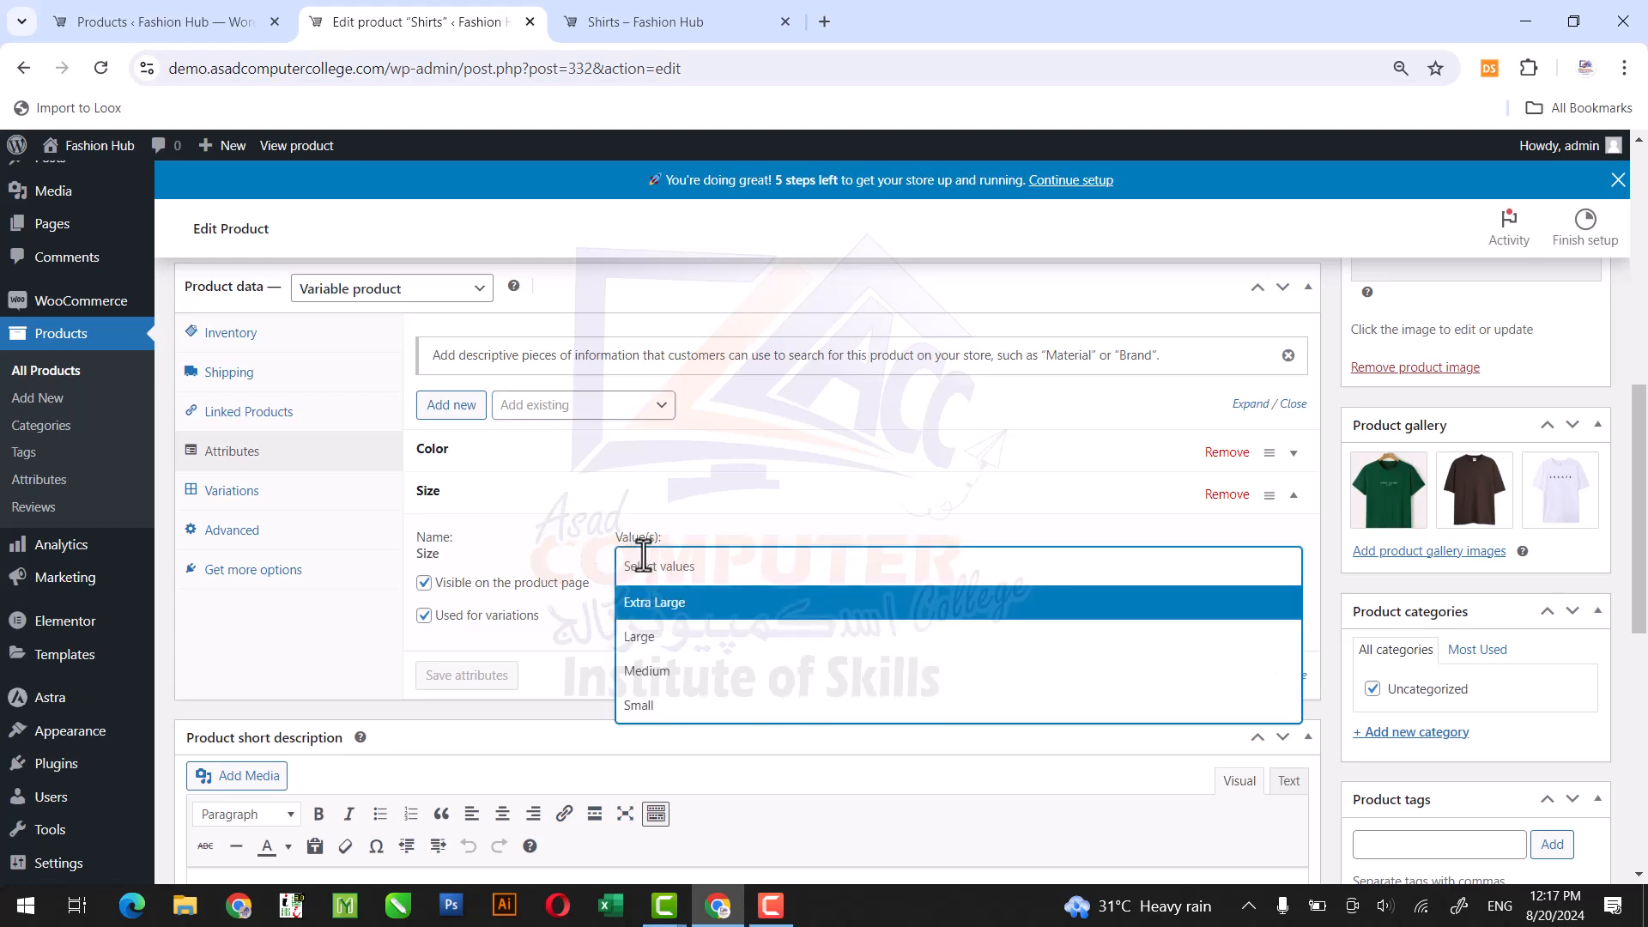
click(656, 562)
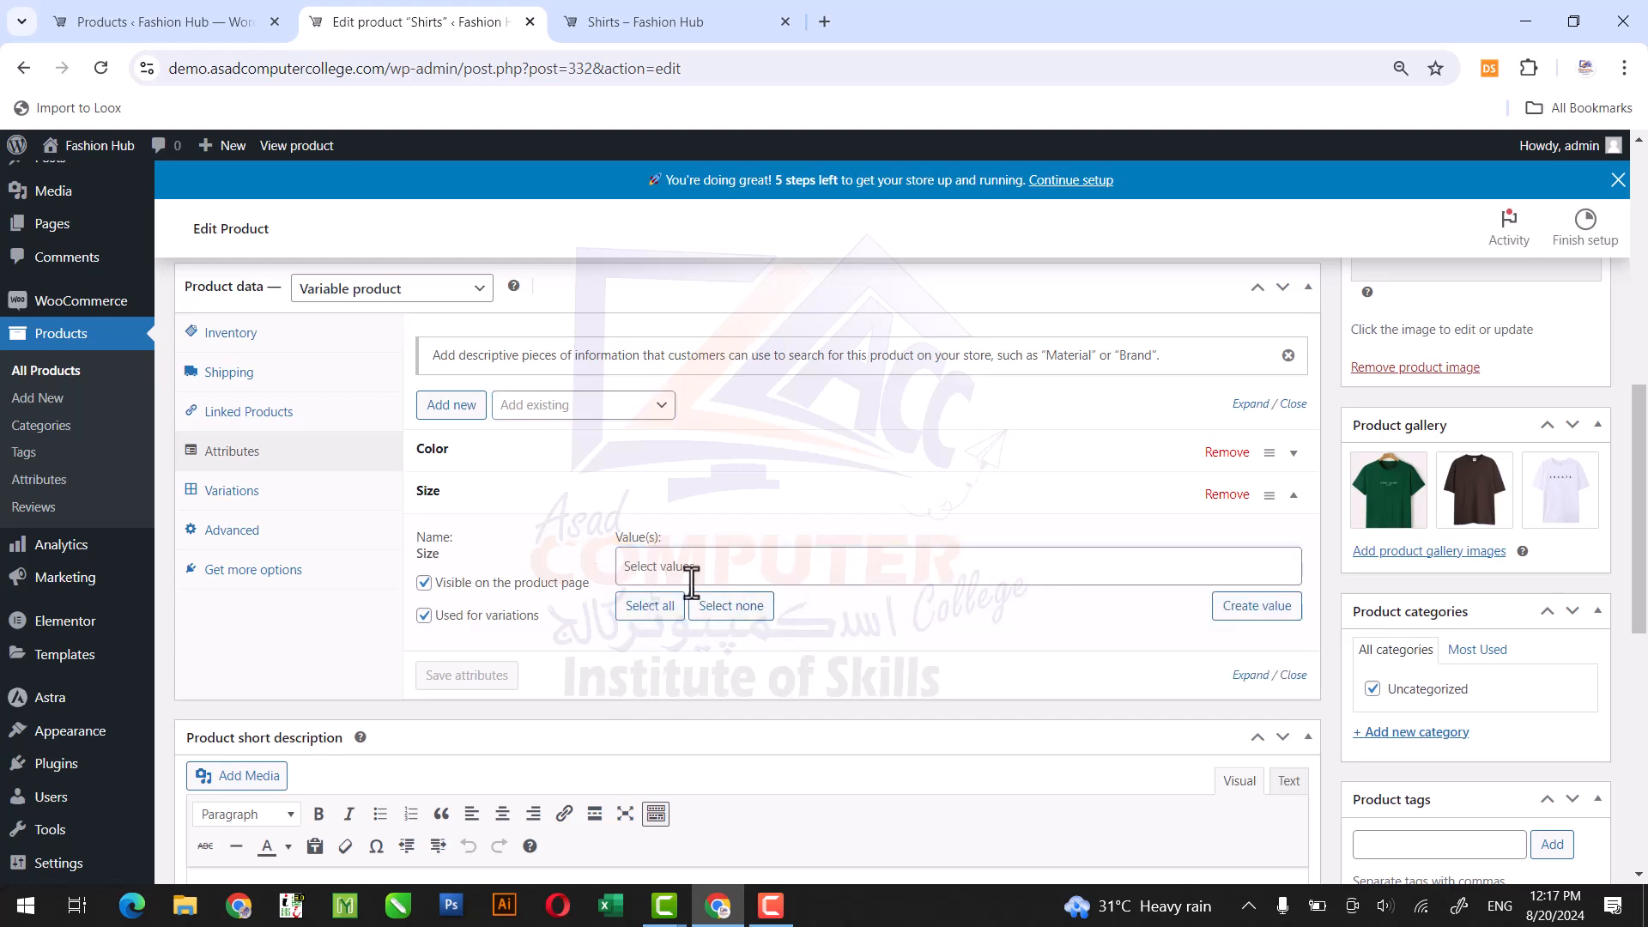
click(685, 571)
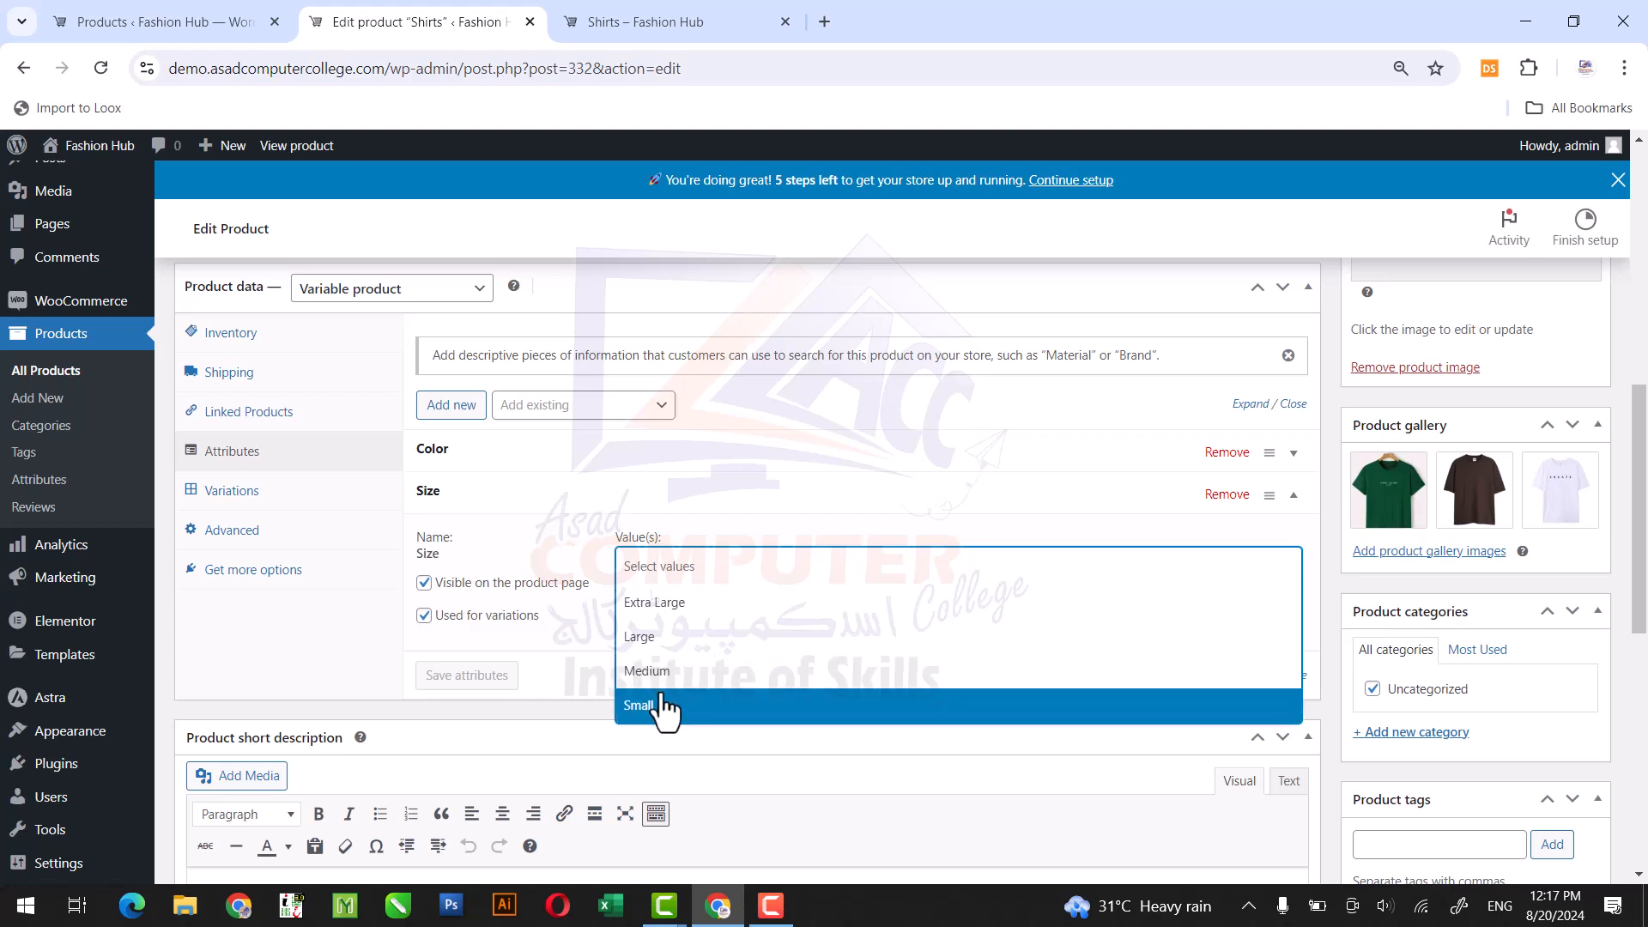
click(662, 706)
click(709, 580)
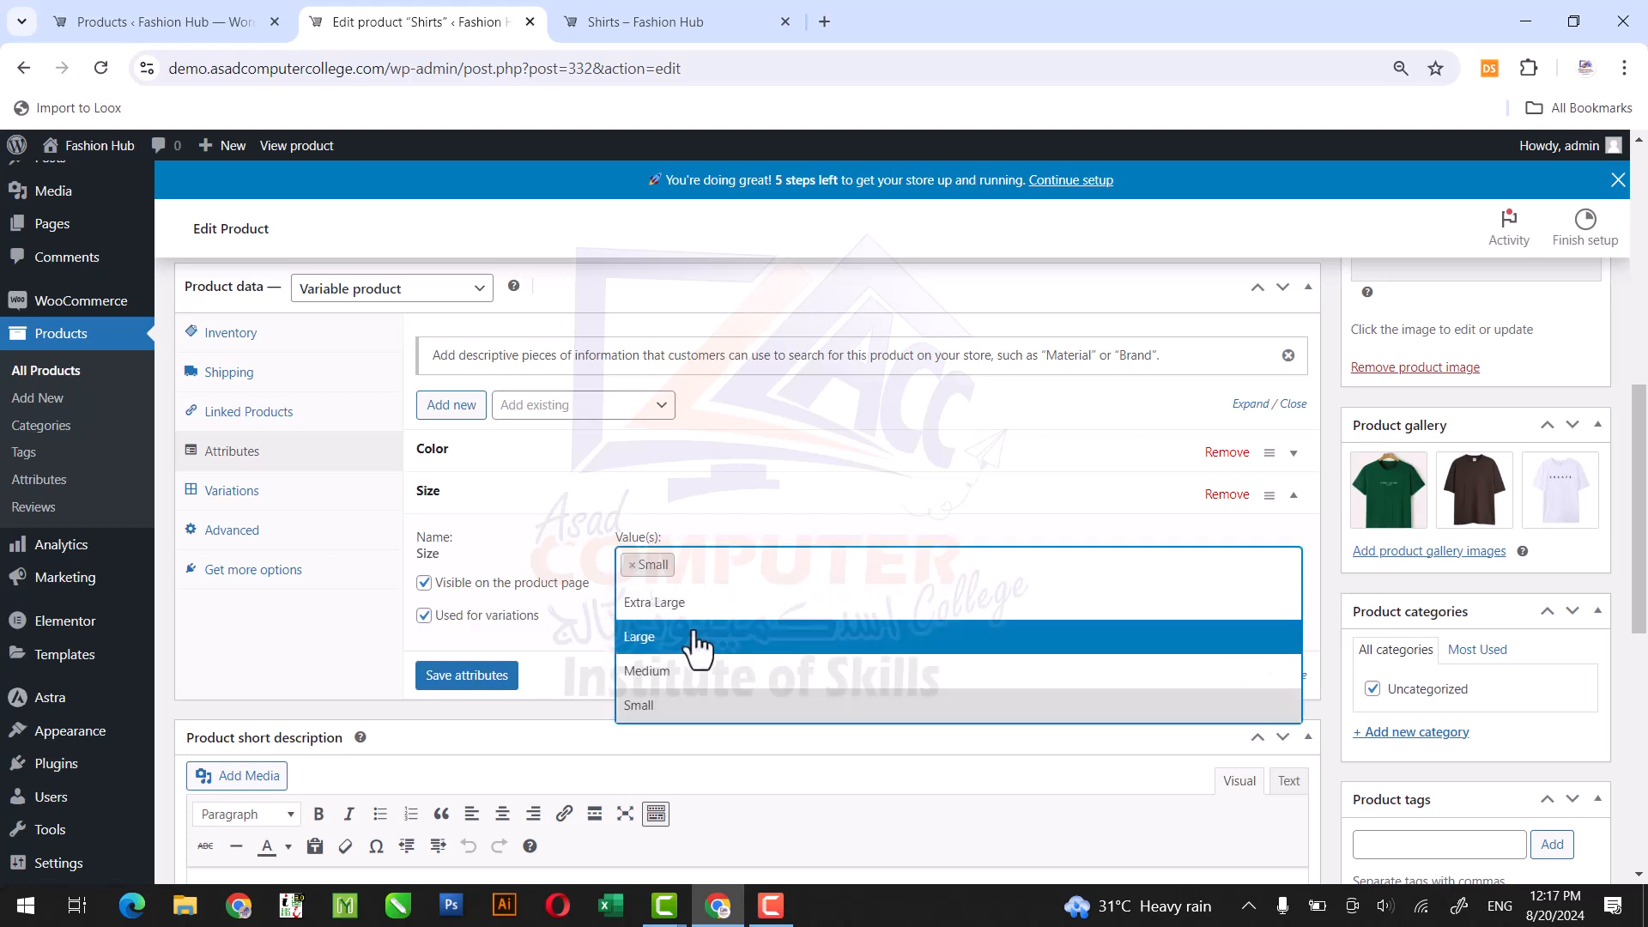
click(688, 670)
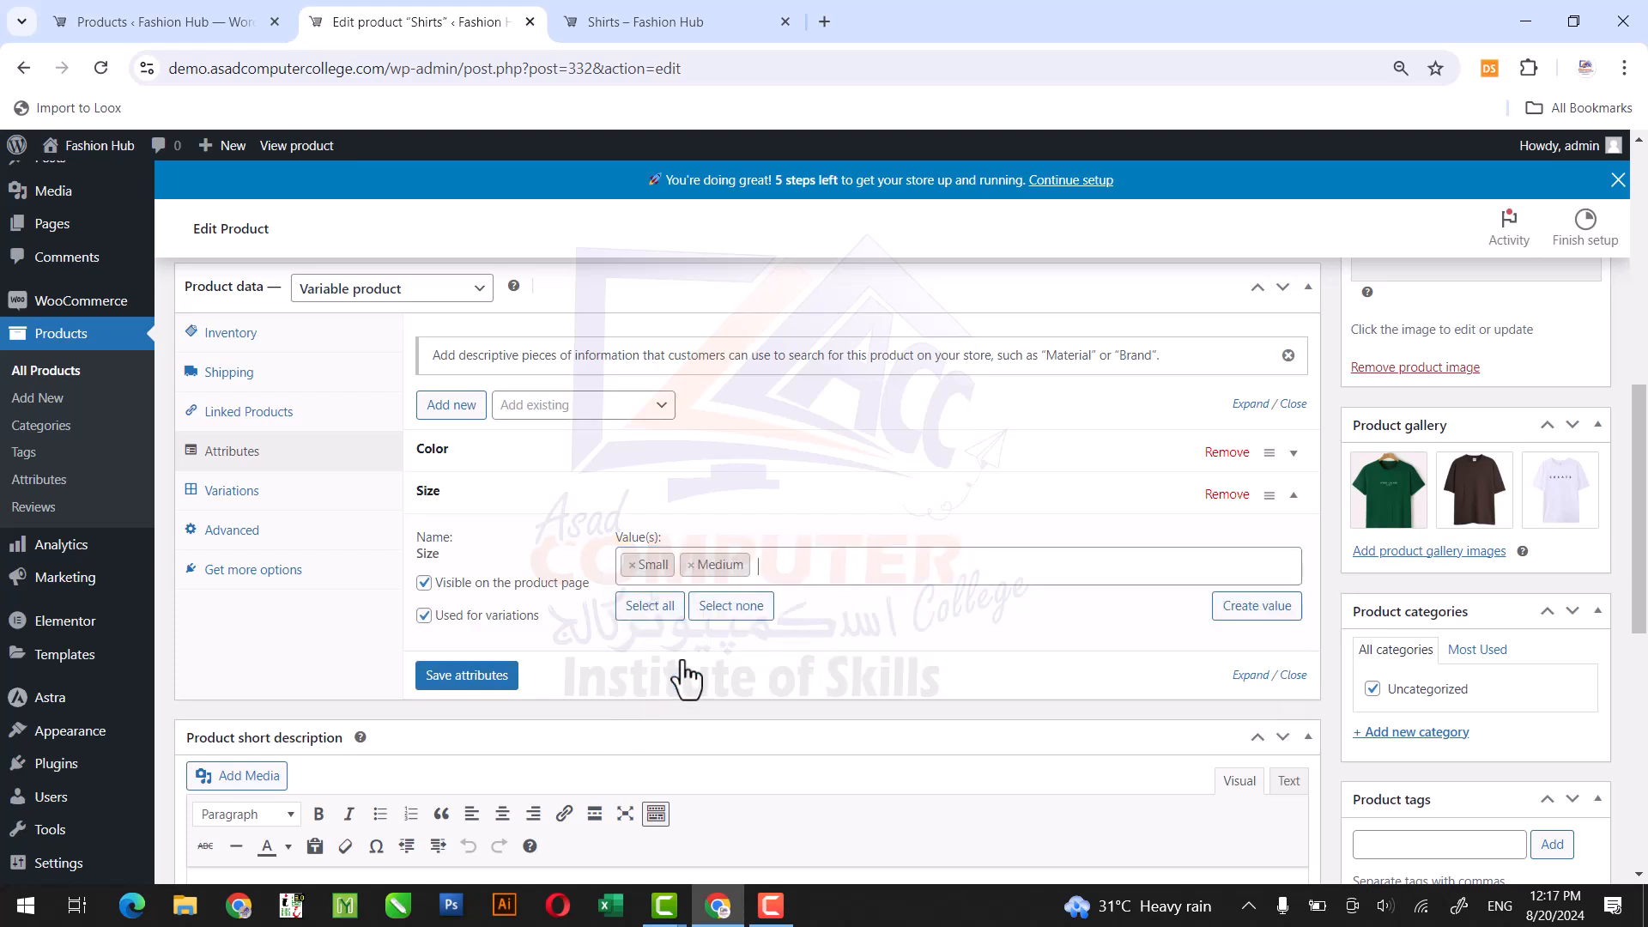
click(466, 675)
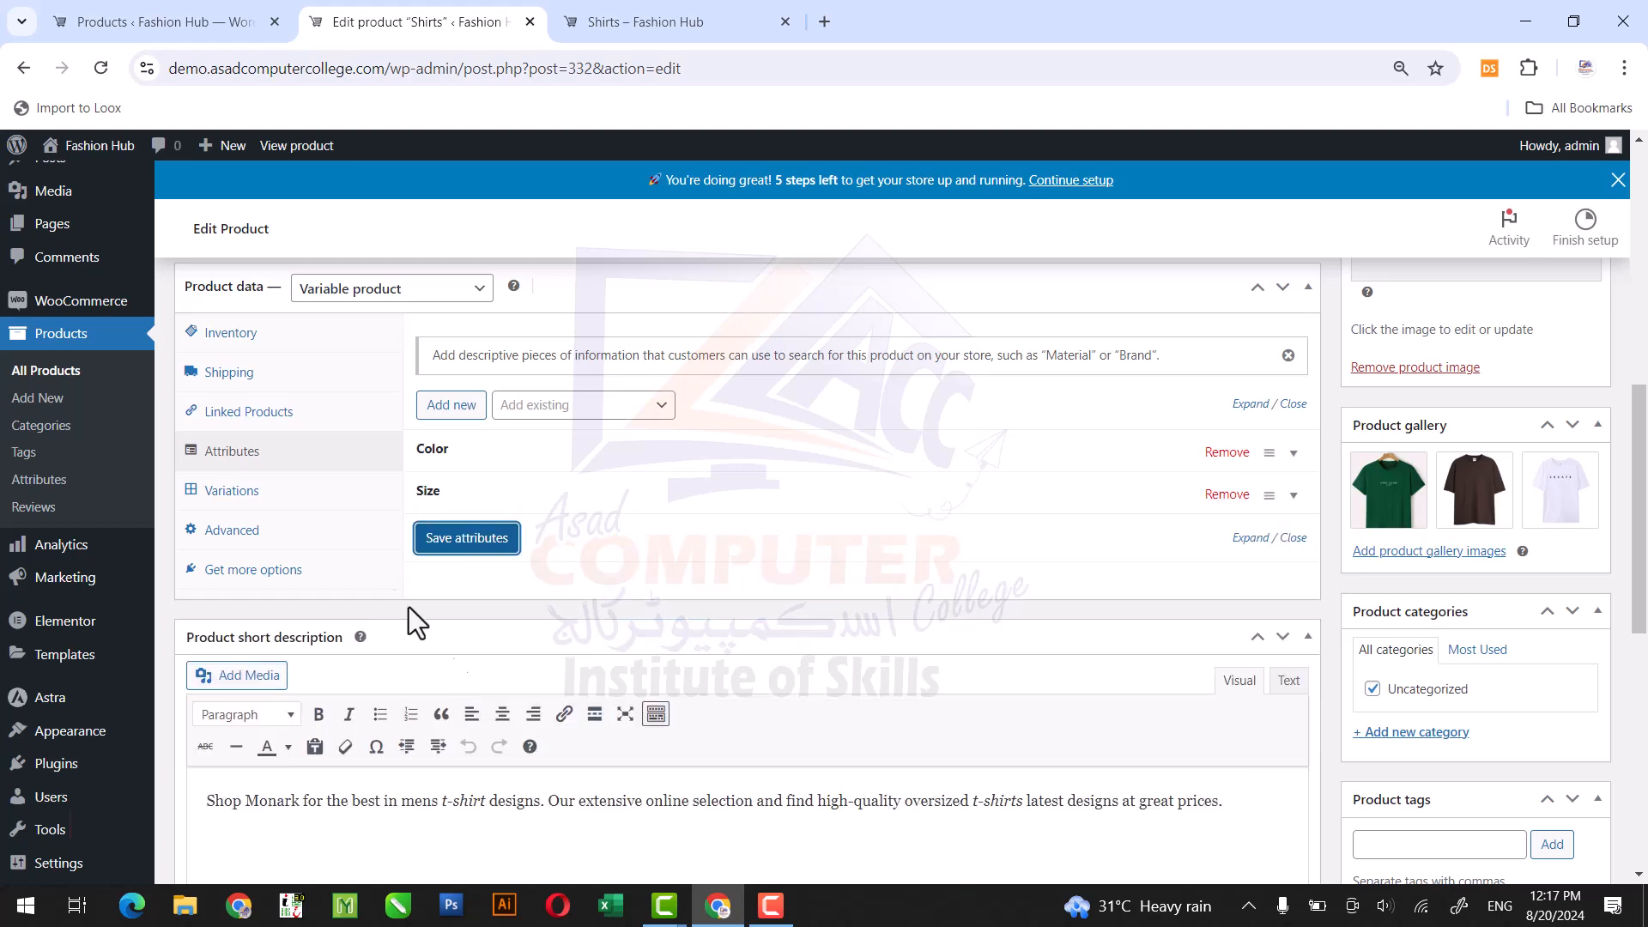
Generate product variations for every combination of the Color and Size attributes.
click(270, 496)
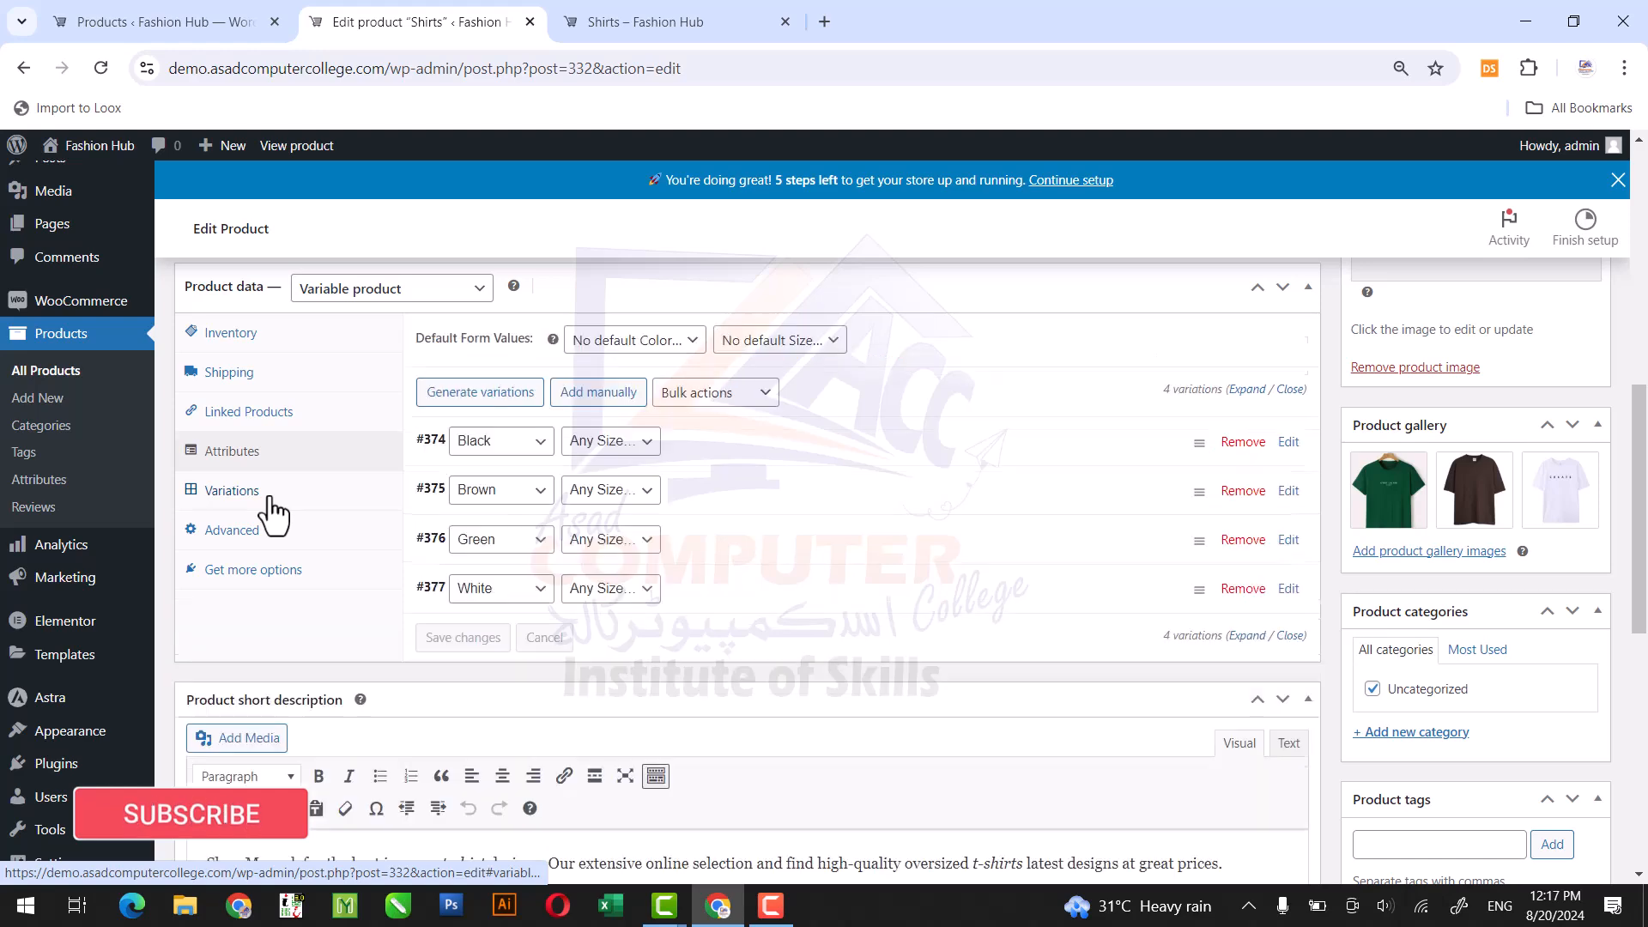
scroll(486, 345, down, 1)
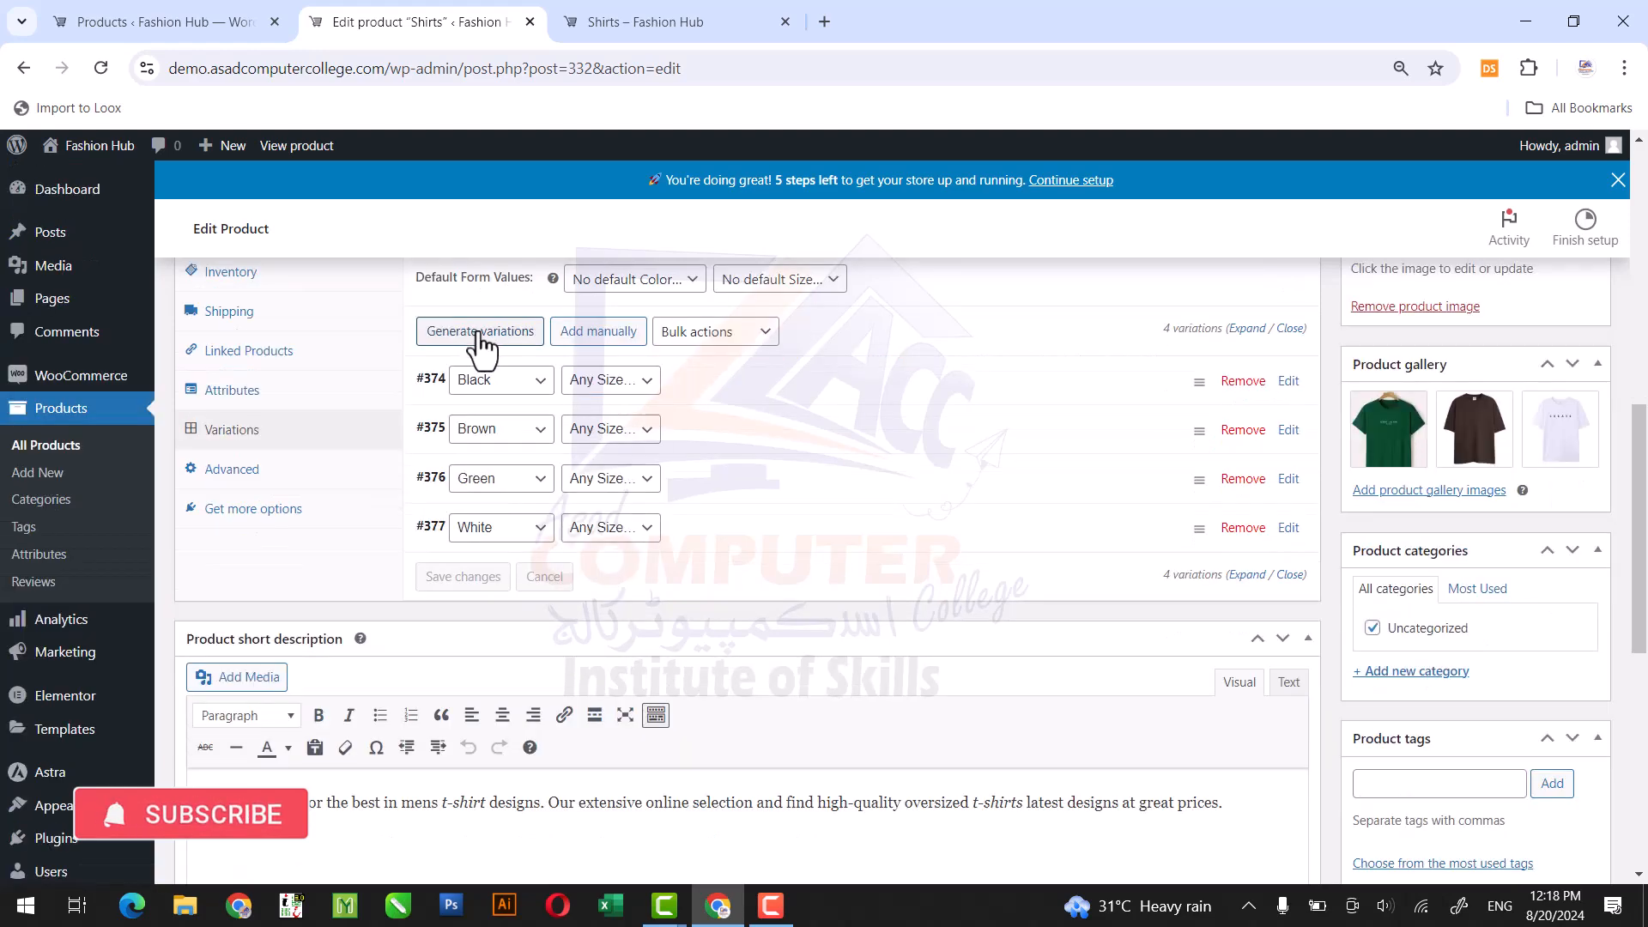
click(480, 335)
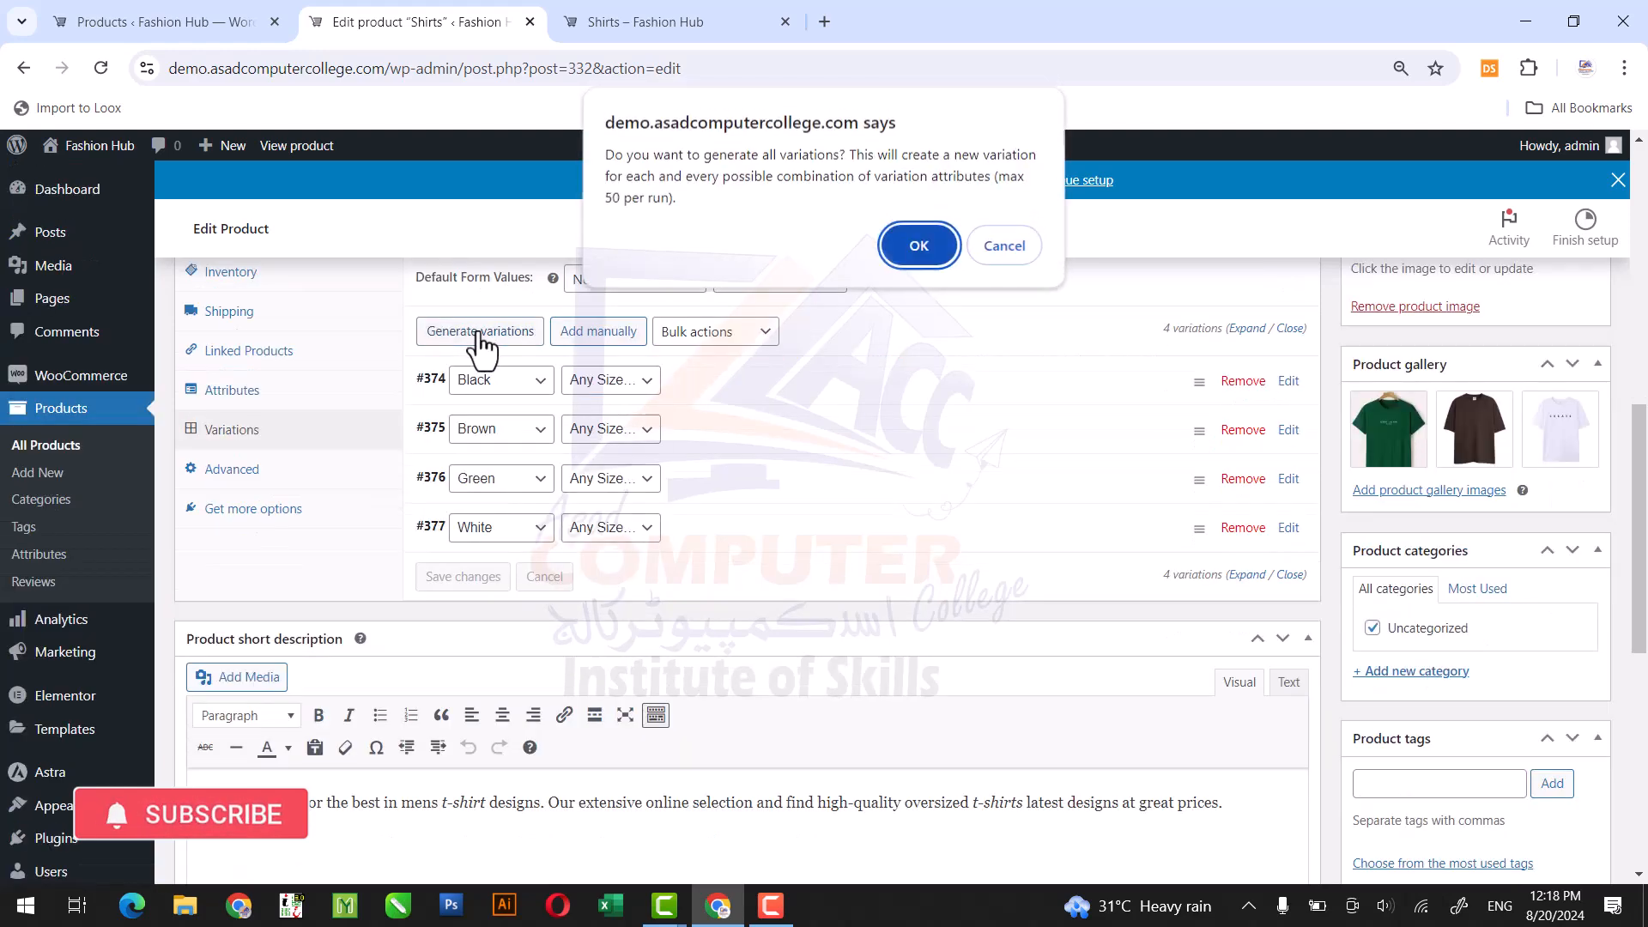
click(930, 241)
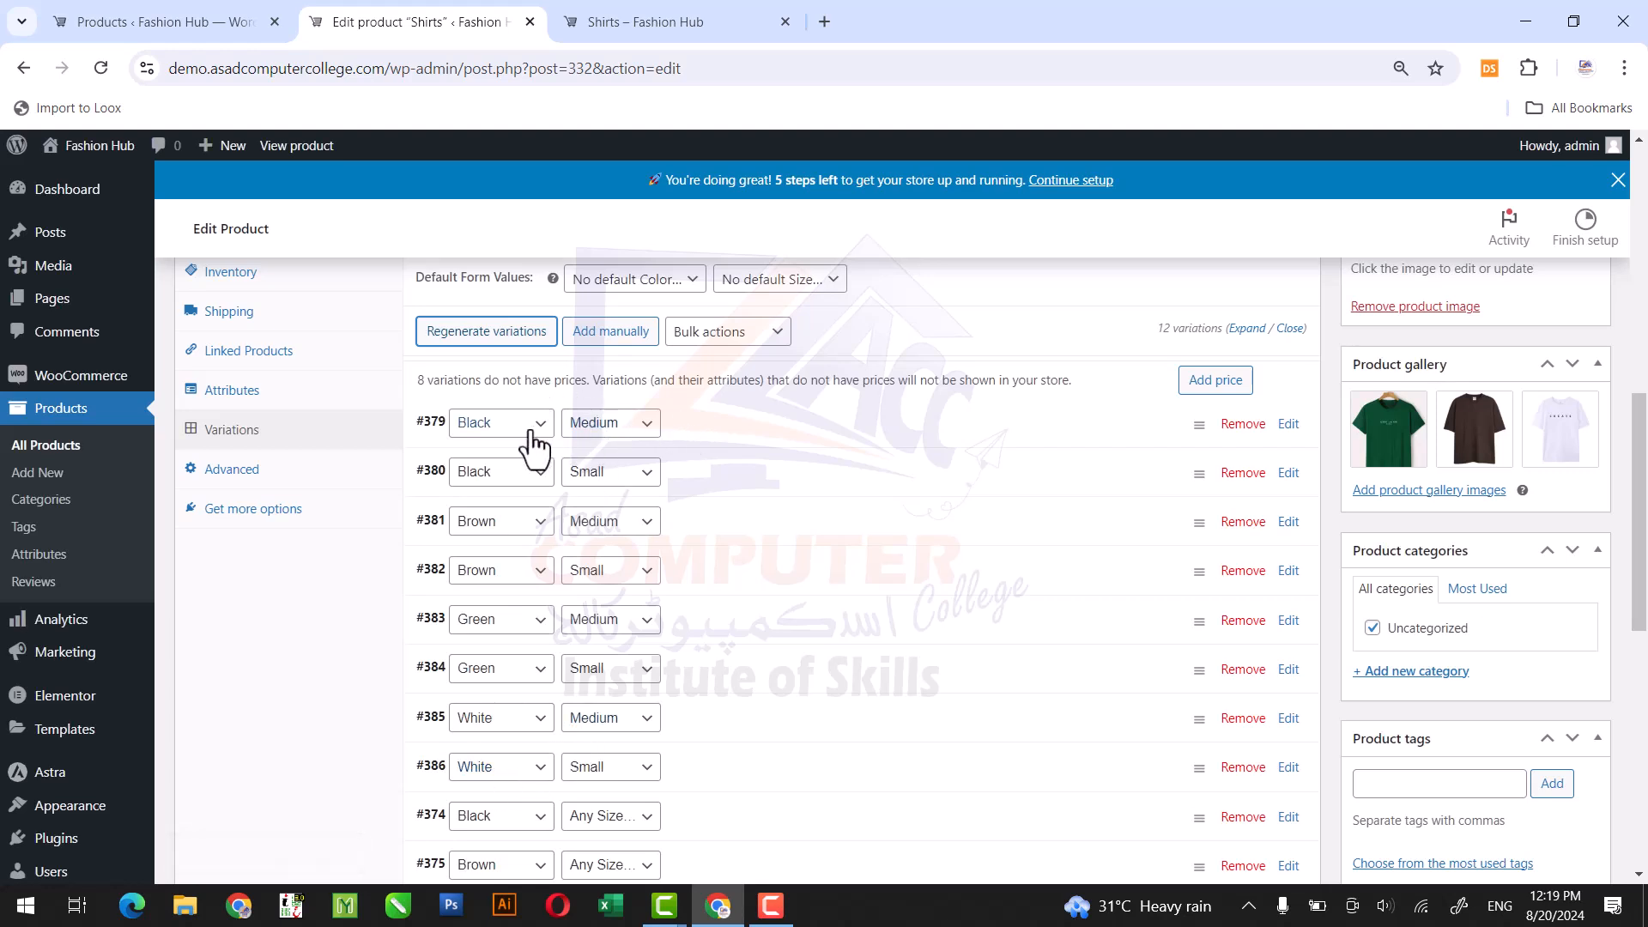
Assign the black T-shirt picture 28.webp from the media library as the image of the Black, Medium variation.
click(805, 434)
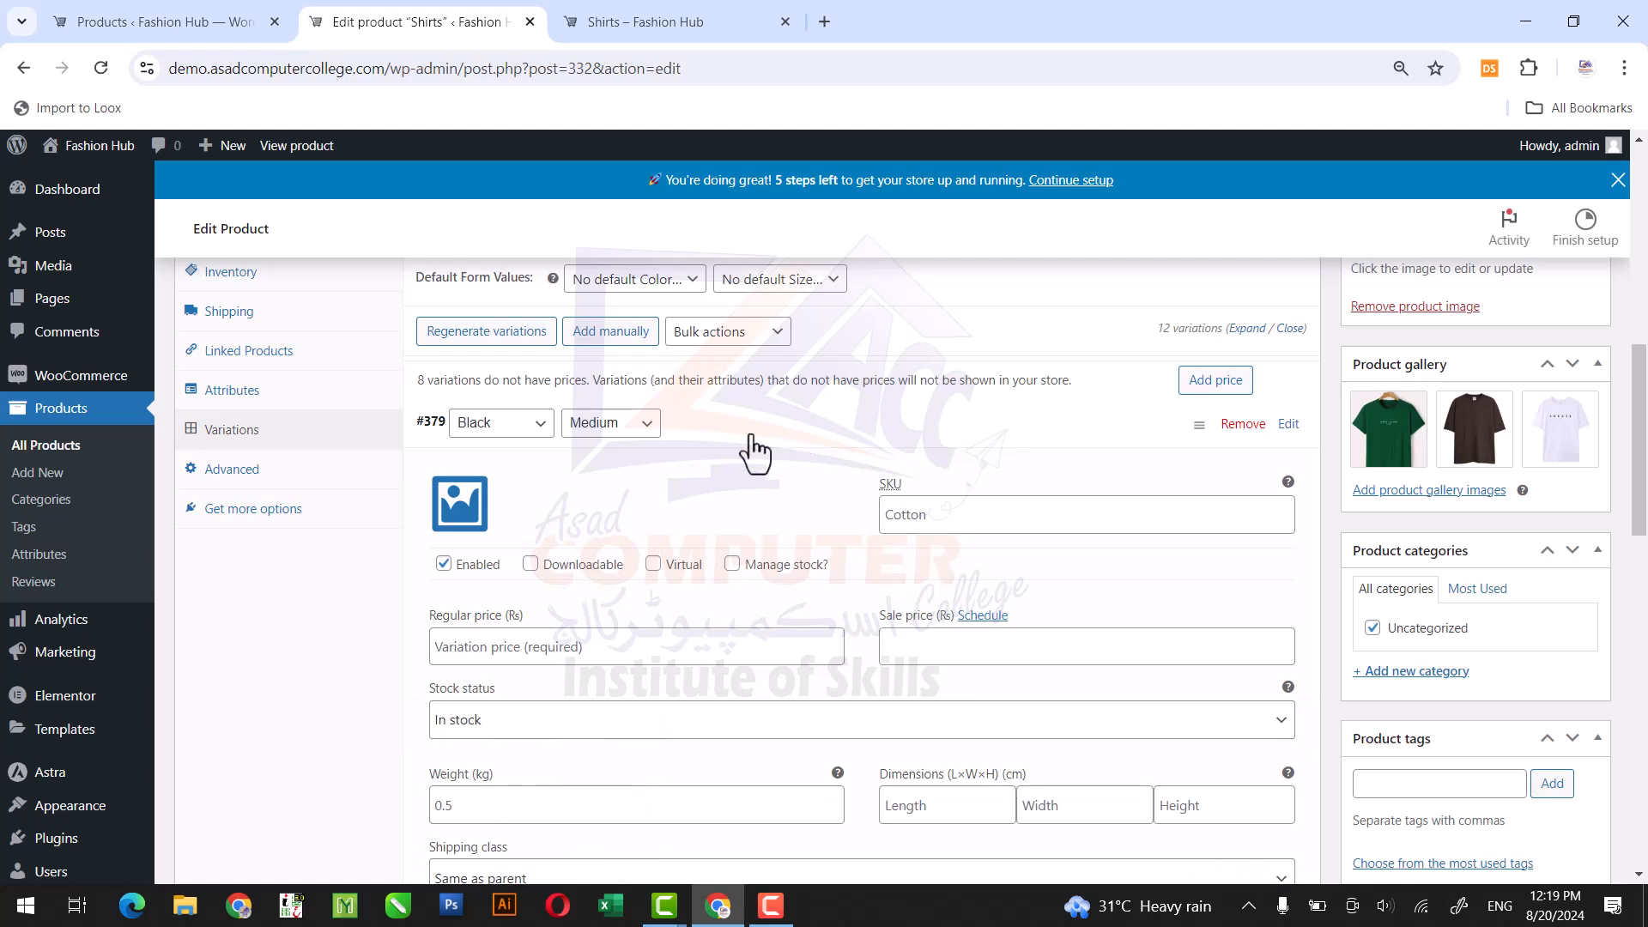
click(462, 514)
click(661, 405)
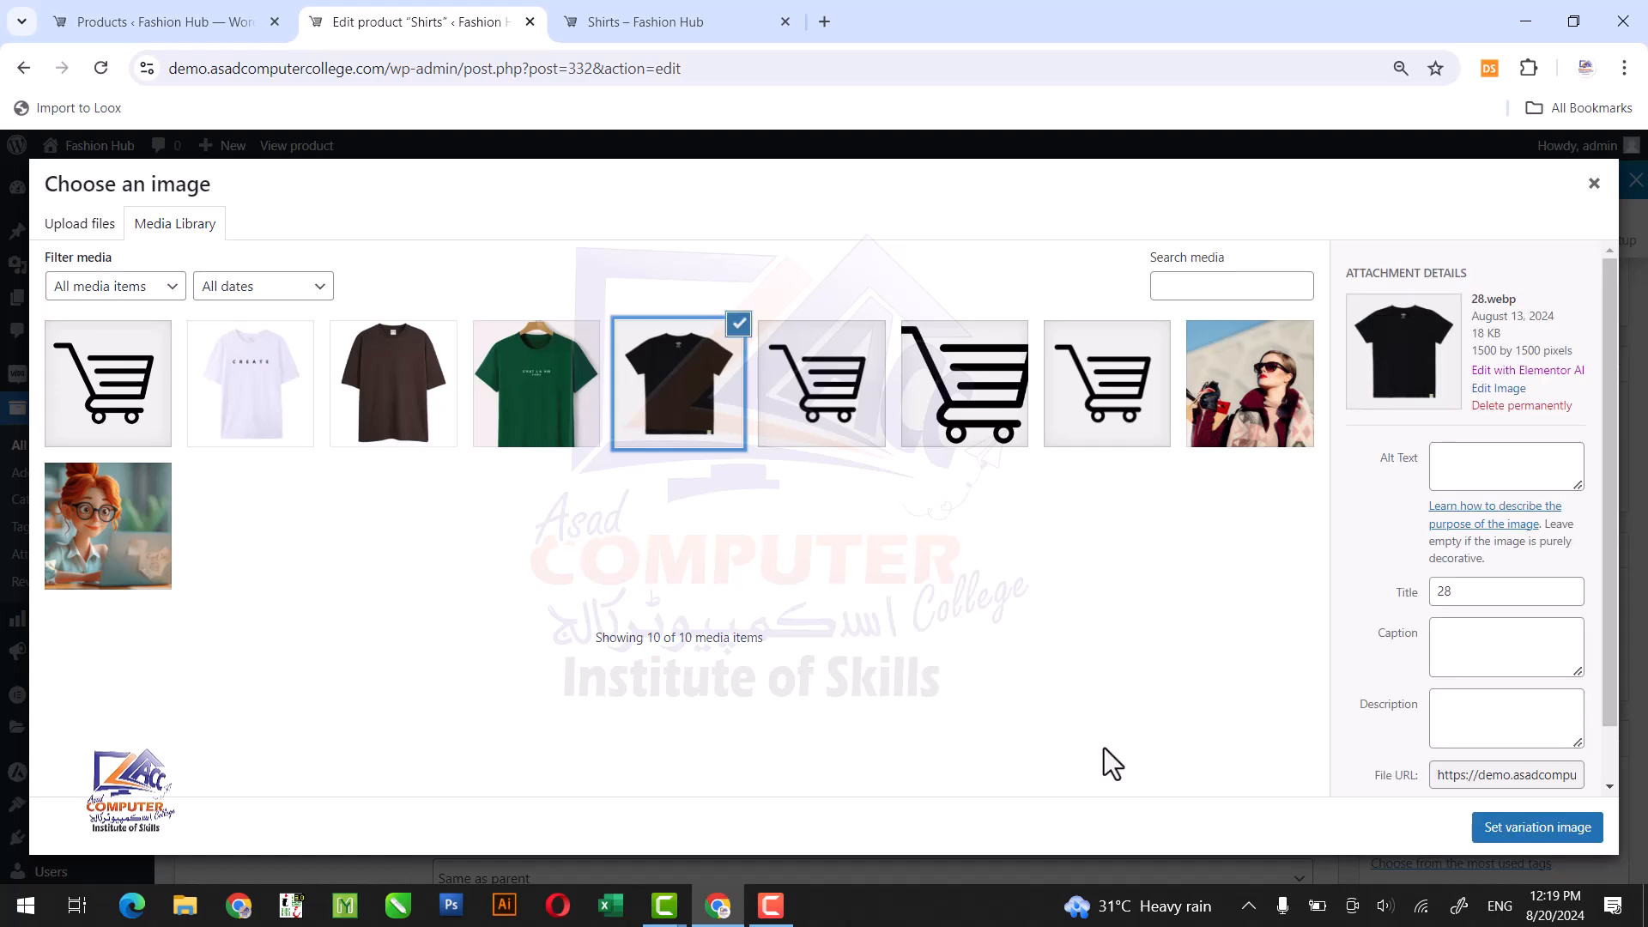
click(1541, 831)
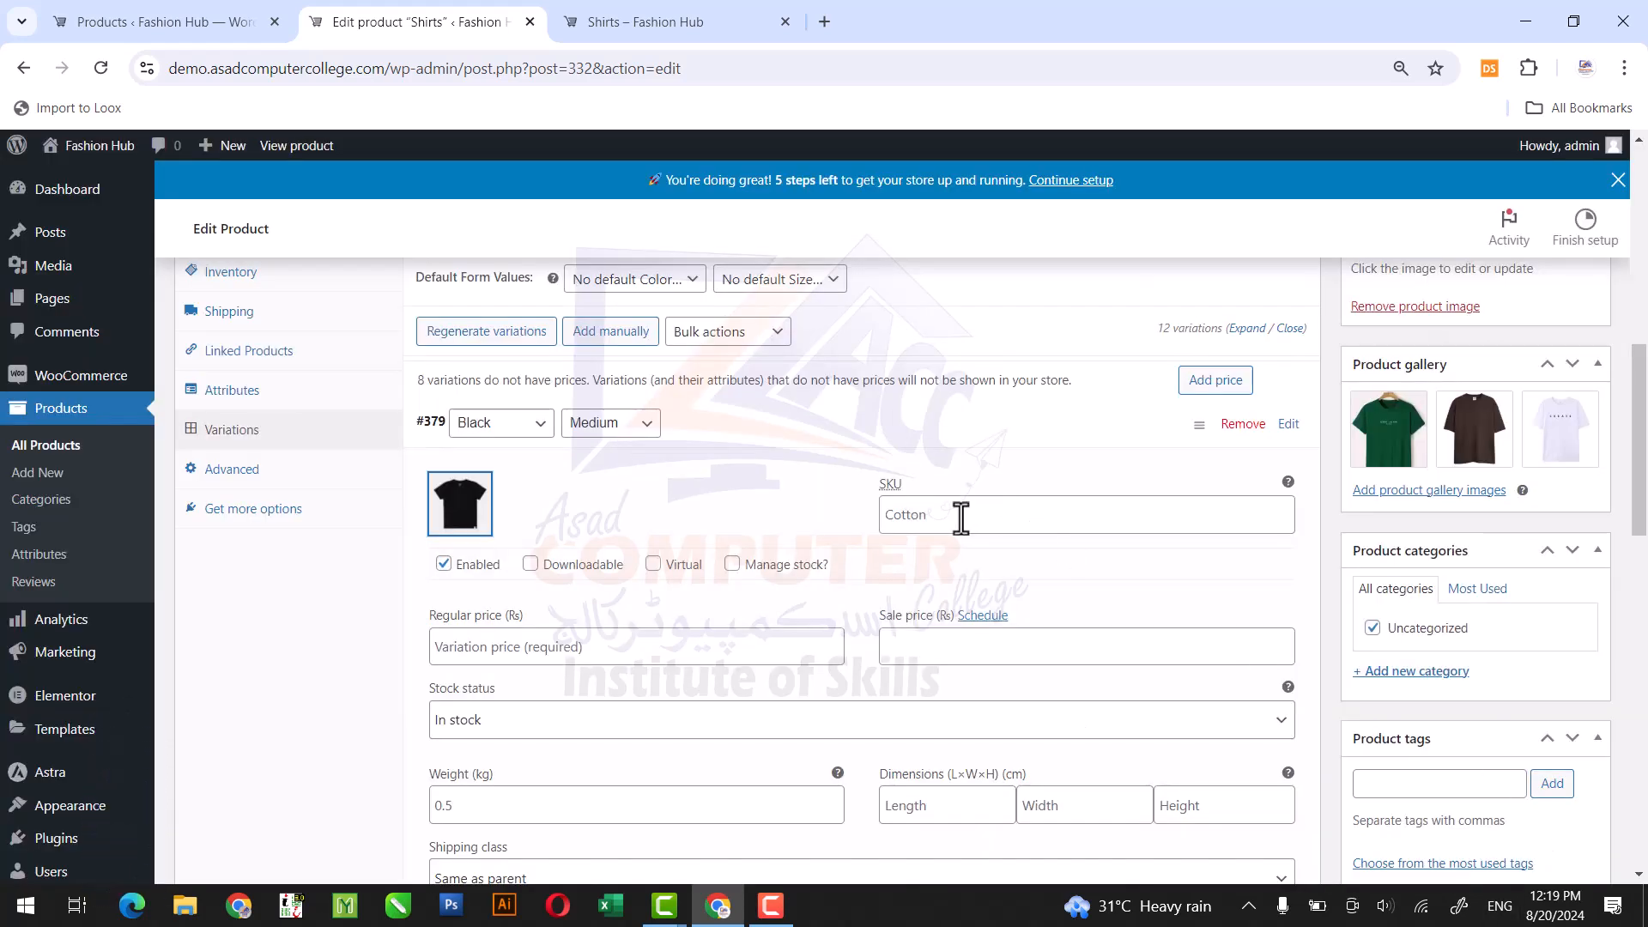
scroll(1640, 503, down, 2)
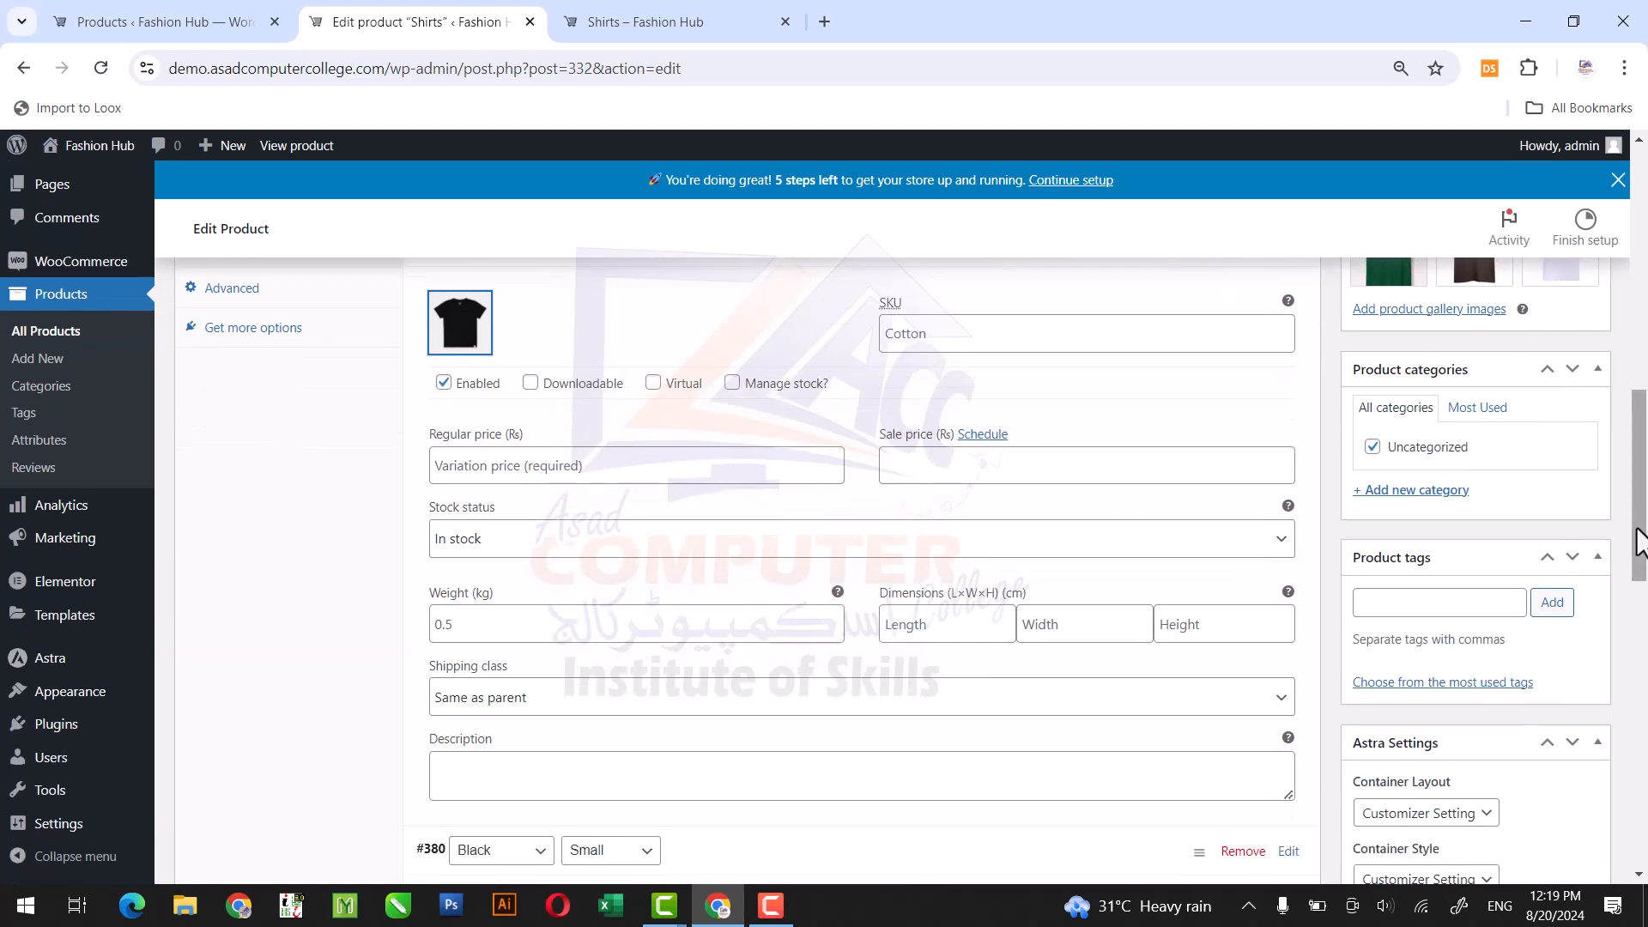
scroll(1639, 532, up, 2)
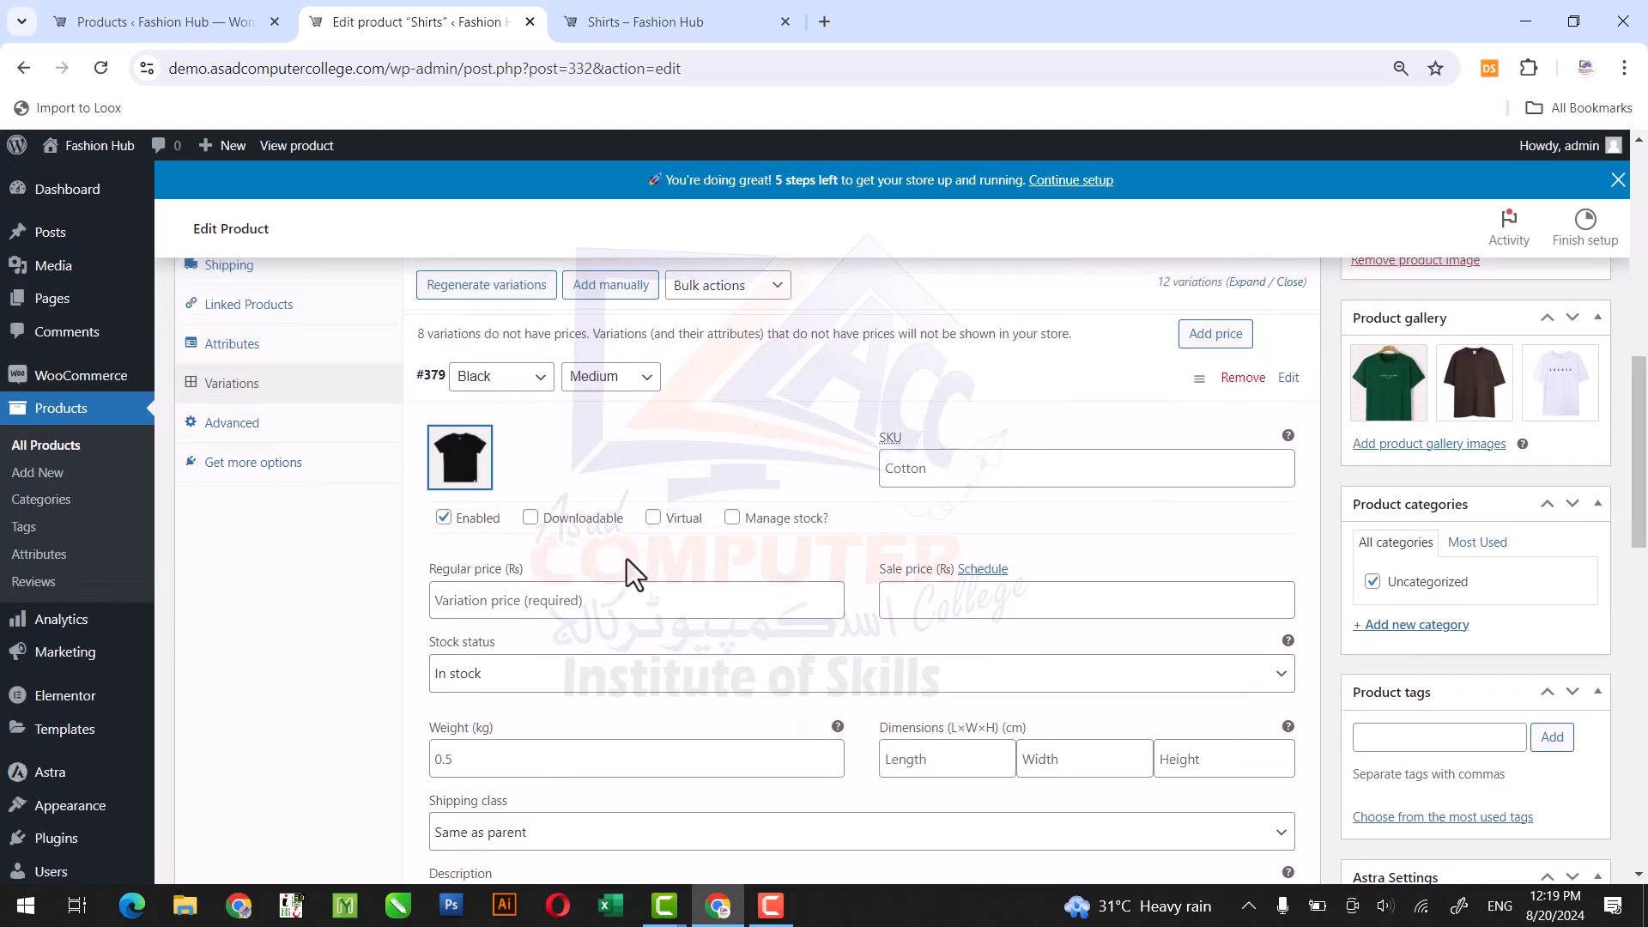
Set the Black, Medium variation's regular price to 4500 and its sale price to 3500.
click(604, 596)
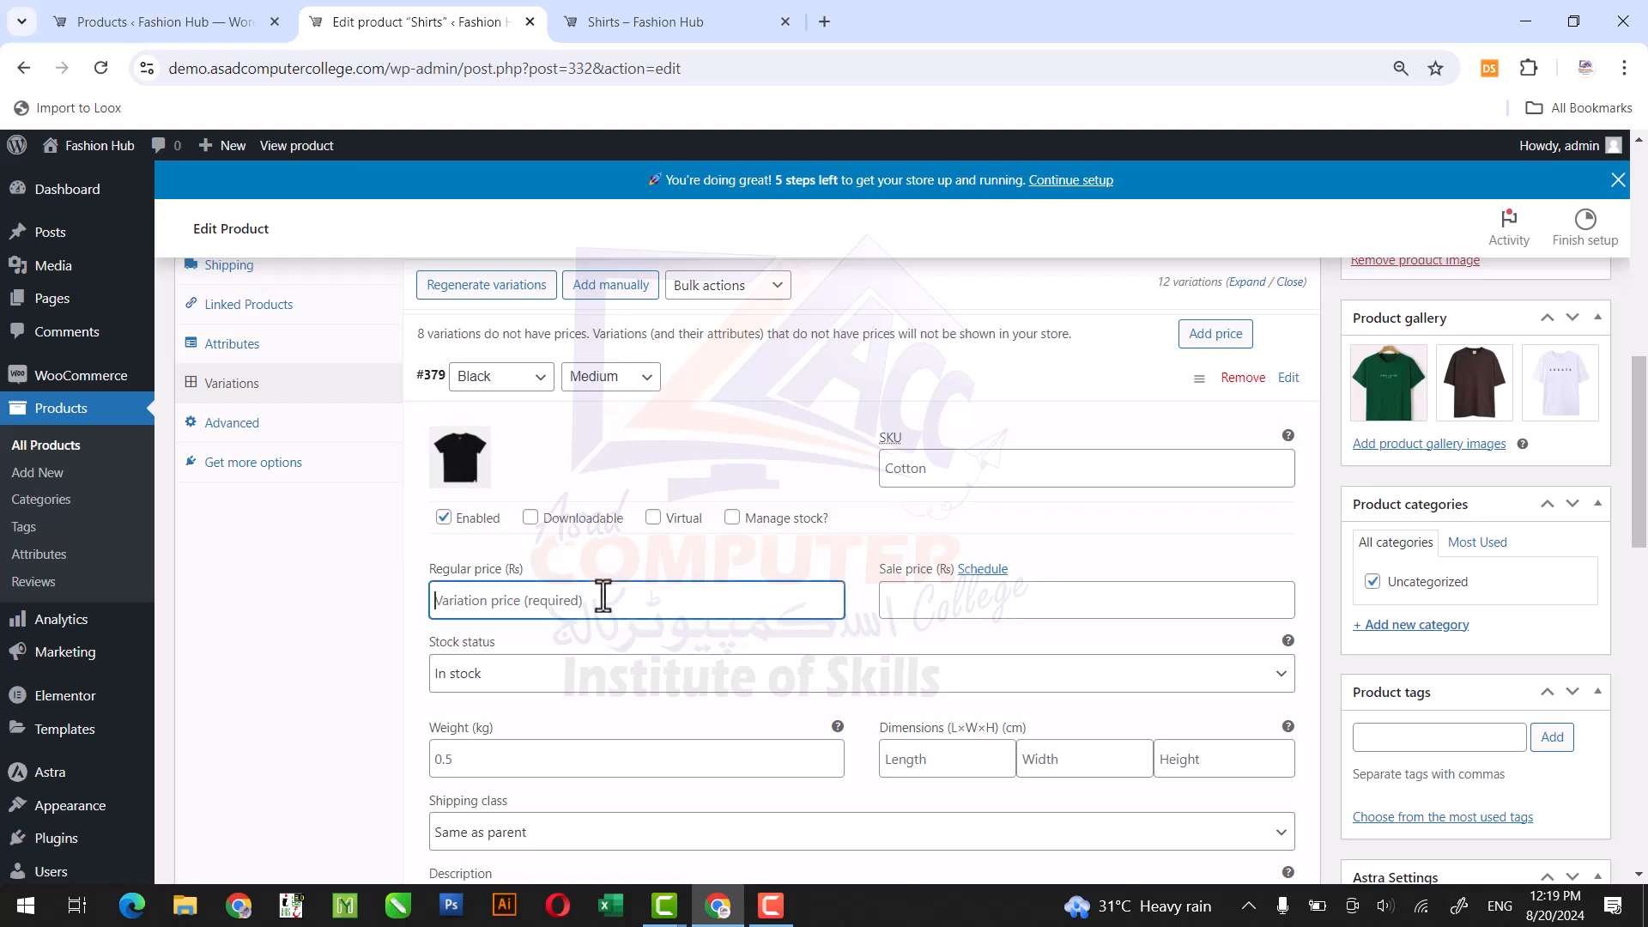
text(3)
key(BackSpace)
text(4500)
key(Tab)
key(Tab)
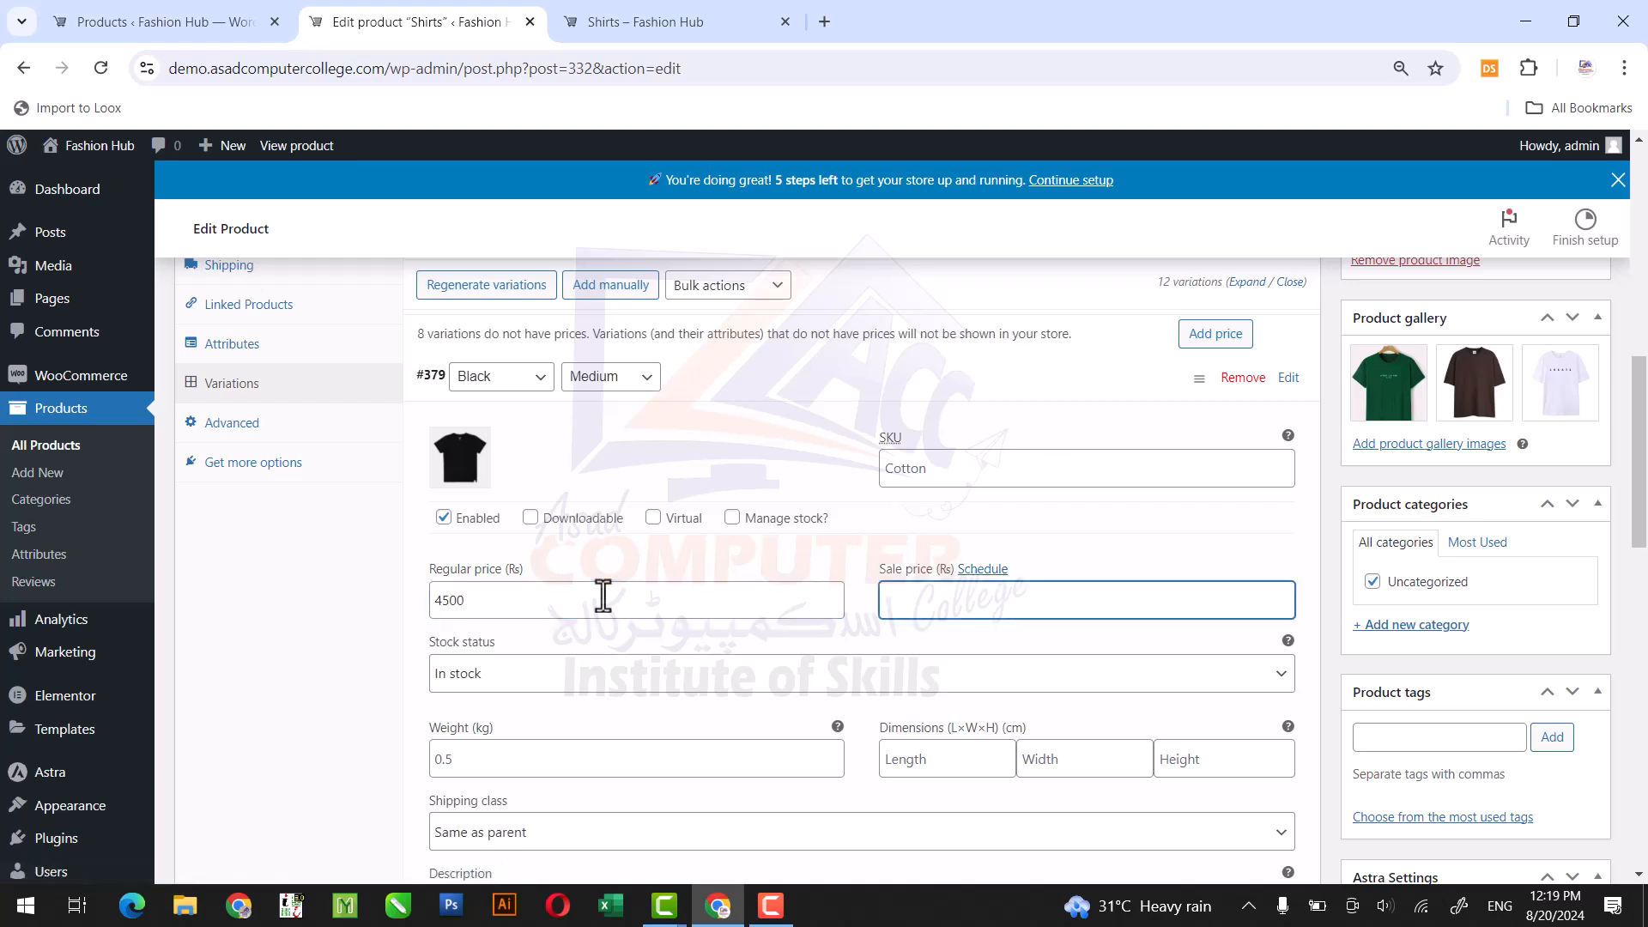
text(35000)
key(BackSpace)
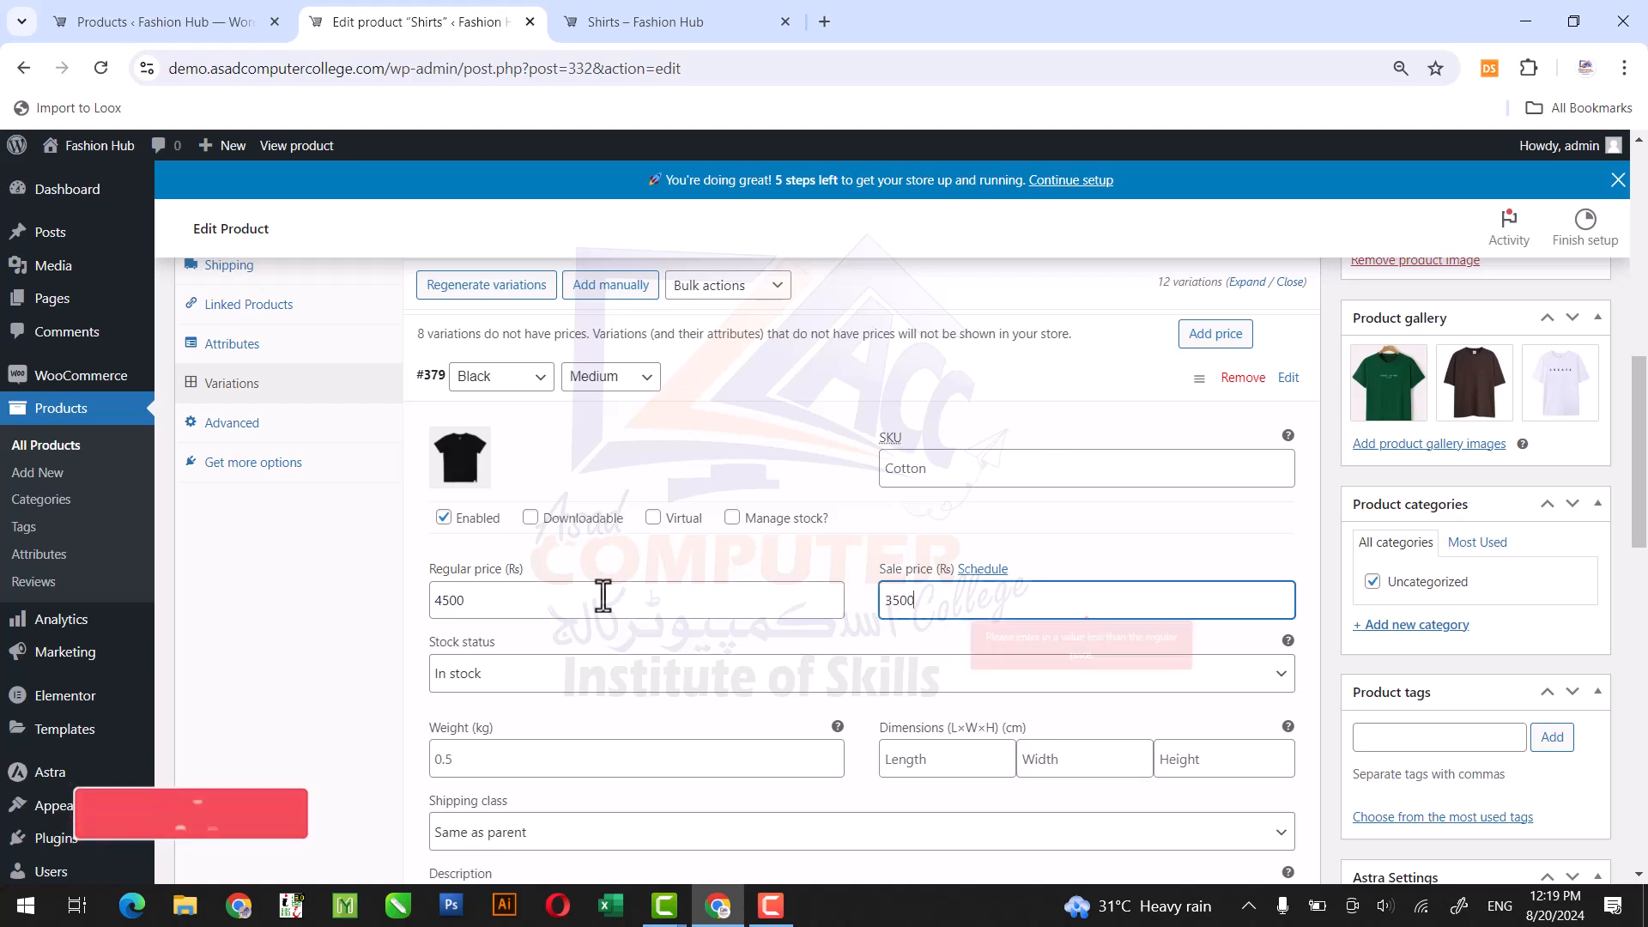
click(764, 380)
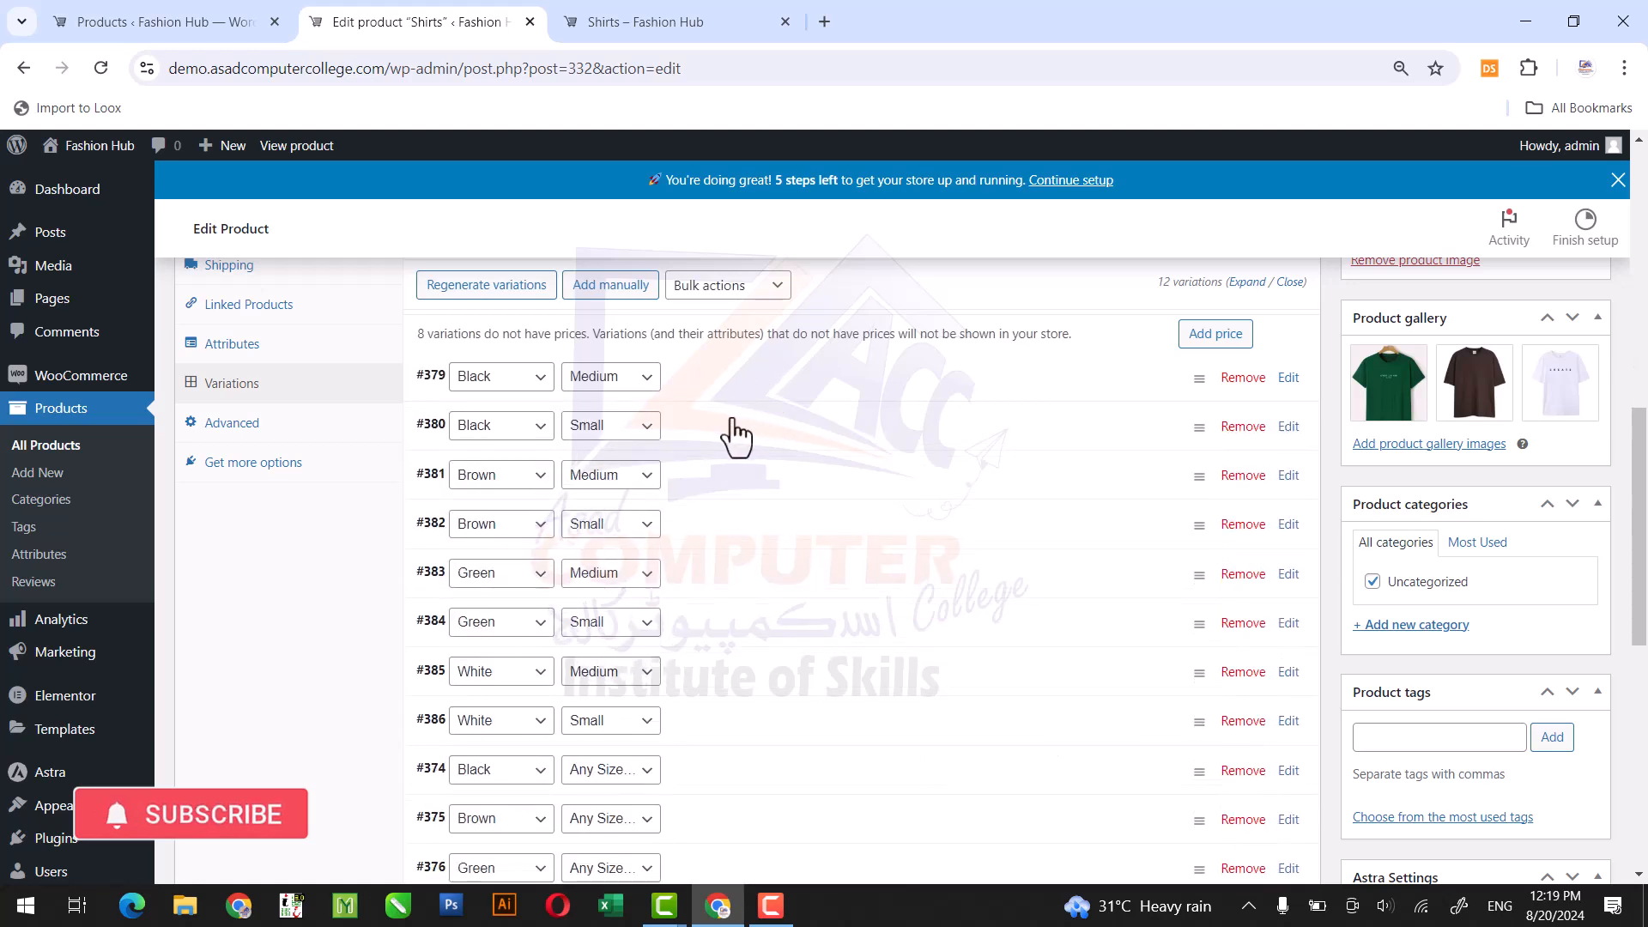
Assign the black T-shirt picture 28.webp as the image of the Black, Small variation.
click(728, 441)
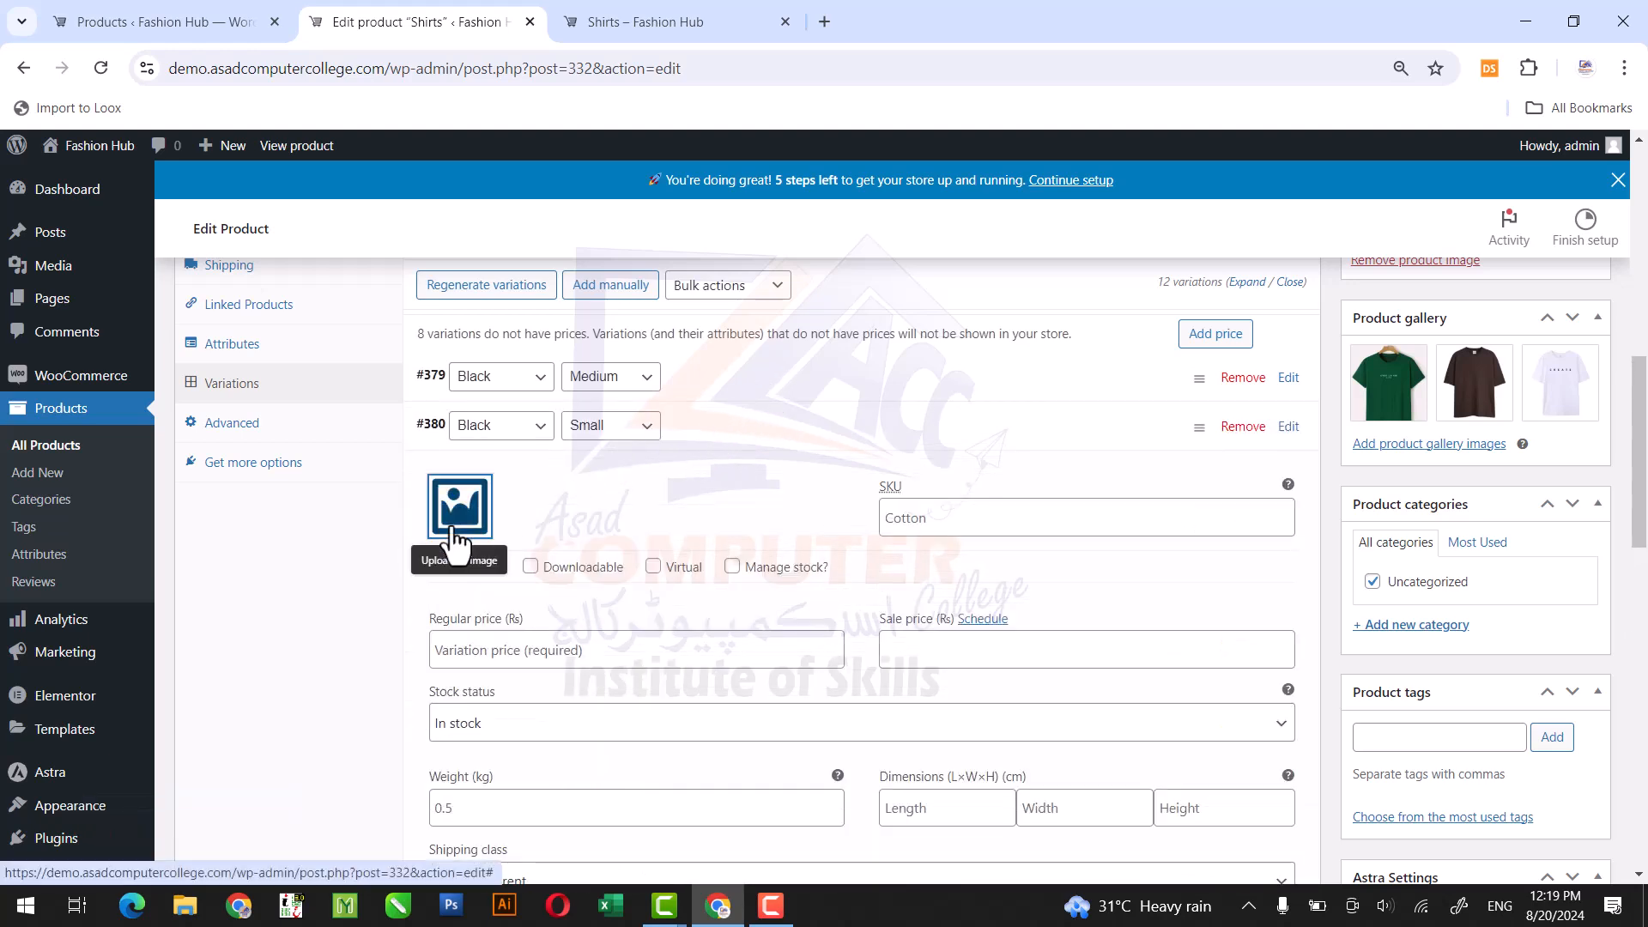
click(458, 504)
click(717, 426)
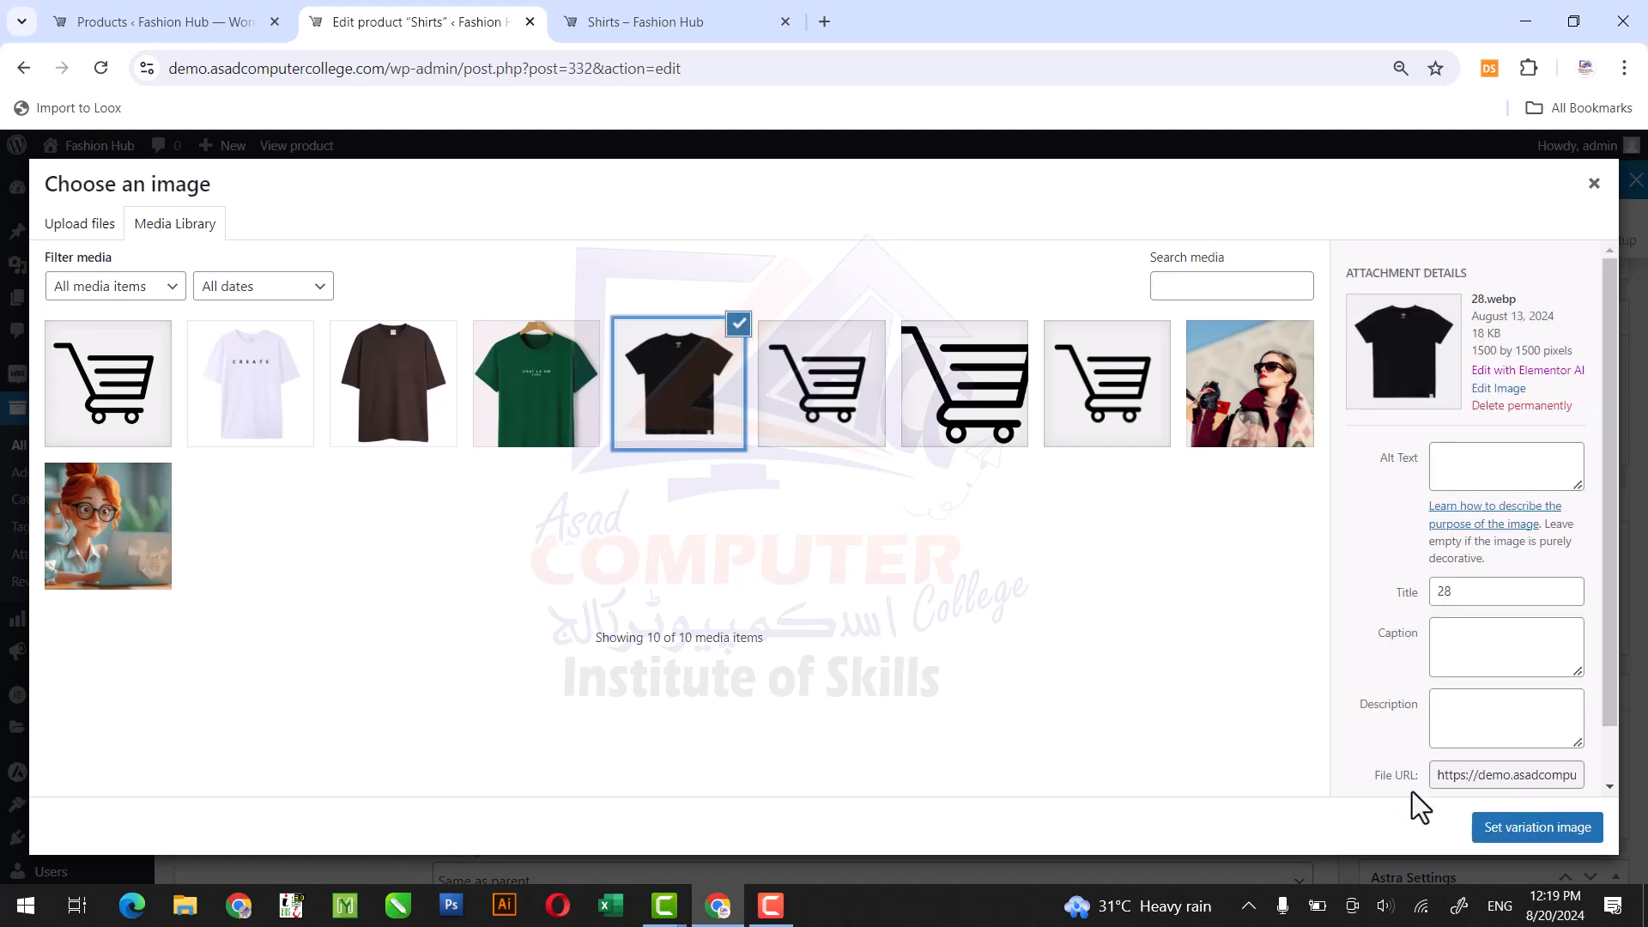
click(1488, 829)
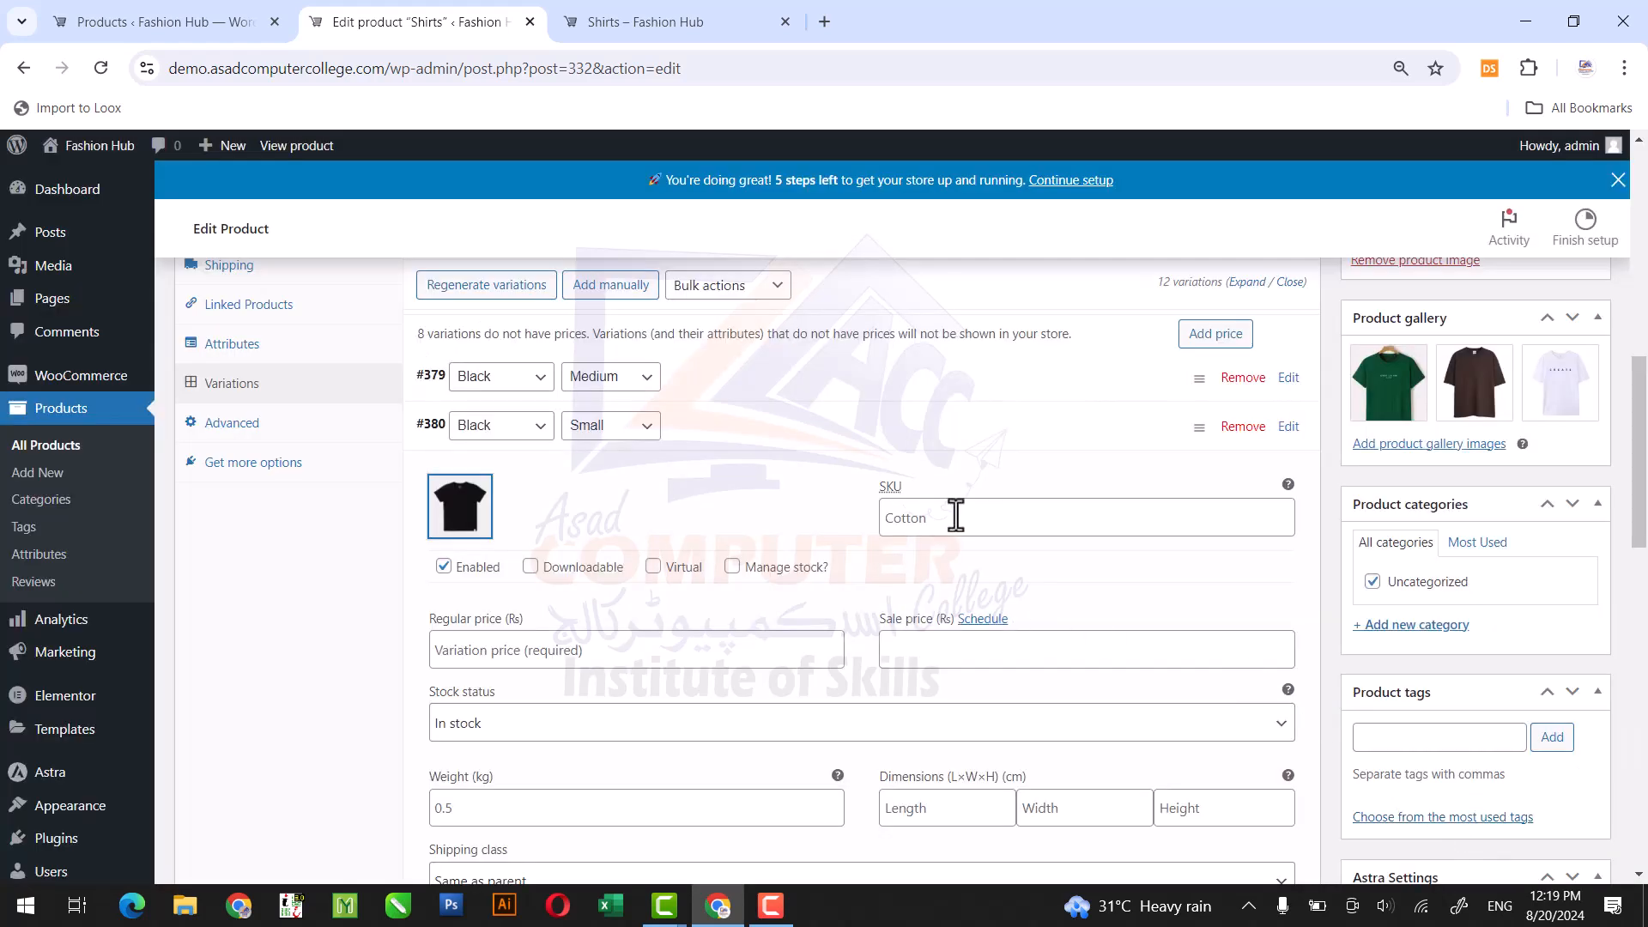
Give the Black, Small variation a regular price of 3000 and a sale price of 2500, and save the variation changes.
click(588, 652)
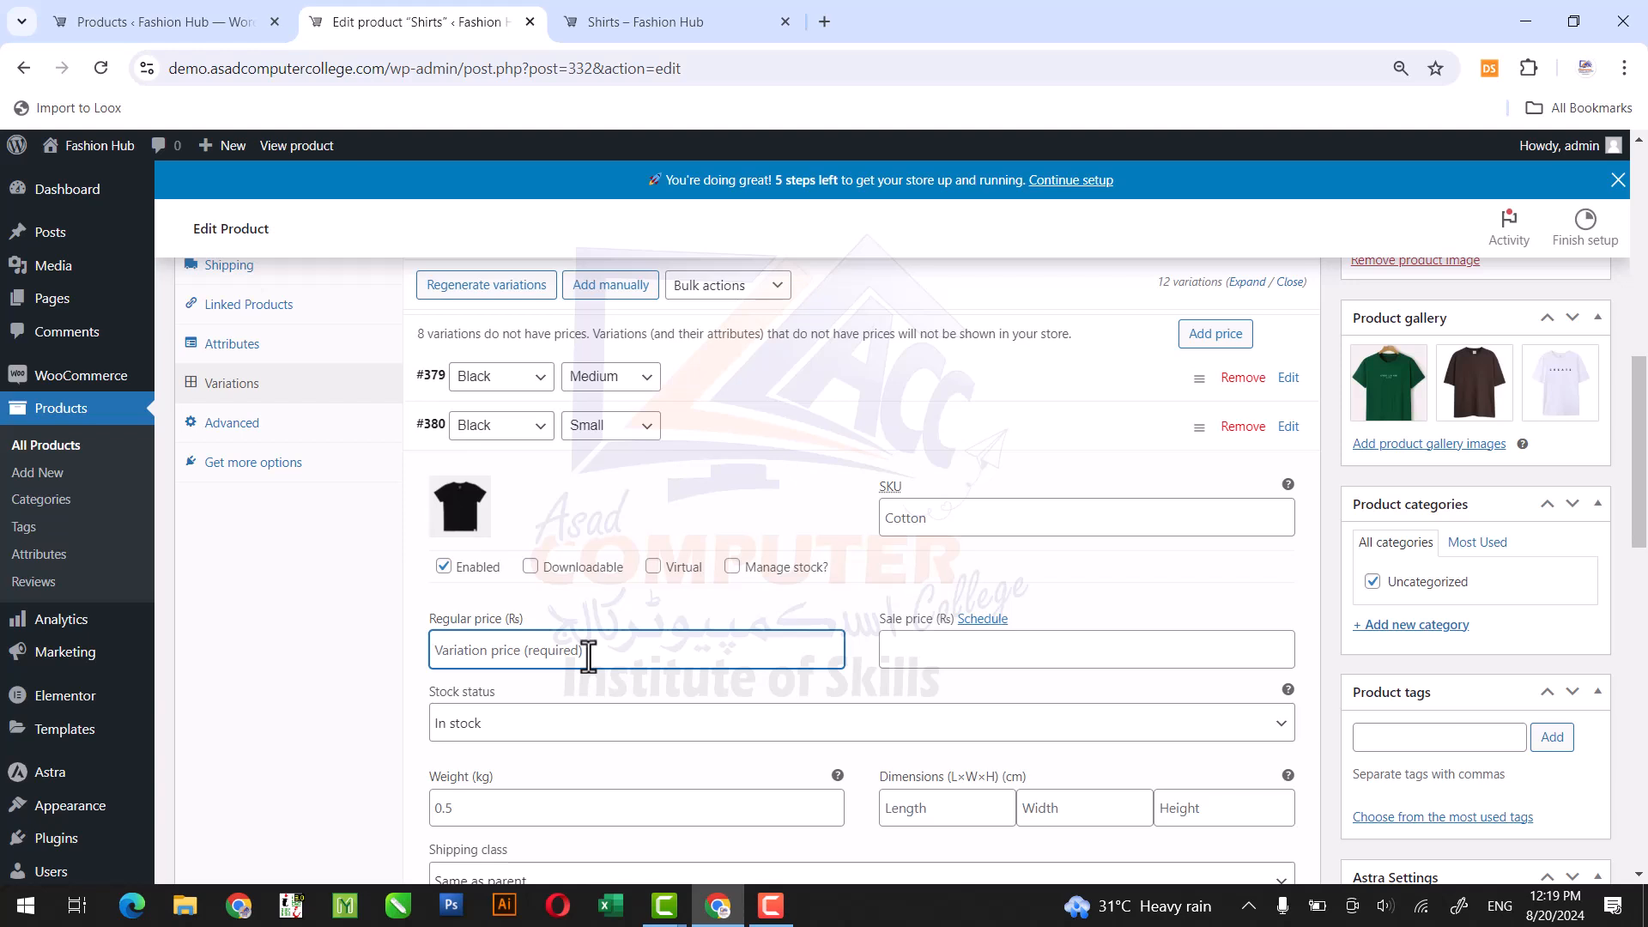
text(3000)
key(Tab)
key(Tab)
text(2500)
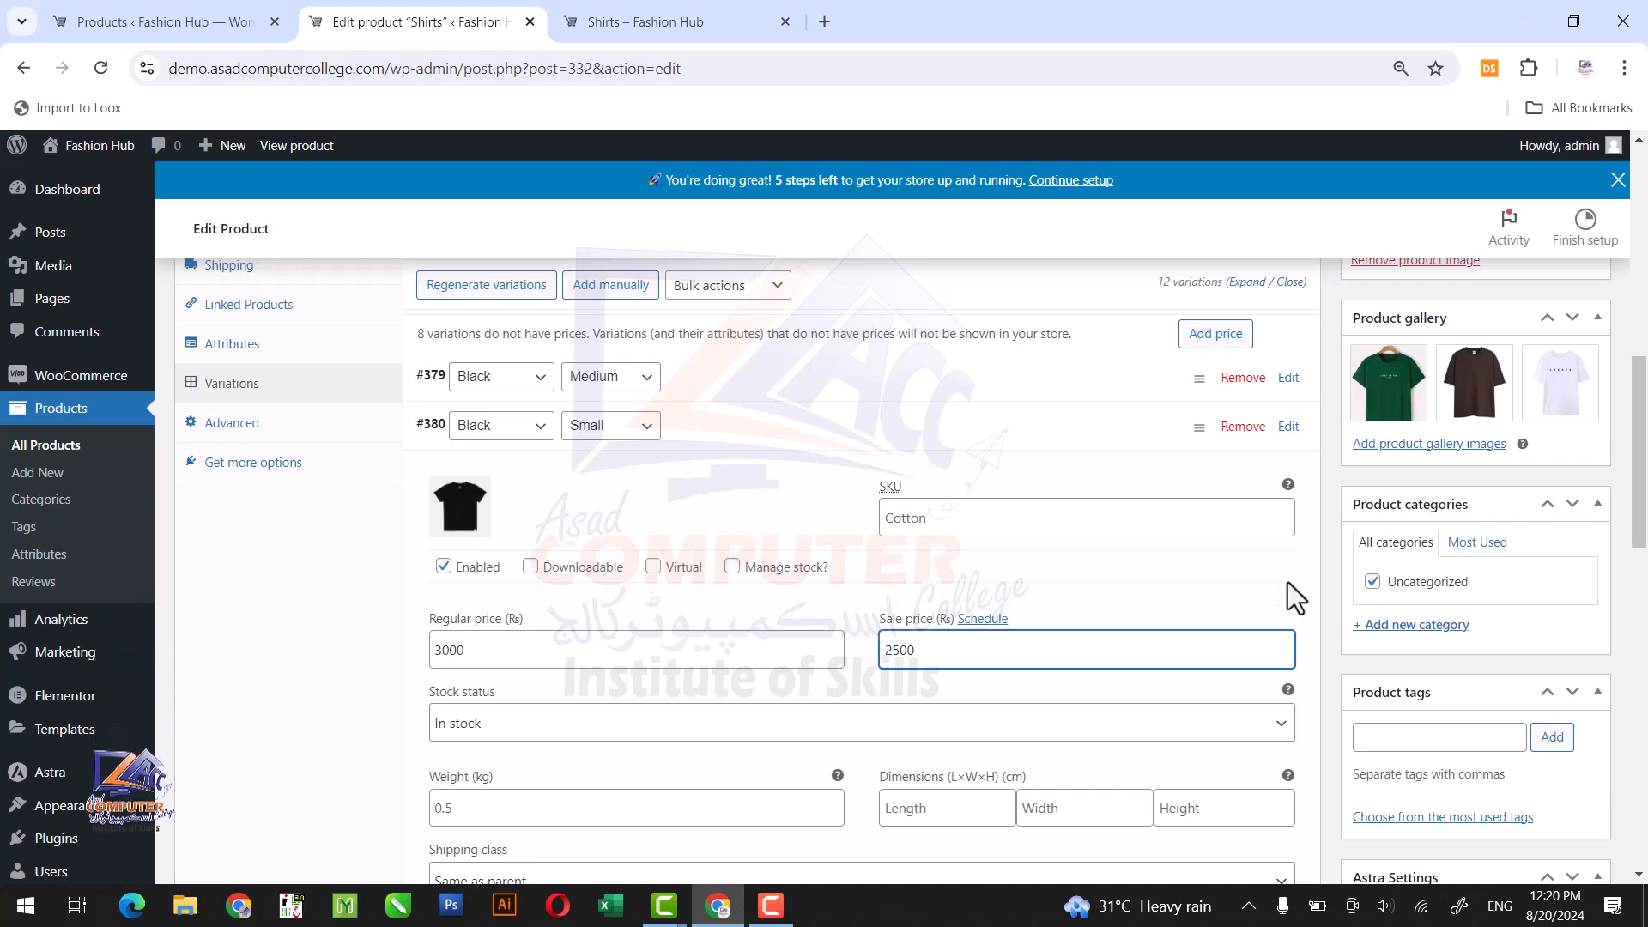
drag(1641, 526, 1645, 738)
click(441, 719)
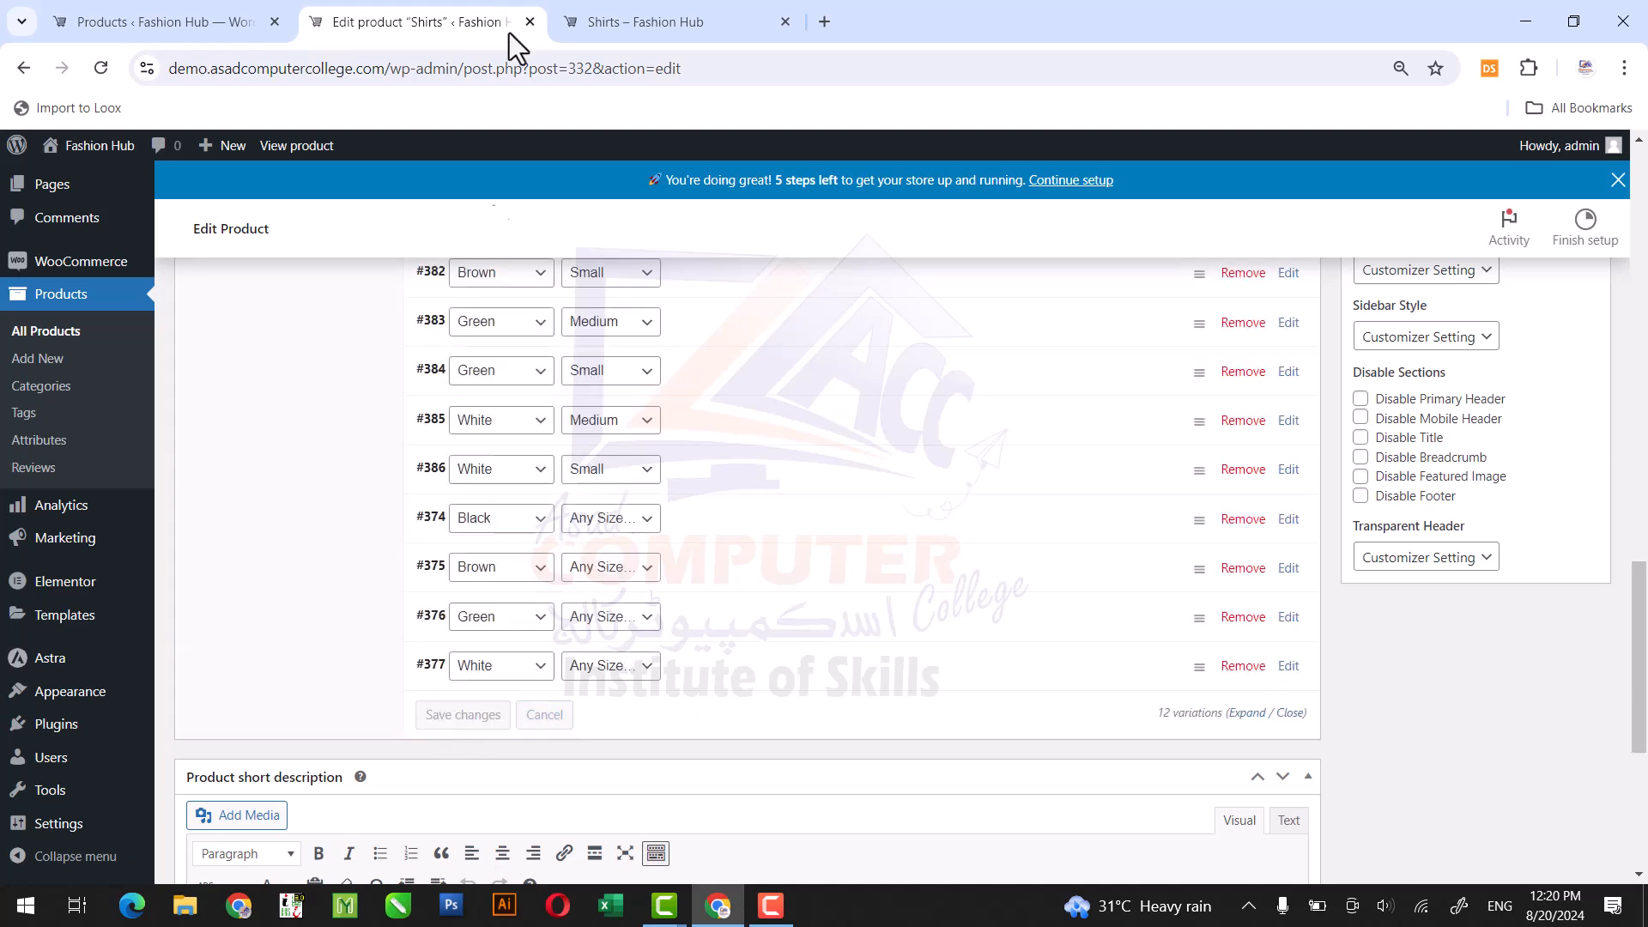
Reload the Shirts store page and check the prices of the Black shirt in Medium and in Small.
click(606, 7)
click(101, 69)
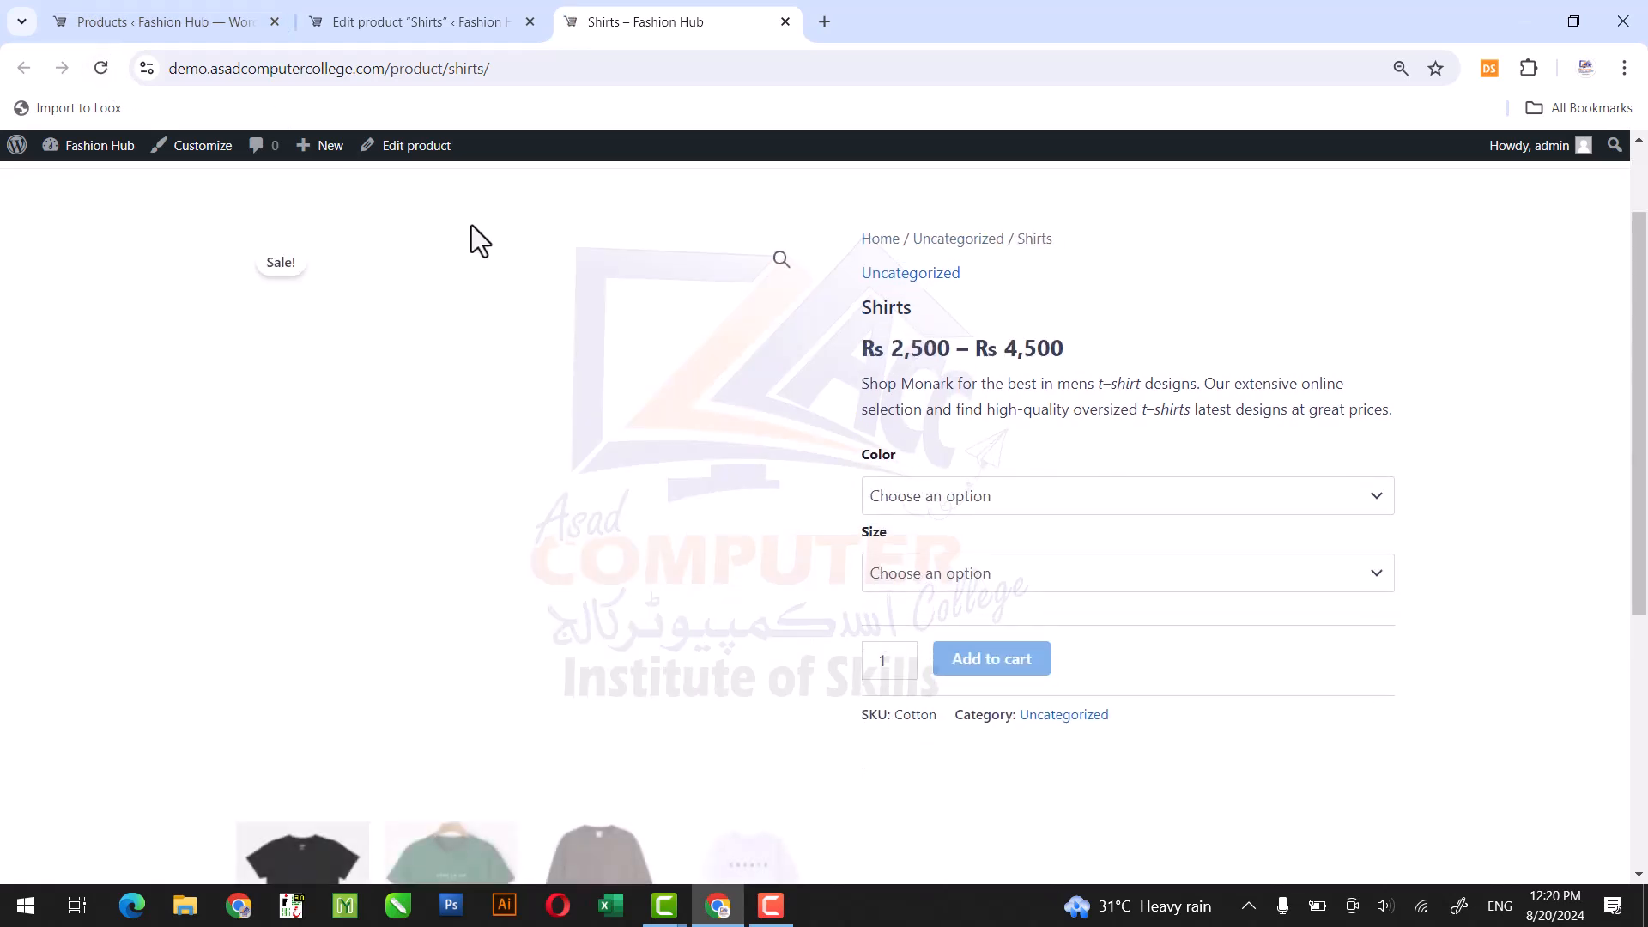
click(890, 496)
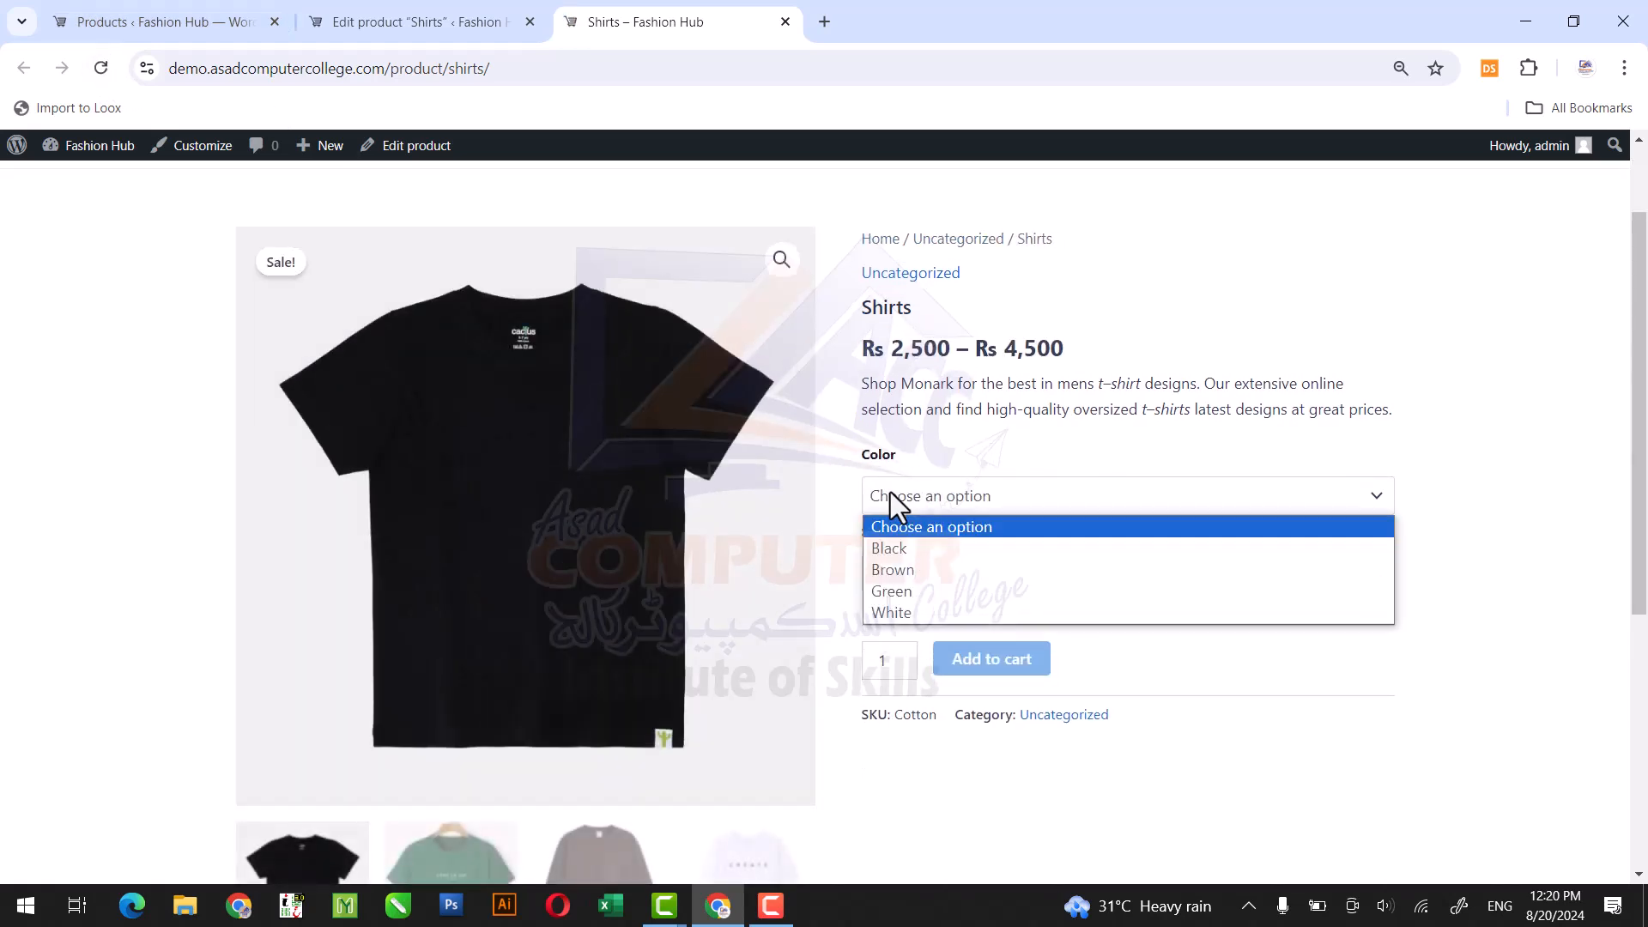
click(900, 546)
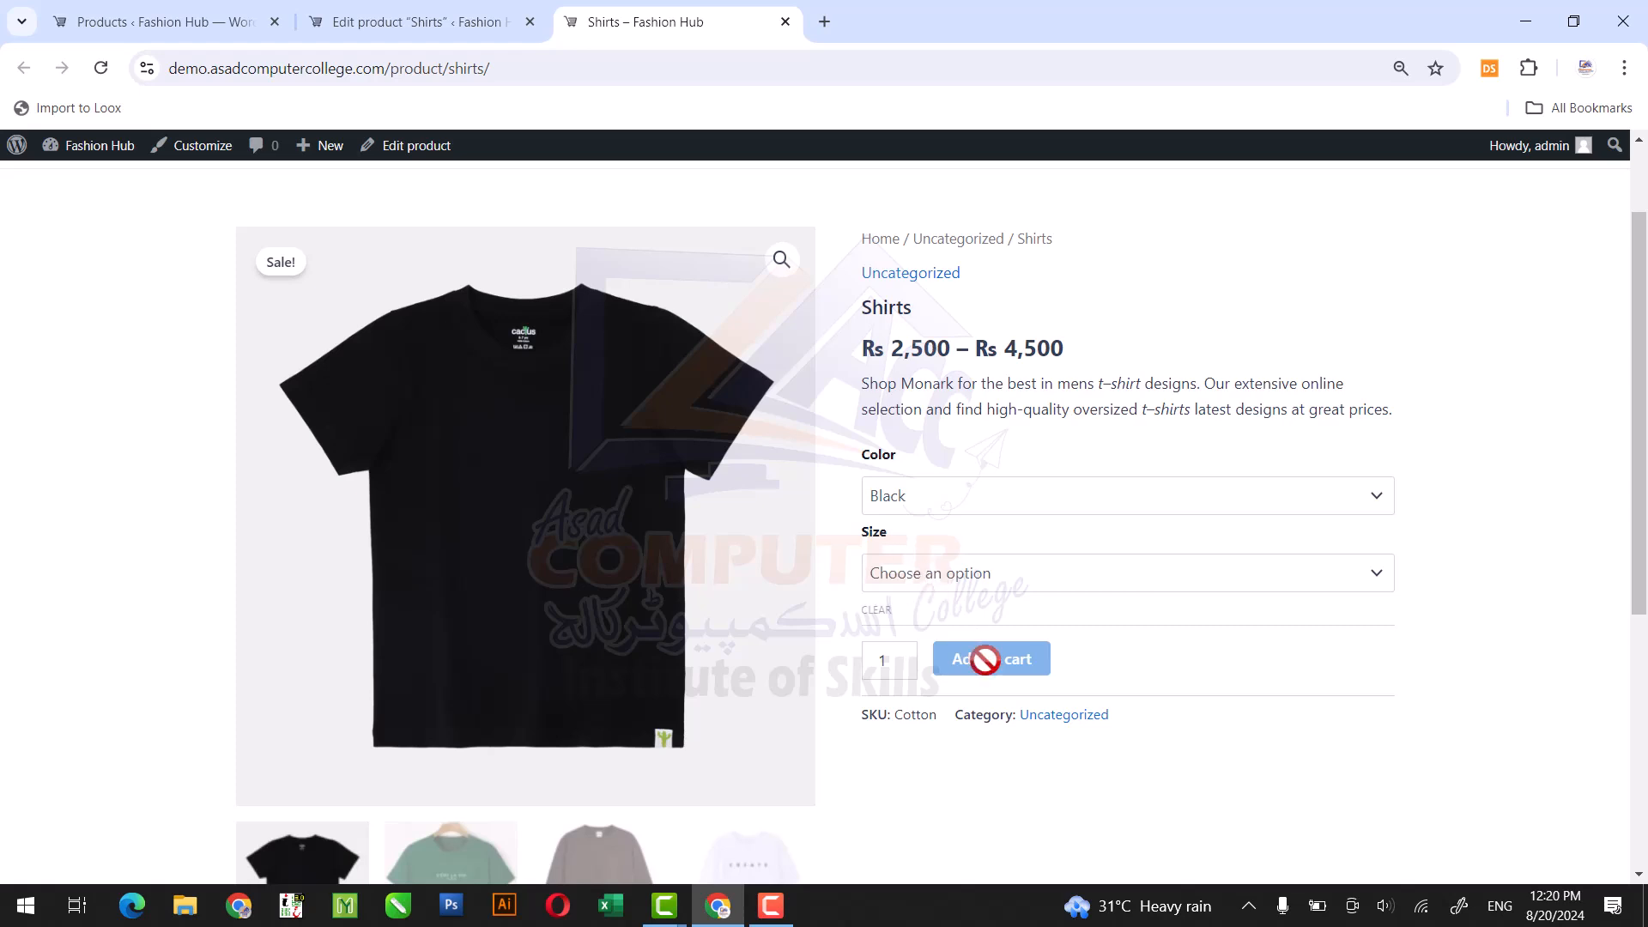
click(1016, 572)
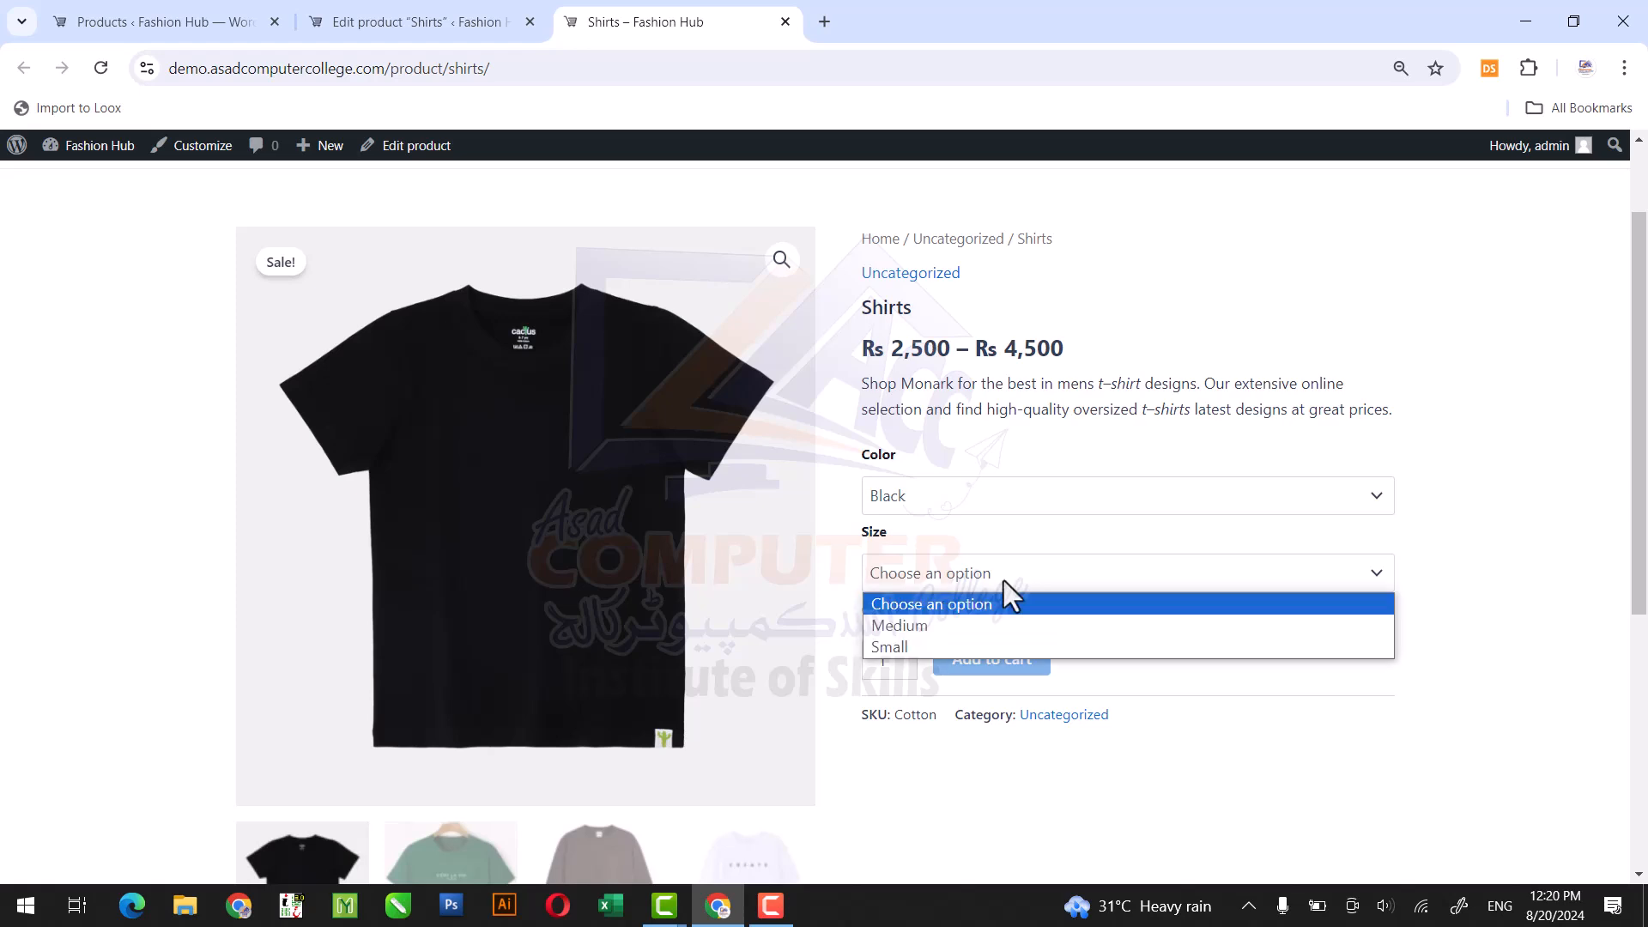
click(970, 620)
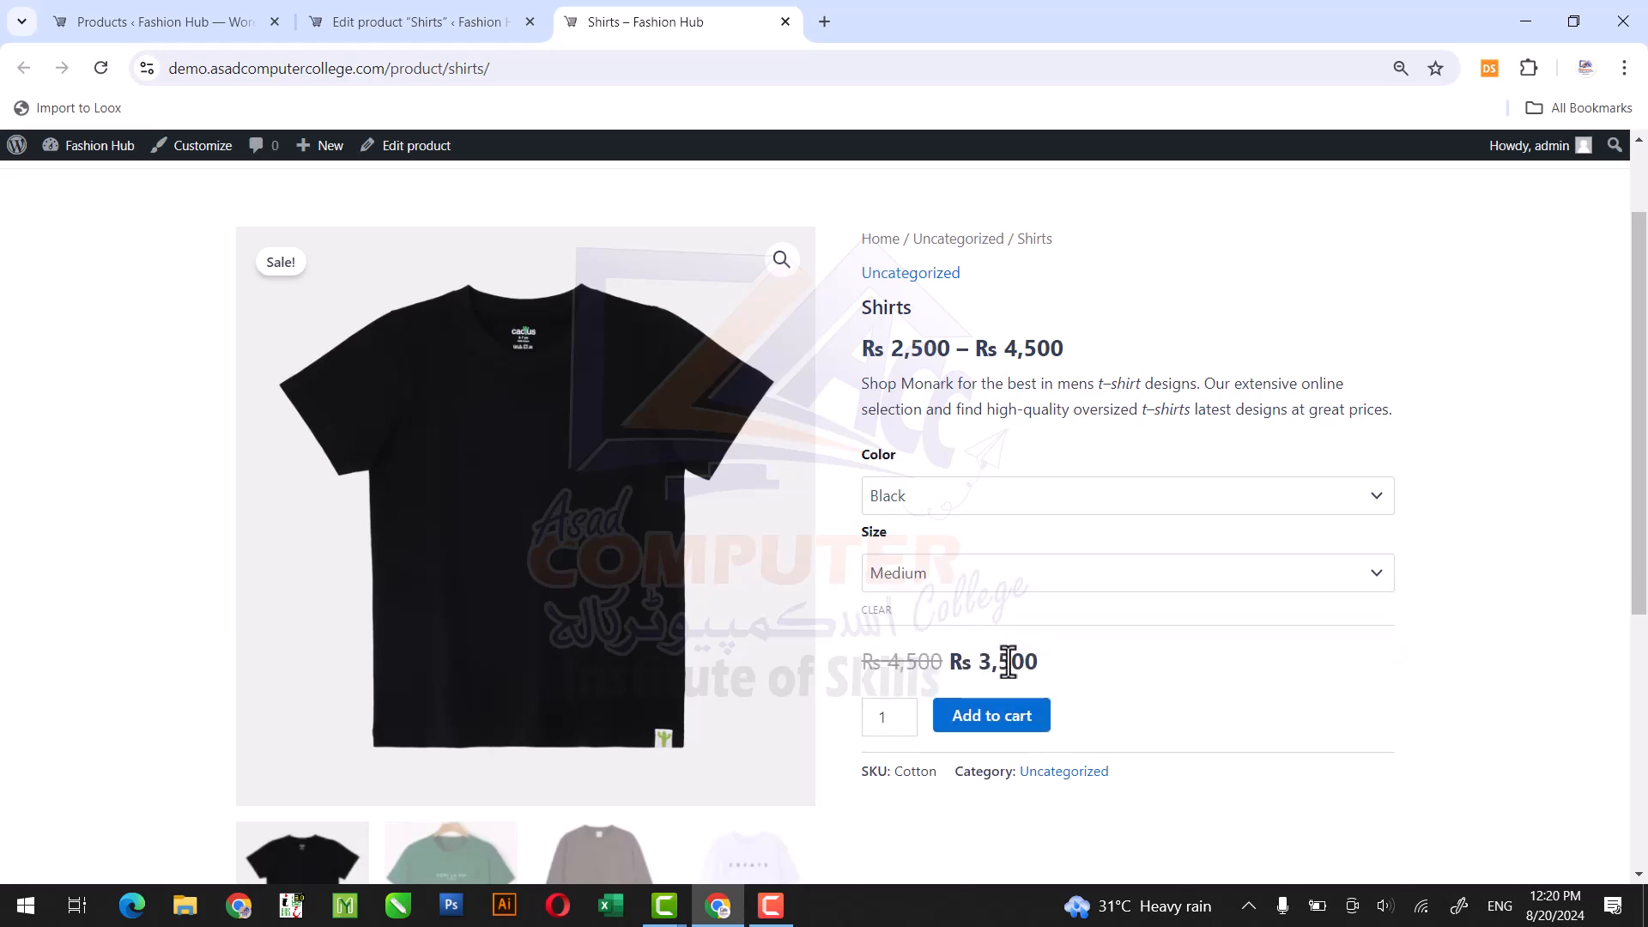
click(970, 585)
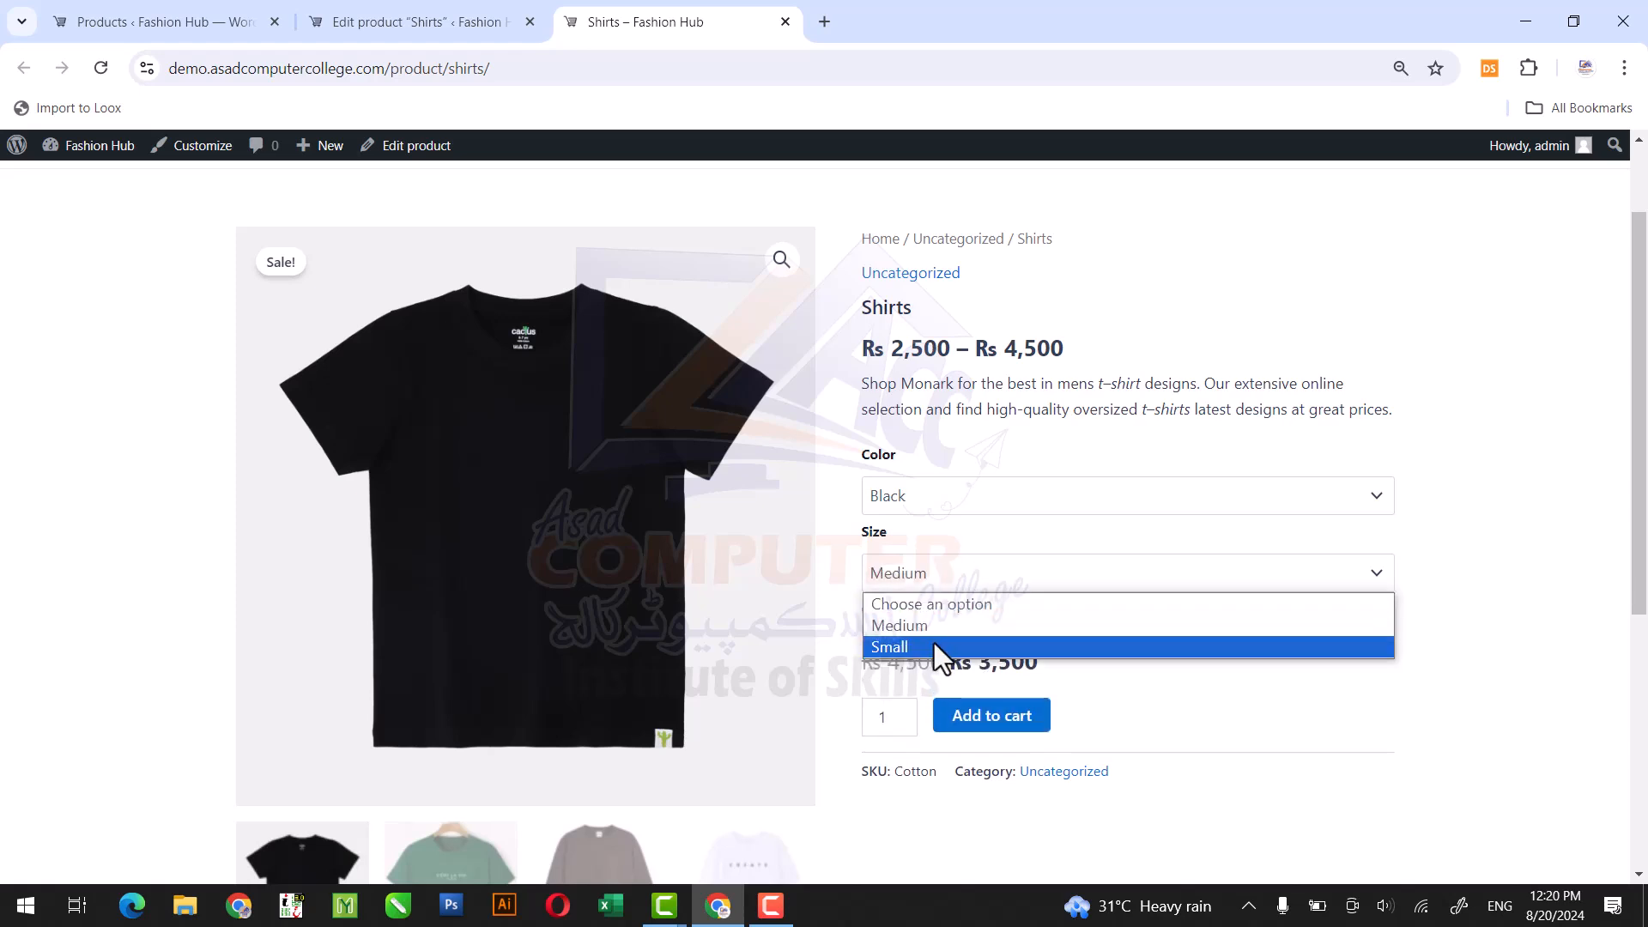
click(935, 645)
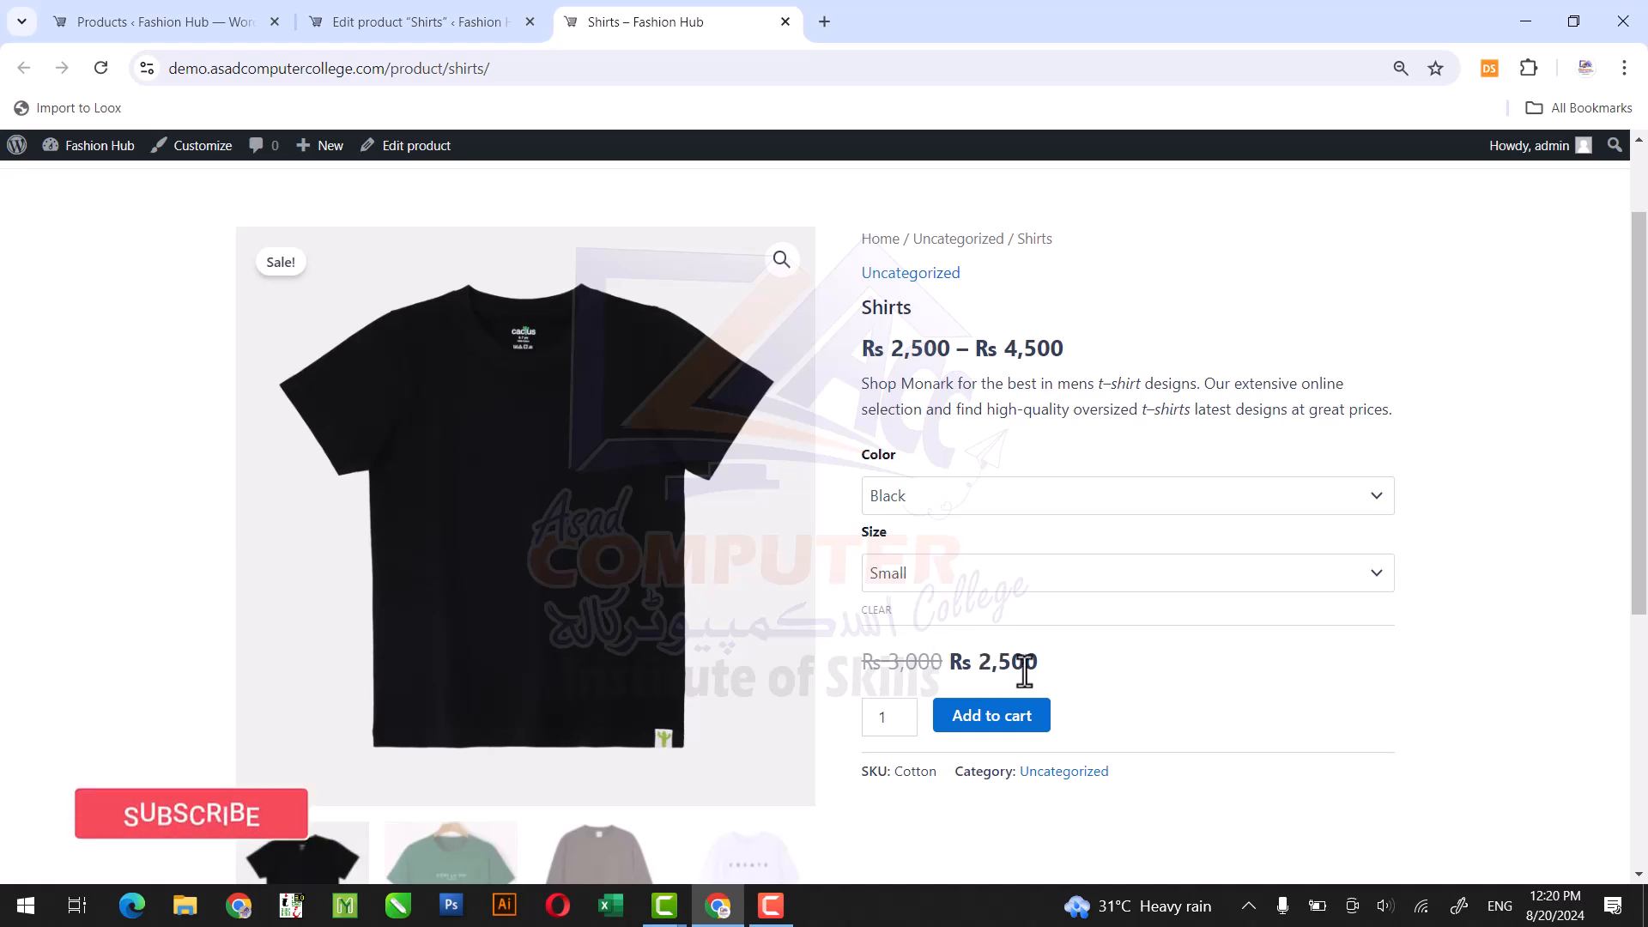